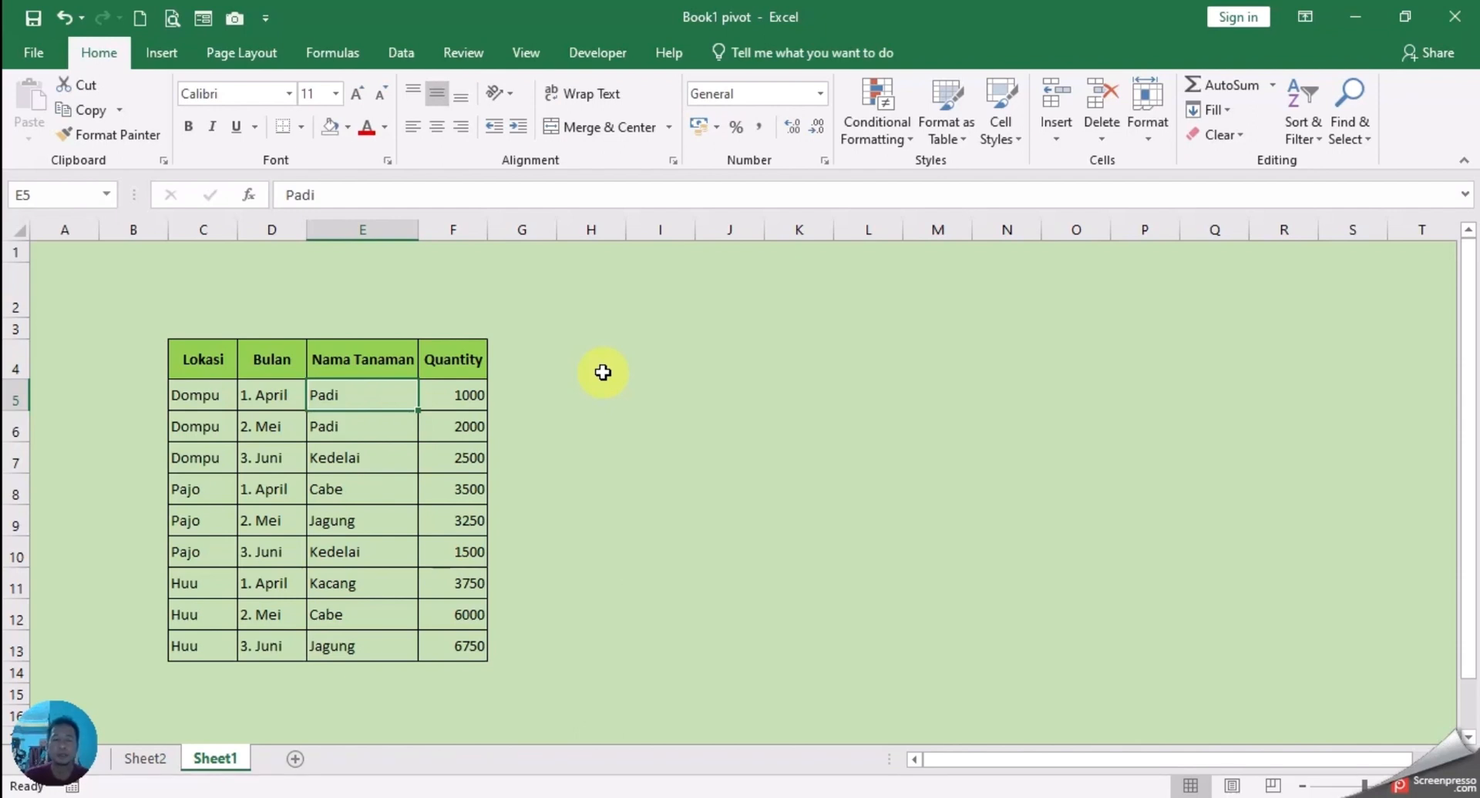
- Examine the source table of Lokasi, Bulan, Nama Tanaman and Quantity on Sheet1 and the PivotTable on Sheet2
click(805, 422)
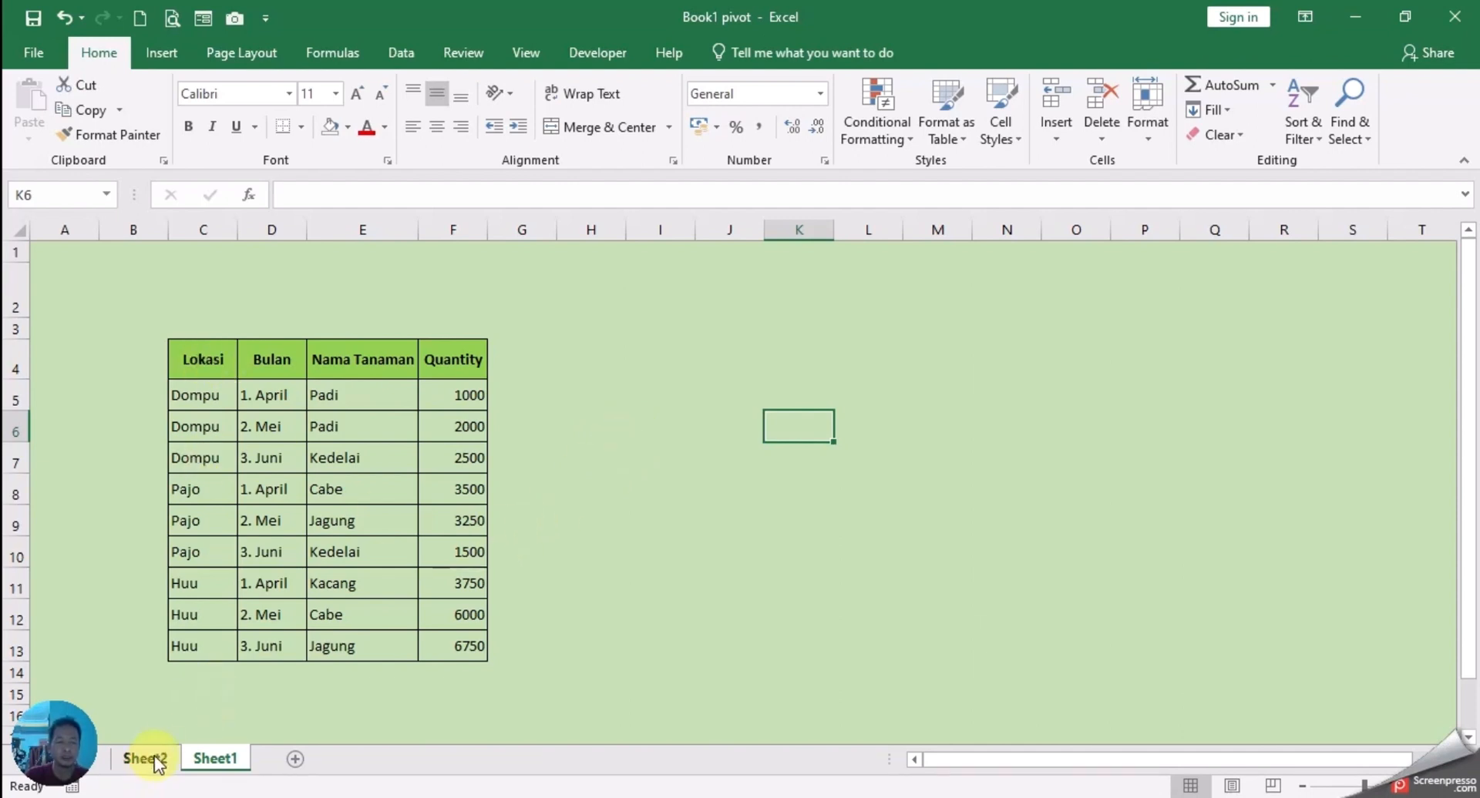
drag(200, 362, 456, 642)
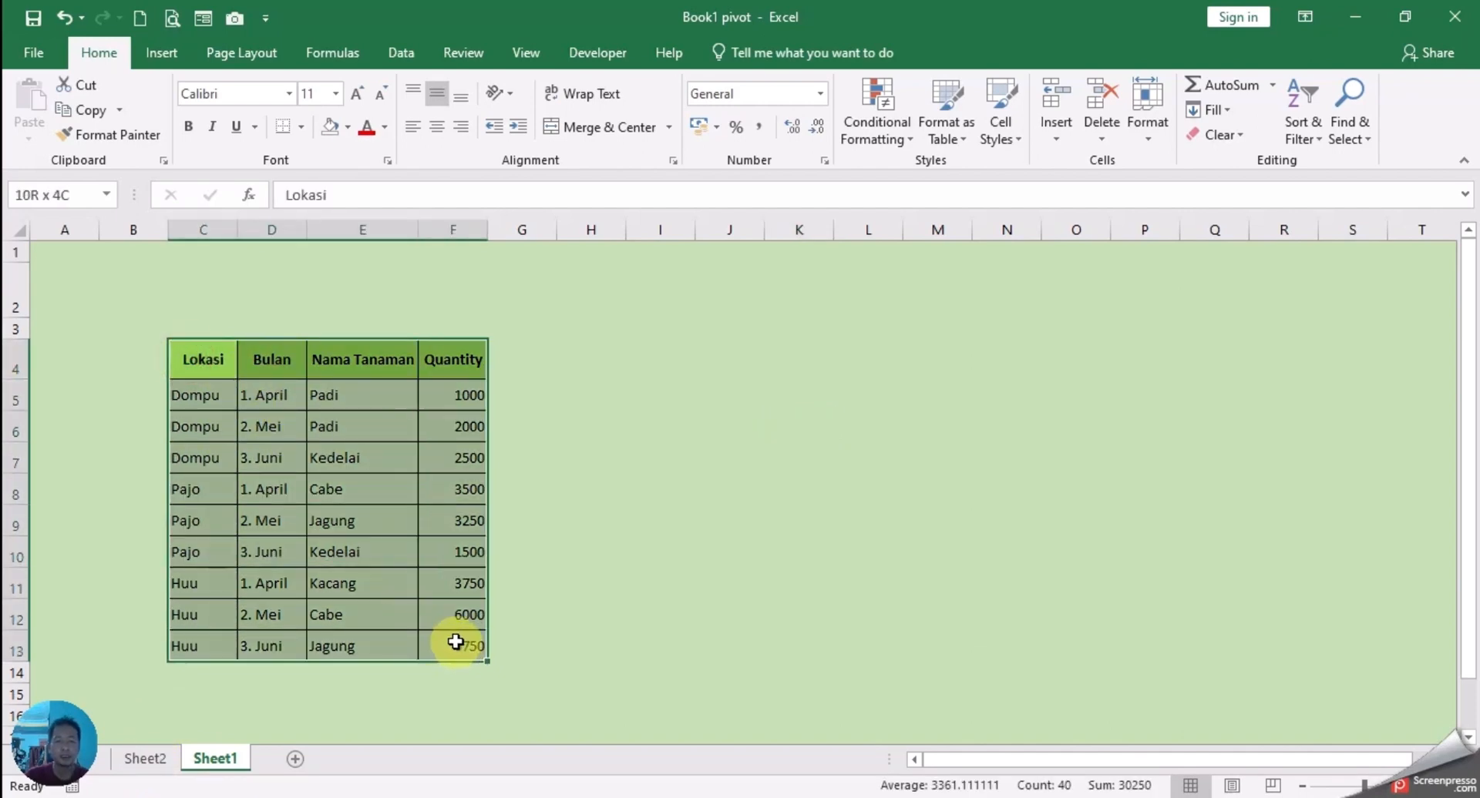
click(154, 760)
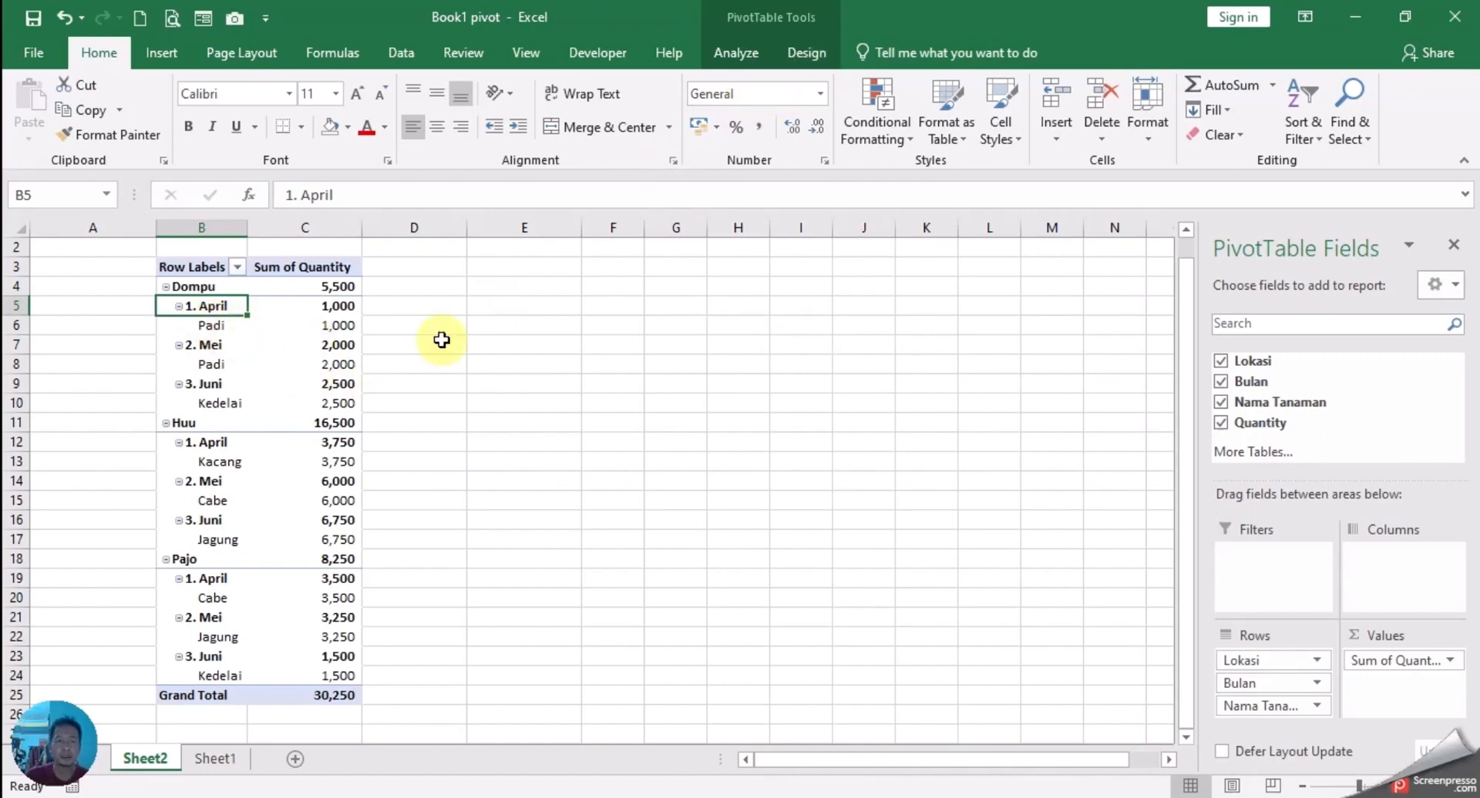
click(524, 340)
click(241, 325)
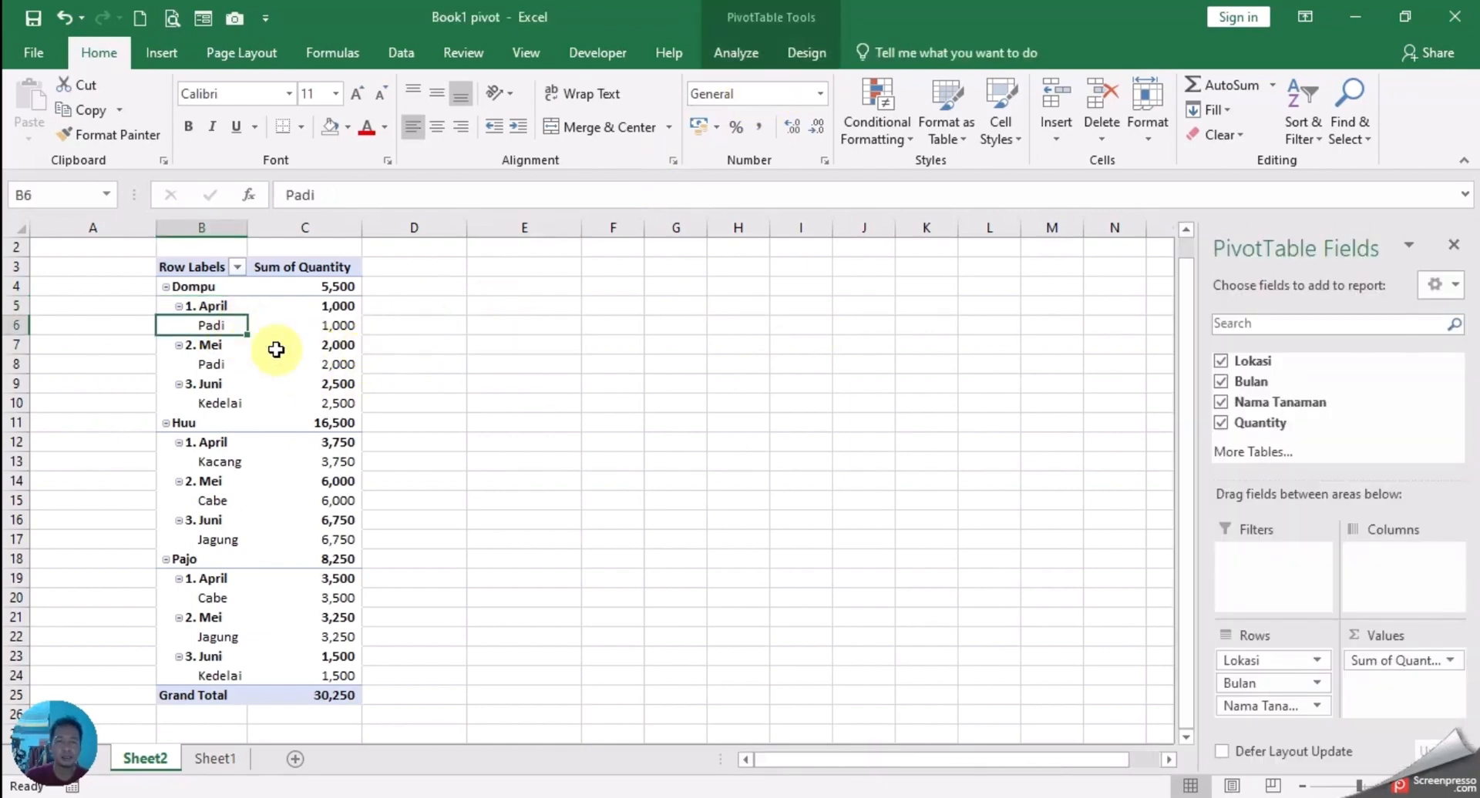
click(584, 357)
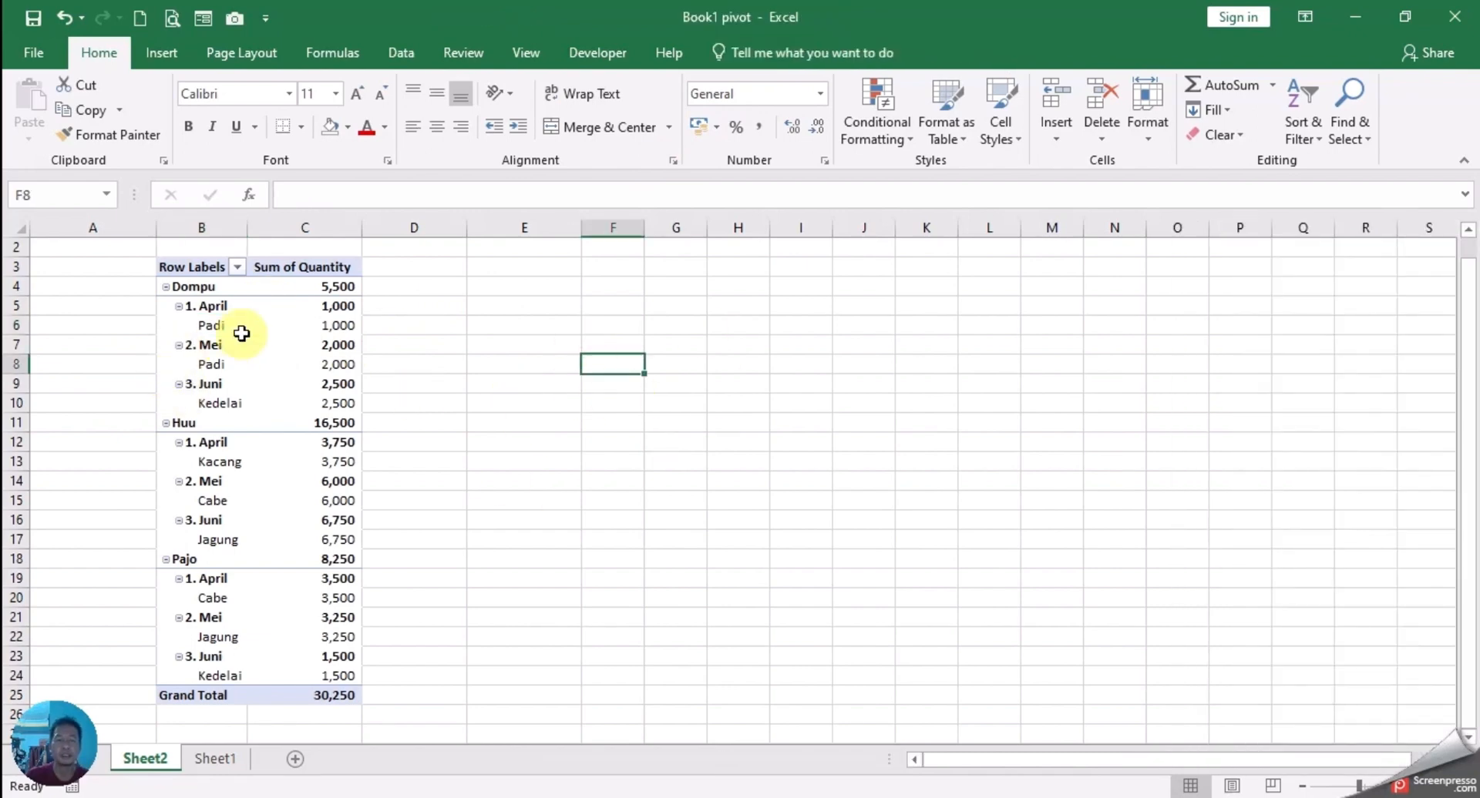
- Try the outline and tabular report layouts on the Sheet2 PivotTable, and return it to compact form
click(211, 325)
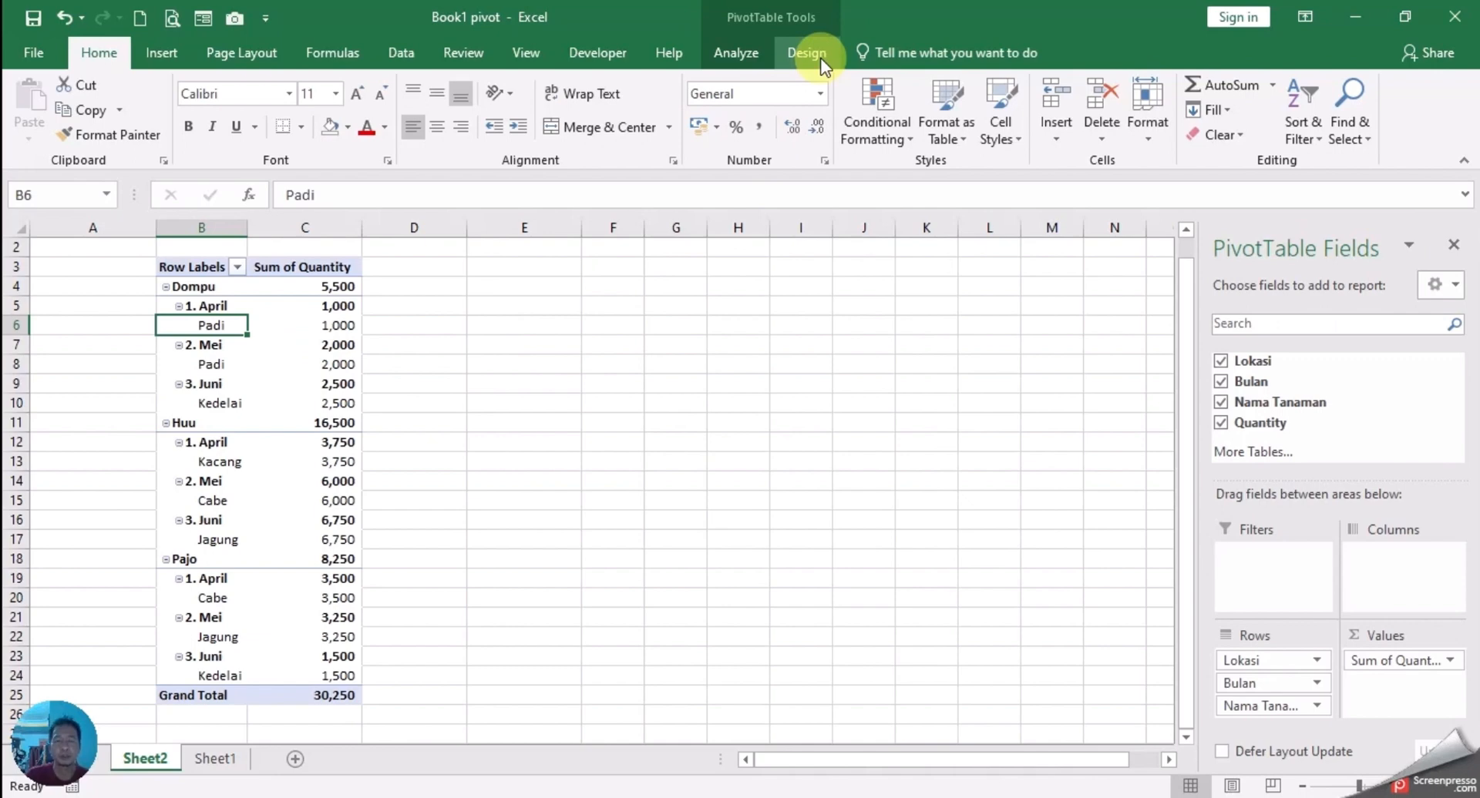
click(806, 53)
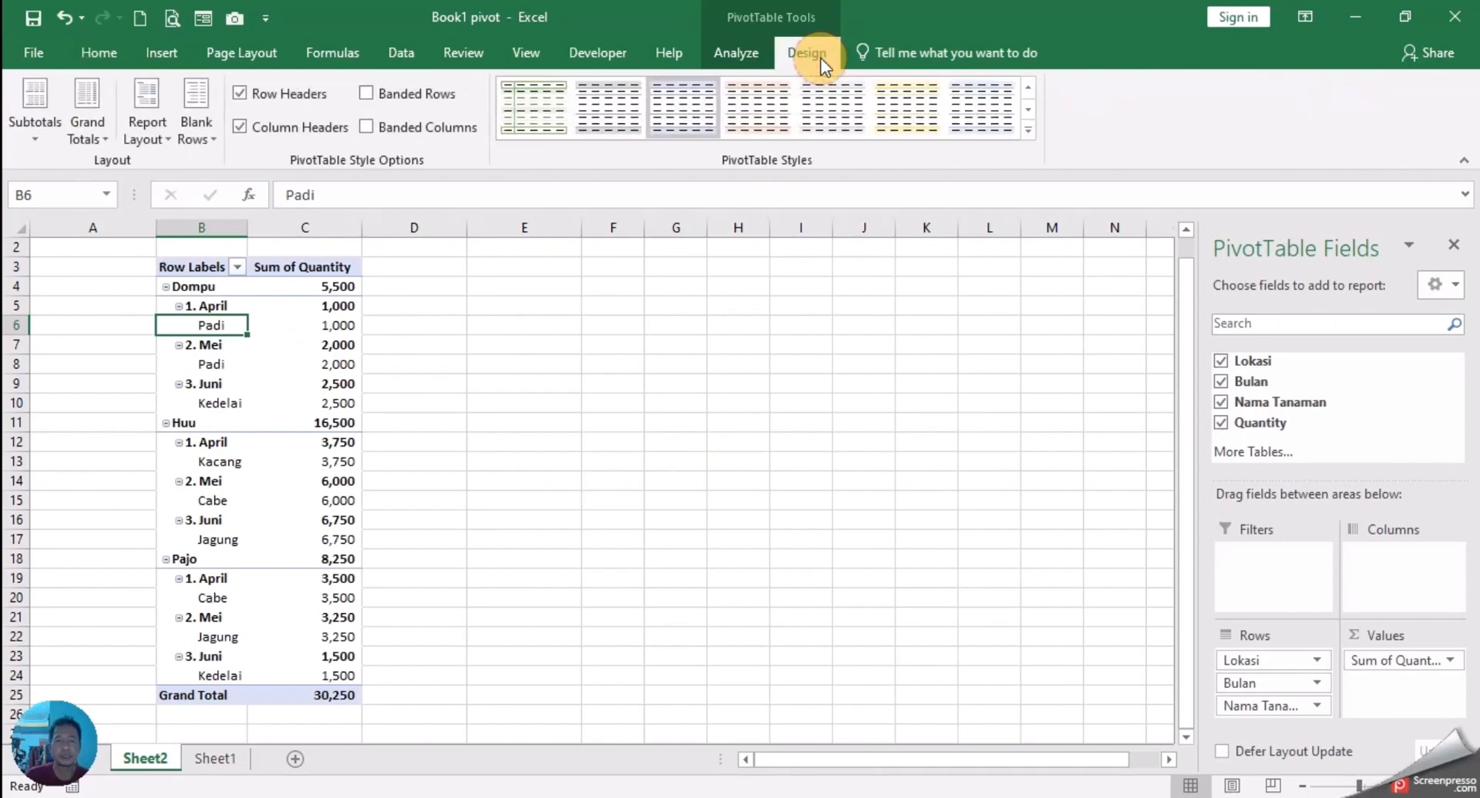
click(155, 105)
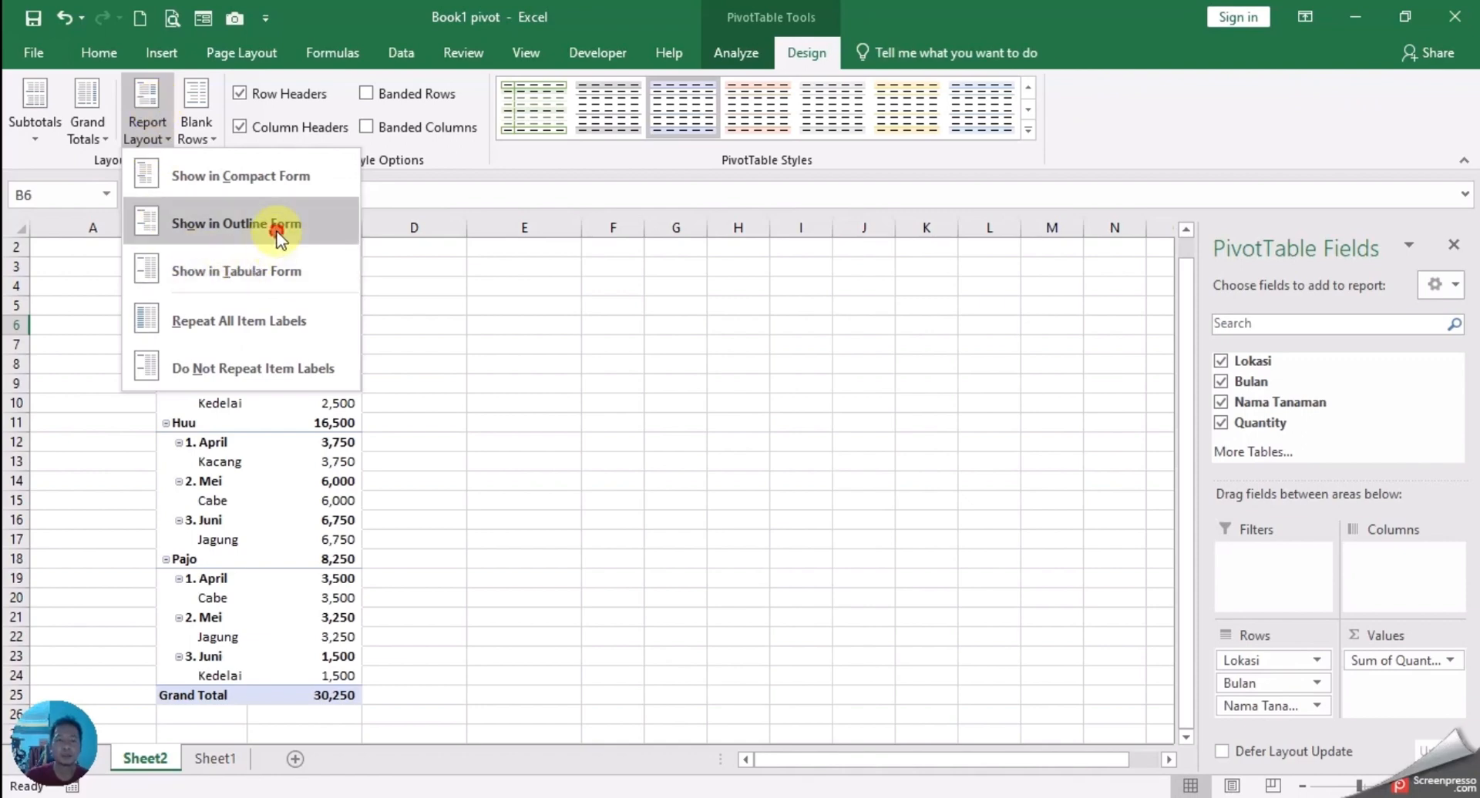
click(278, 228)
click(152, 125)
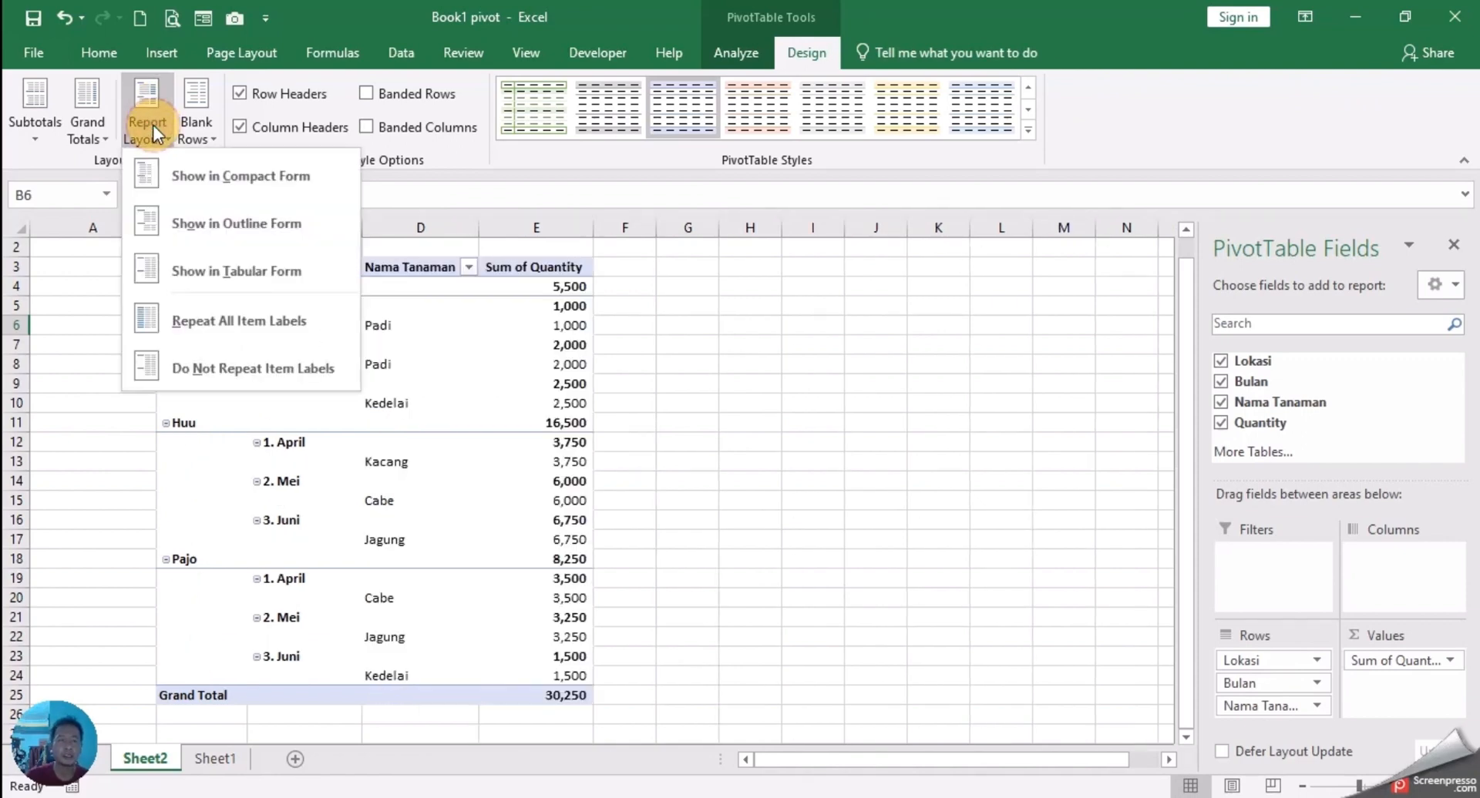
click(181, 269)
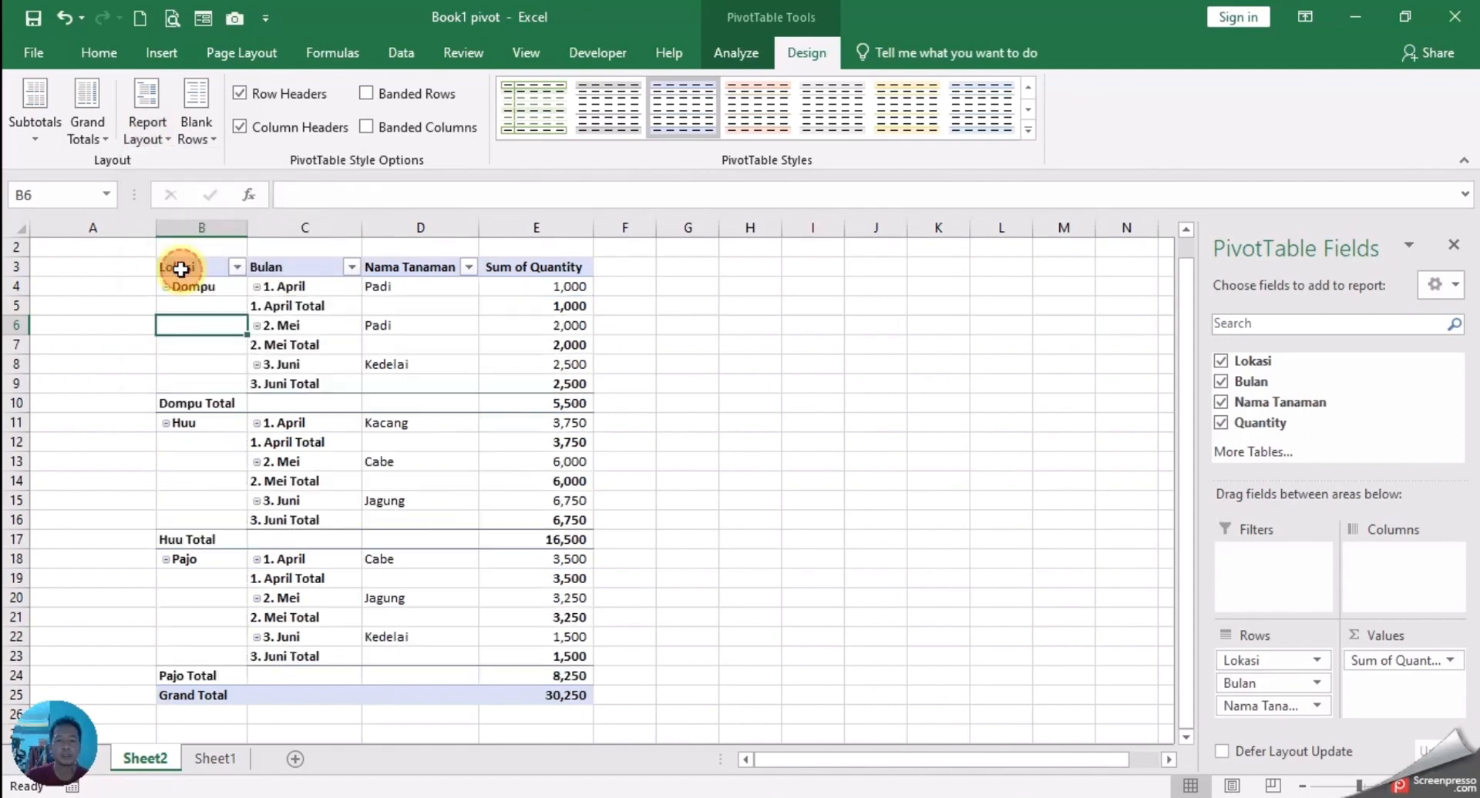
click(158, 127)
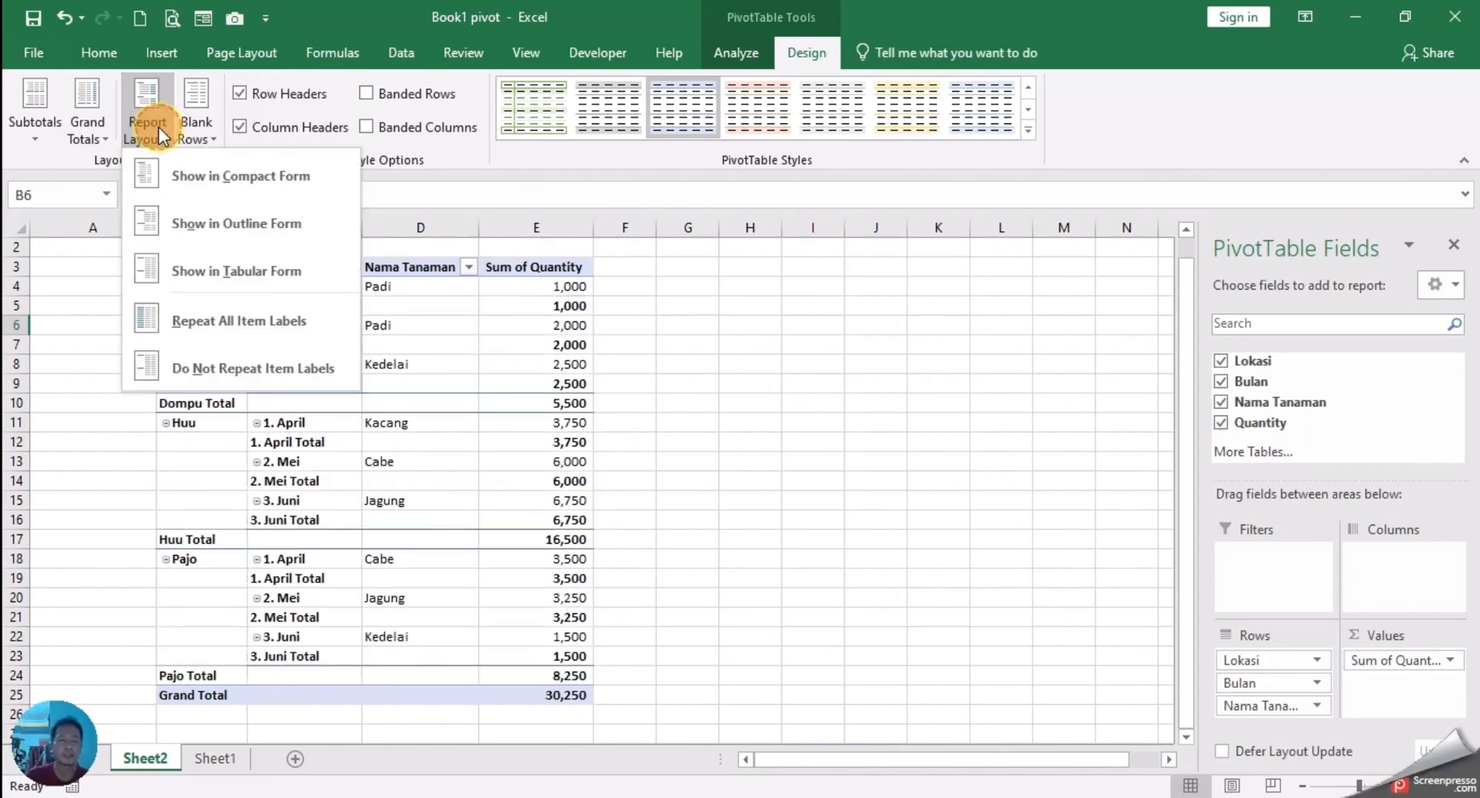
click(265, 182)
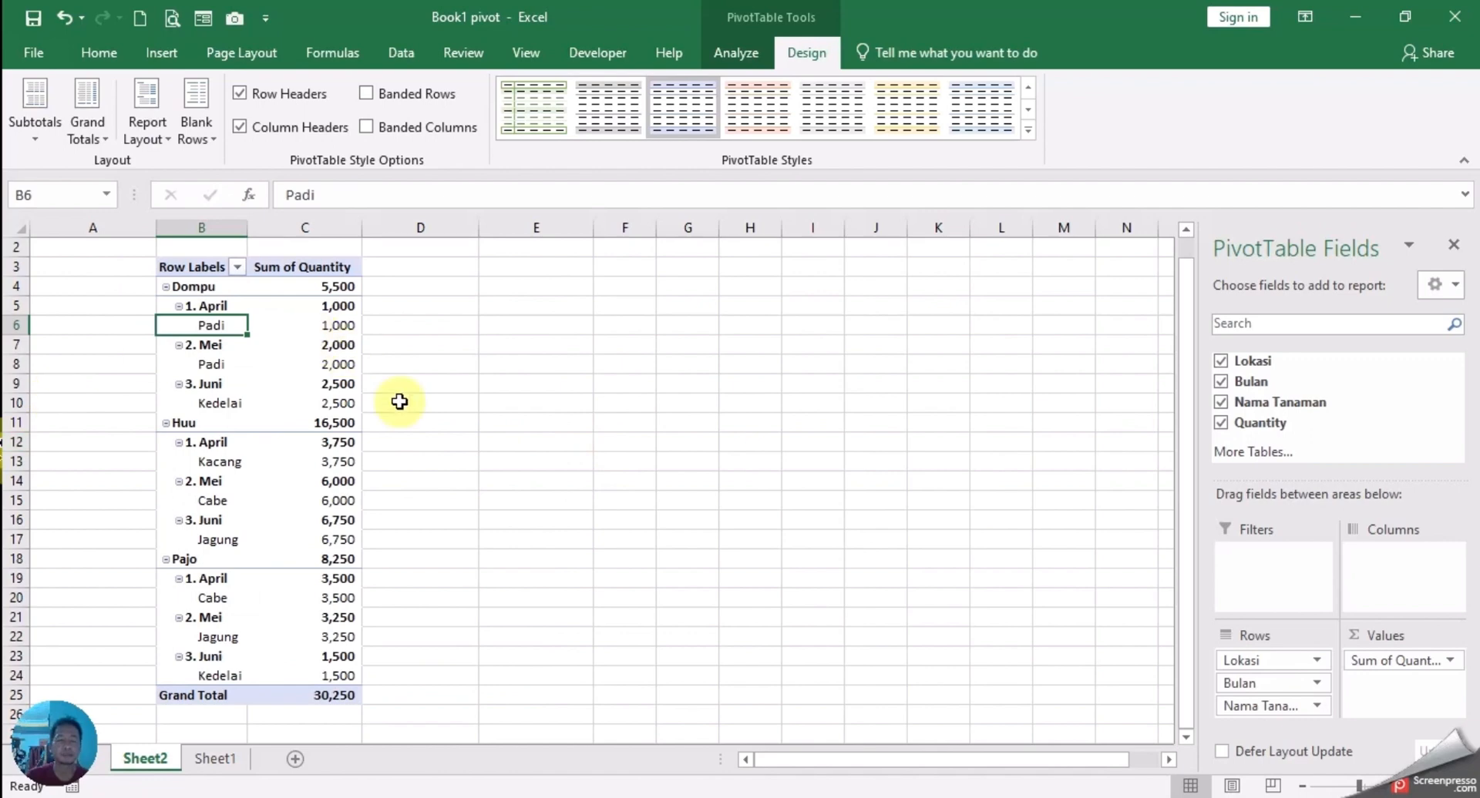
- Review the source table on Sheet1 again and return to the PivotTable on Sheet2
click(511, 439)
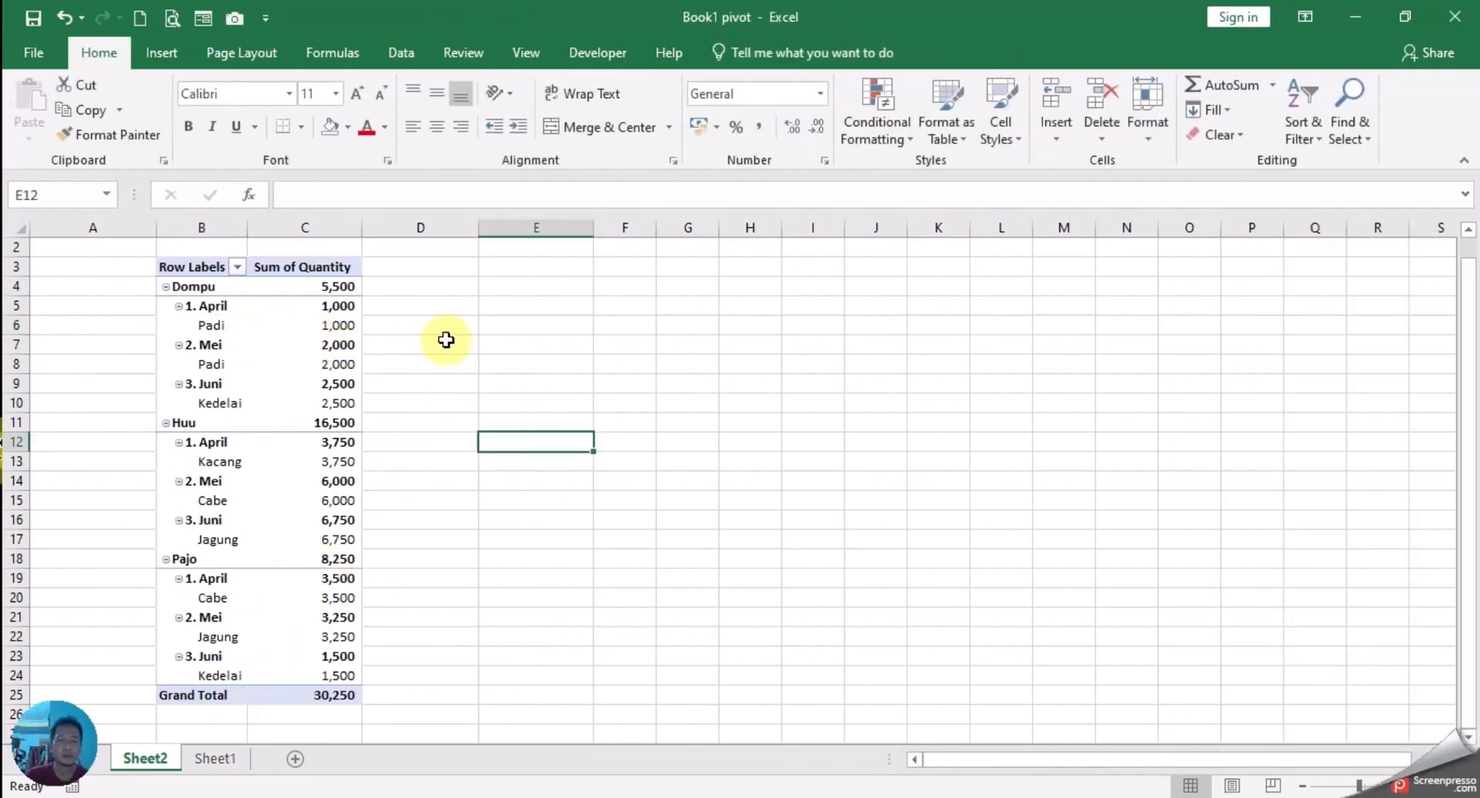
click(217, 758)
click(658, 436)
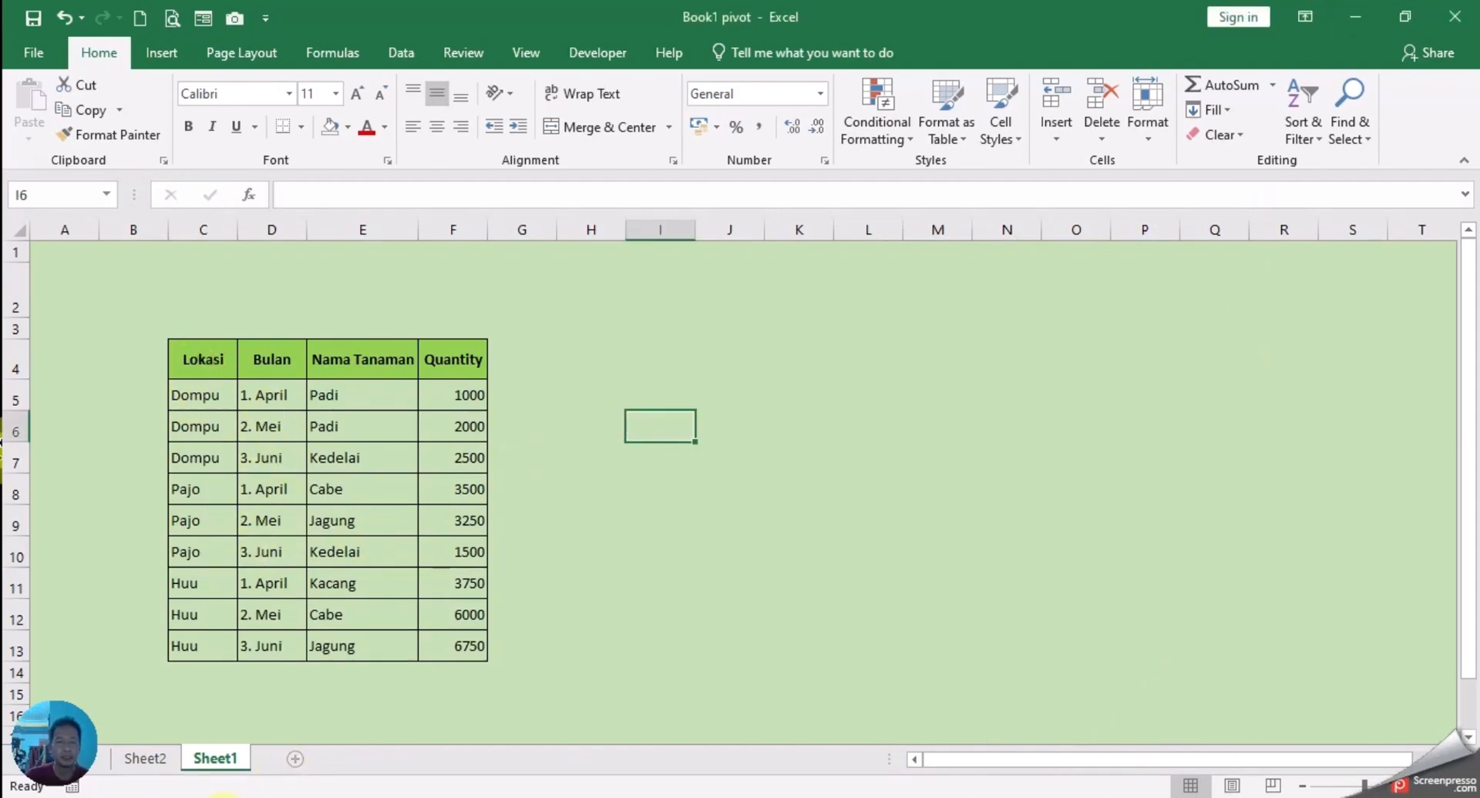
click(146, 759)
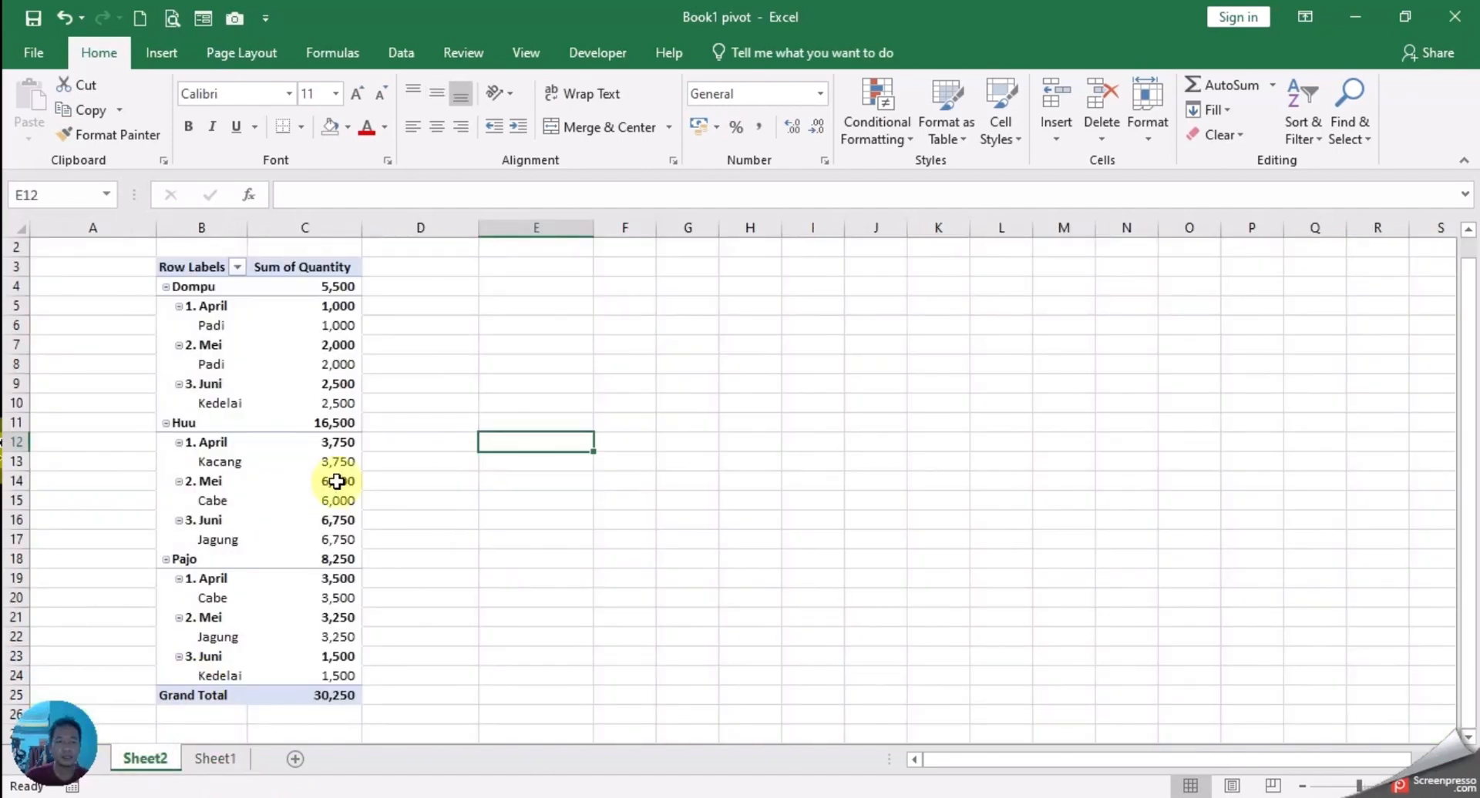
- Show the PivotTable in tabular form and turn off all its subtotals
click(227, 403)
click(808, 55)
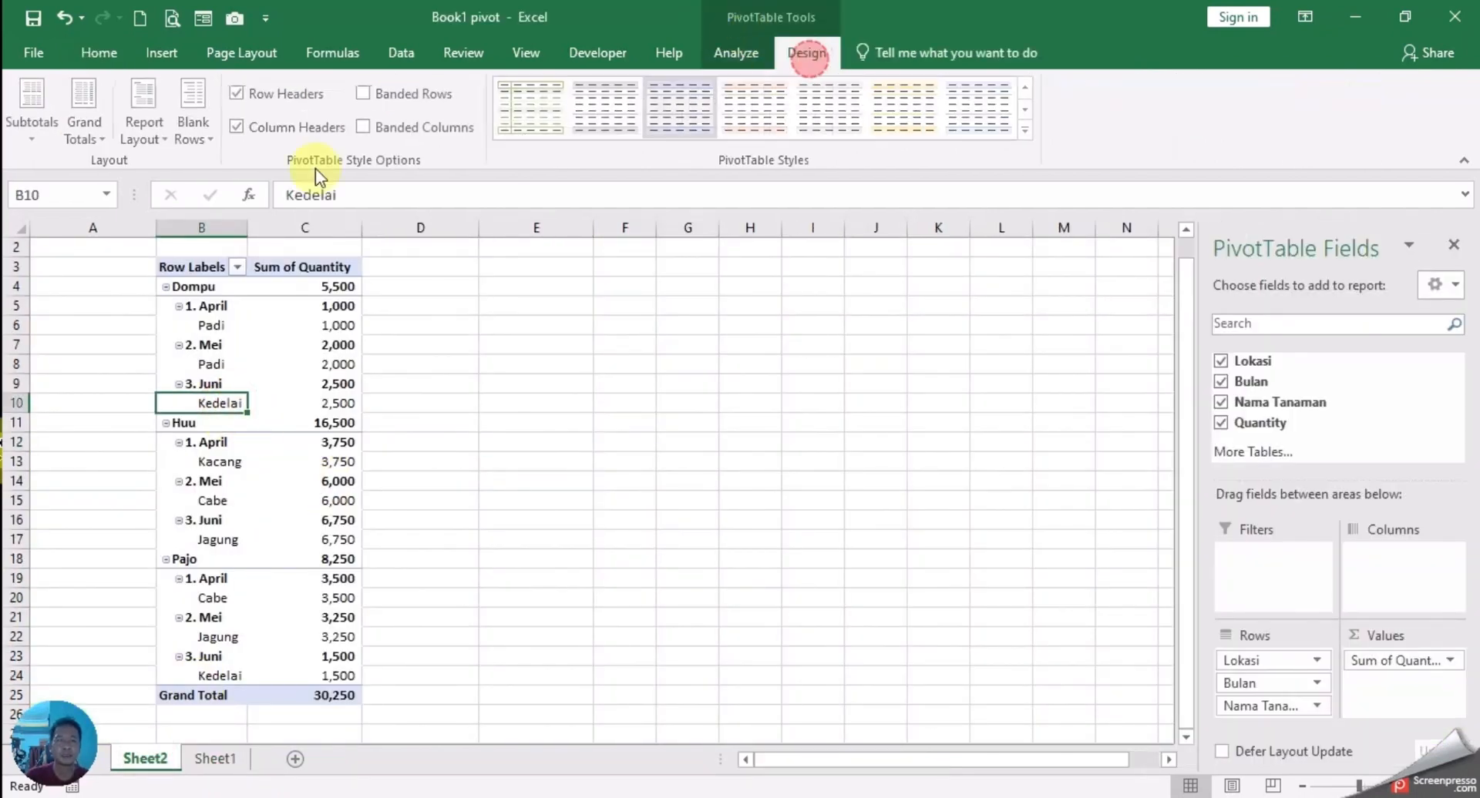
click(147, 122)
click(243, 273)
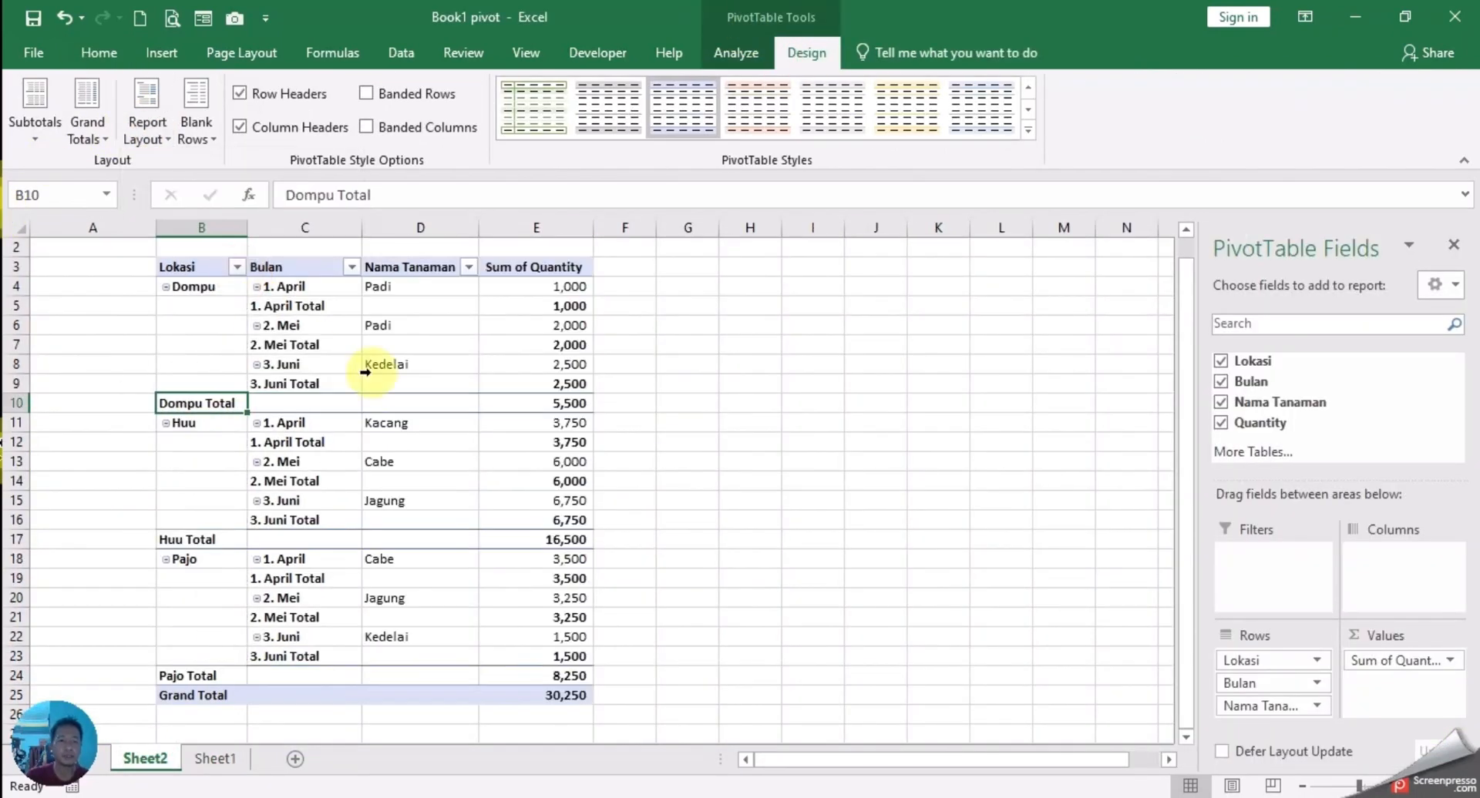
click(43, 117)
click(66, 183)
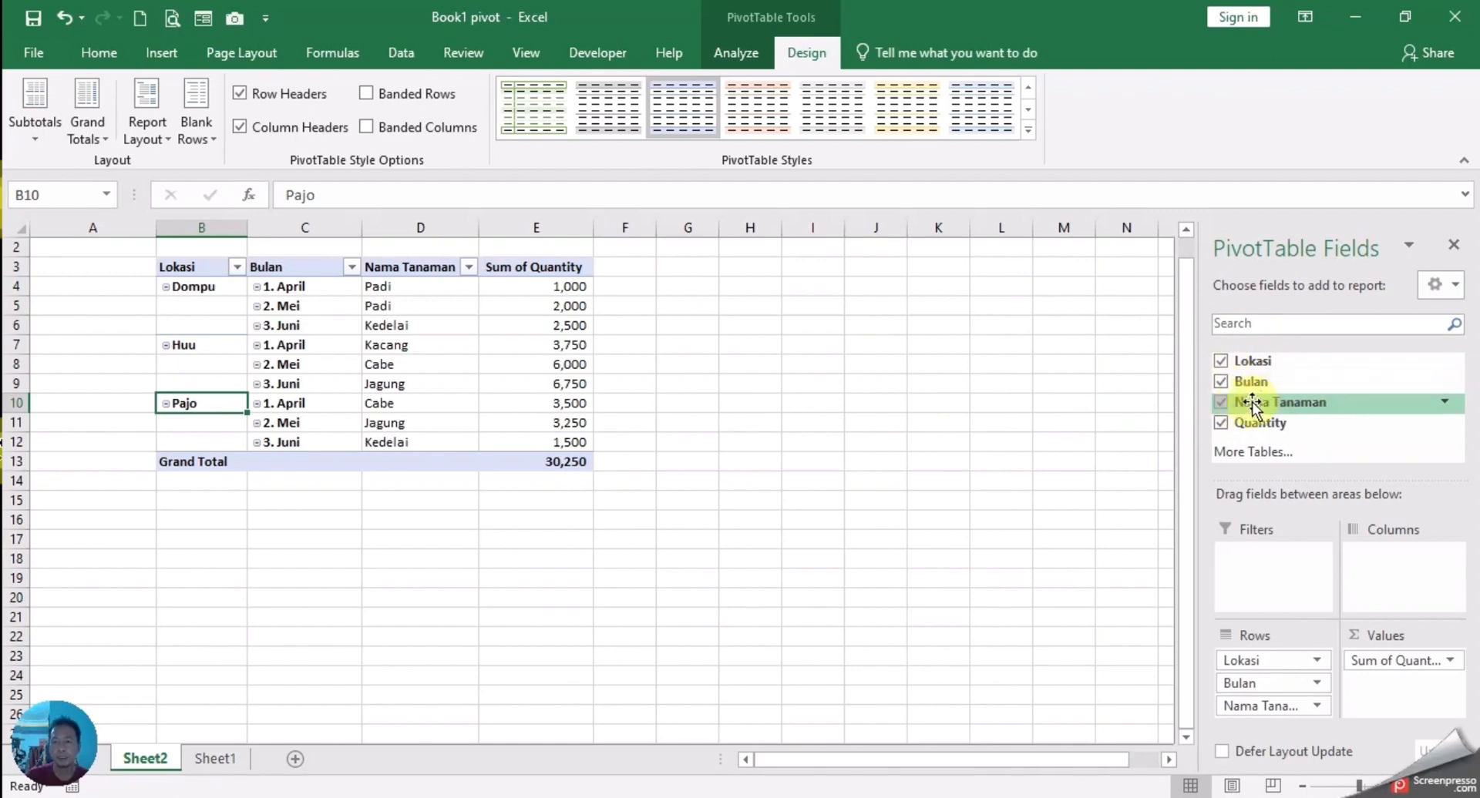
- Remove the Bulan and Quantity fields from the PivotTable, leaving Lokasi and Nama Tanaman as rows
click(1219, 382)
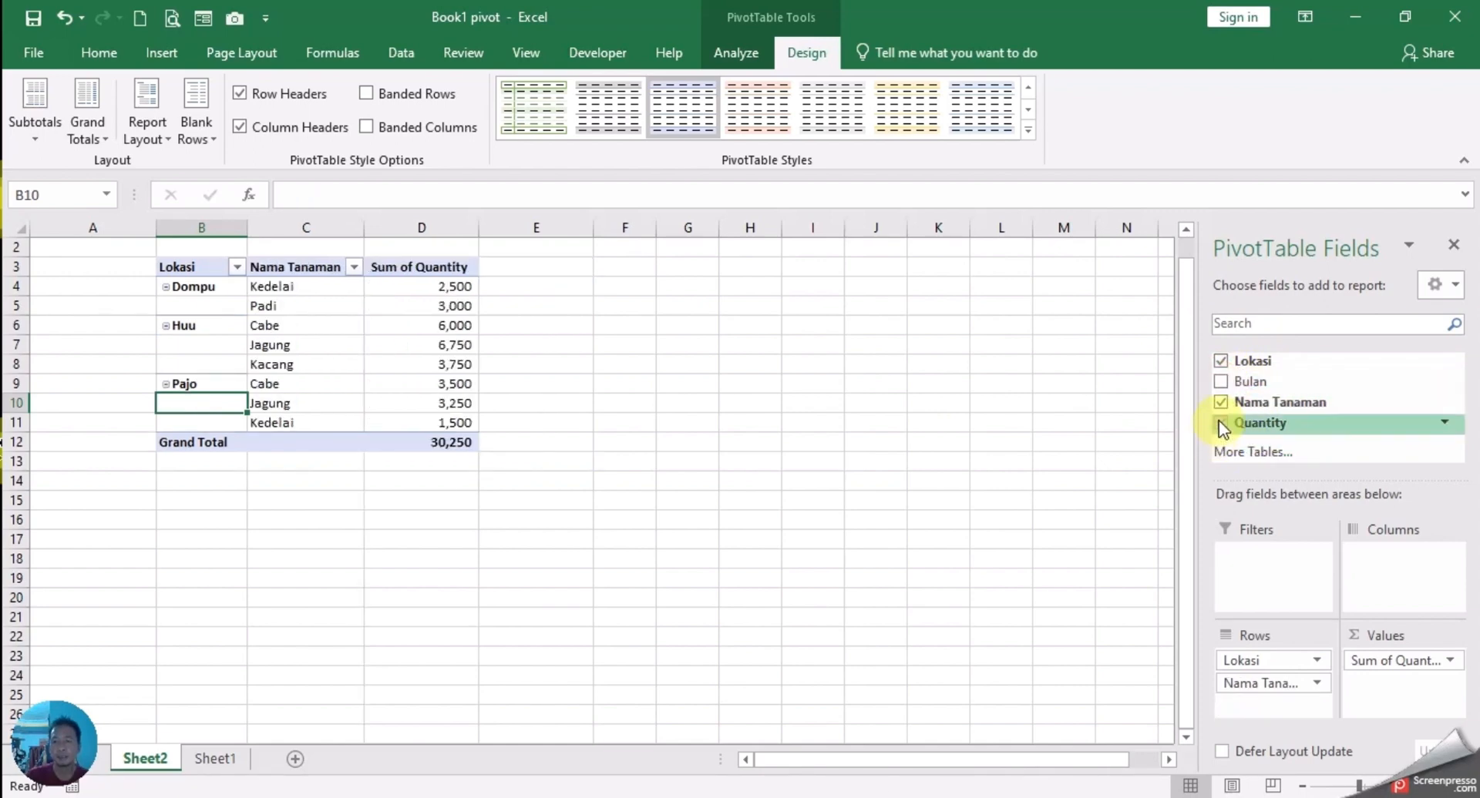
click(1220, 423)
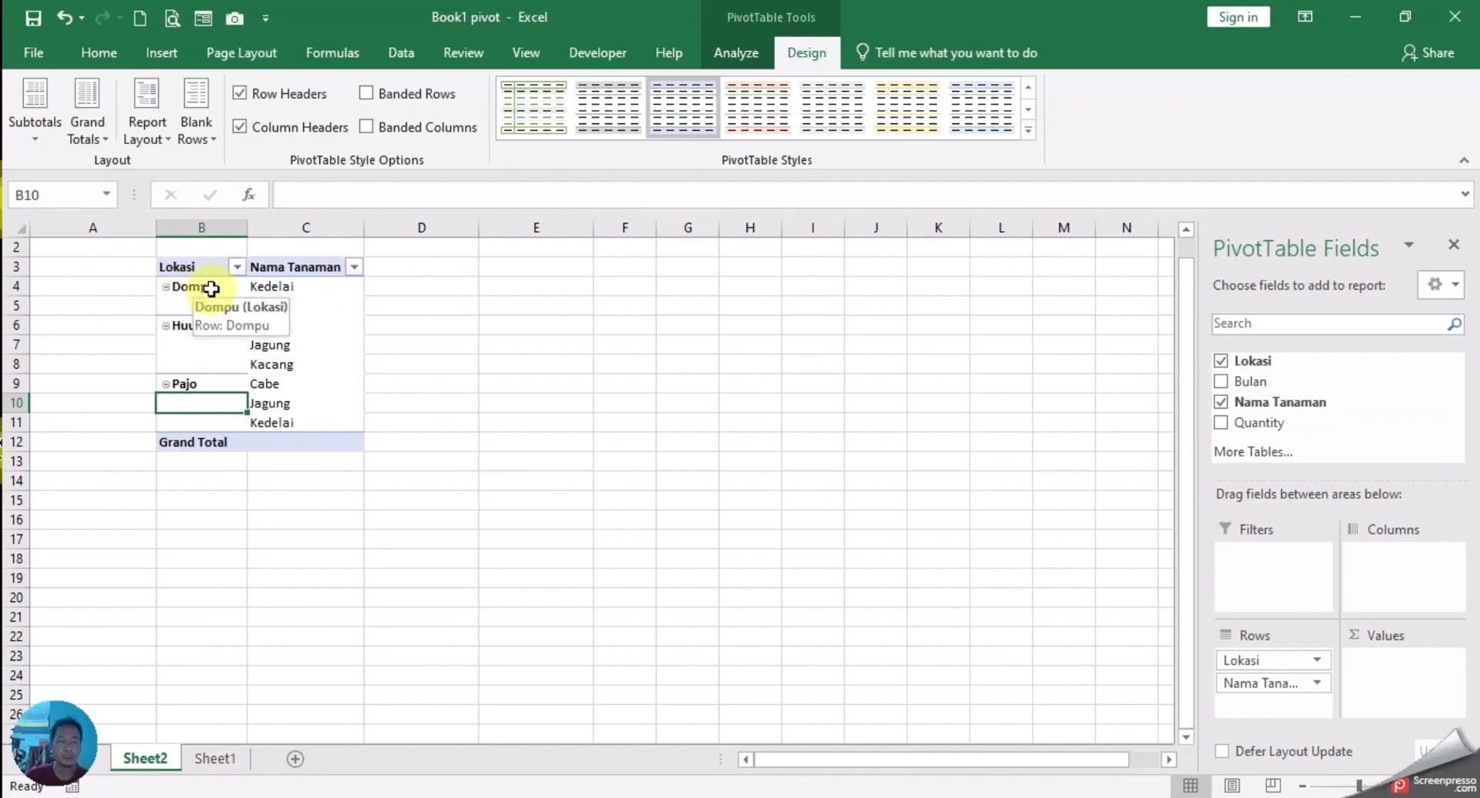
drag(301, 288, 289, 420)
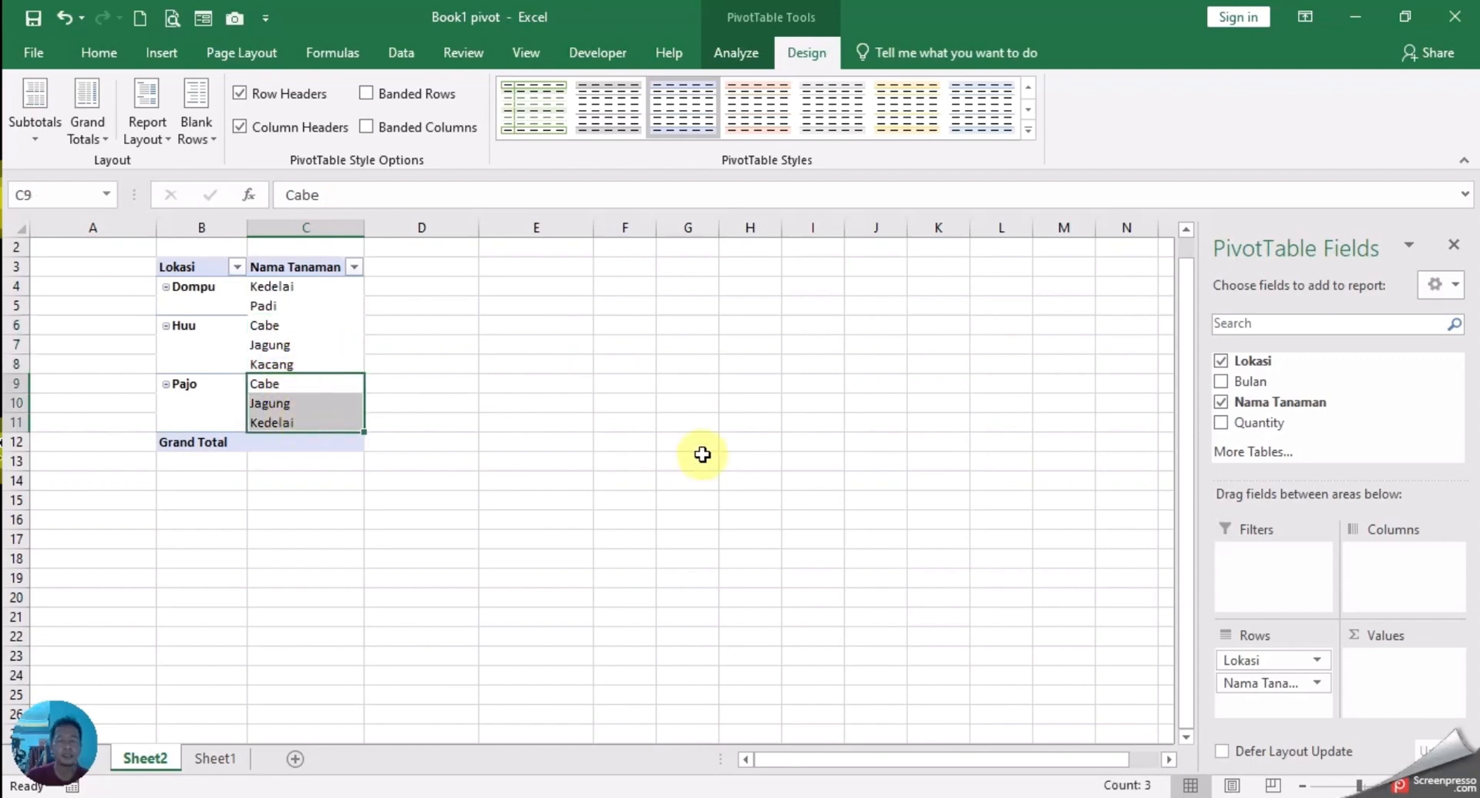
click(583, 420)
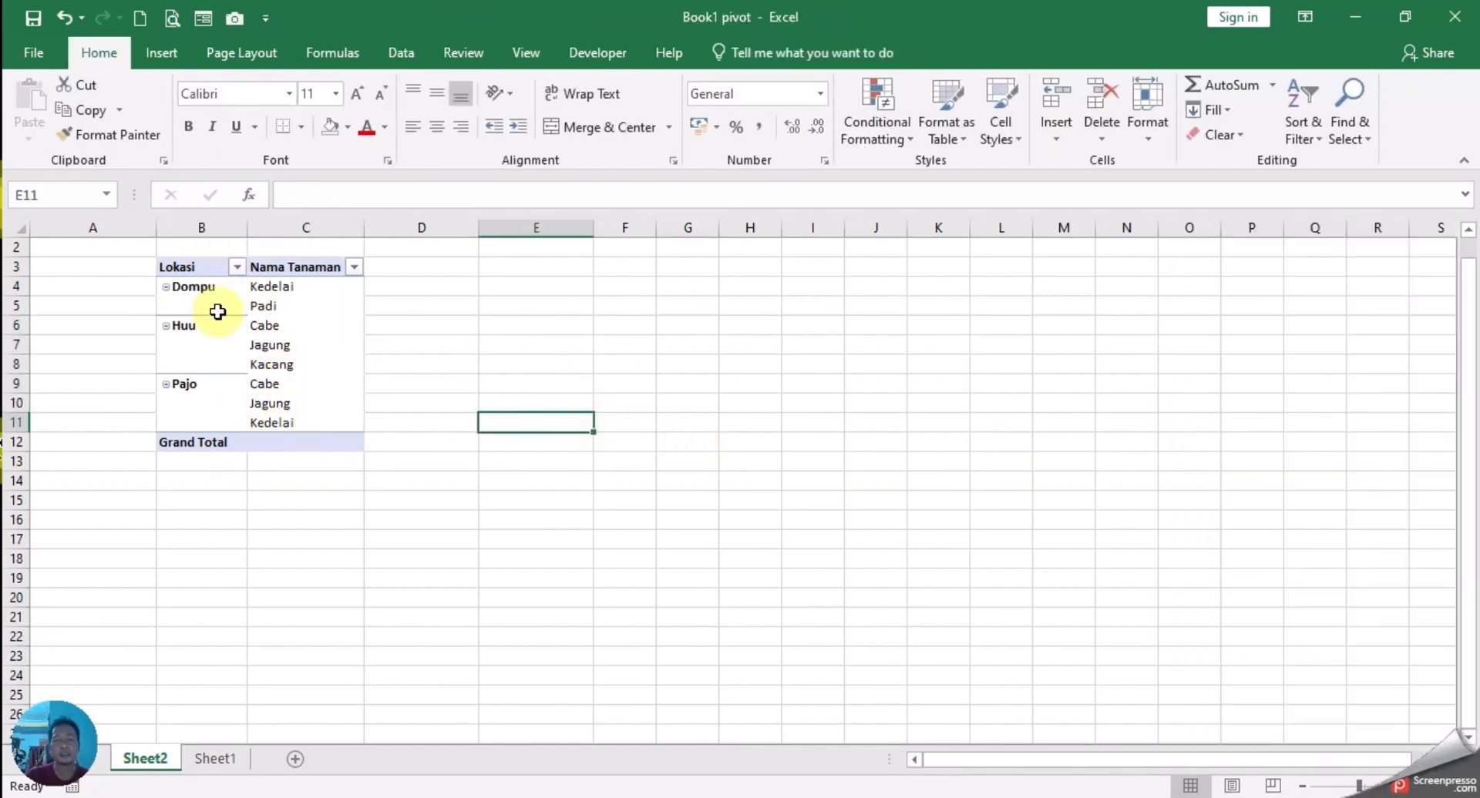
- Move Nama Tanaman from the PivotTable rows to the values and check the count for each Lokasi
click(289, 345)
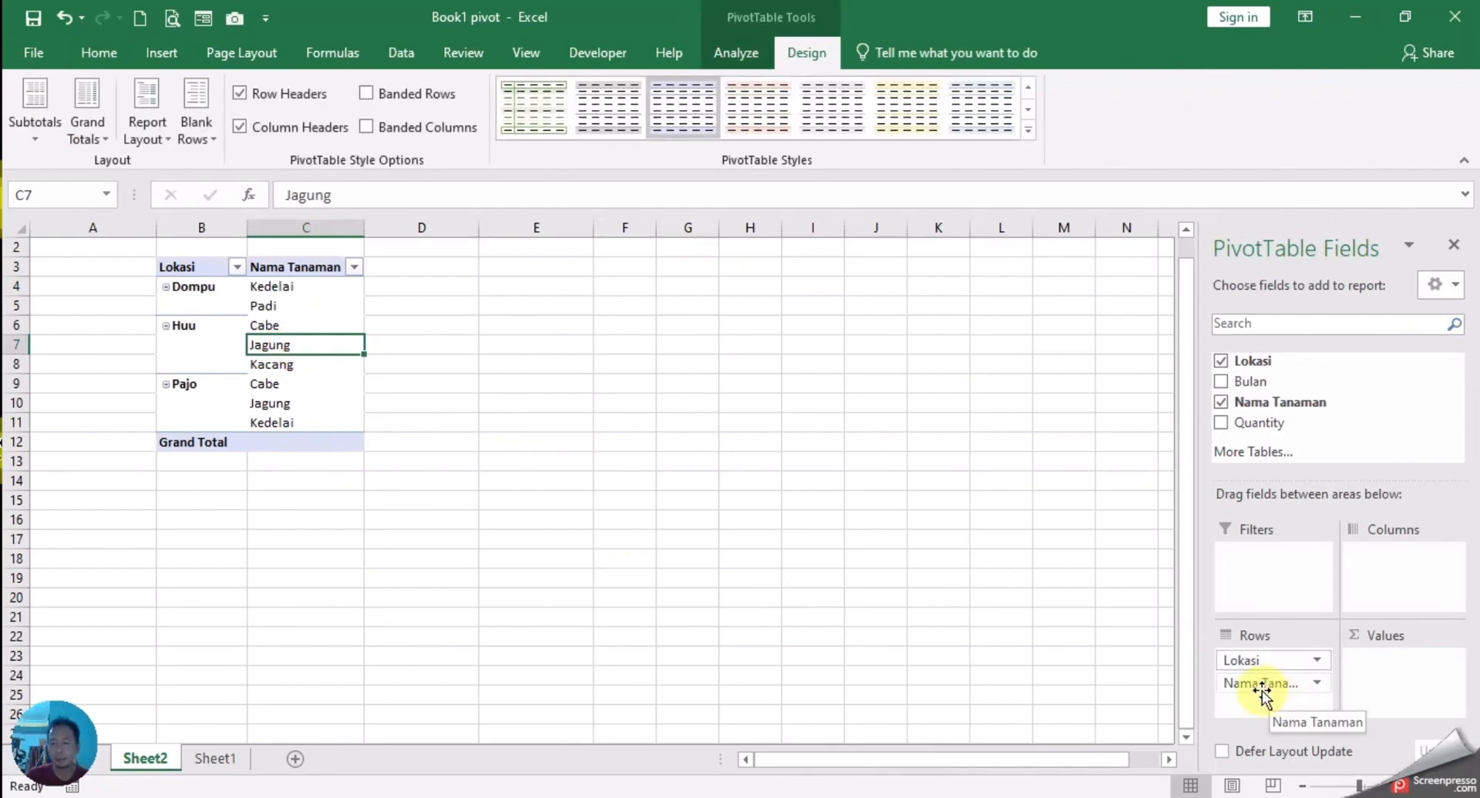
drag(1261, 693, 1391, 682)
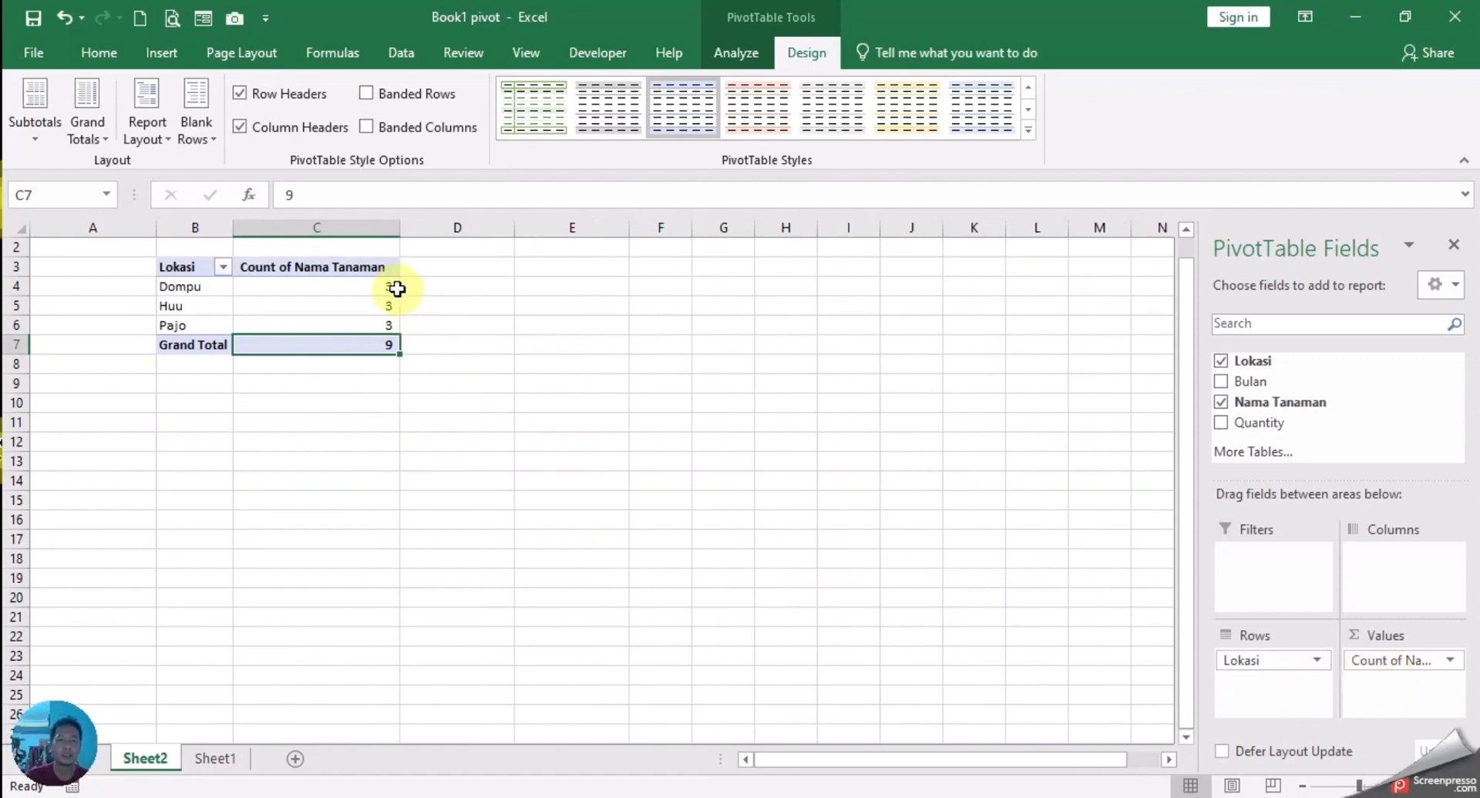
click(343, 288)
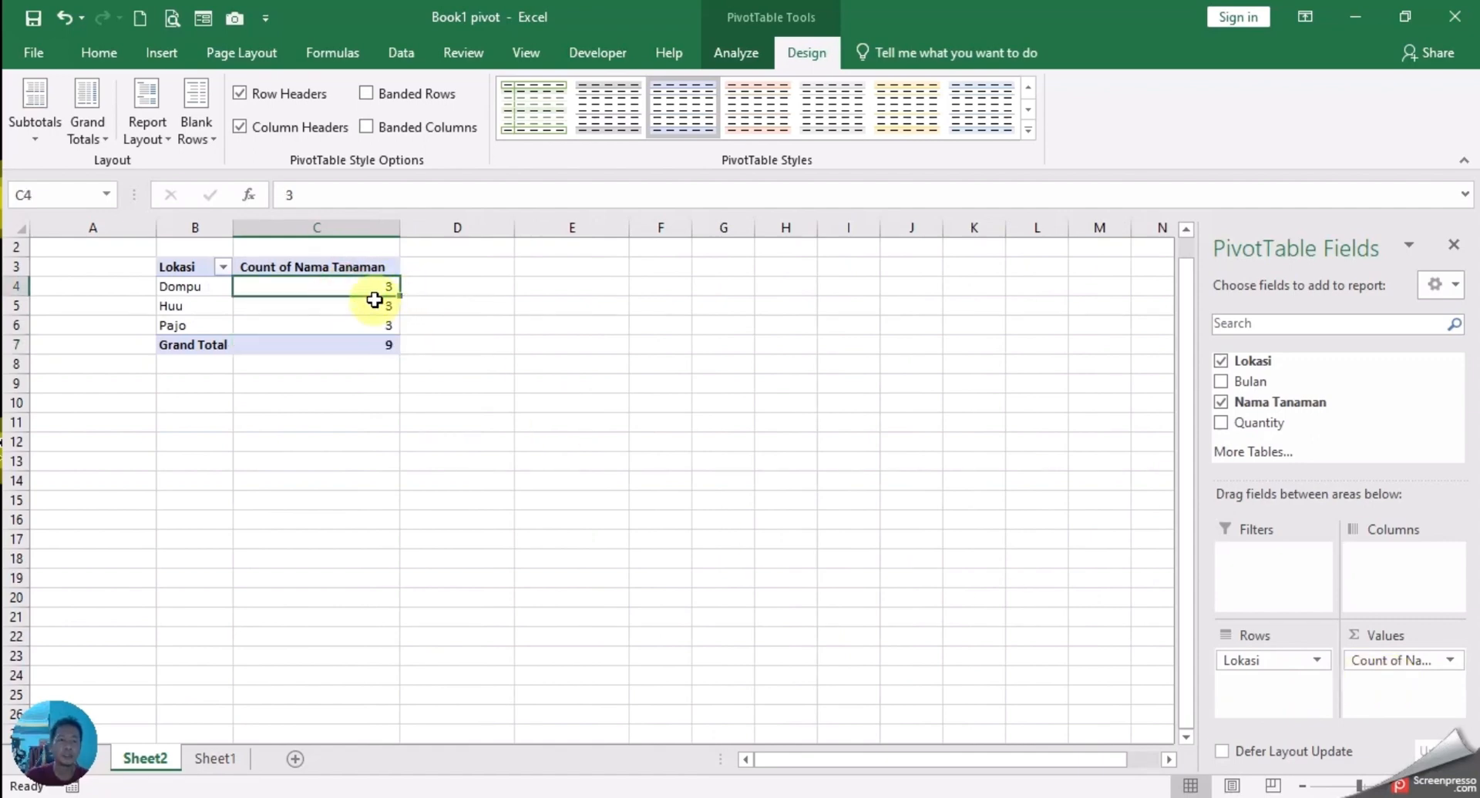
drag(354, 304, 353, 325)
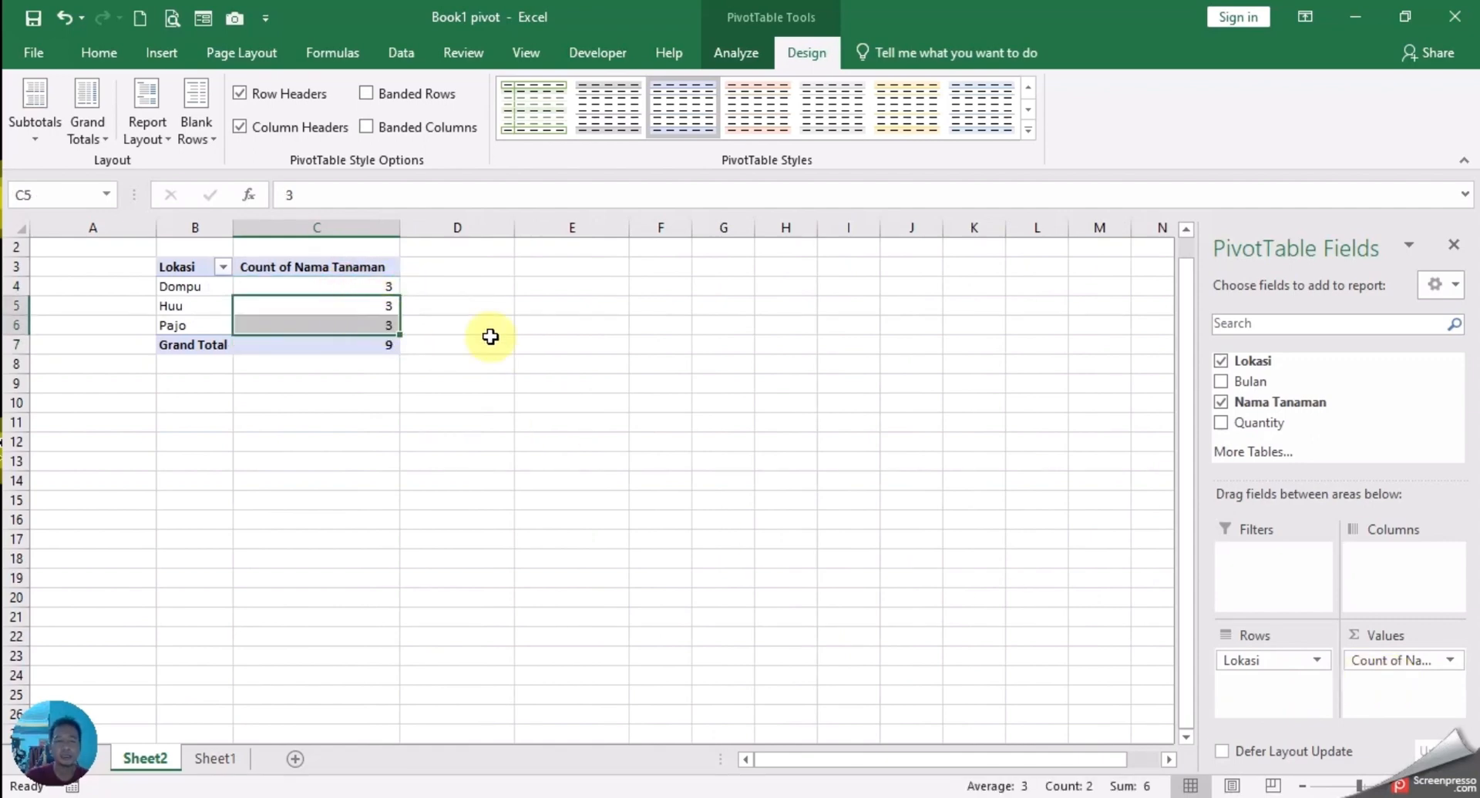
click(364, 290)
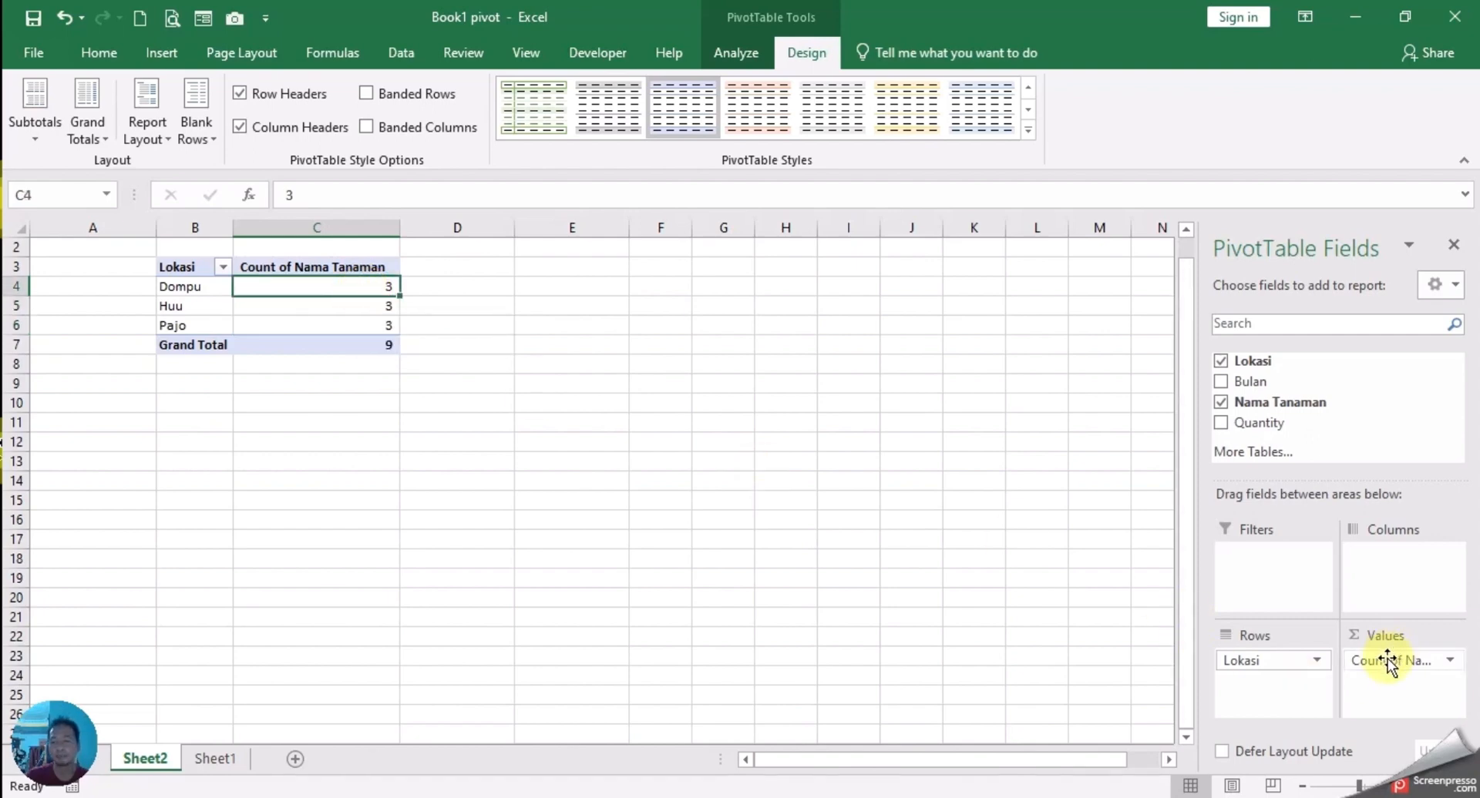
- Return Nama Tanaman to the PivotTable rows and examine the plant names listed for Dompu and Huu
drag(1385, 661, 1285, 690)
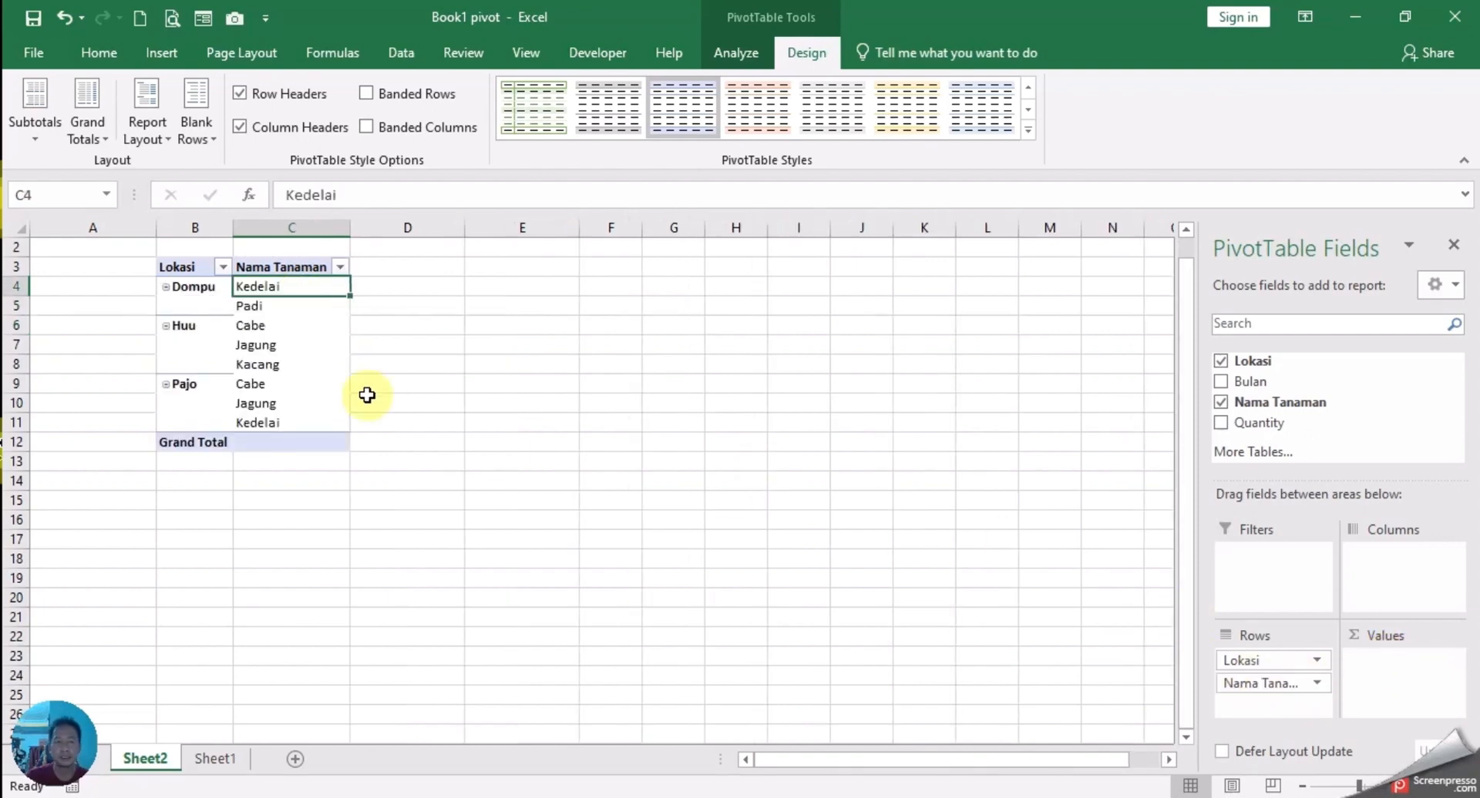
drag(292, 287, 292, 305)
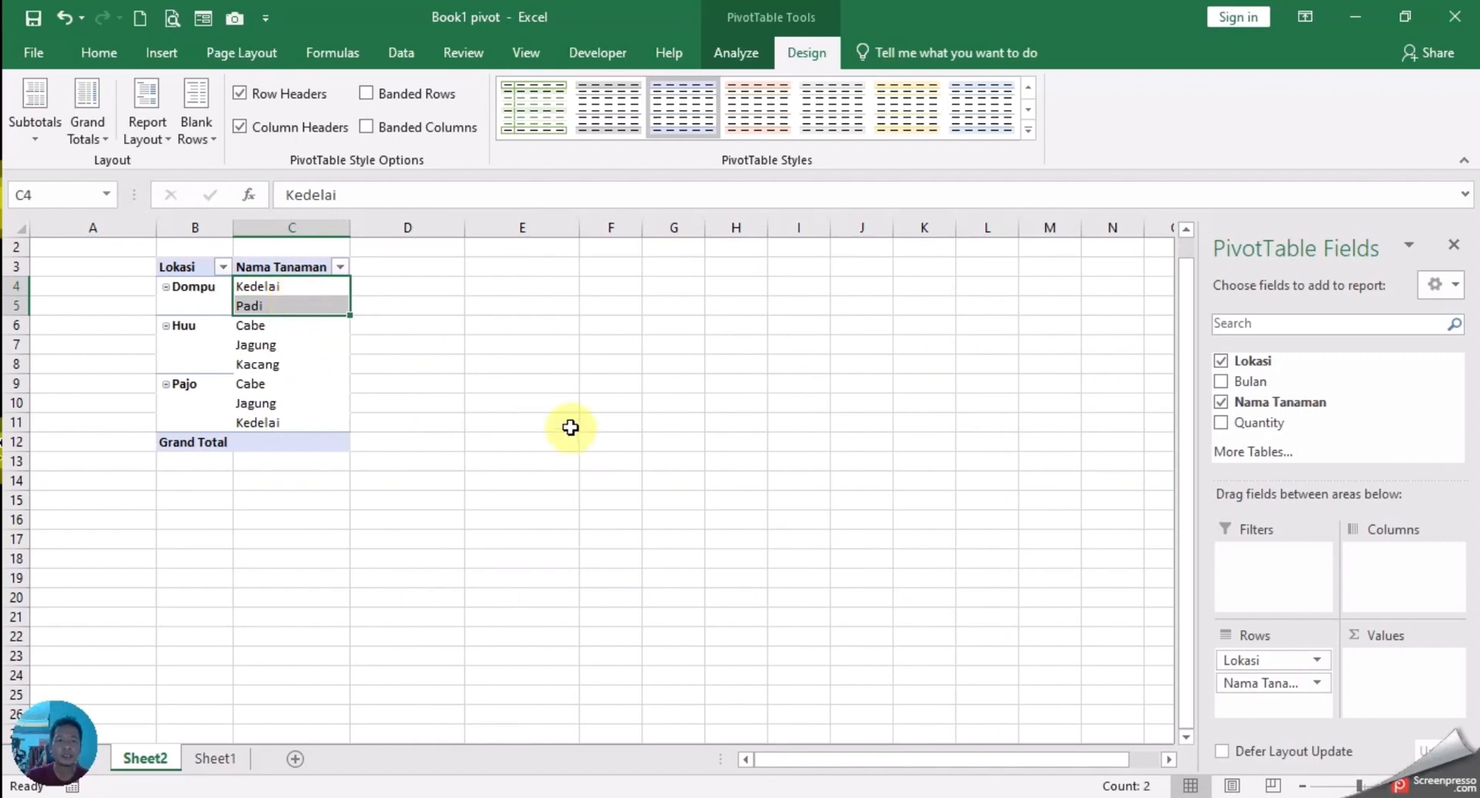
click(293, 365)
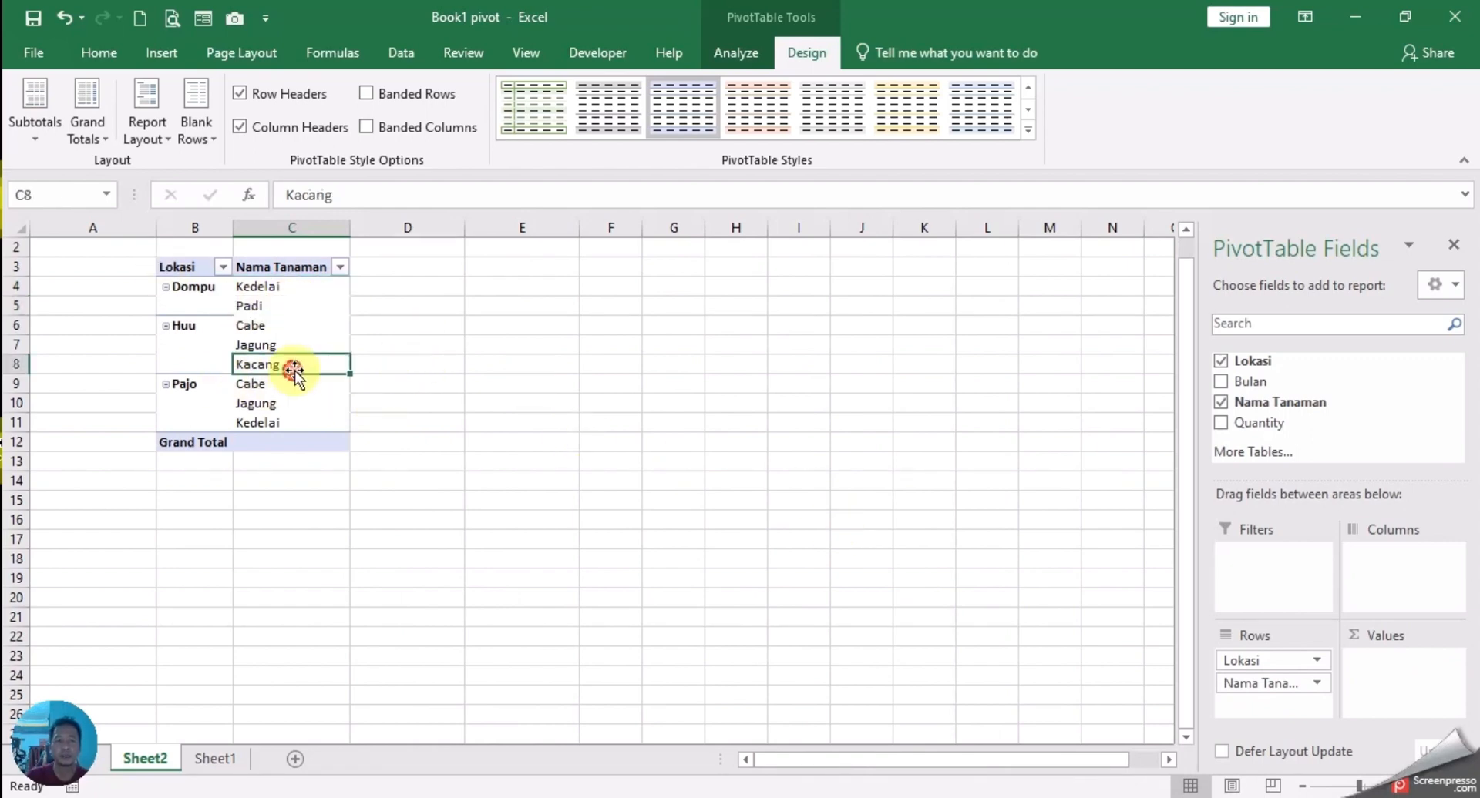
- Place Nama Tanaman in the PivotTable values as a count and look through its available summary calculations without changing them
drag(1219, 690, 1395, 674)
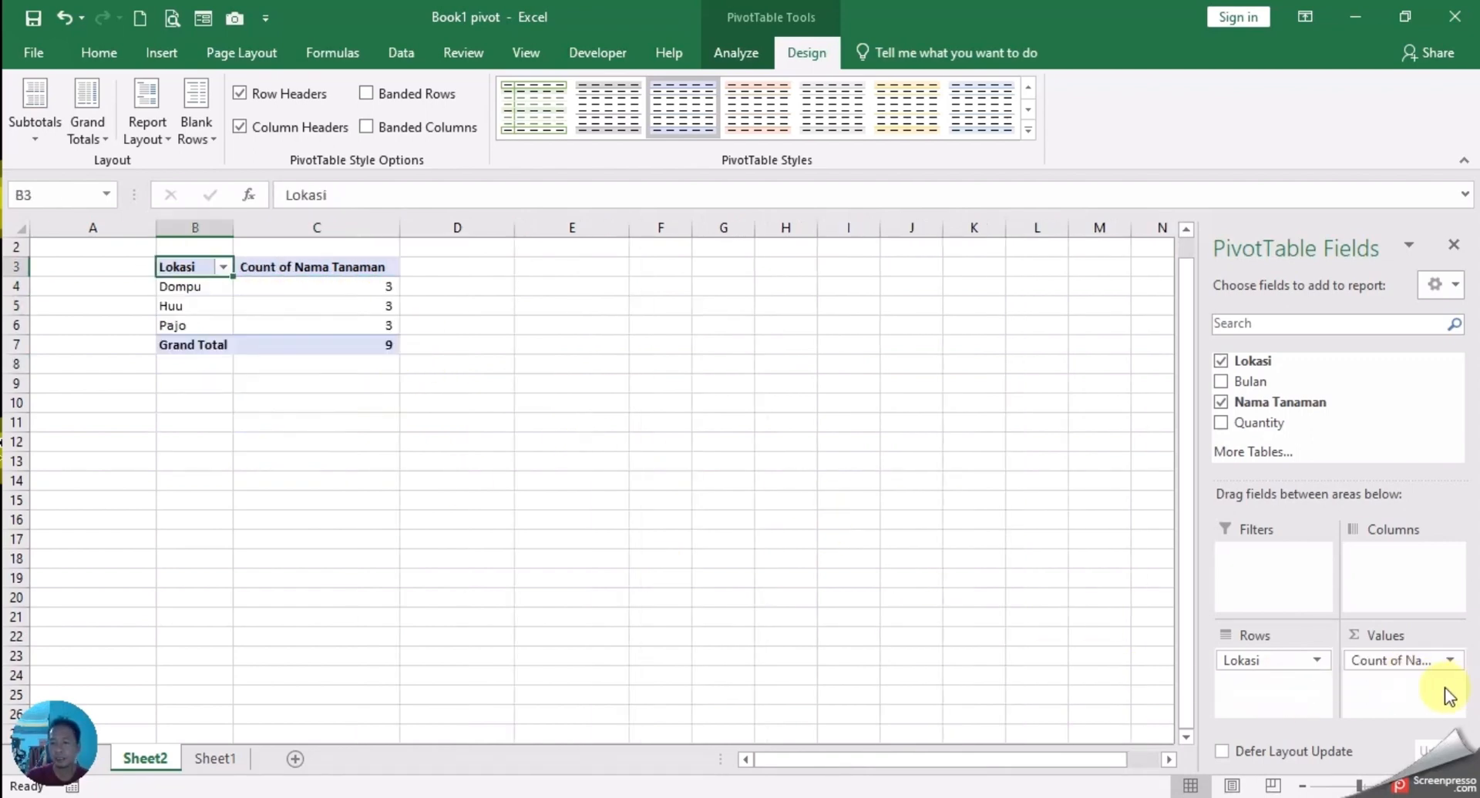
click(1451, 662)
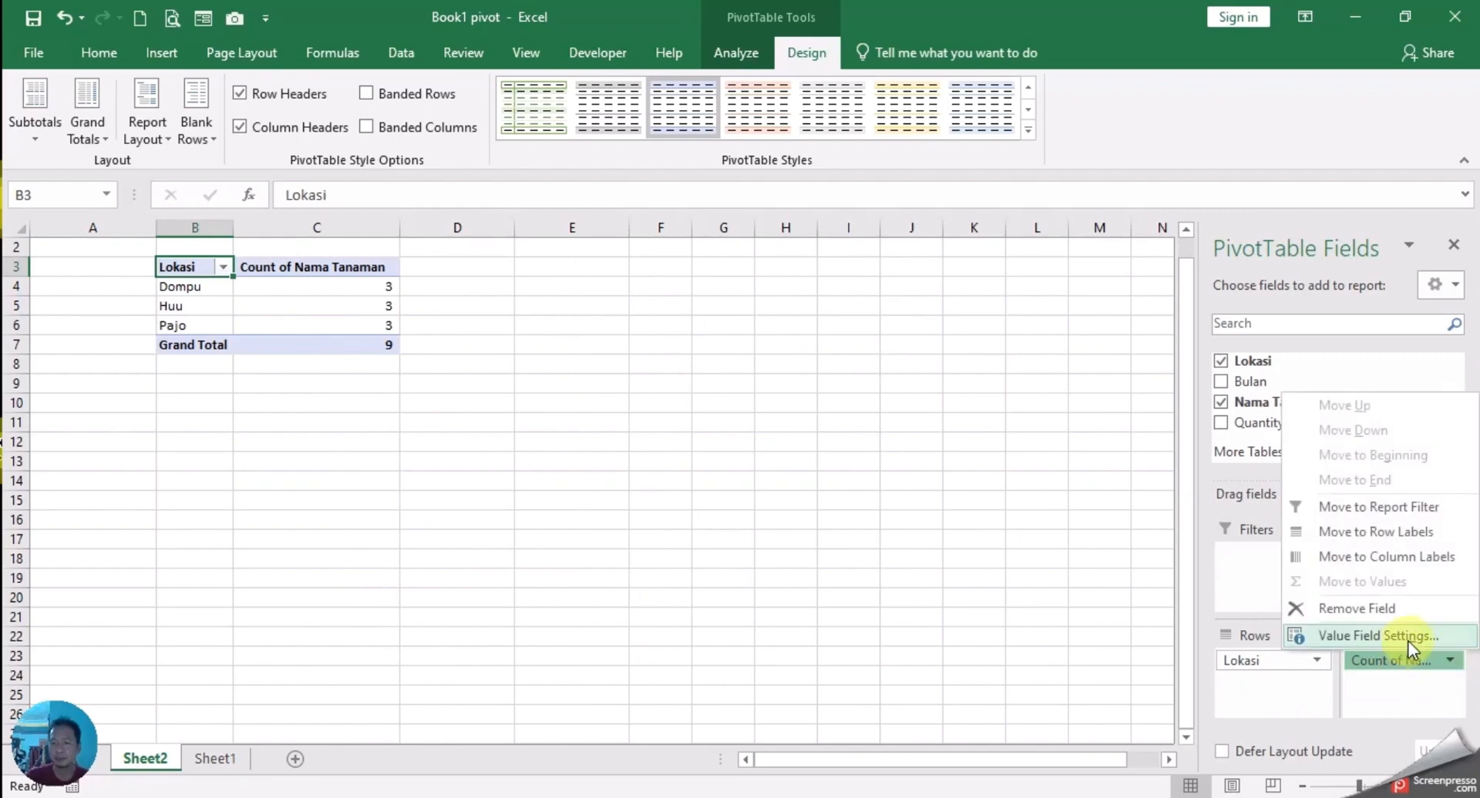
click(1422, 636)
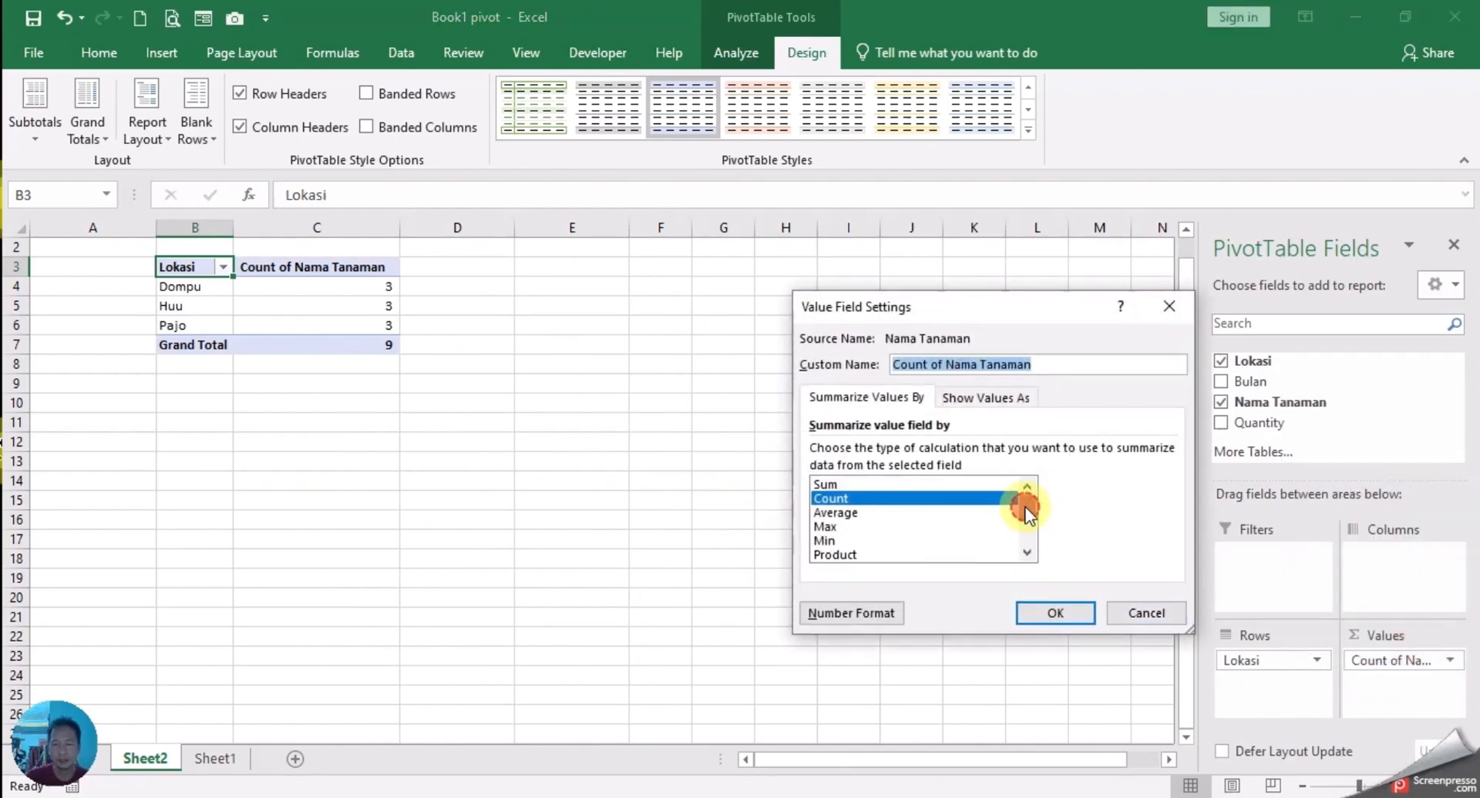
drag(1025, 507, 1026, 550)
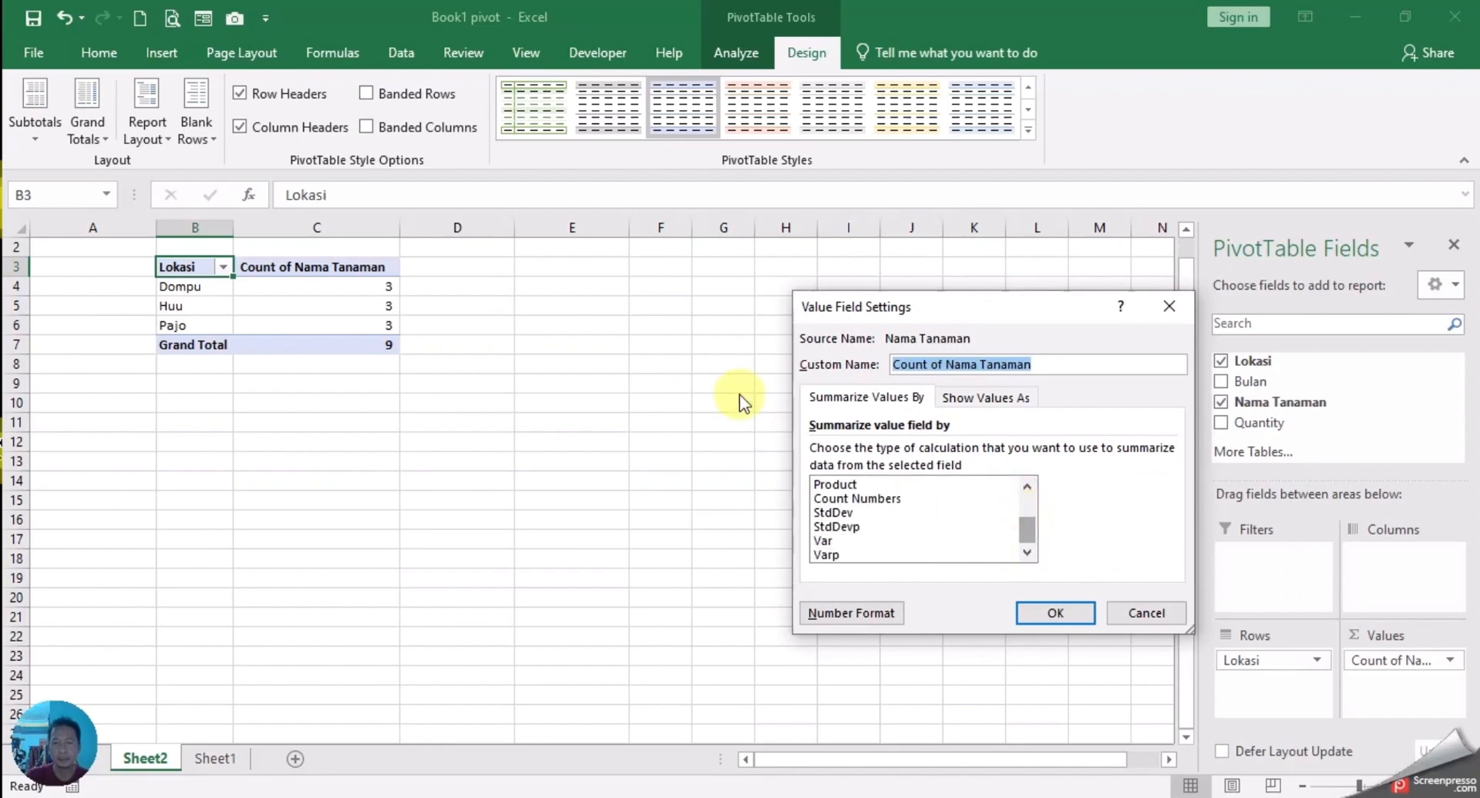
click(1148, 612)
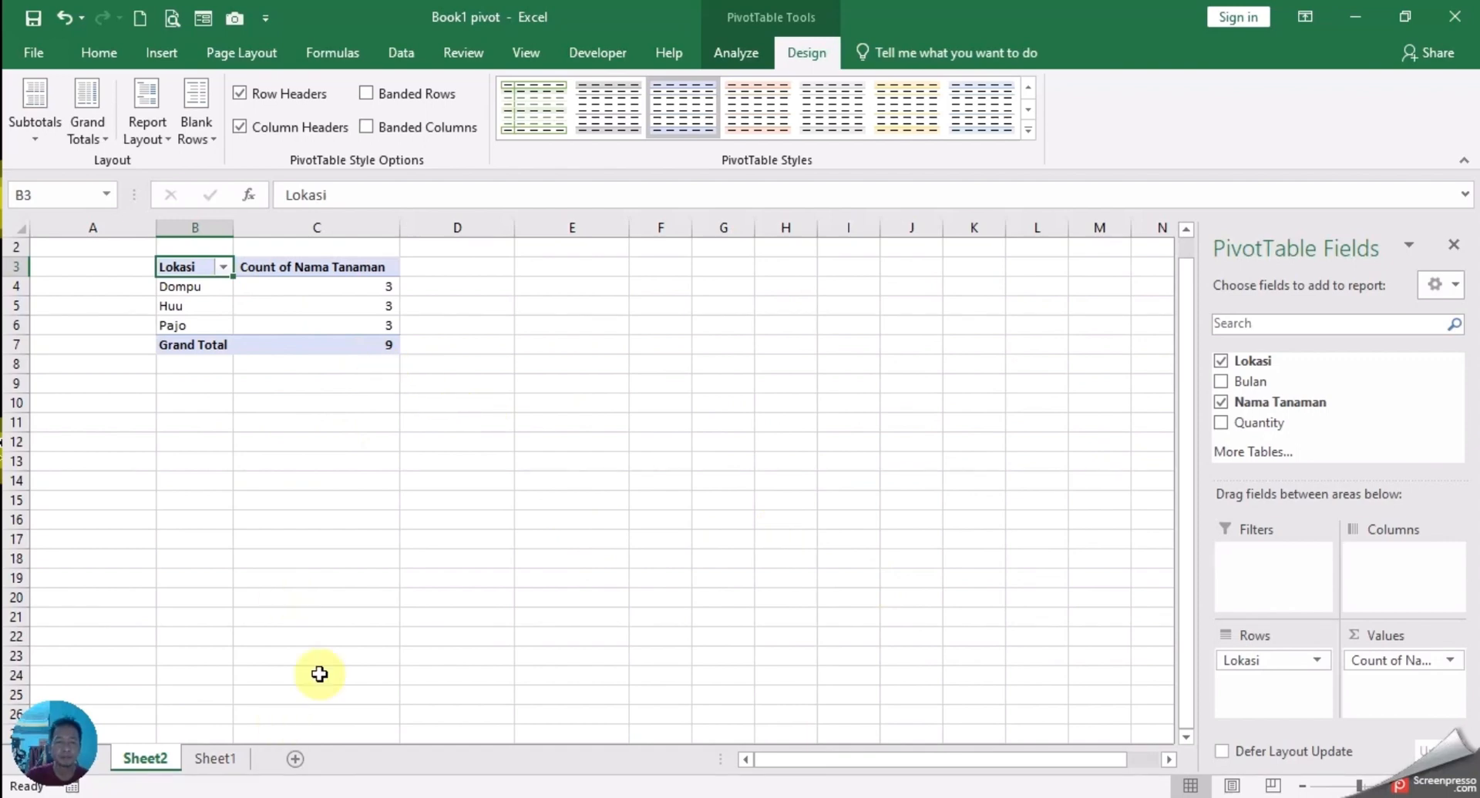
- Undo the placement of Nama Tanaman in the values so it returns to the Sheet2 PivotTable's rows
click(63, 18)
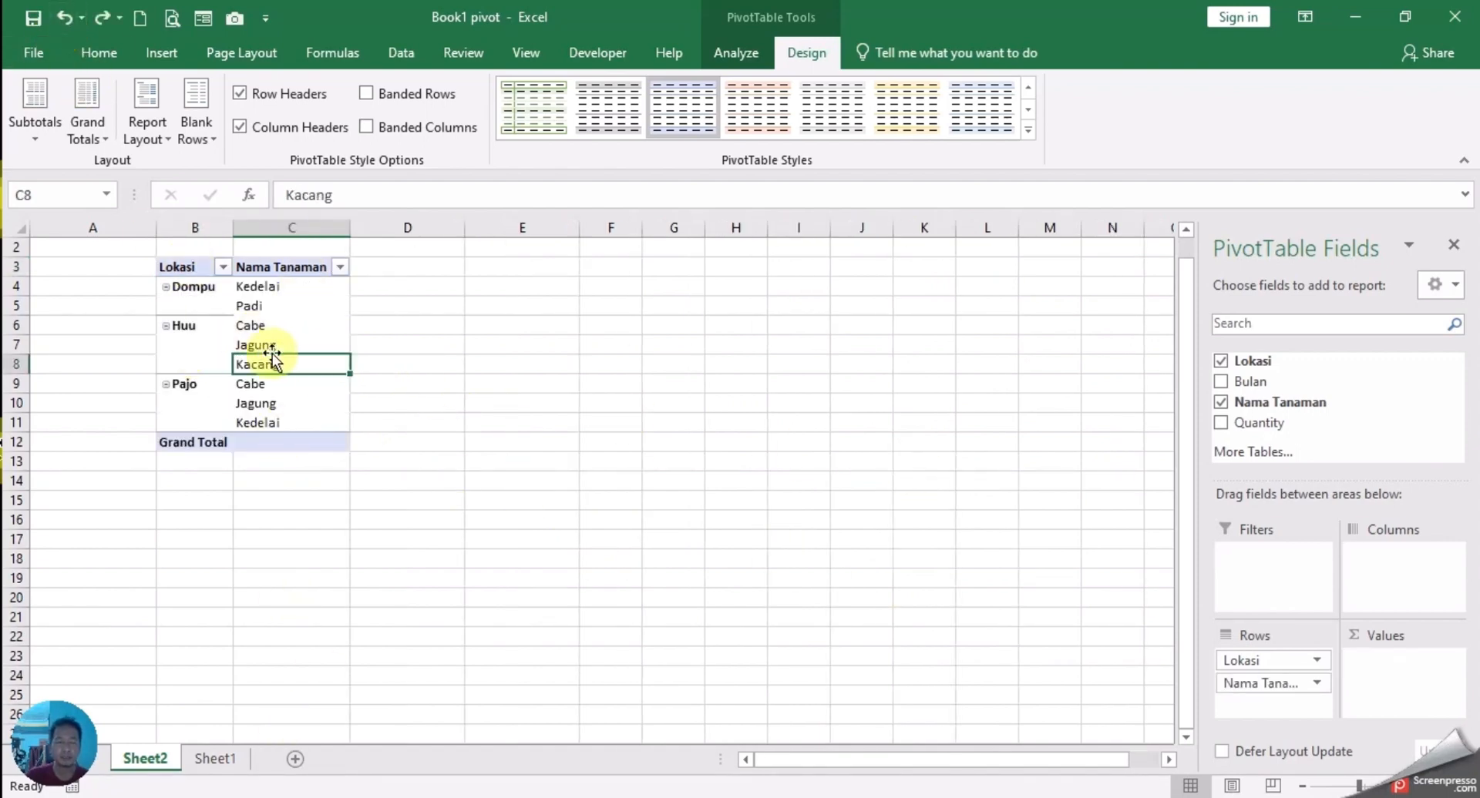
- Create a PivotTable on a new worksheet from Sheet1 range C4:F13, adding the data to the Data Model
click(208, 760)
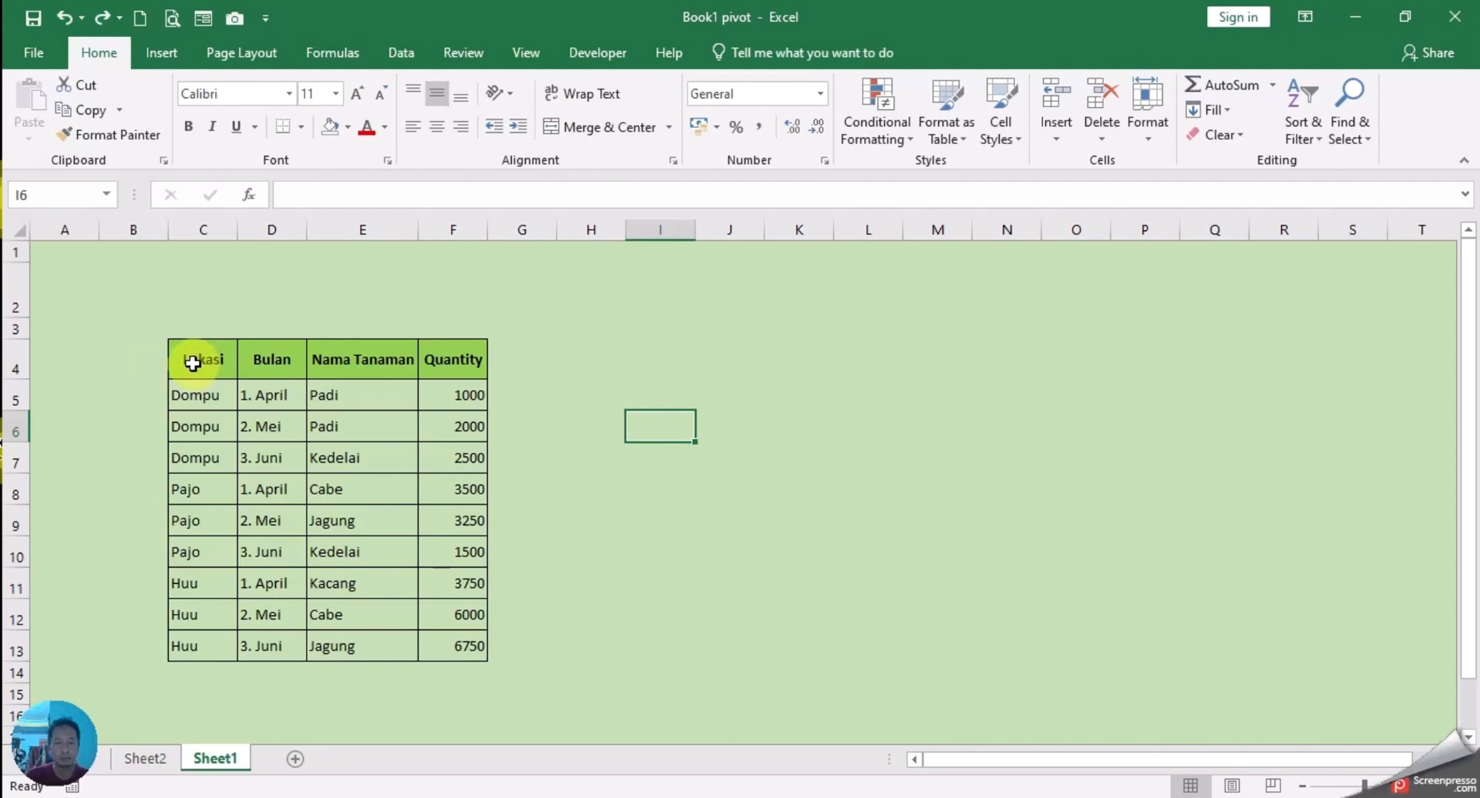
drag(192, 363, 429, 646)
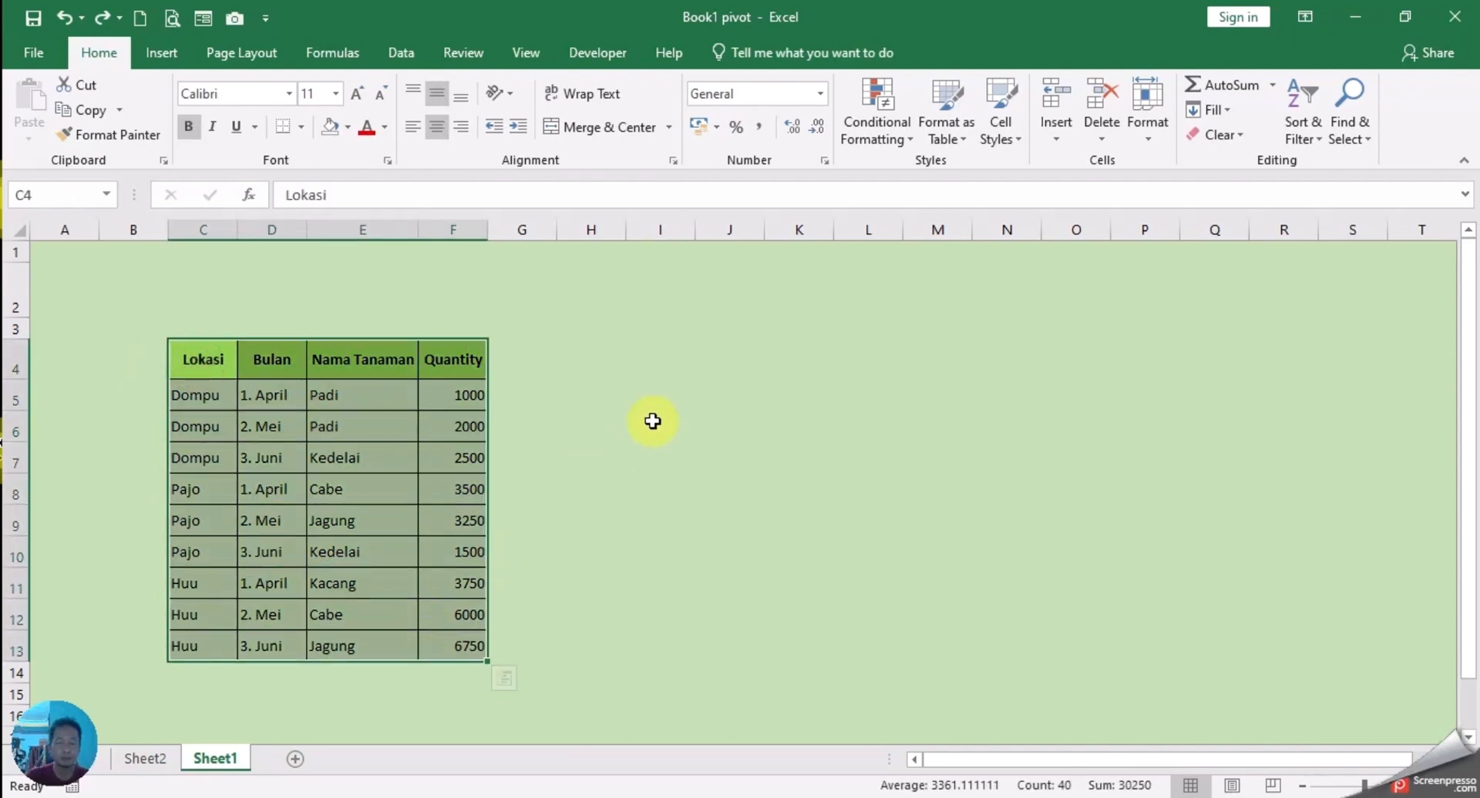
click(161, 51)
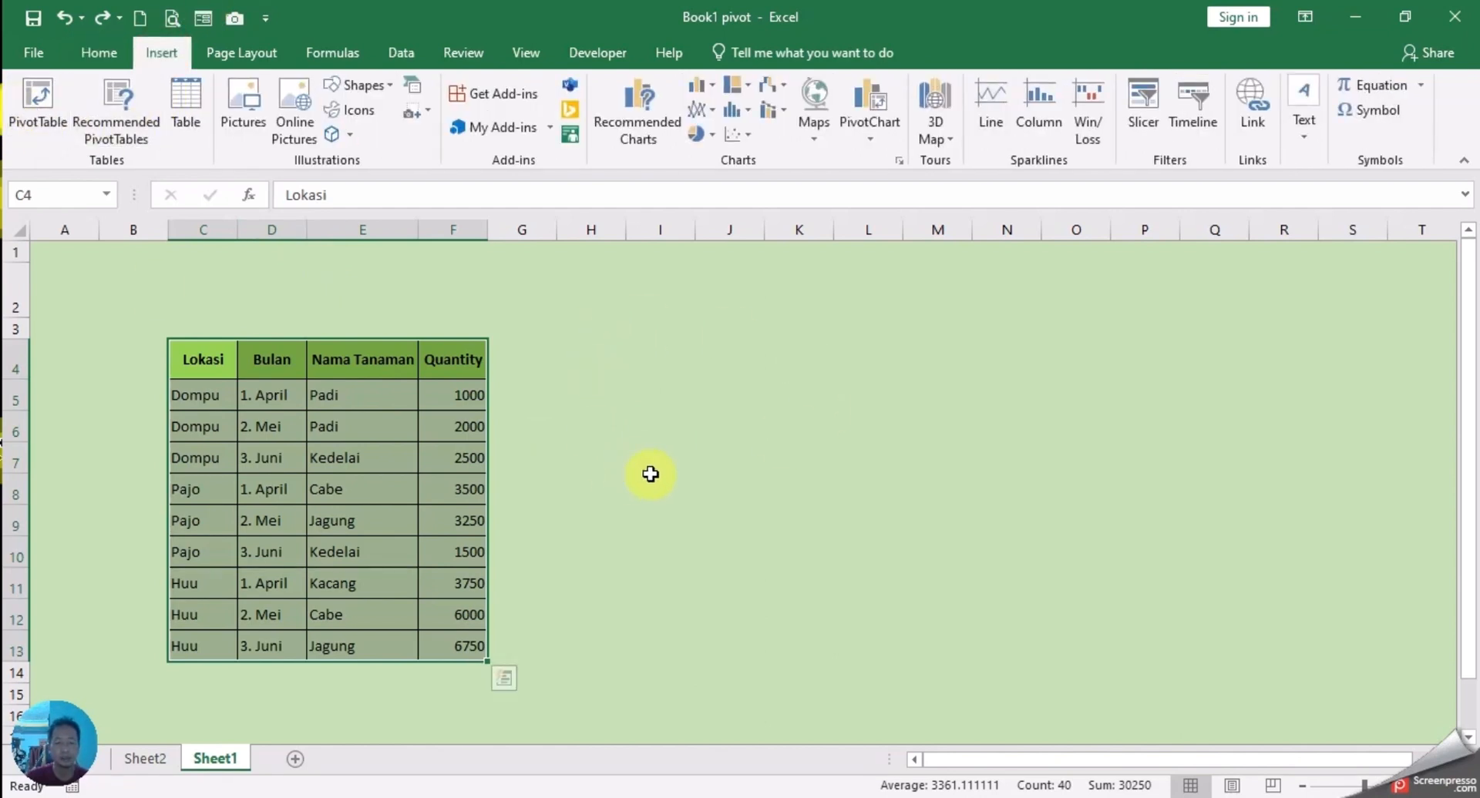
key(alt)
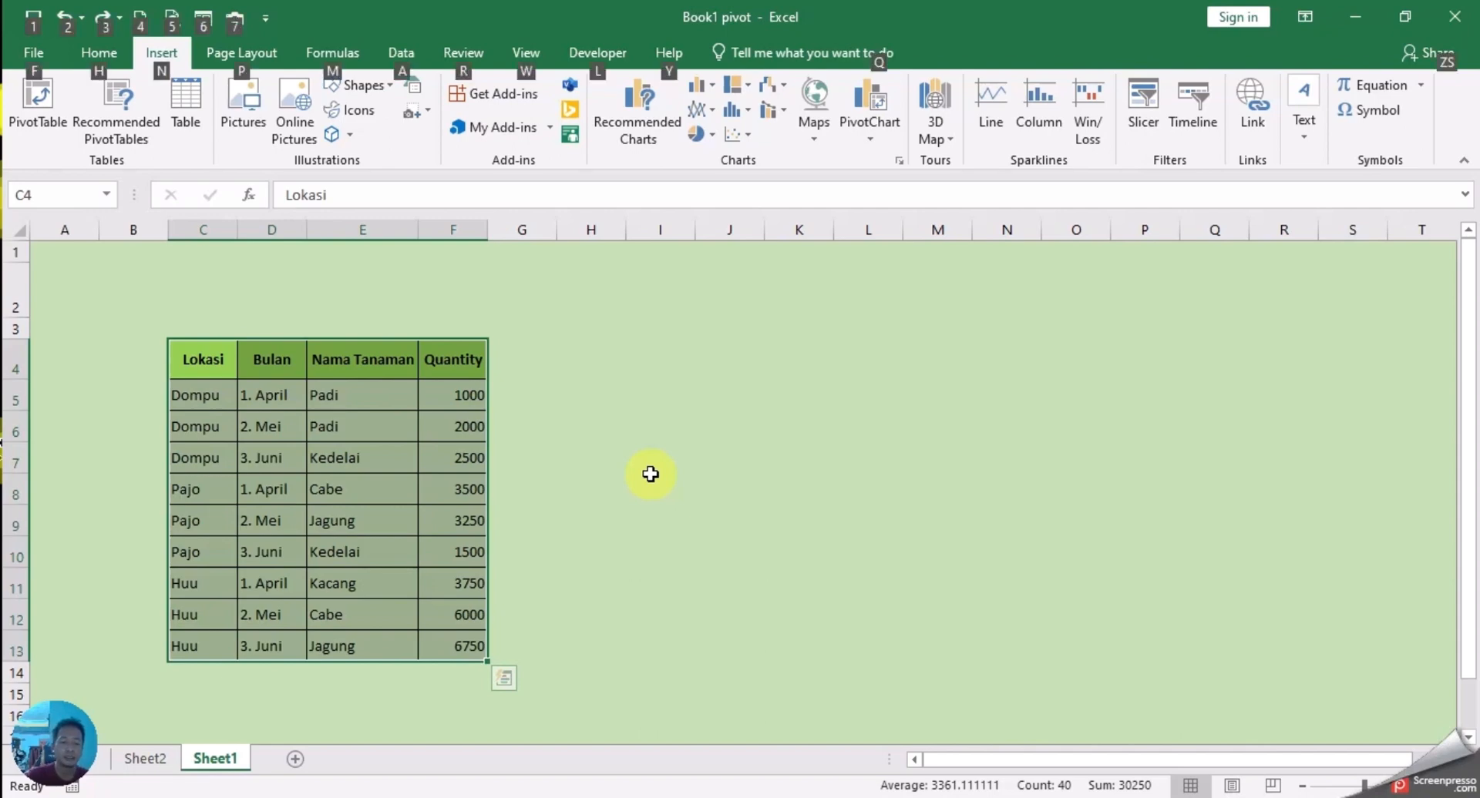
key(n)
key(v)
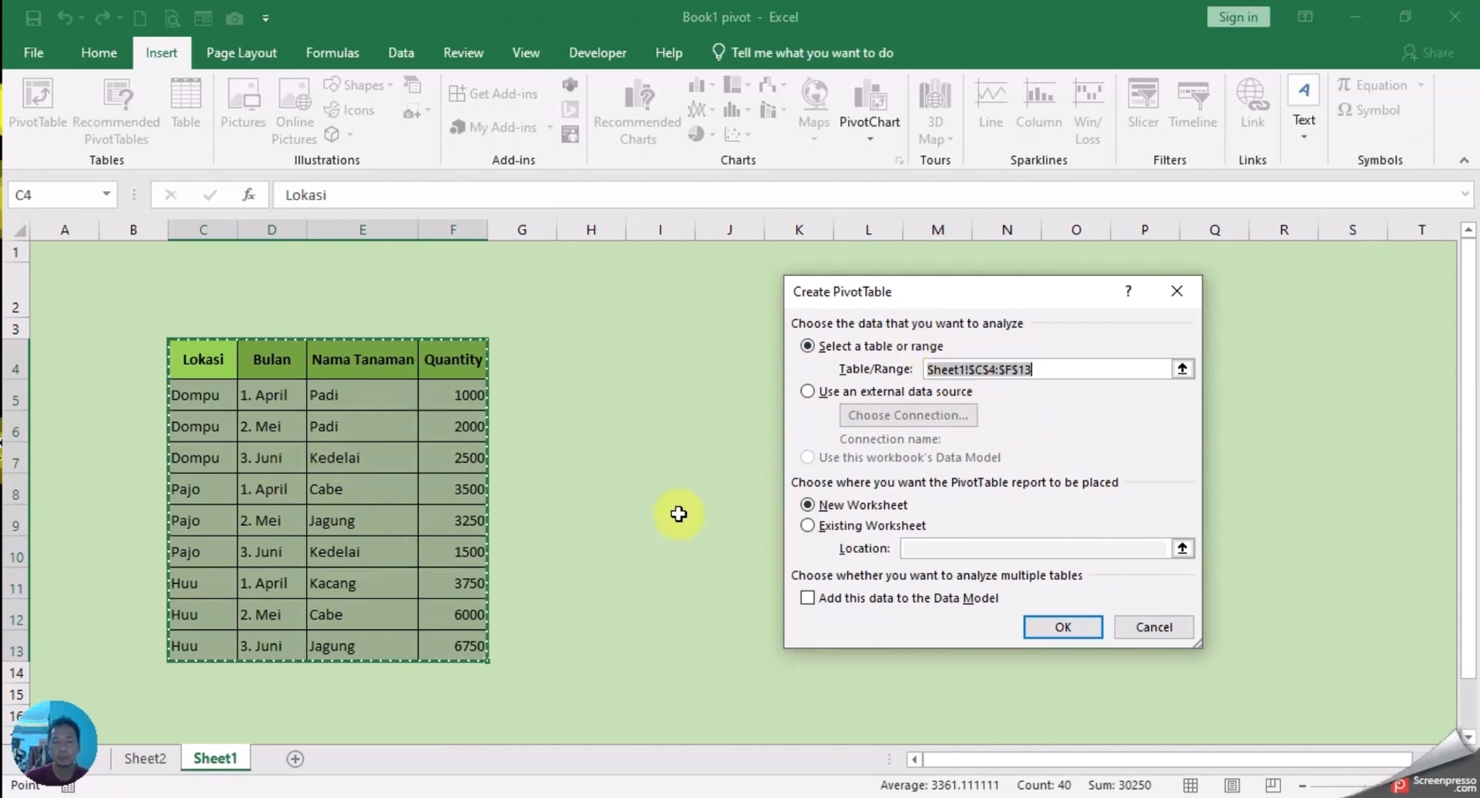
click(807, 598)
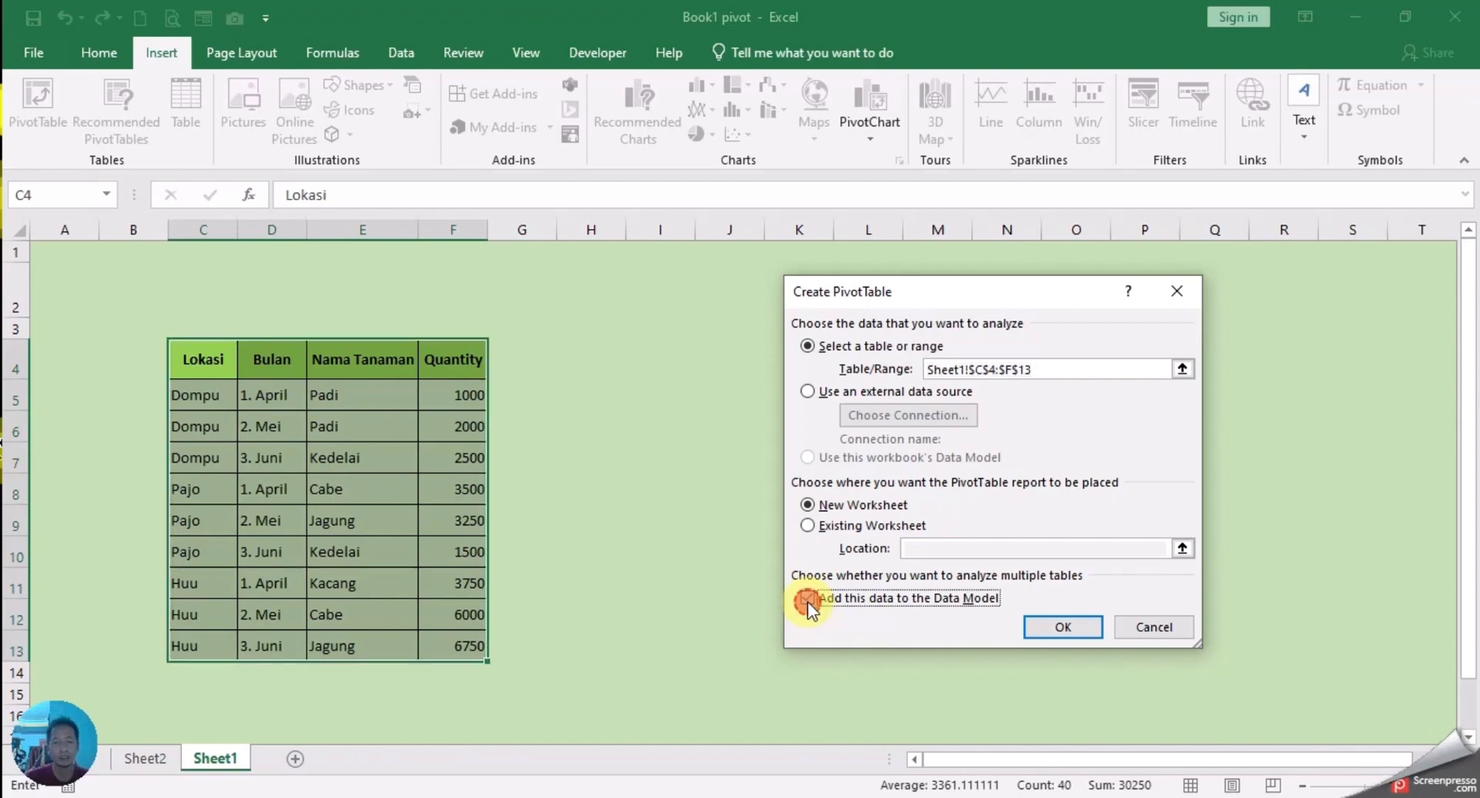
click(1062, 629)
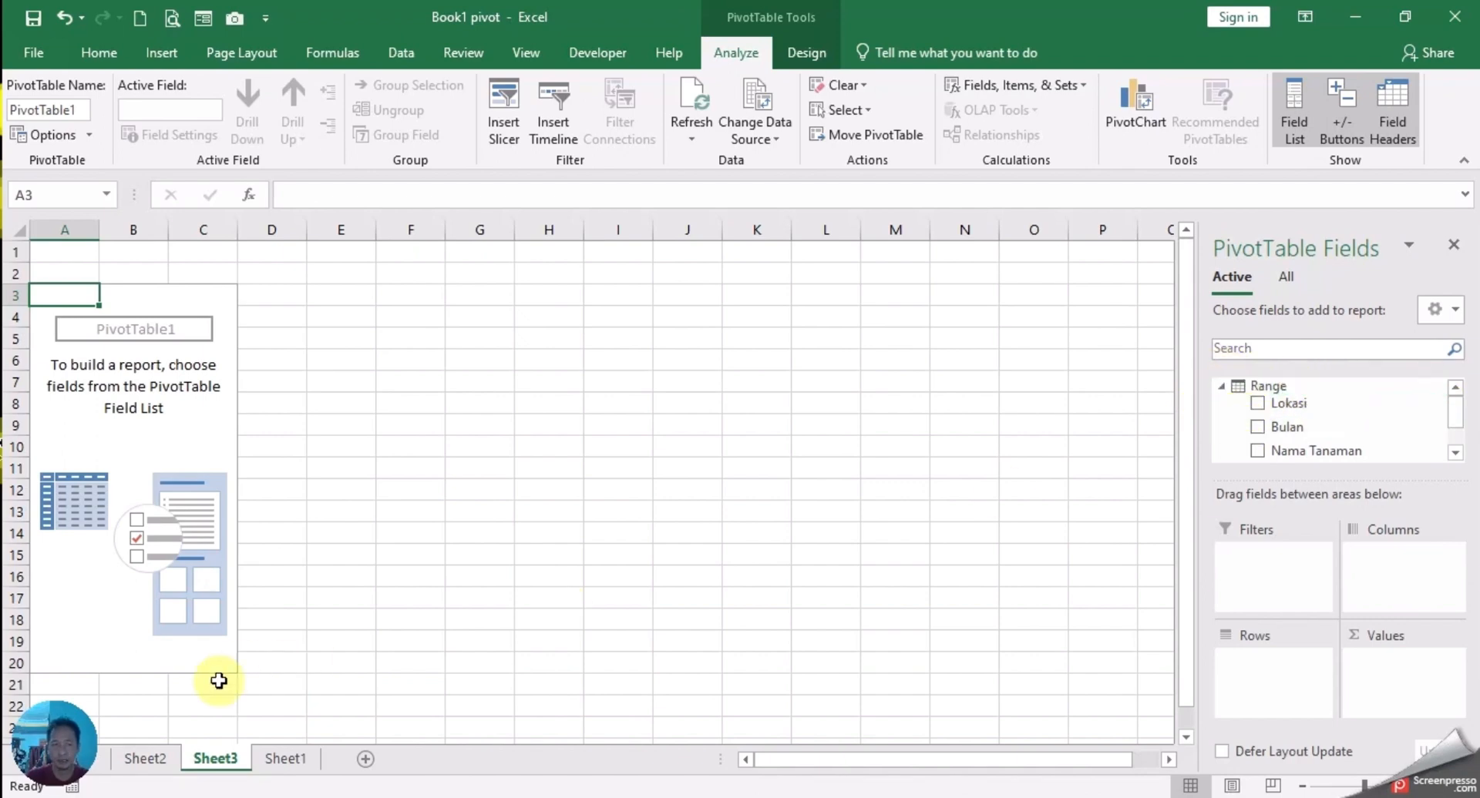
- Review the Lokasi and Nama Tanaman layout of the PivotTable on Sheet2 and return to Sheet3
click(166, 758)
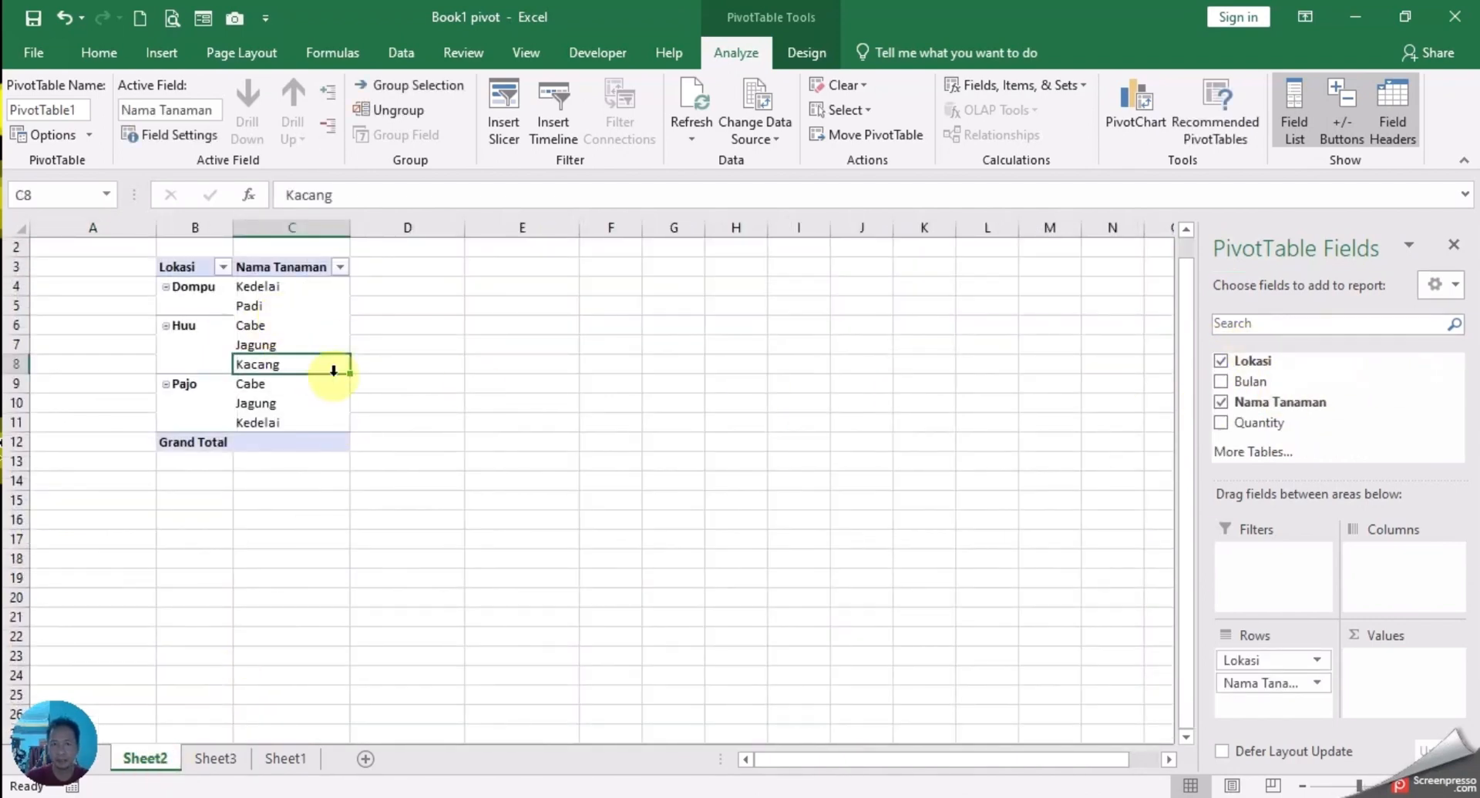
click(504, 356)
click(296, 347)
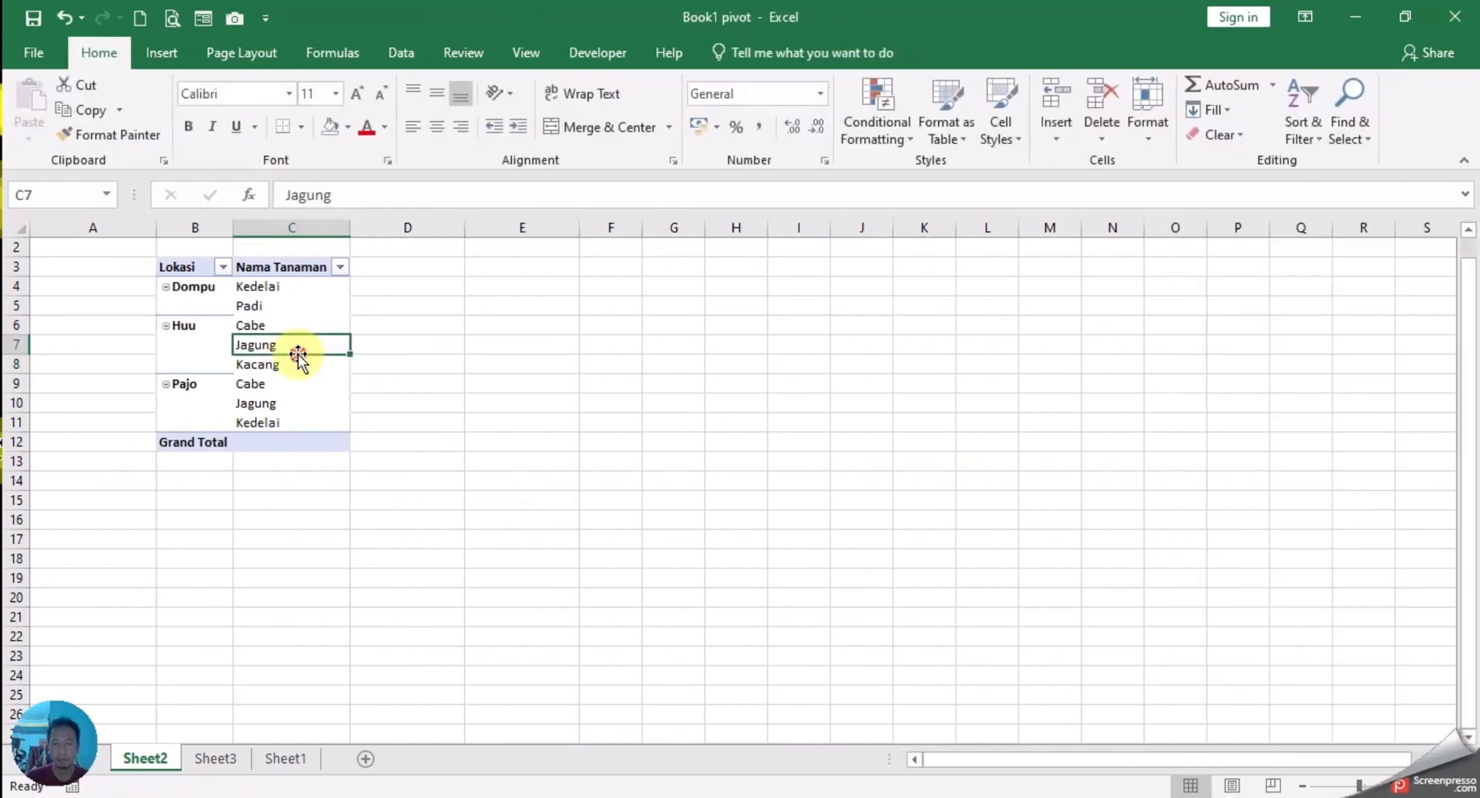
click(215, 759)
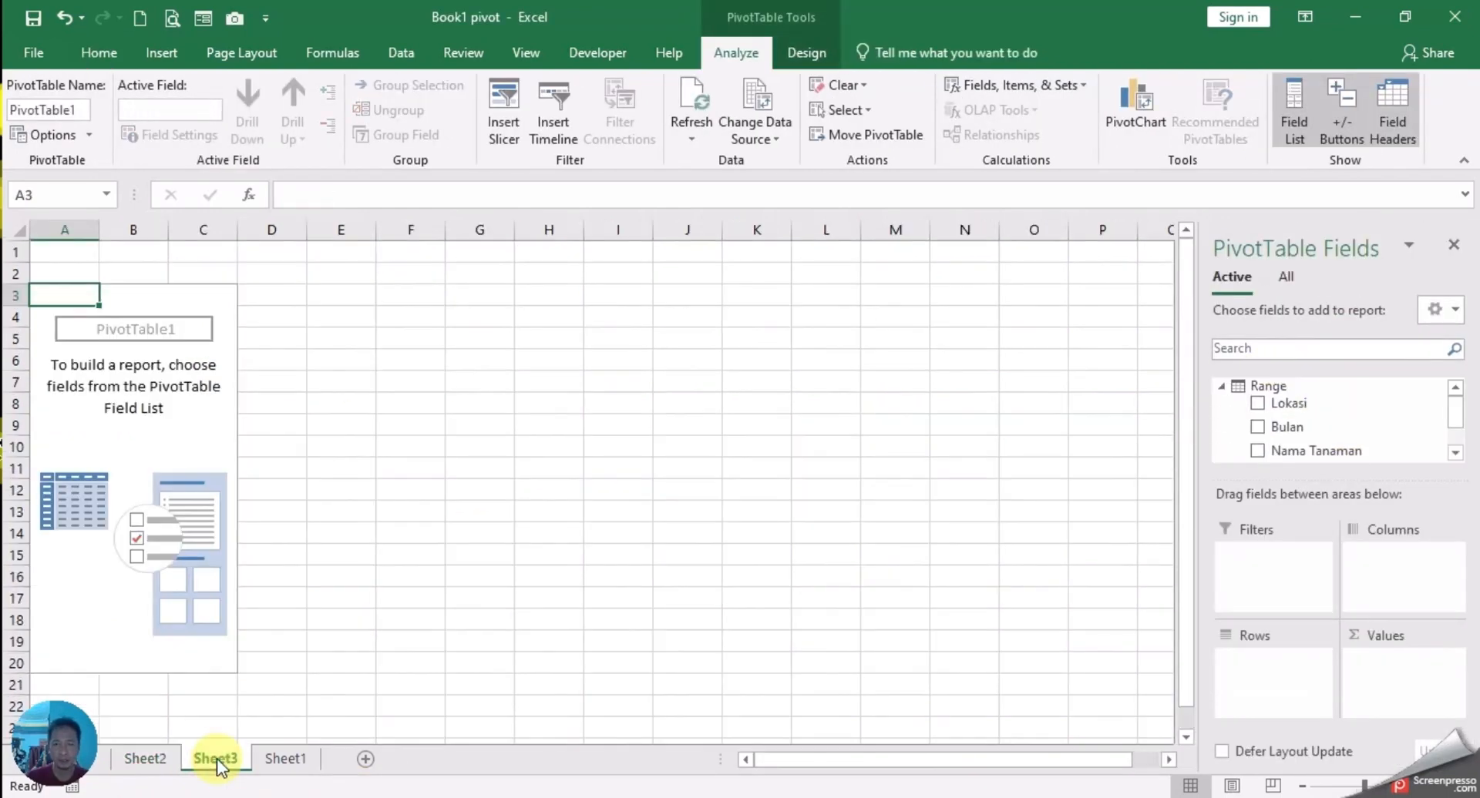
- Add Lokasi and Nama Tanaman from the Range table to the rows of the Sheet3 PivotTable
click(1222, 386)
click(1224, 385)
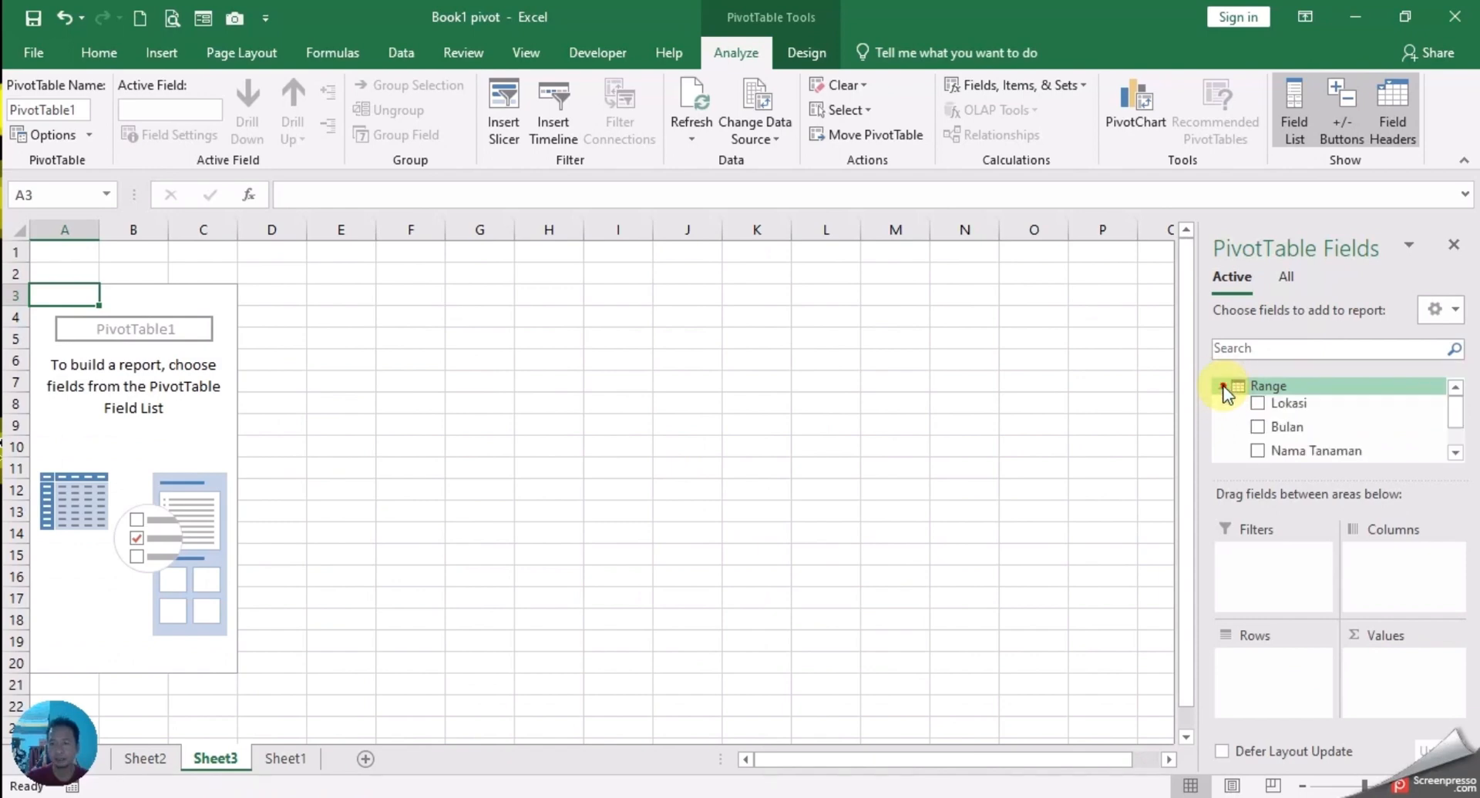
click(1222, 386)
click(1223, 386)
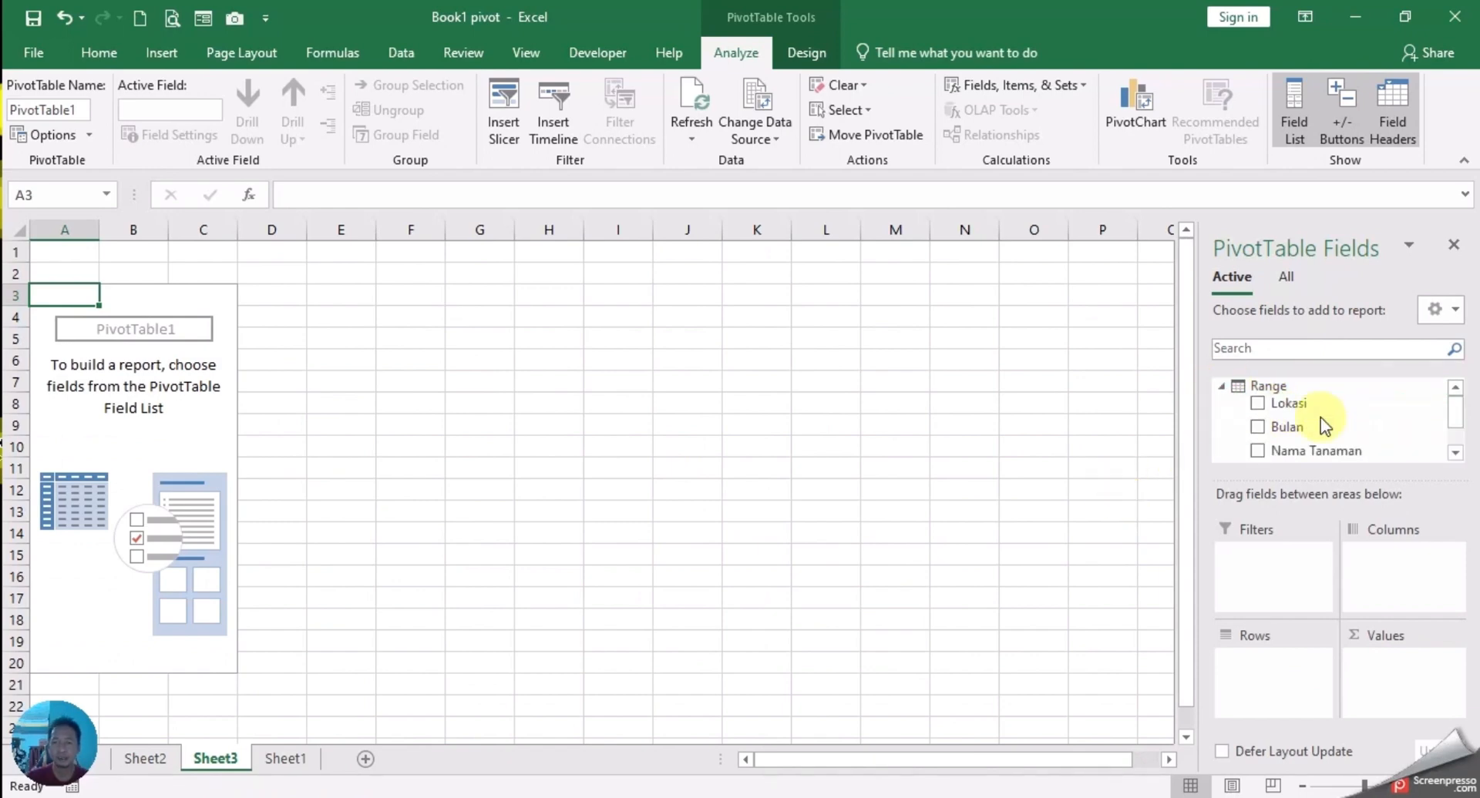
click(1258, 404)
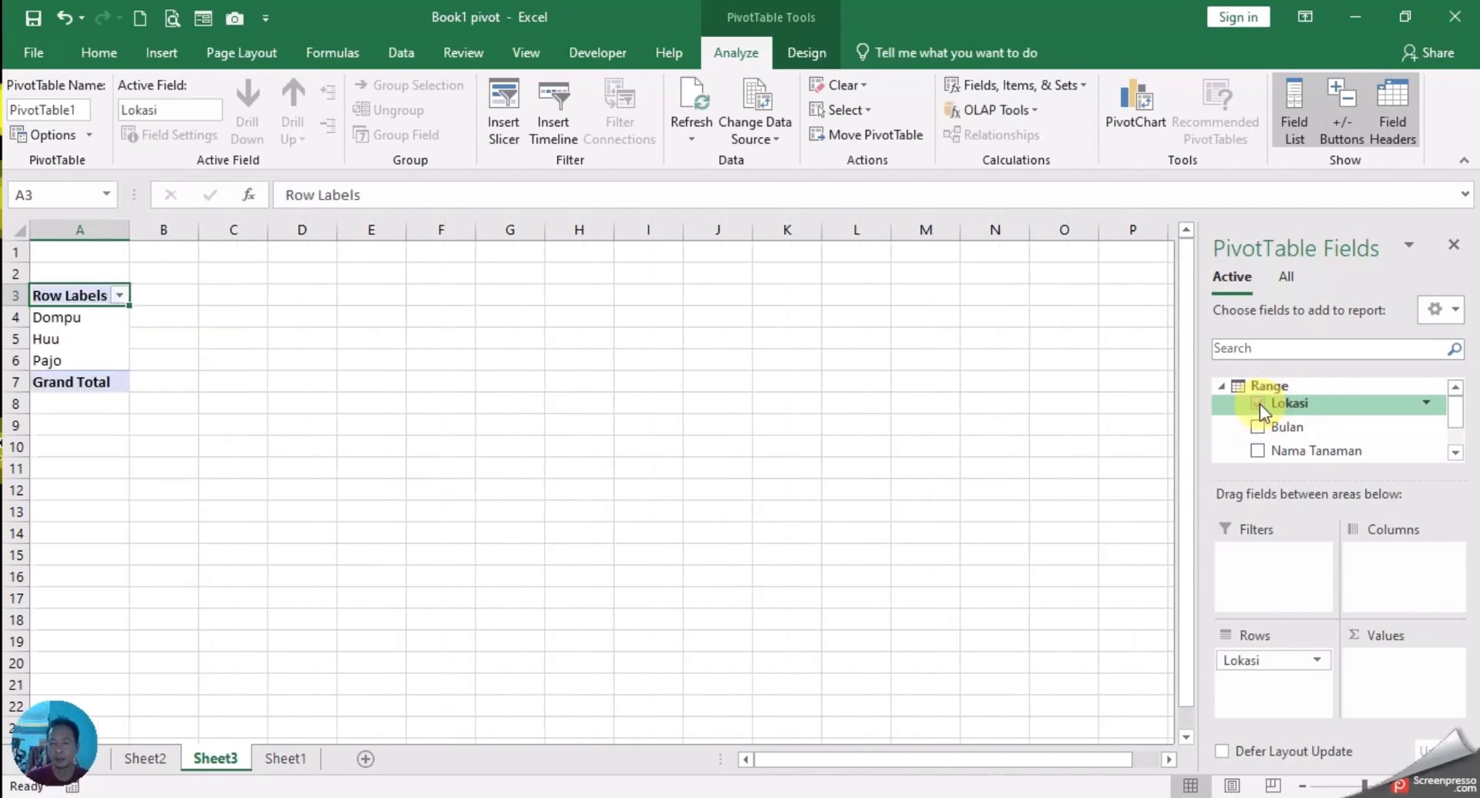
click(1256, 450)
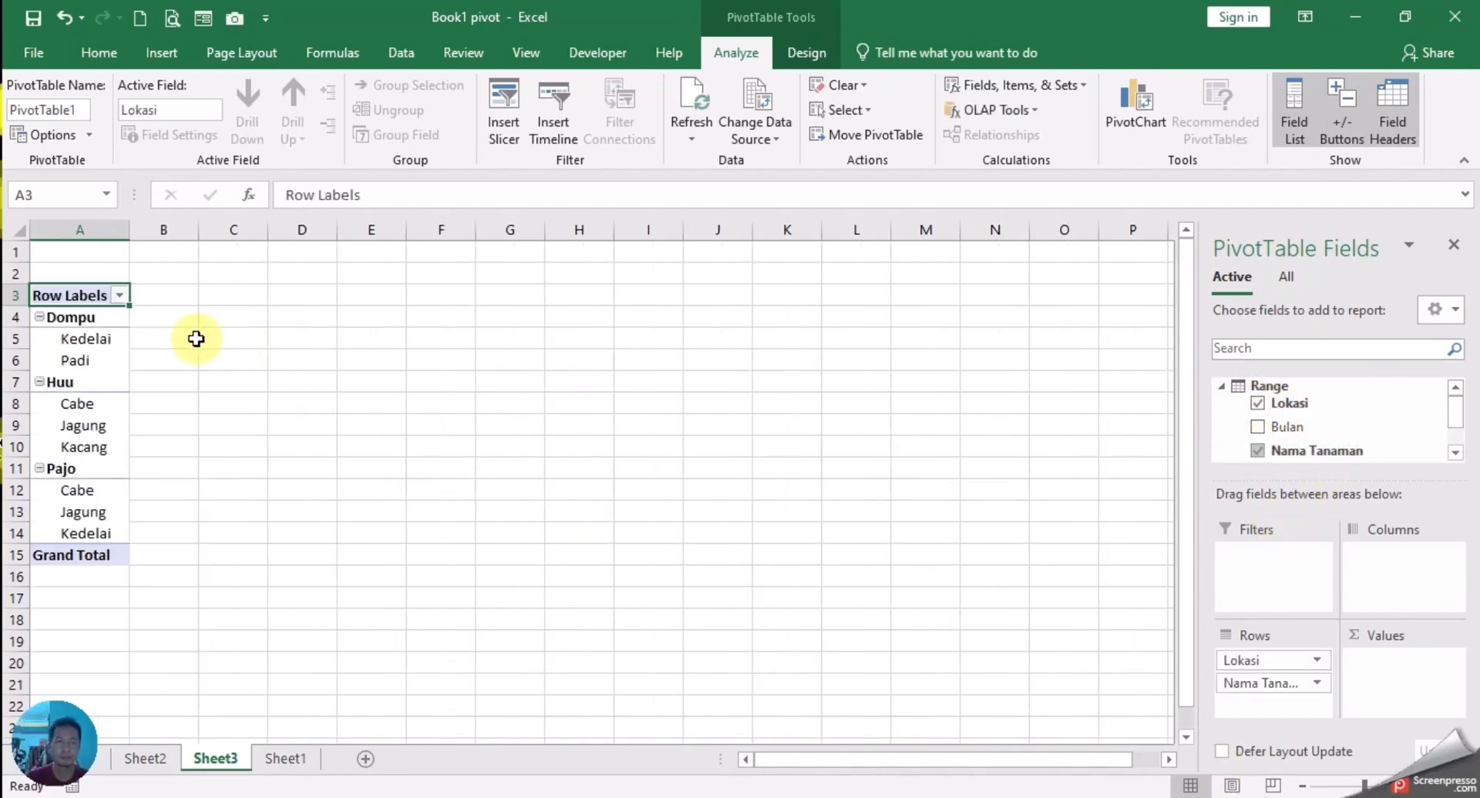
- Set the Sheet3 PivotTable's report layout to tabular form
click(806, 56)
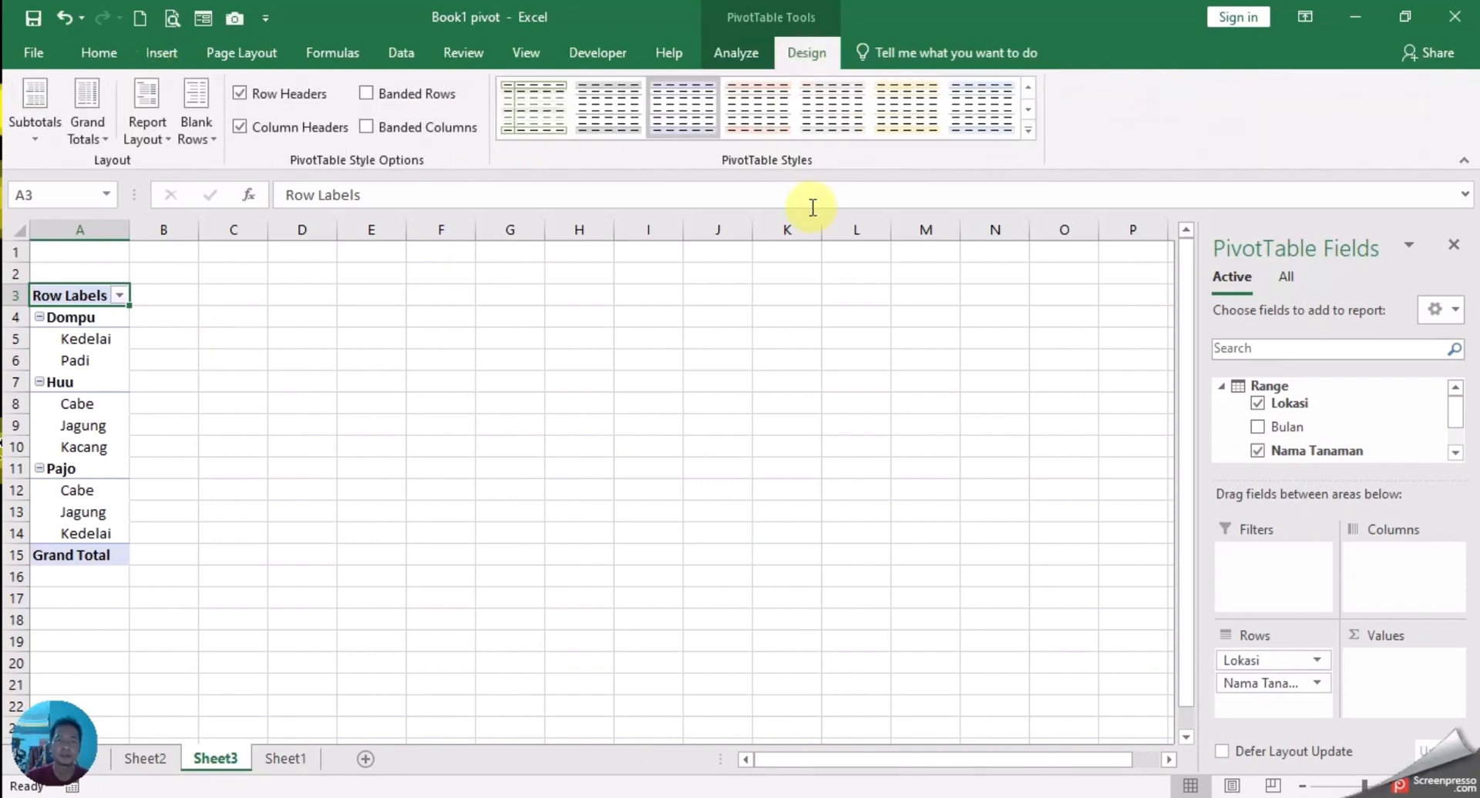
click(155, 108)
click(272, 277)
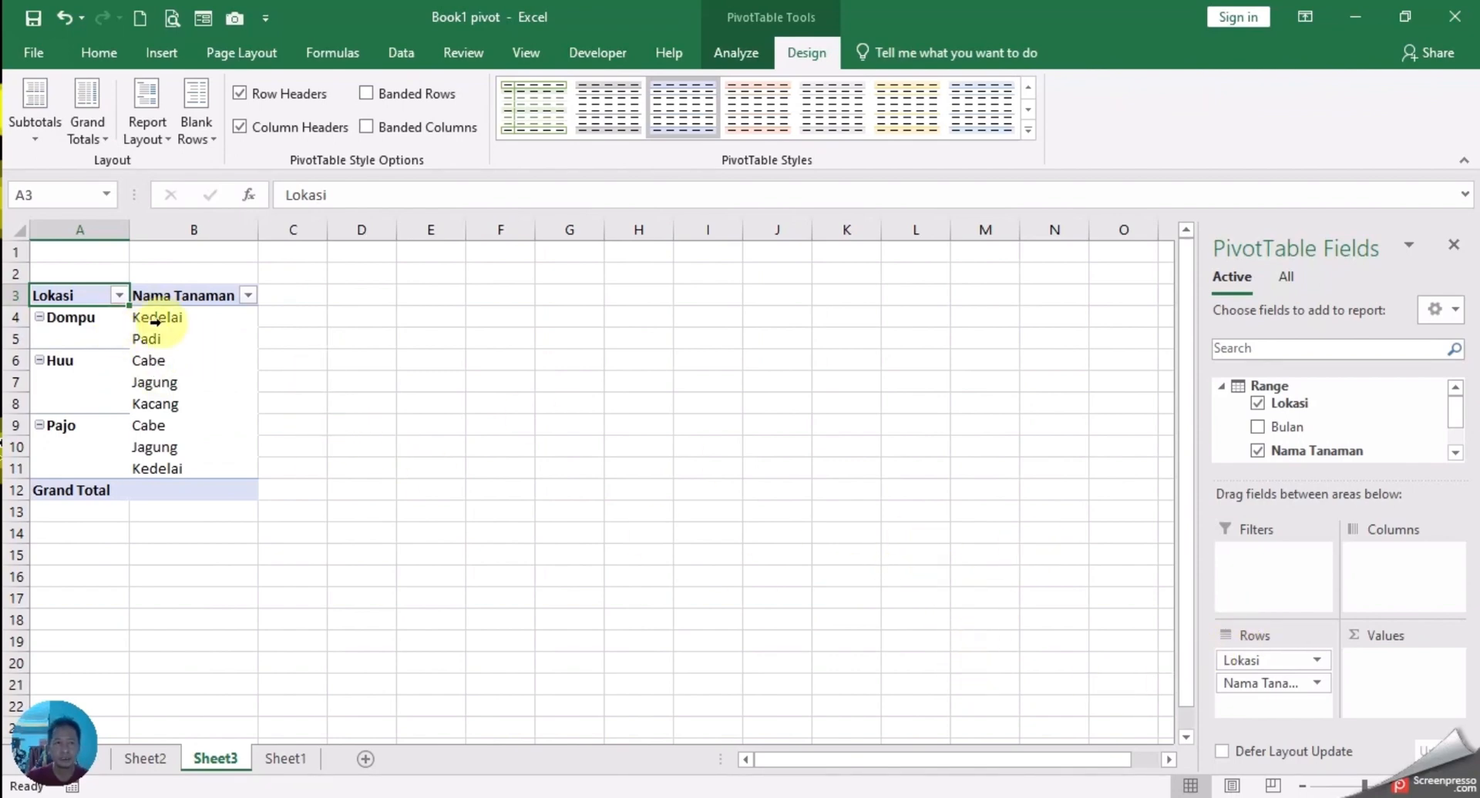
- Examine the plant names listed for each Lokasi on Sheet3 and compare Dompu with its source rows on Sheet1
drag(171, 318, 185, 466)
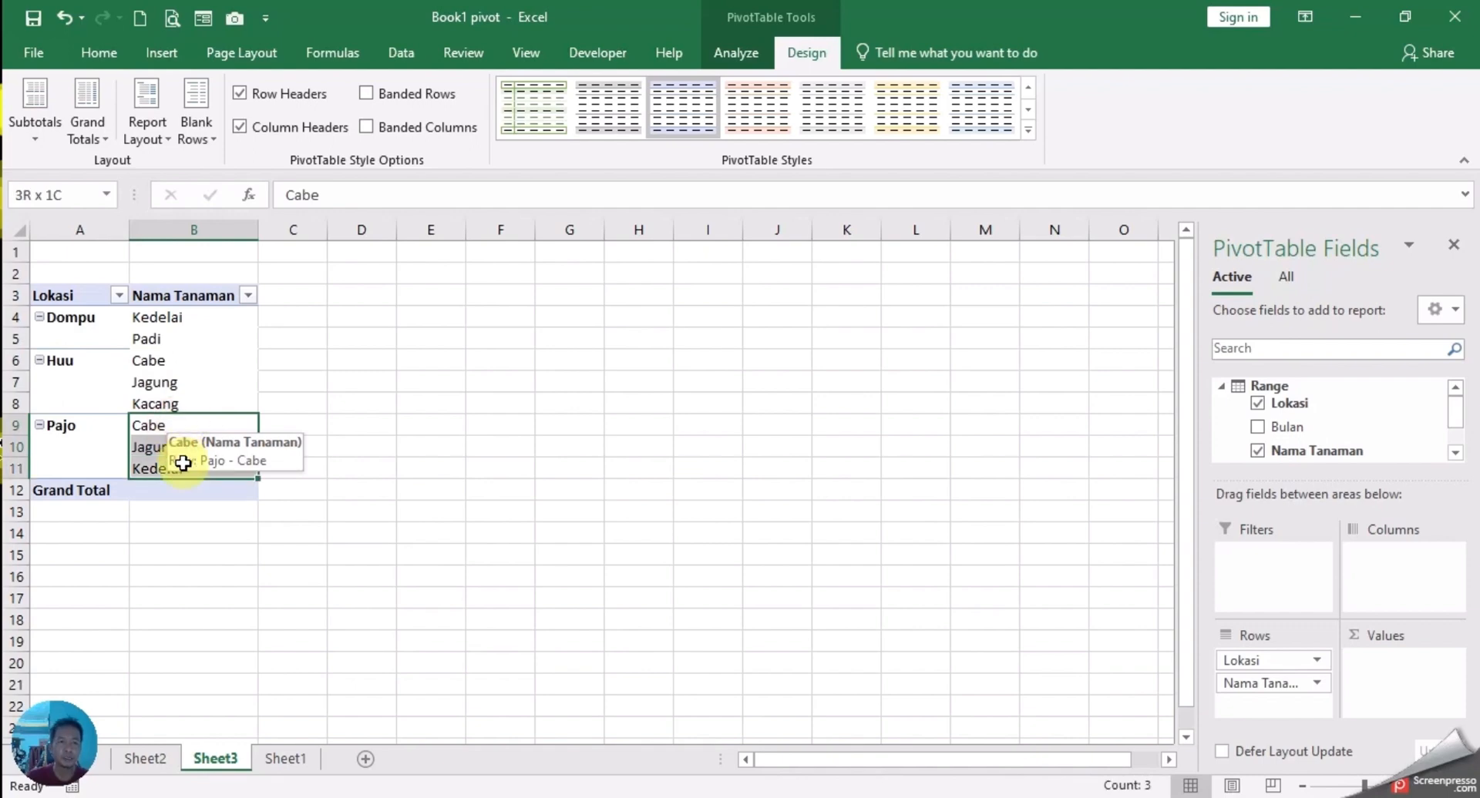
click(455, 457)
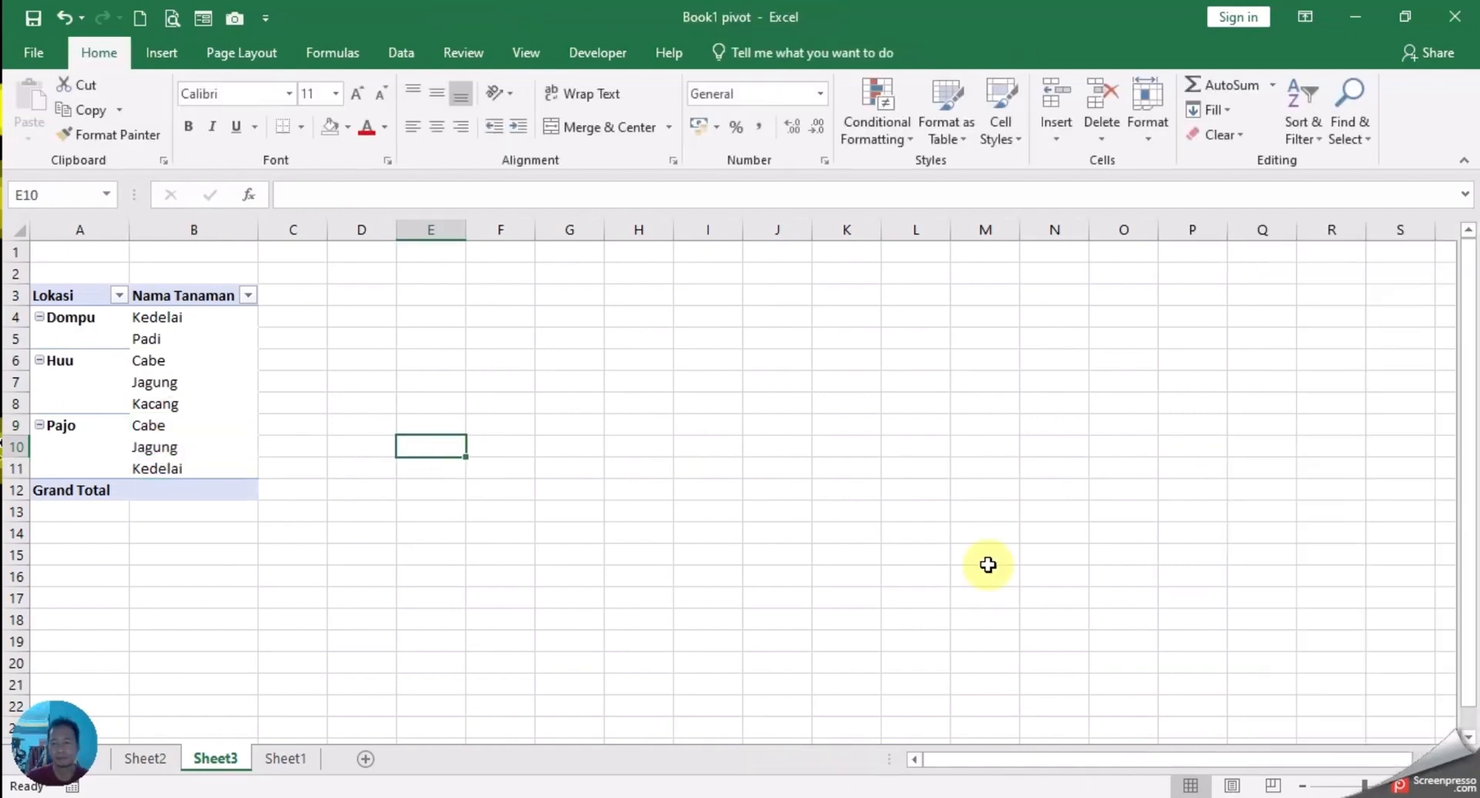
drag(195, 319, 203, 339)
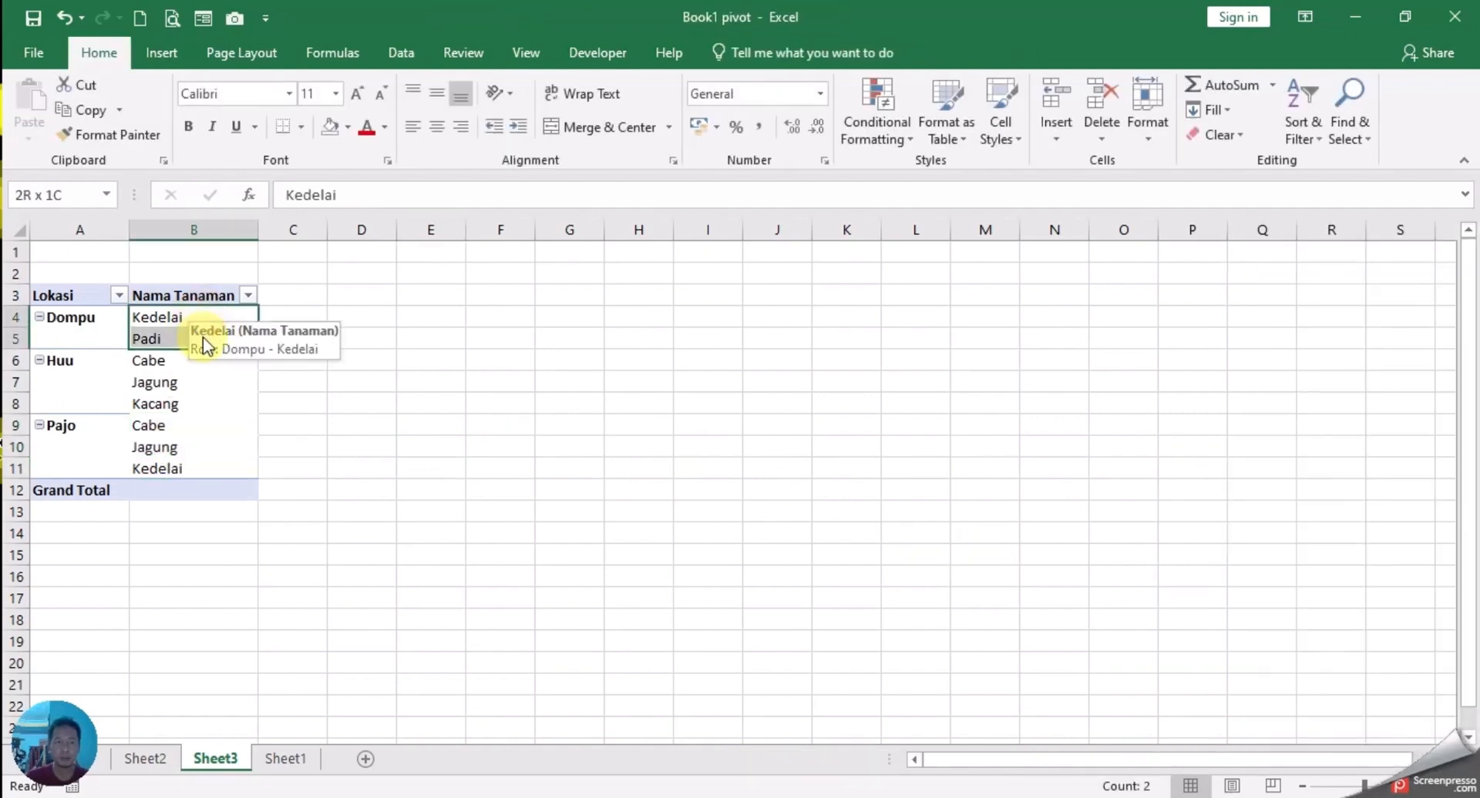
click(291, 746)
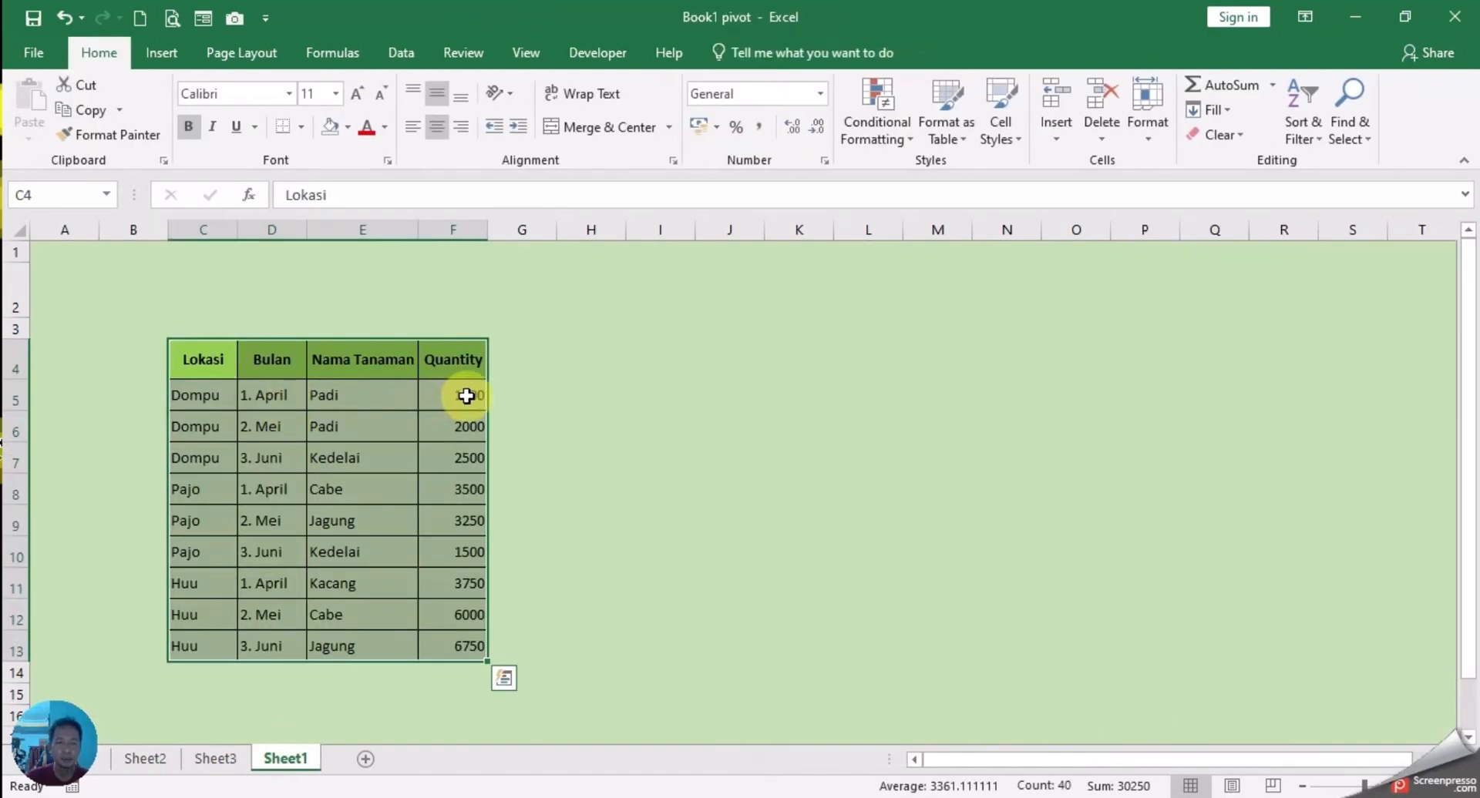
drag(209, 396, 262, 454)
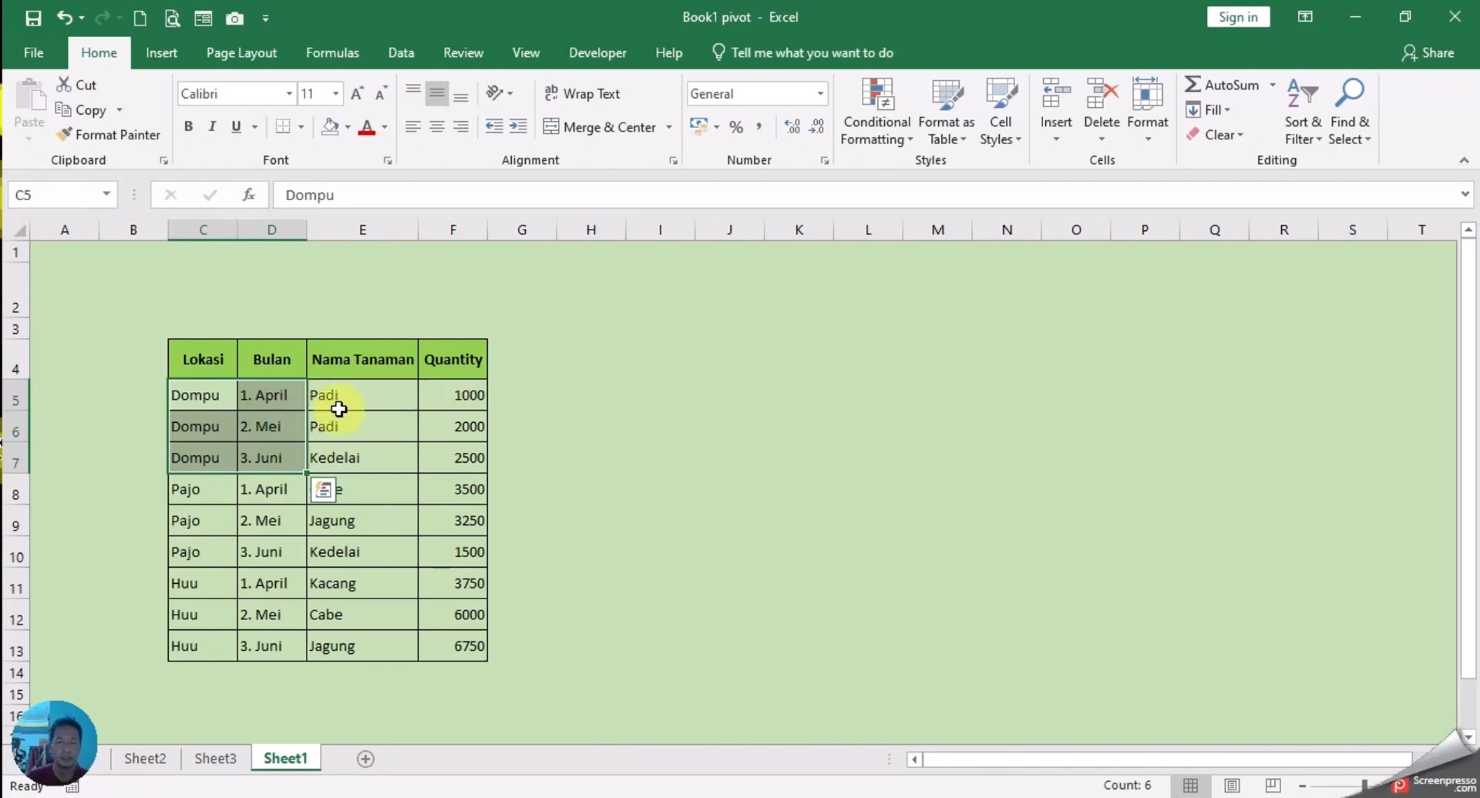
click(207, 759)
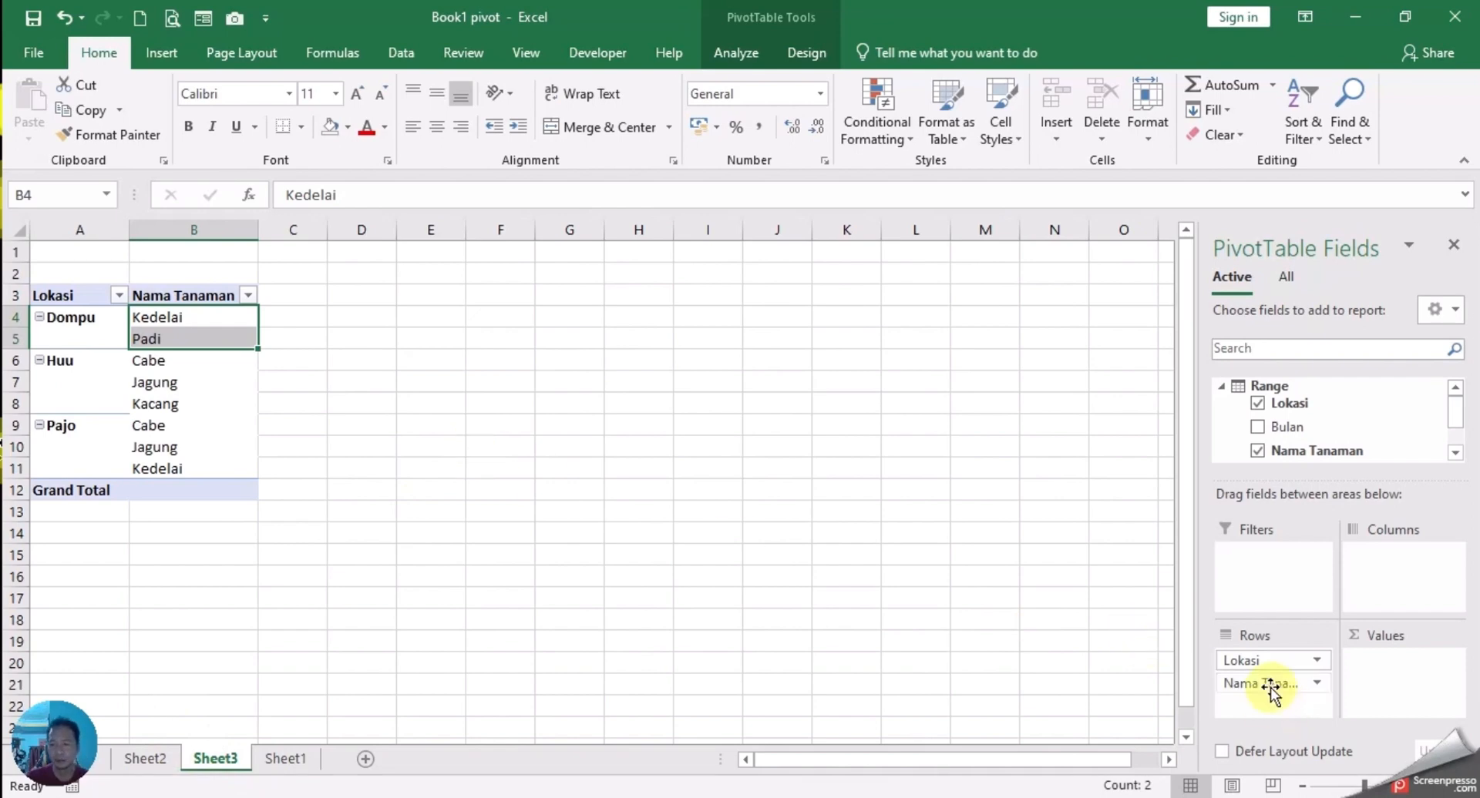
- Move Nama Tanaman to the Sheet3 PivotTable's values and summarize it by Distinct Count
drag(1272, 683, 1394, 676)
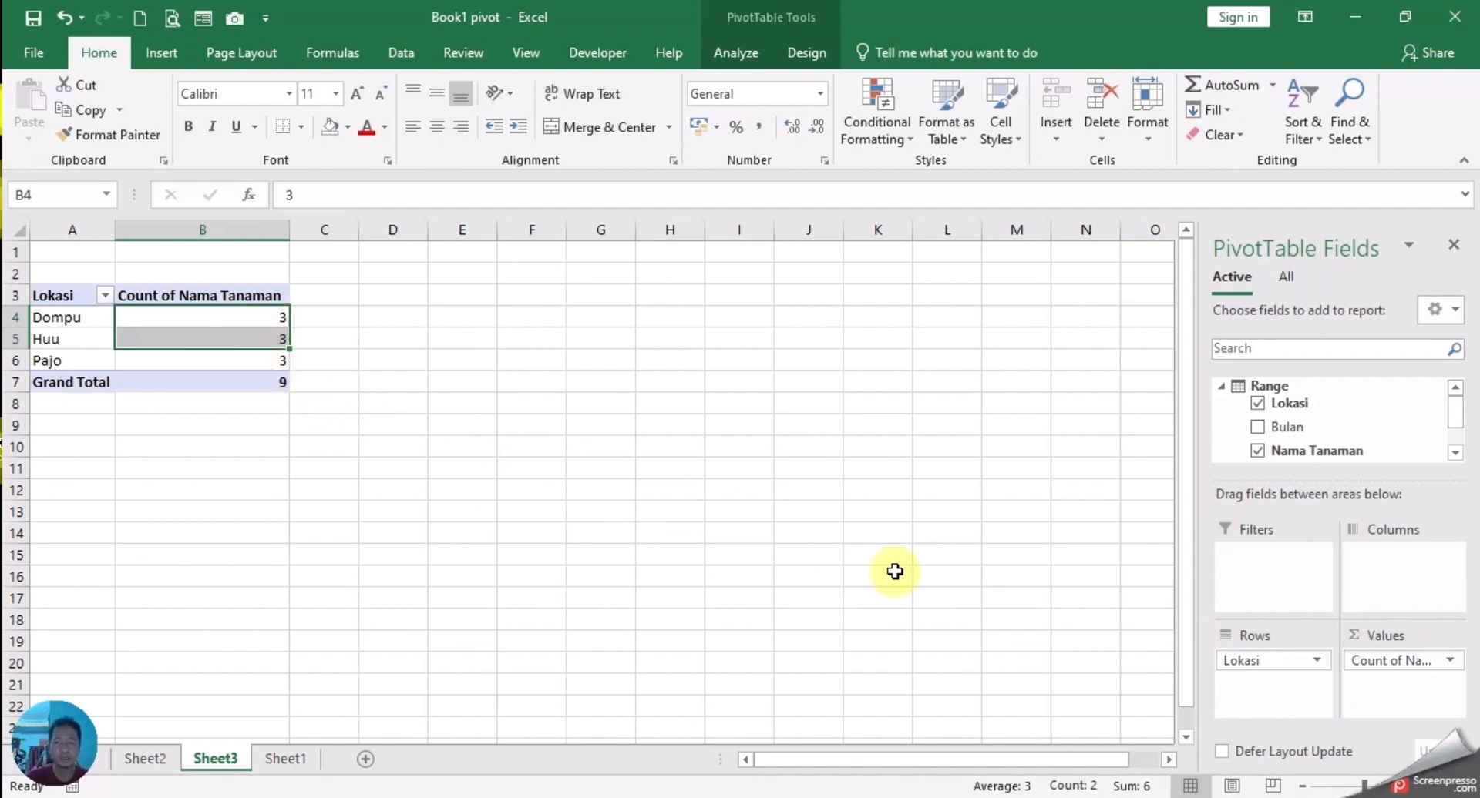
click(1451, 663)
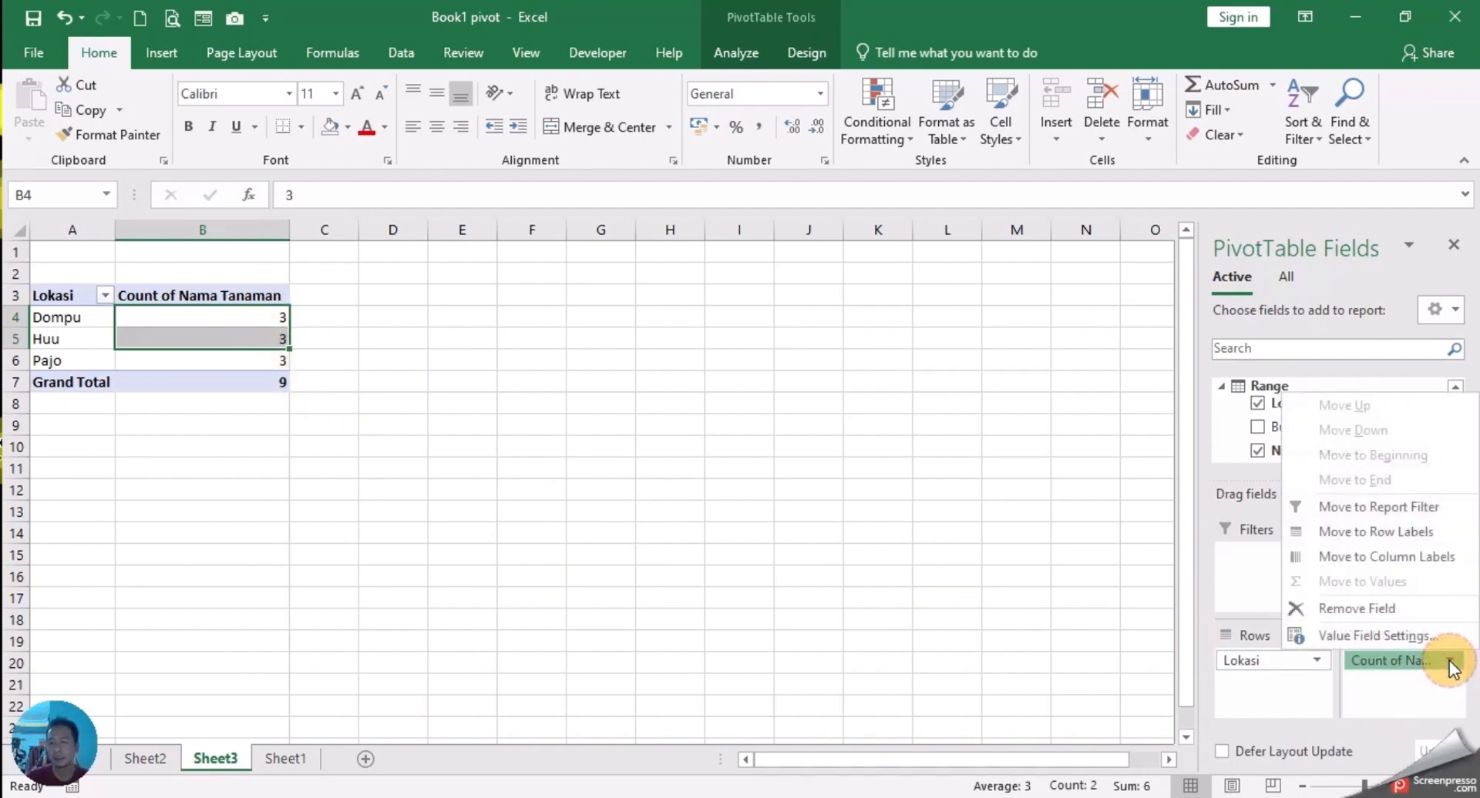
click(1377, 636)
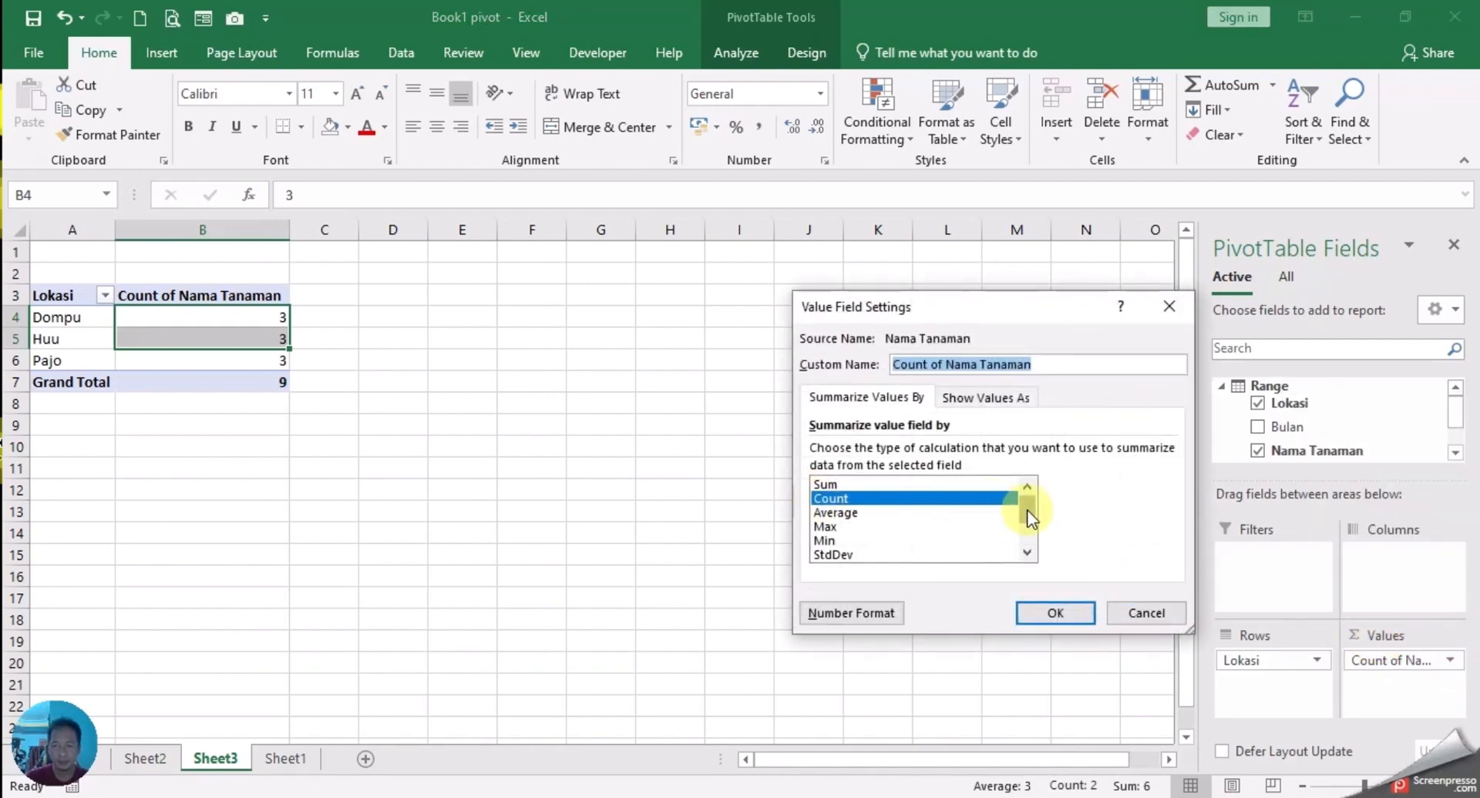
drag(1030, 518, 1029, 542)
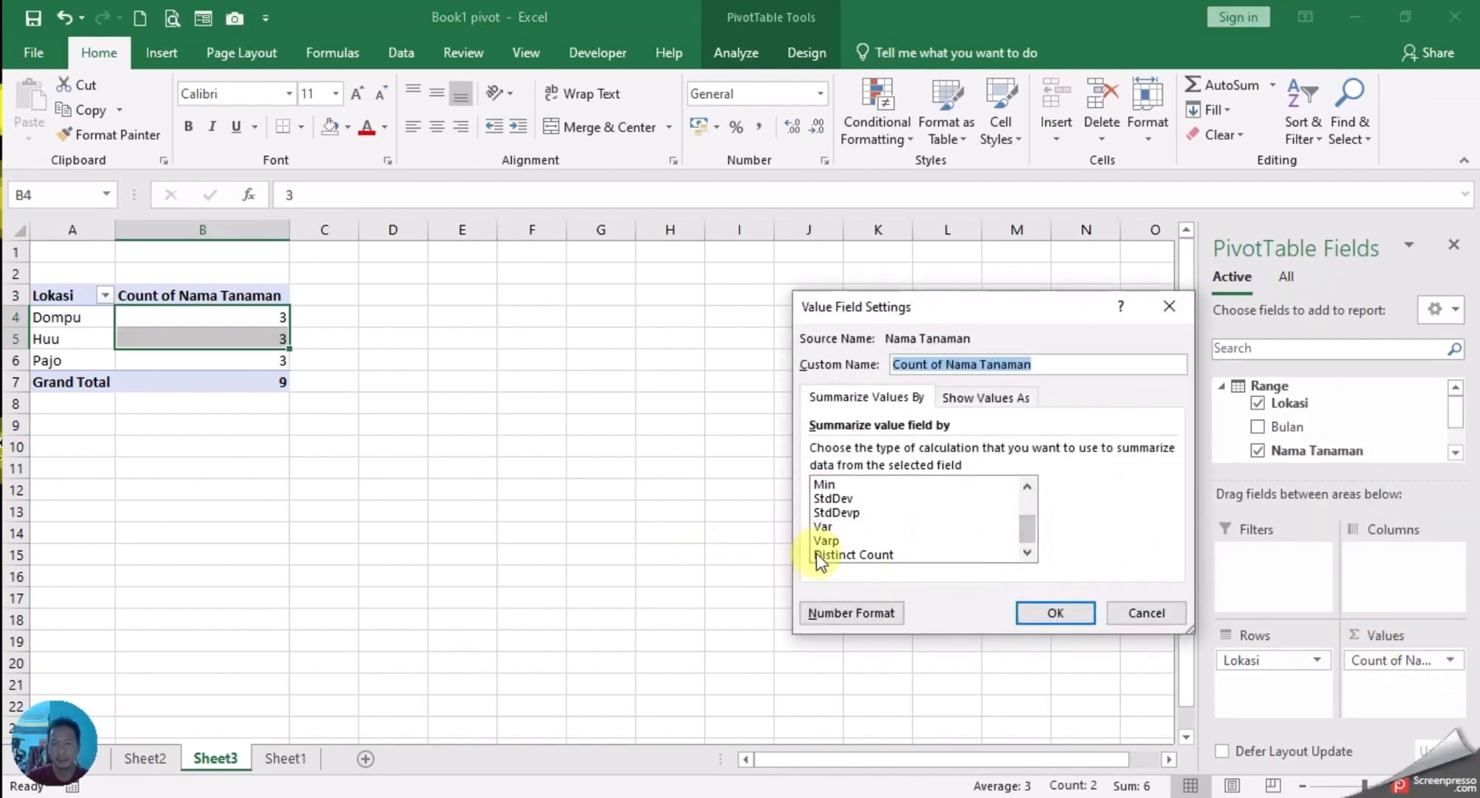
click(857, 555)
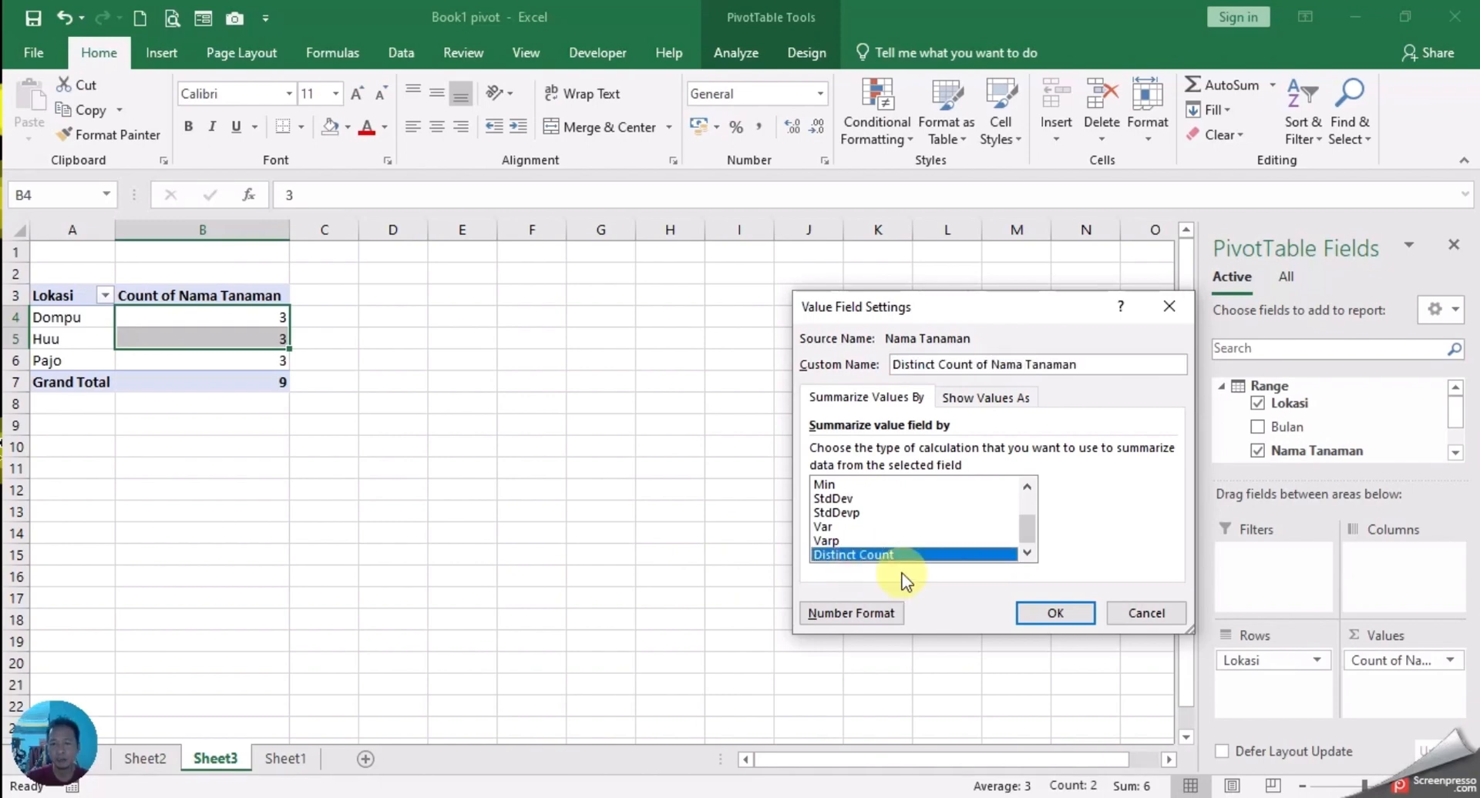
click(1053, 615)
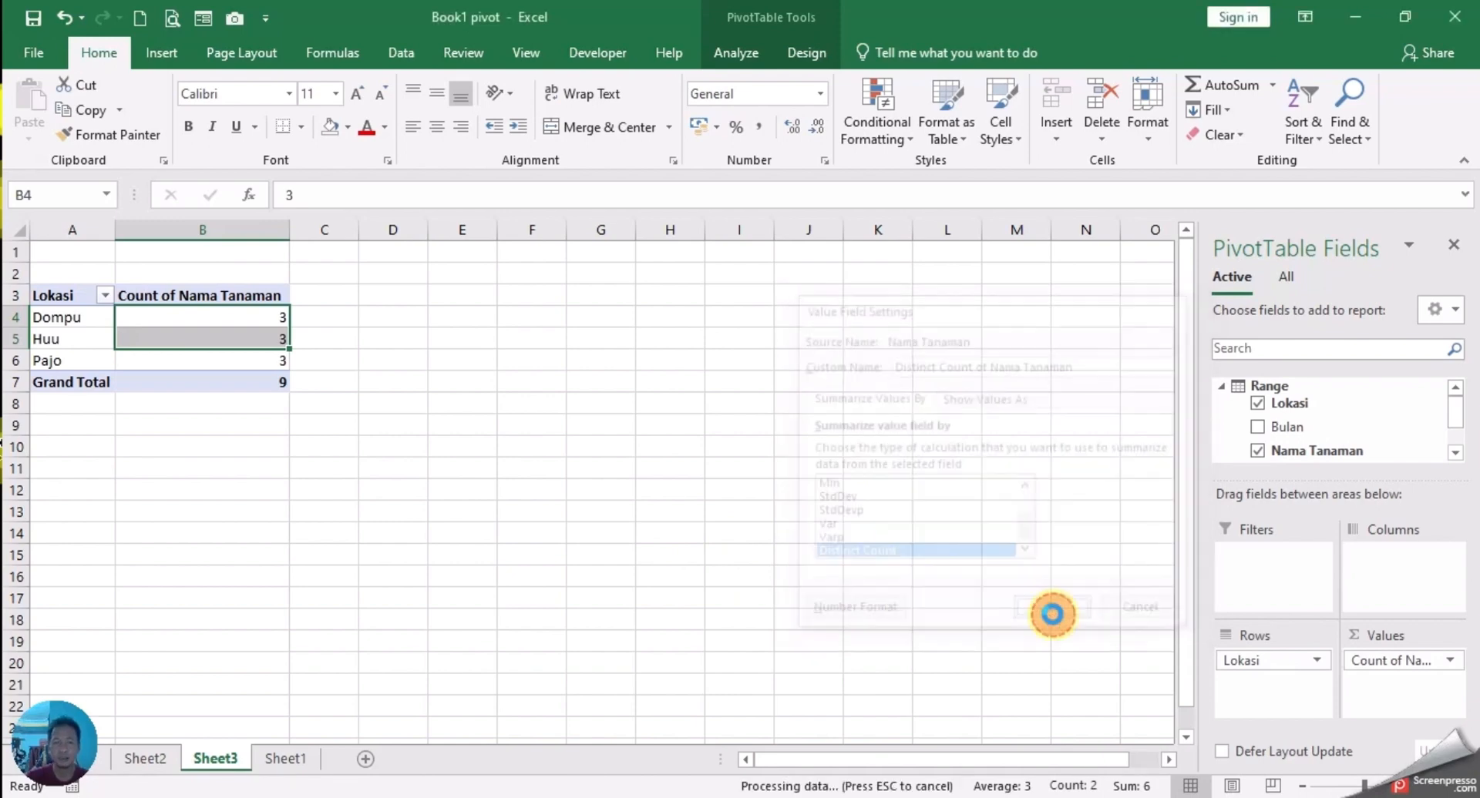
- Check the distinct count of Nama Tanaman for Dompu and Pajo
click(280, 425)
click(175, 317)
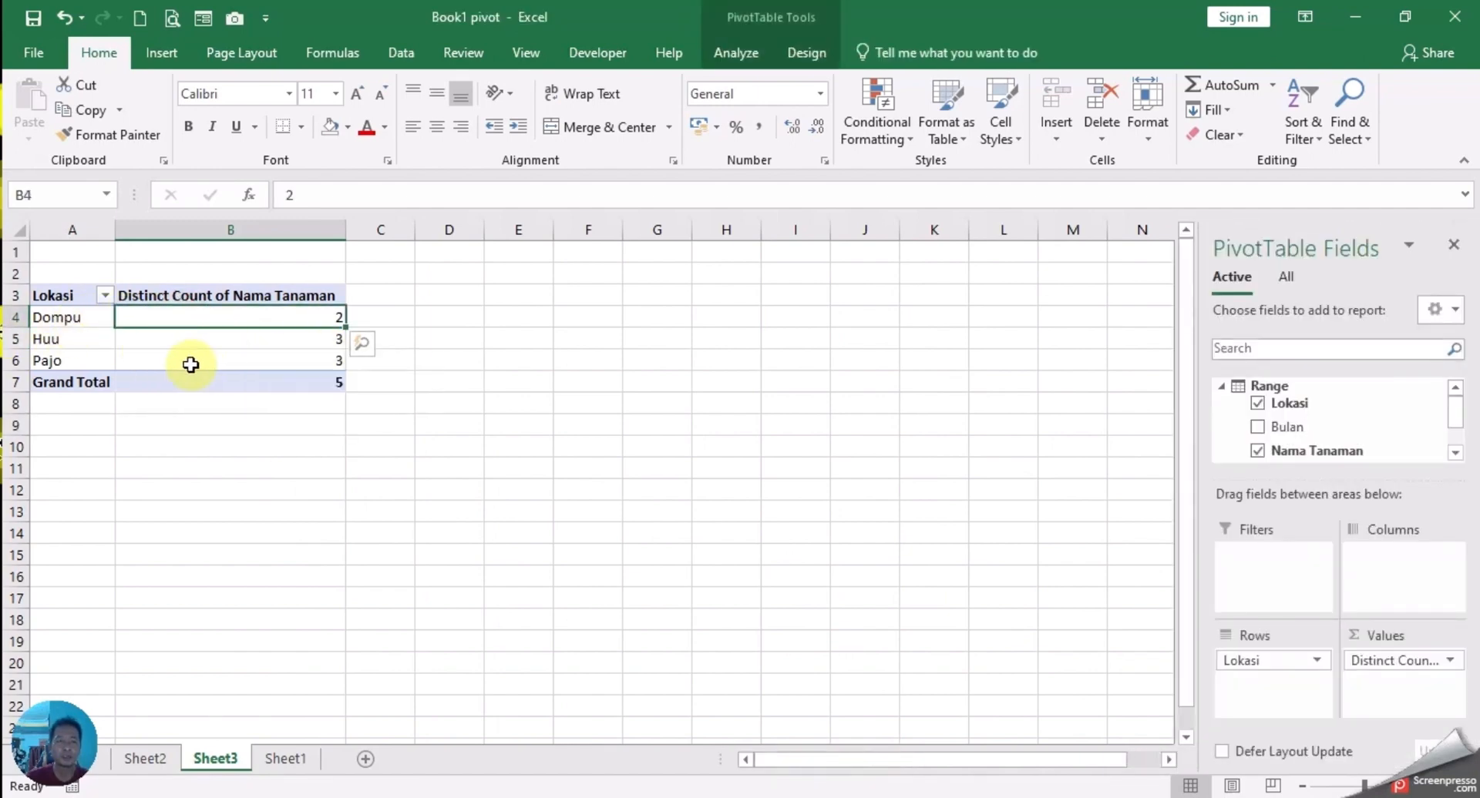
click(258, 362)
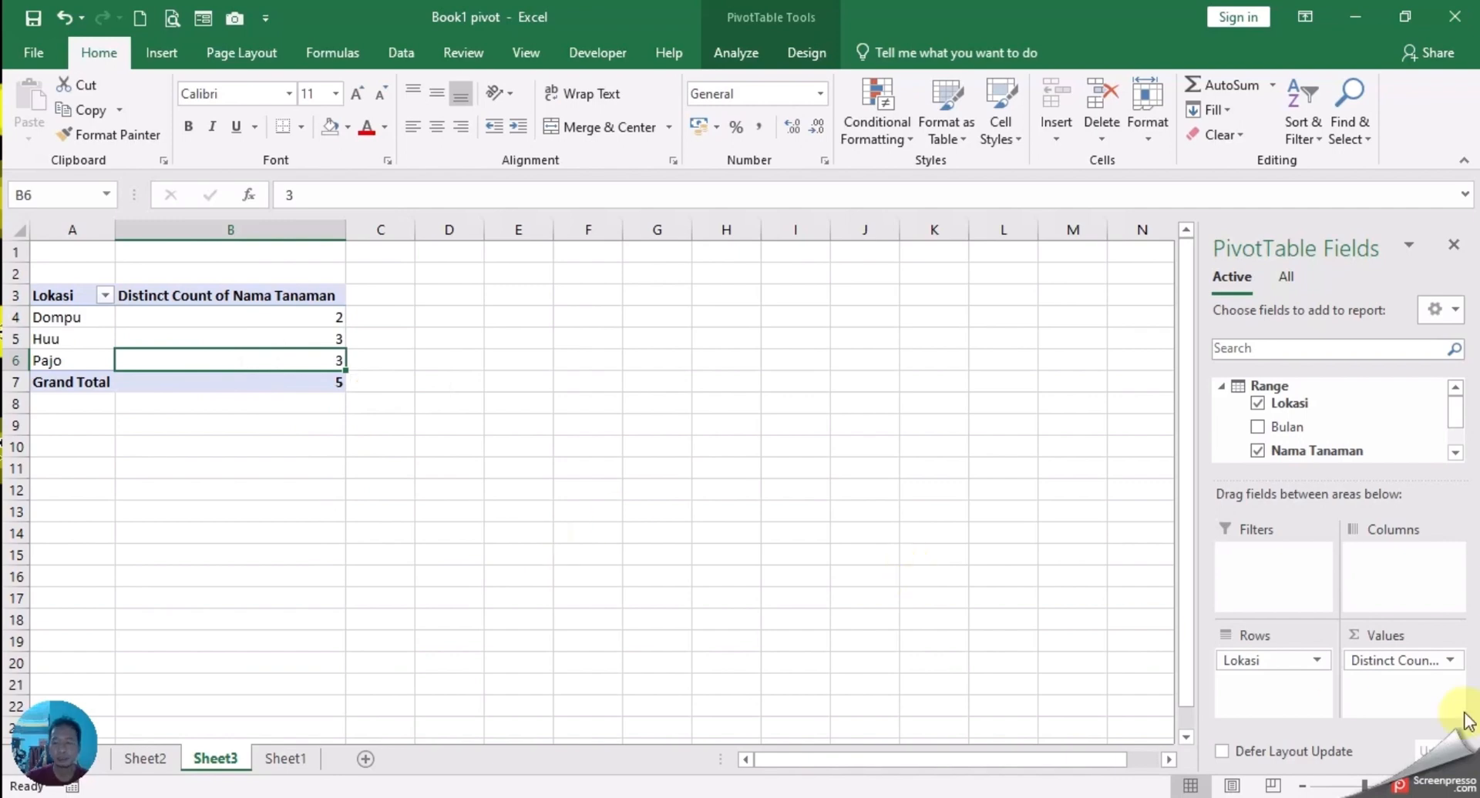
- Move Nama Tanaman back to the PivotTable rows and place it in the values again as a count
drag(1408, 664, 1301, 686)
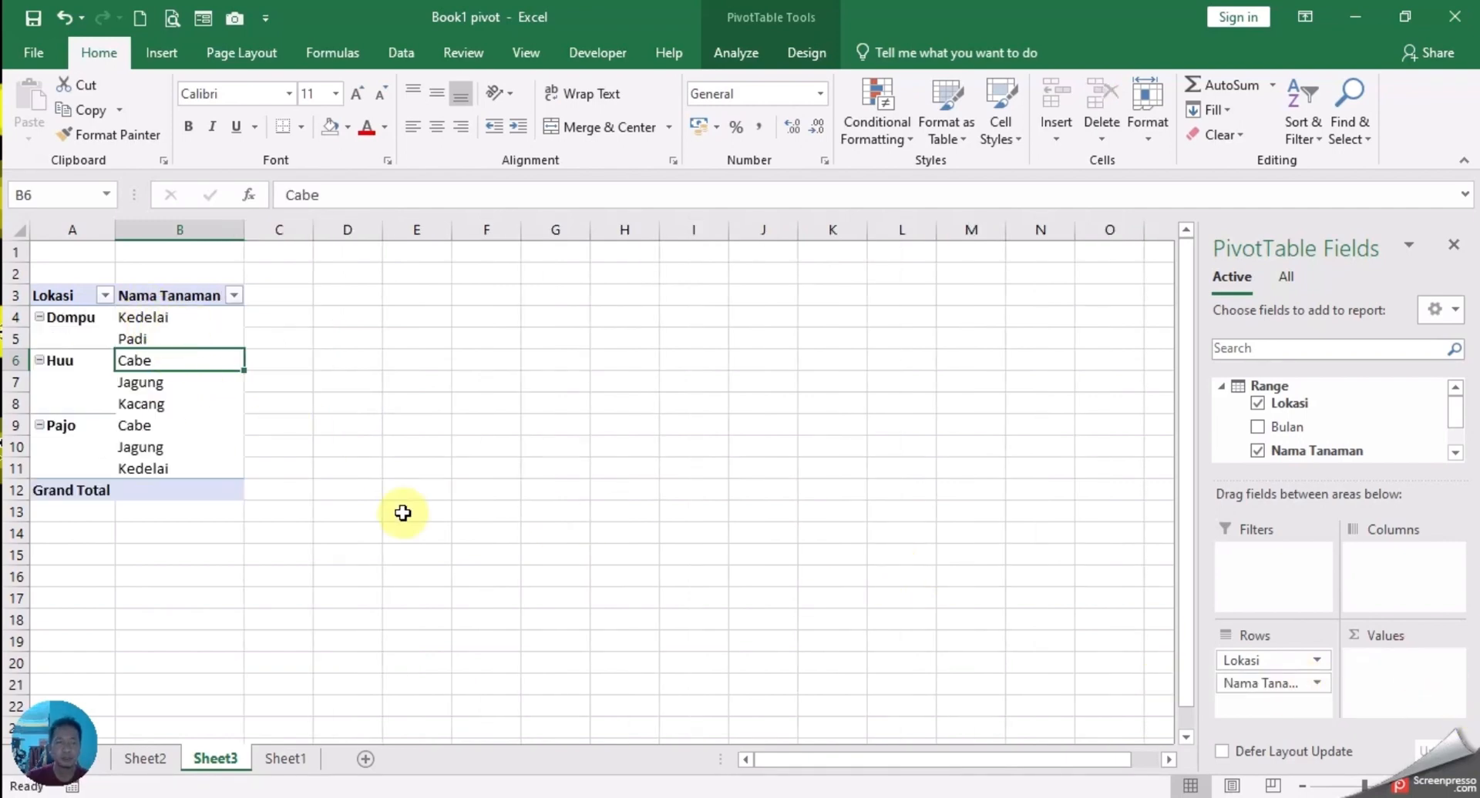
drag(1255, 685, 1380, 675)
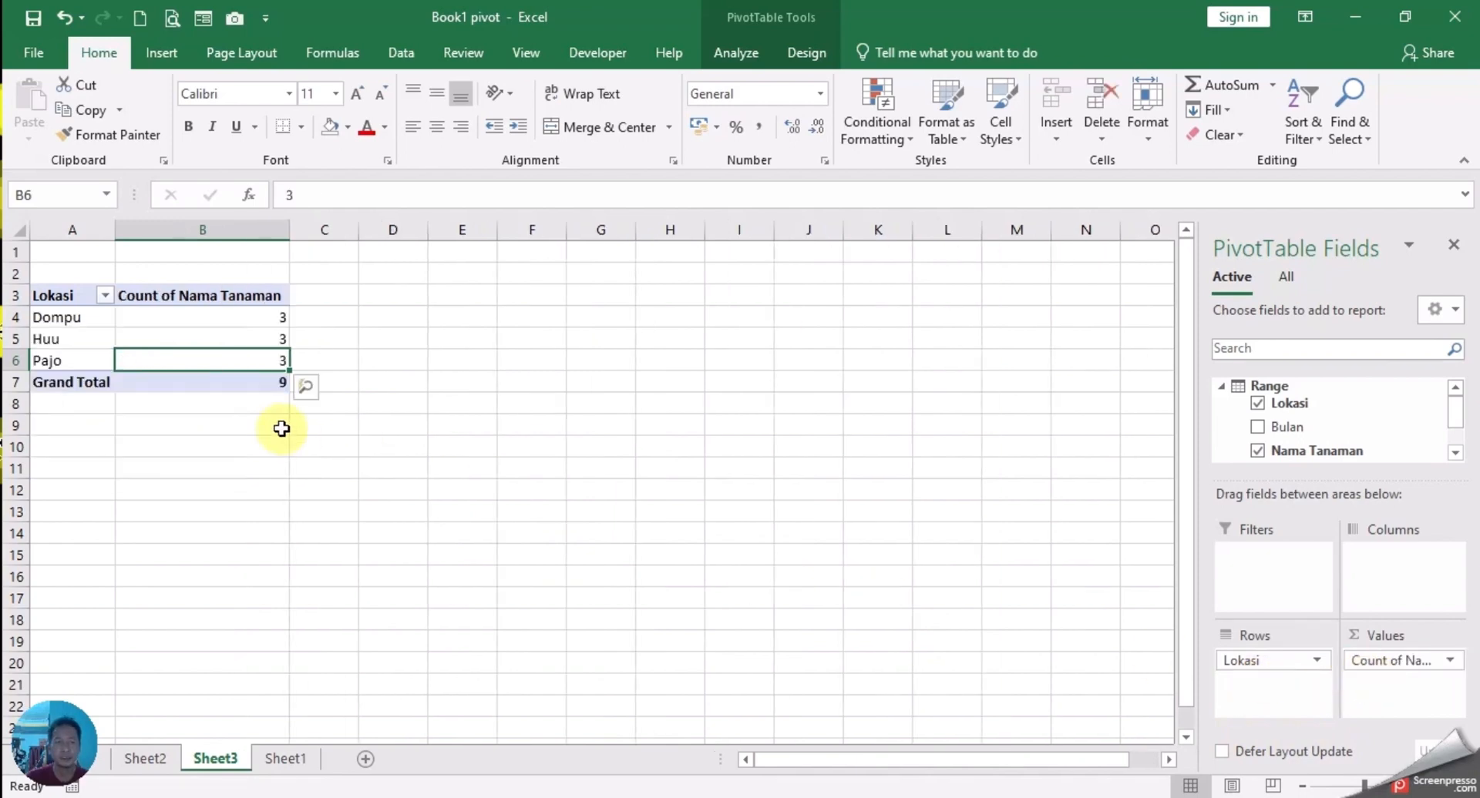
- Summarize Nama Tanaman in the Sheet3 PivotTable's values by Distinct Count
click(1448, 660)
click(1362, 637)
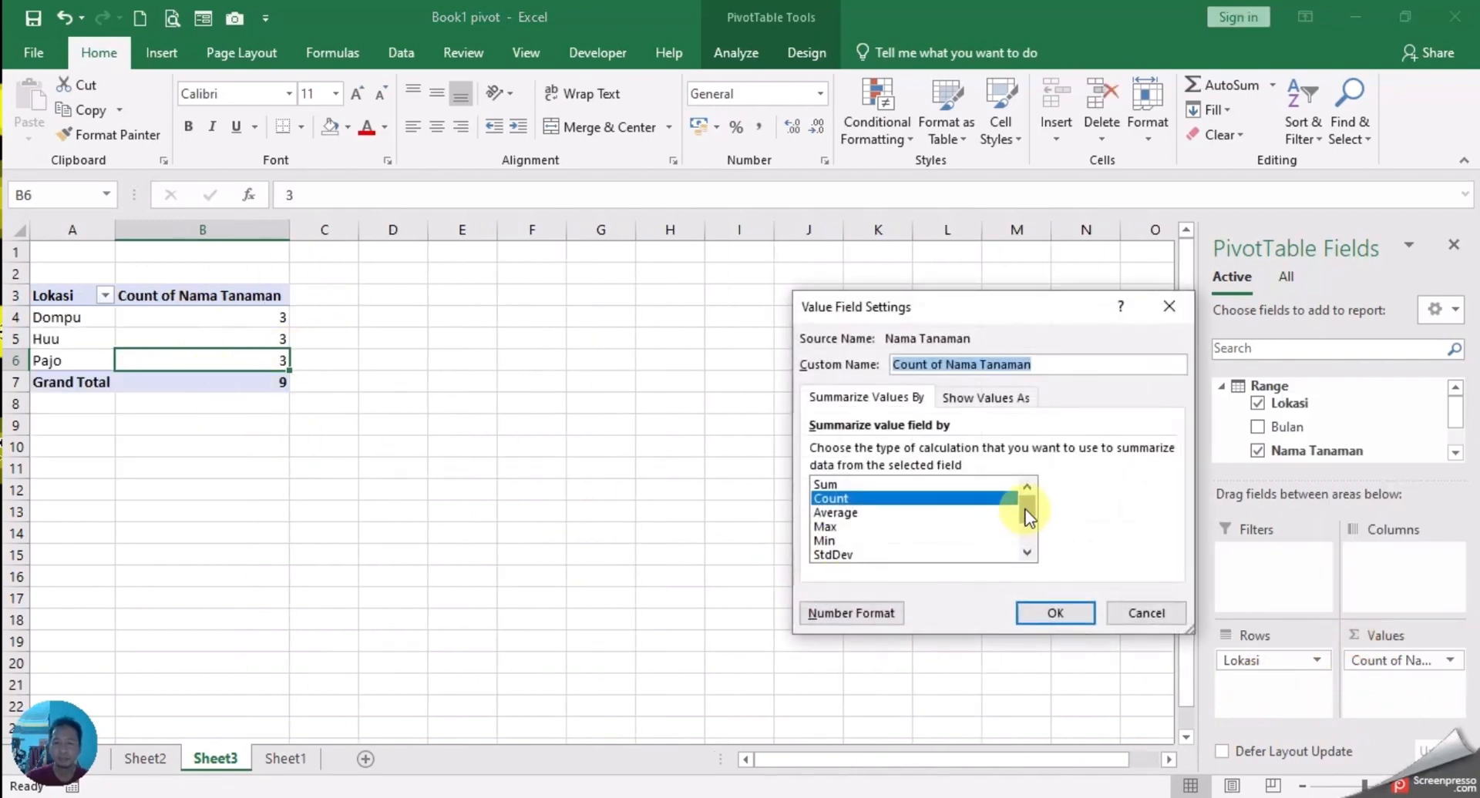
click(1026, 510)
click(863, 541)
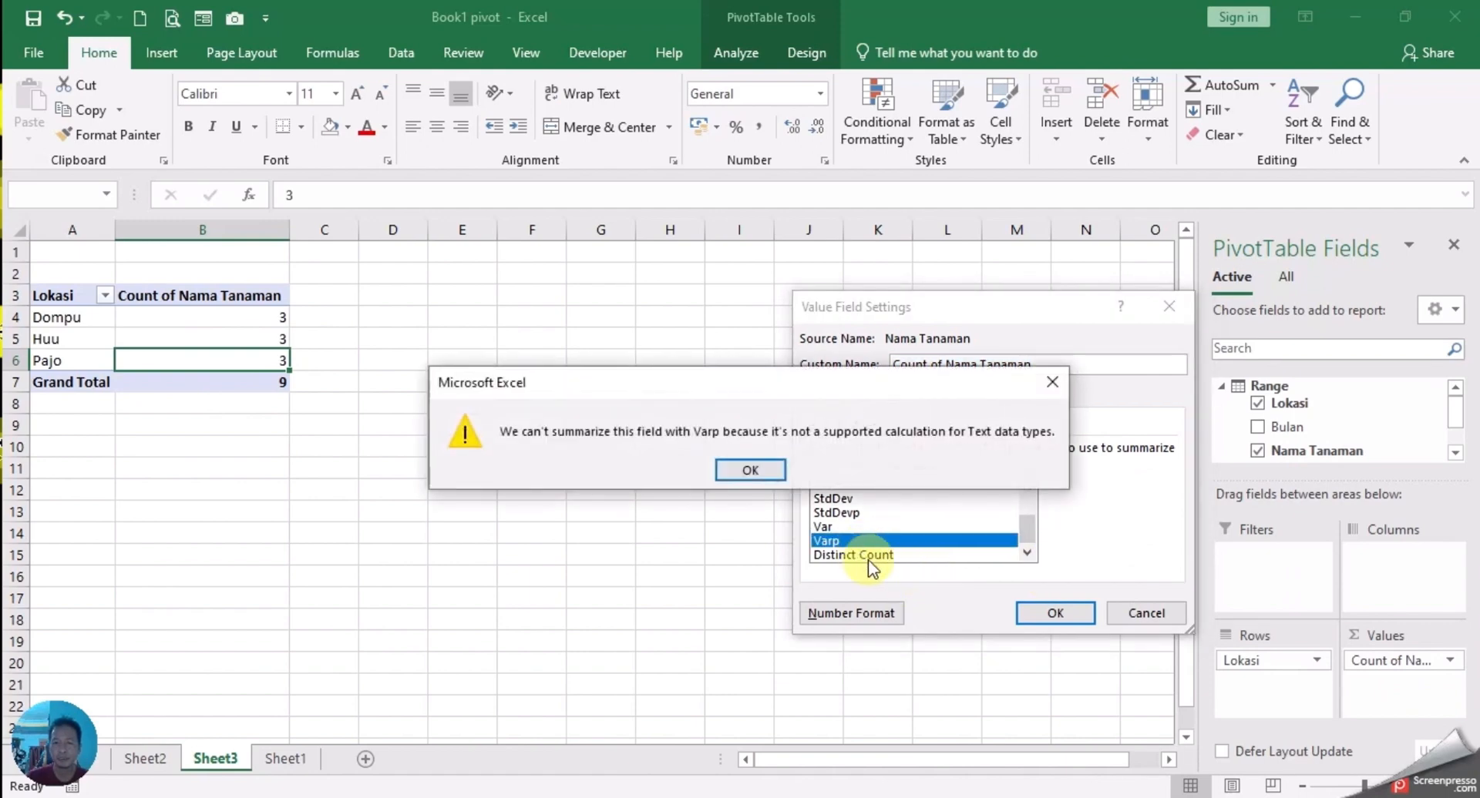
click(1053, 383)
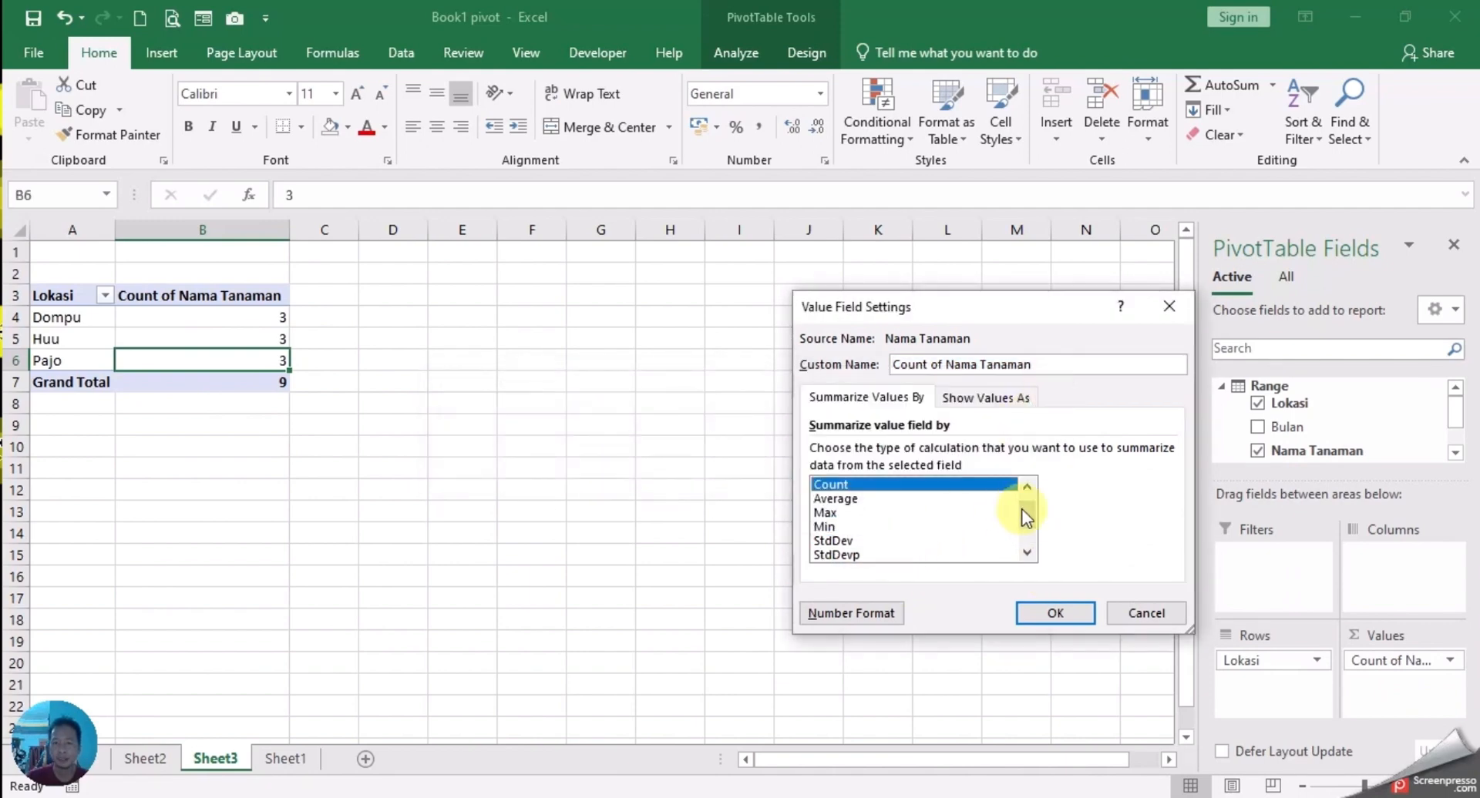
click(1025, 508)
click(889, 555)
click(1048, 615)
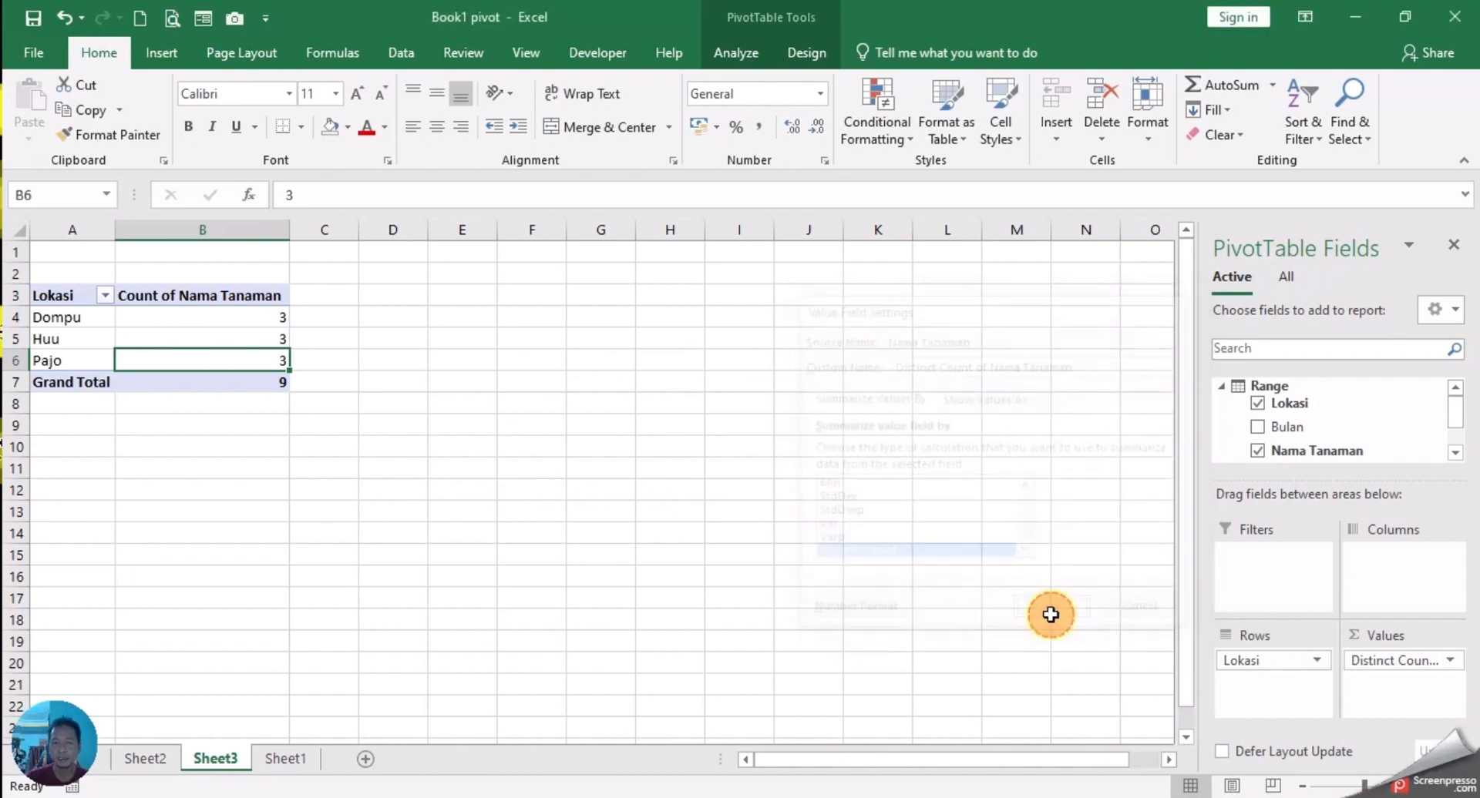
click(509, 465)
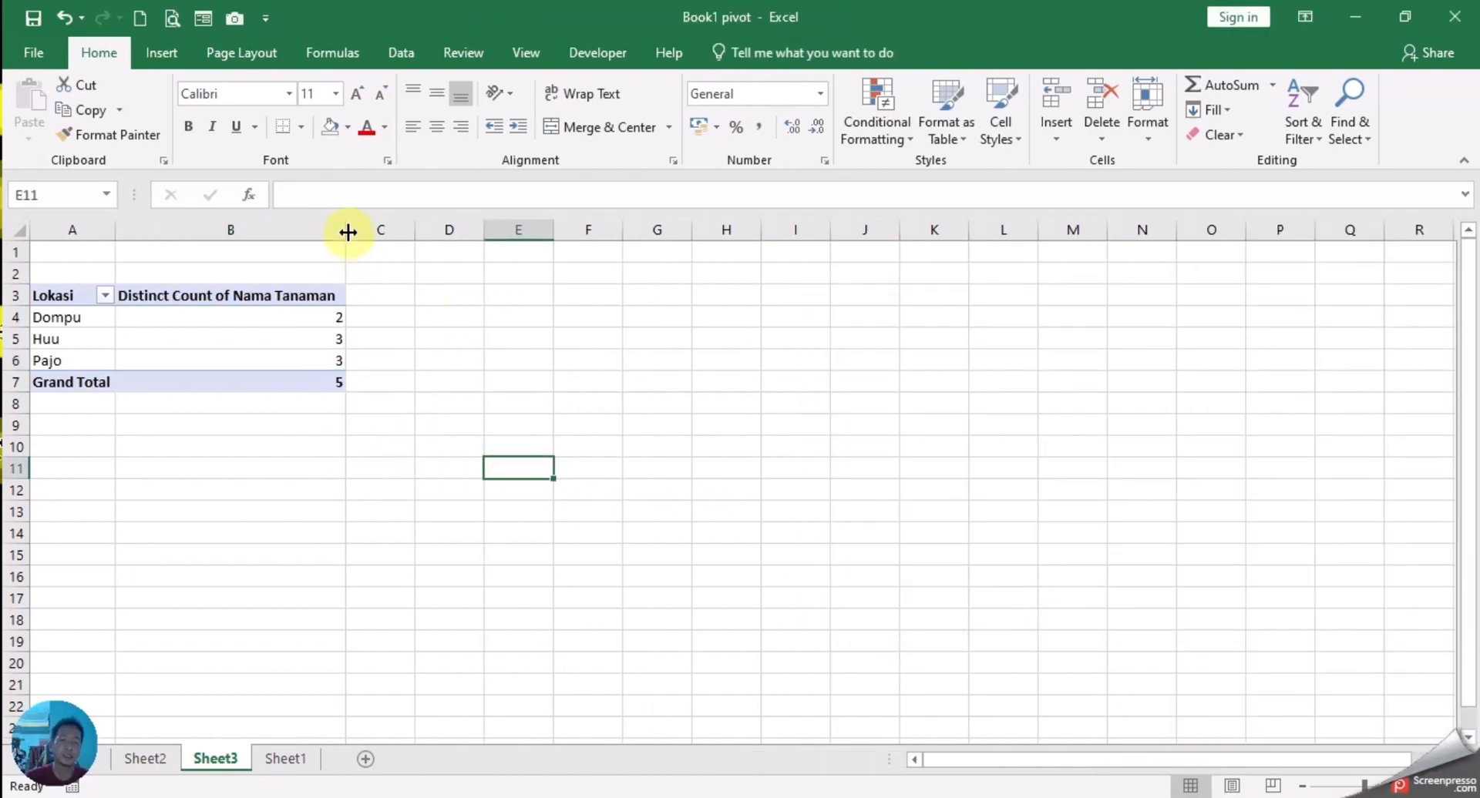
- Compare the source table on Sheet1, including the empty rows 14 and 15 below it, with the PivotTable on Sheet3
click(286, 759)
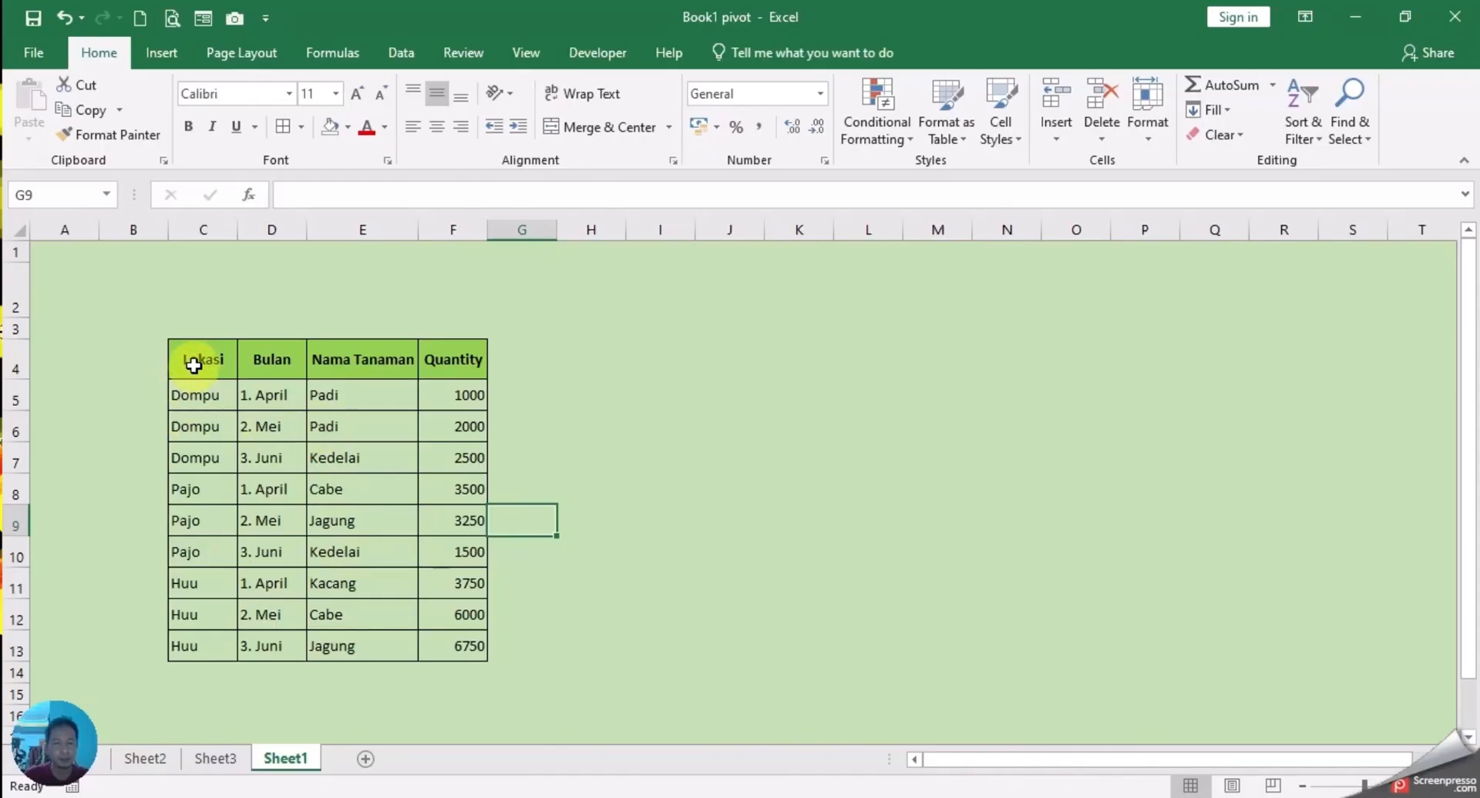
click(215, 758)
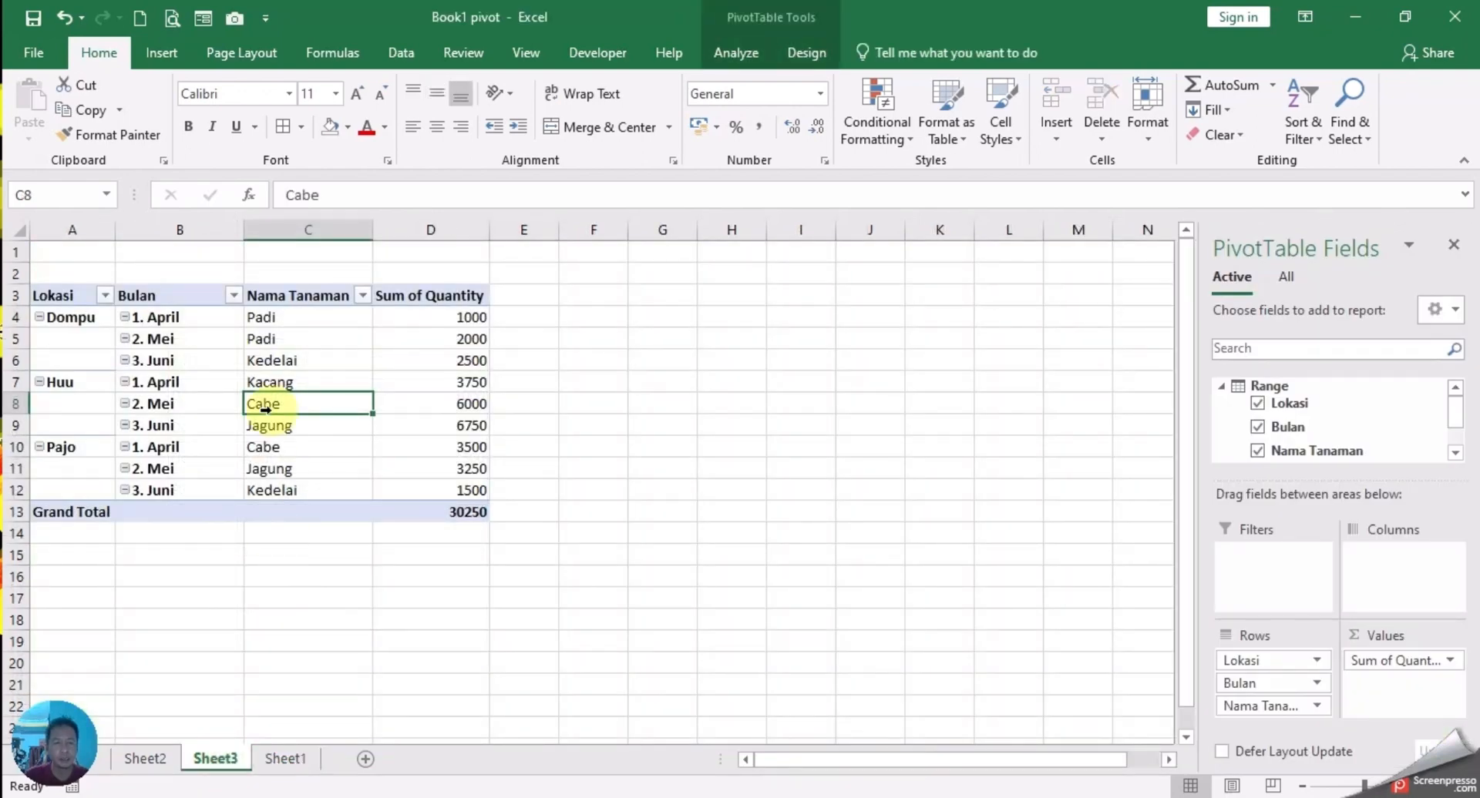
click(285, 759)
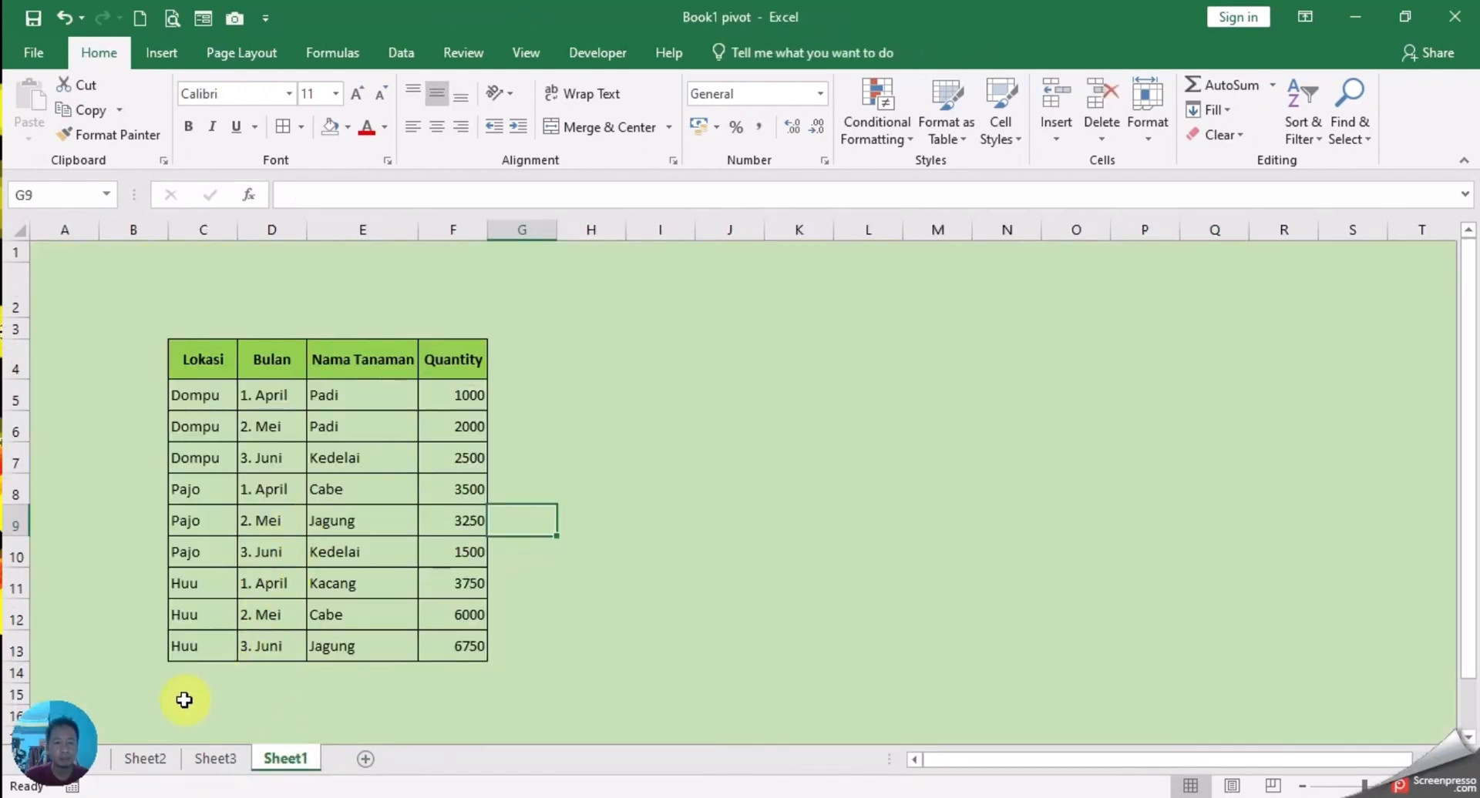
drag(193, 672, 466, 690)
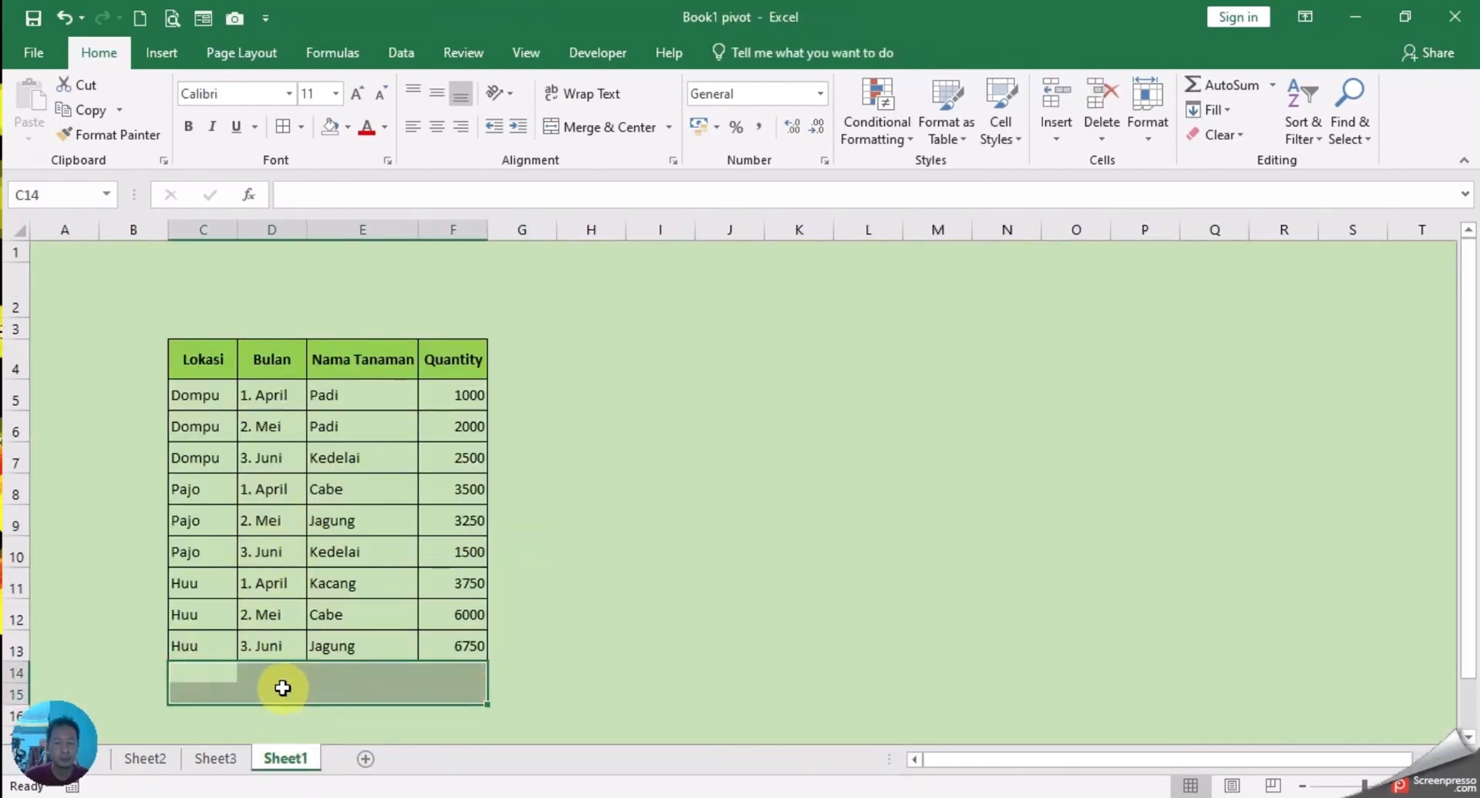
click(215, 758)
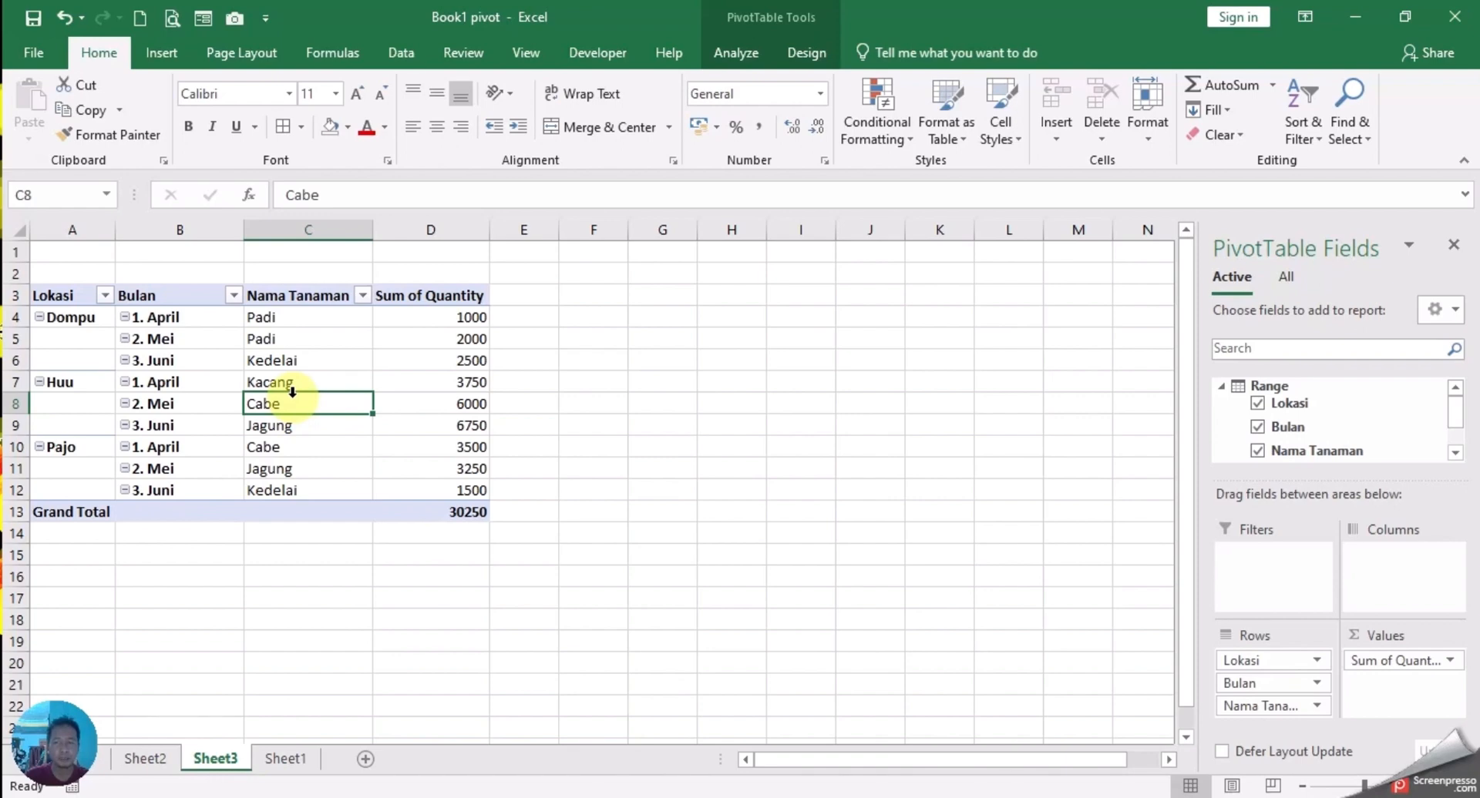
click(299, 765)
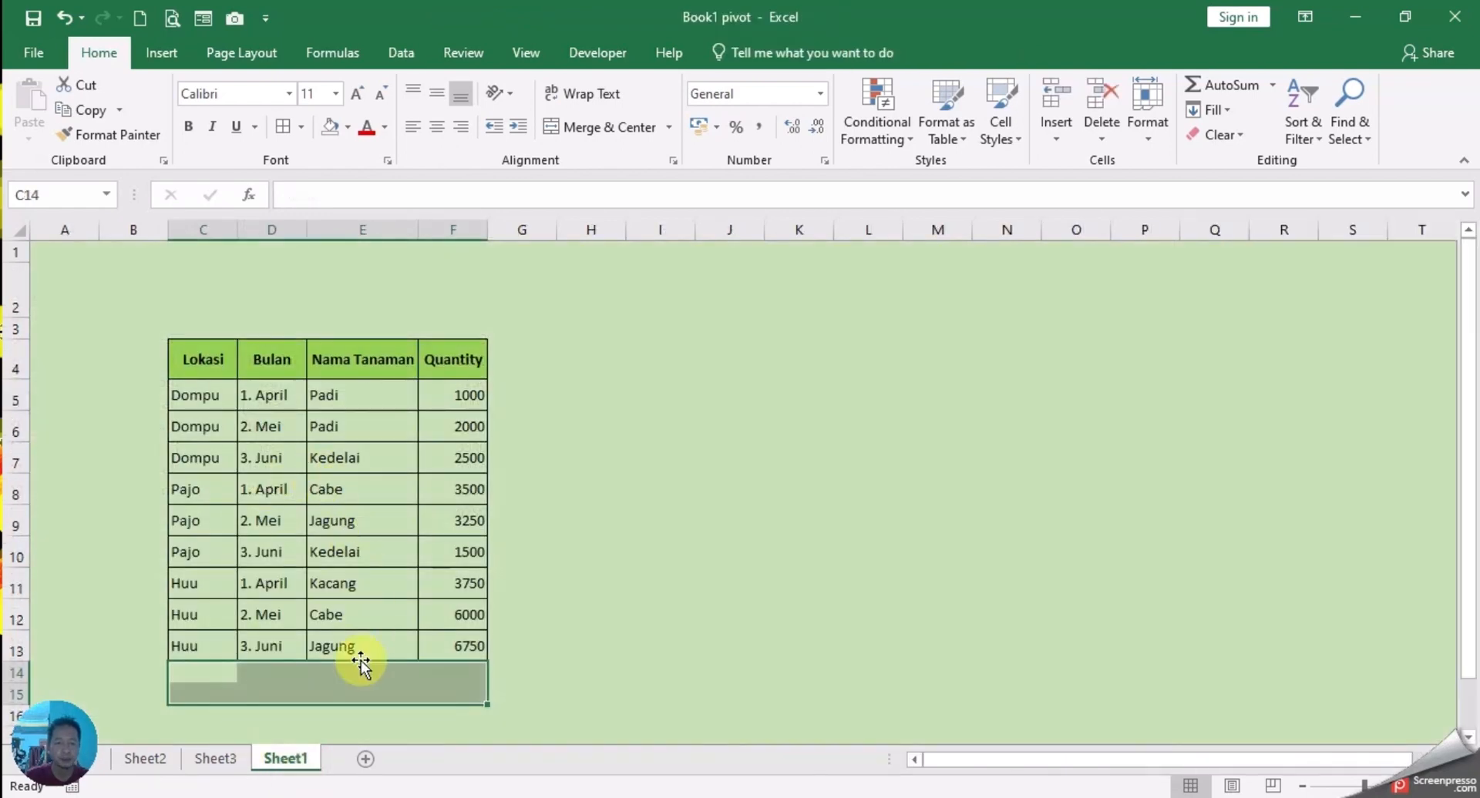
- Enter Woja as the Lokasi in C14 and C15, directly below the Sheet1 table
click(315, 679)
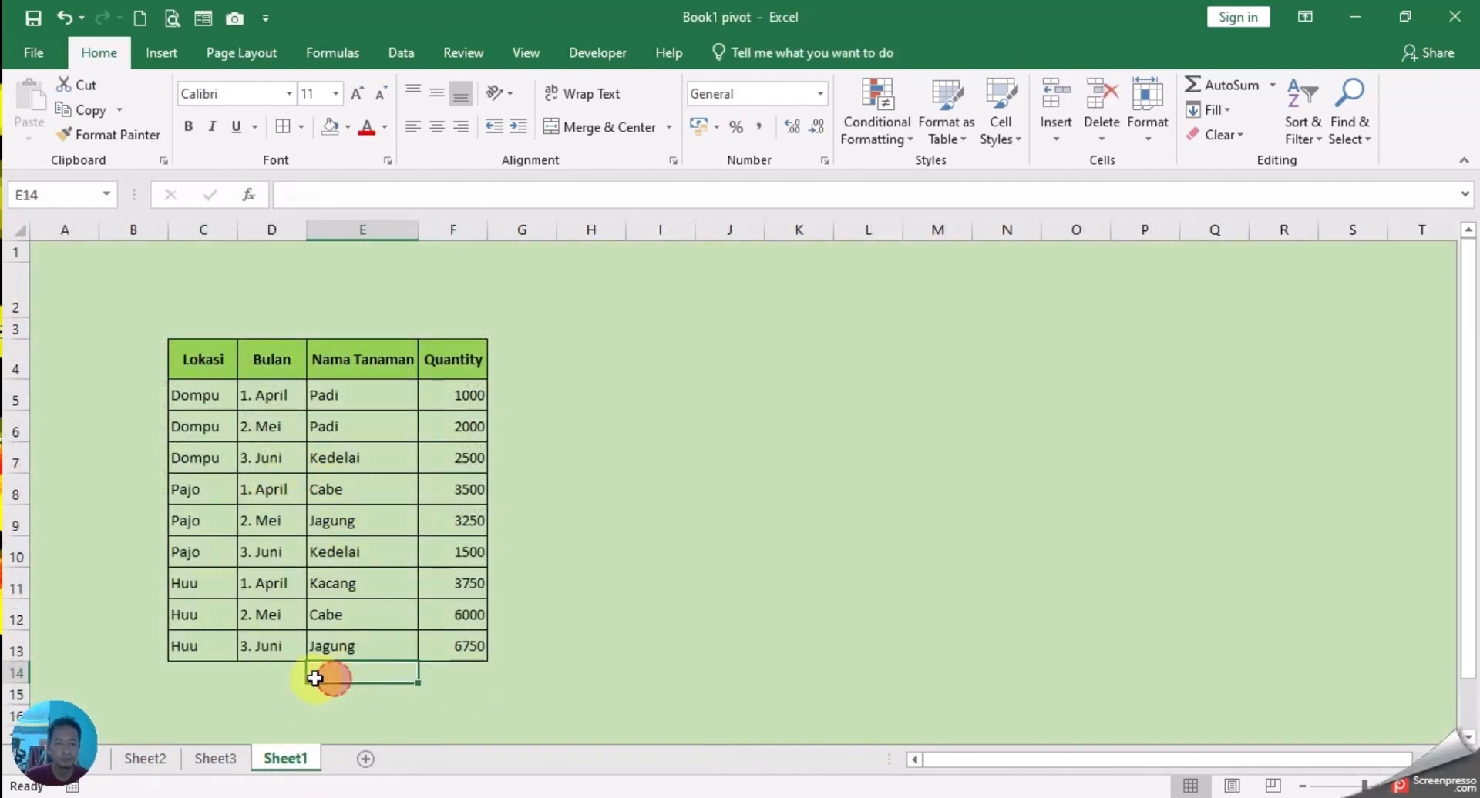
click(202, 676)
text(W)
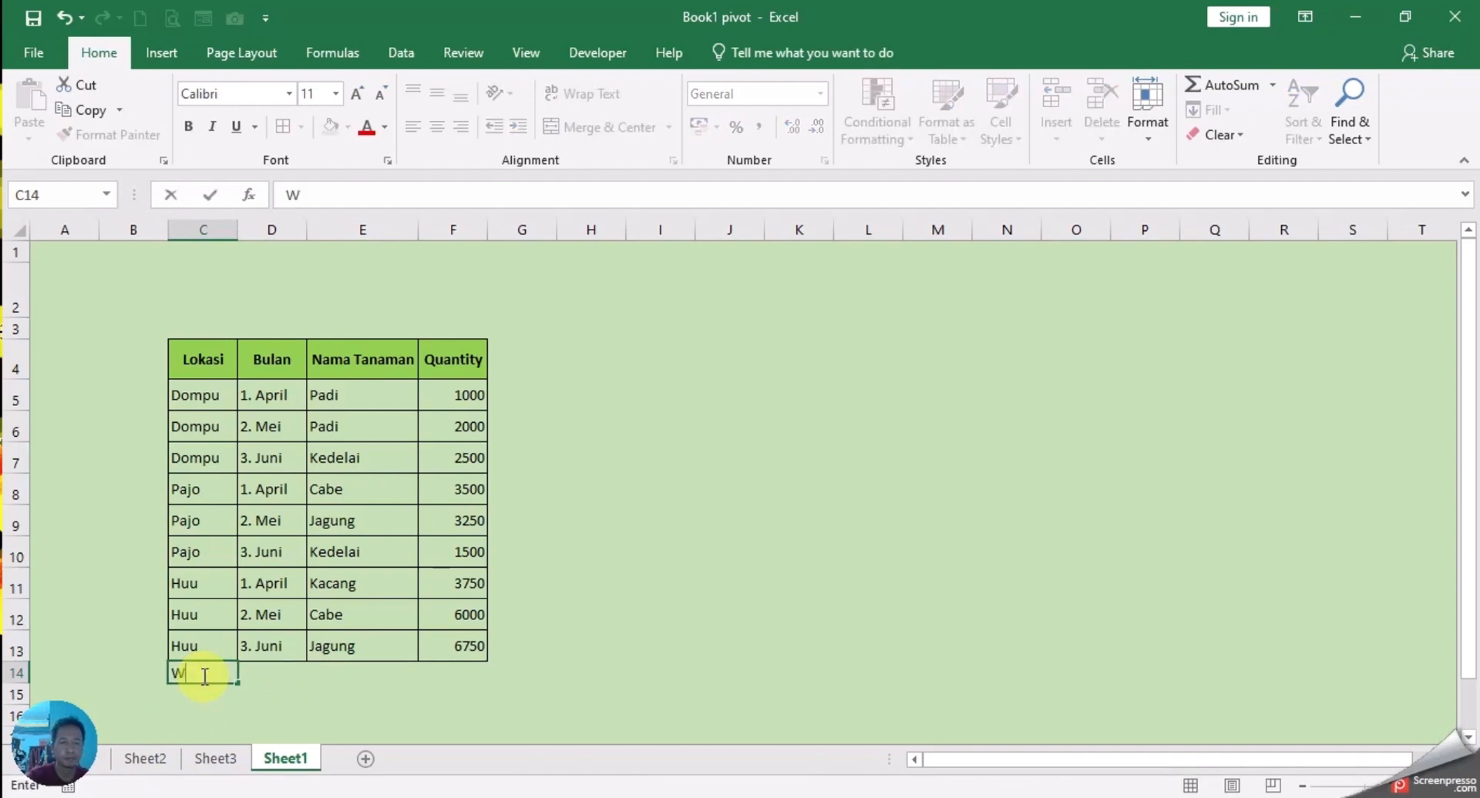
text(oja)
key(Return)
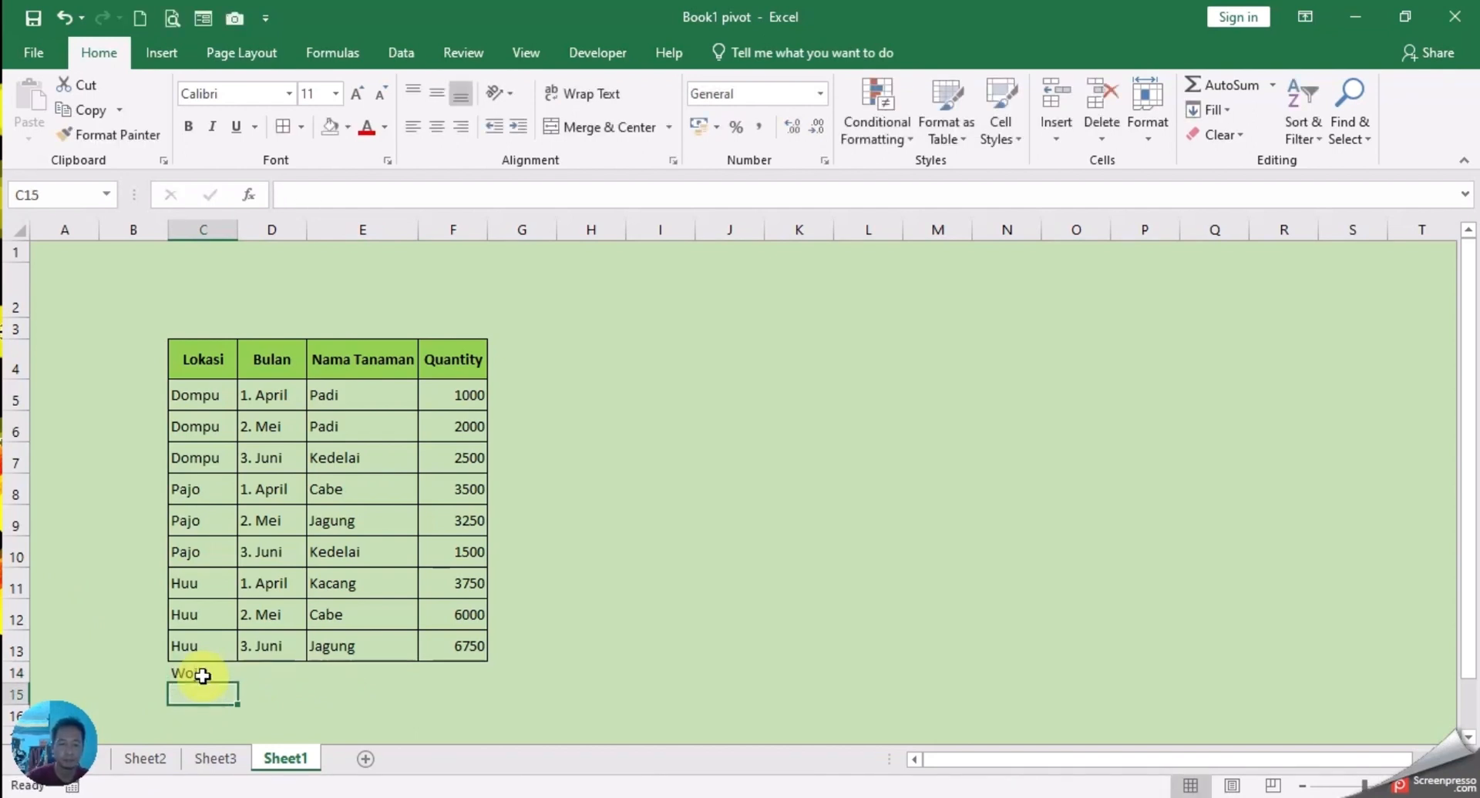
text(Woja)
key(Up)
- Fill in the Bulan for the two Woja rows: 1. April in D14 and 2. Mei in D15
key(Right)
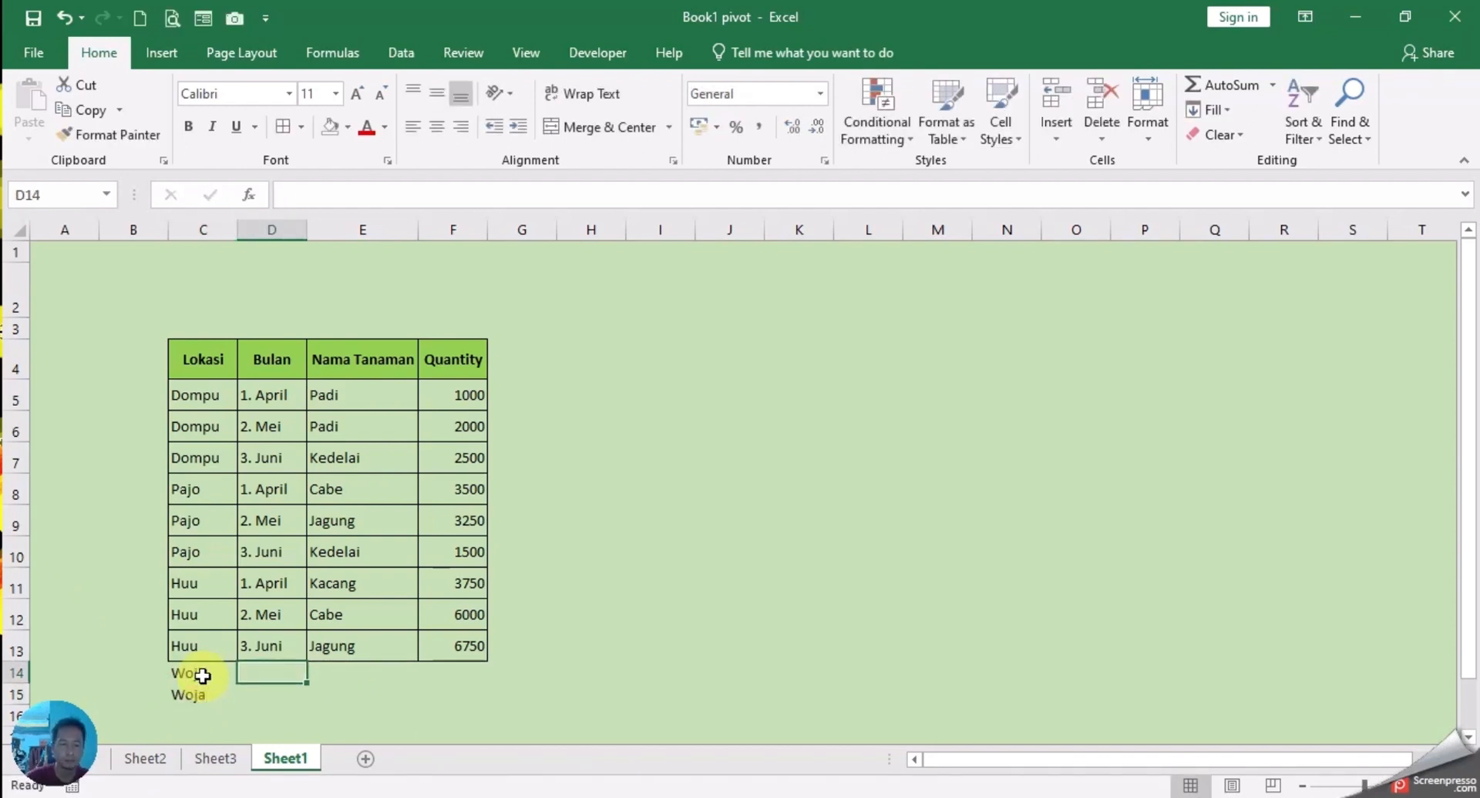
text(1. April)
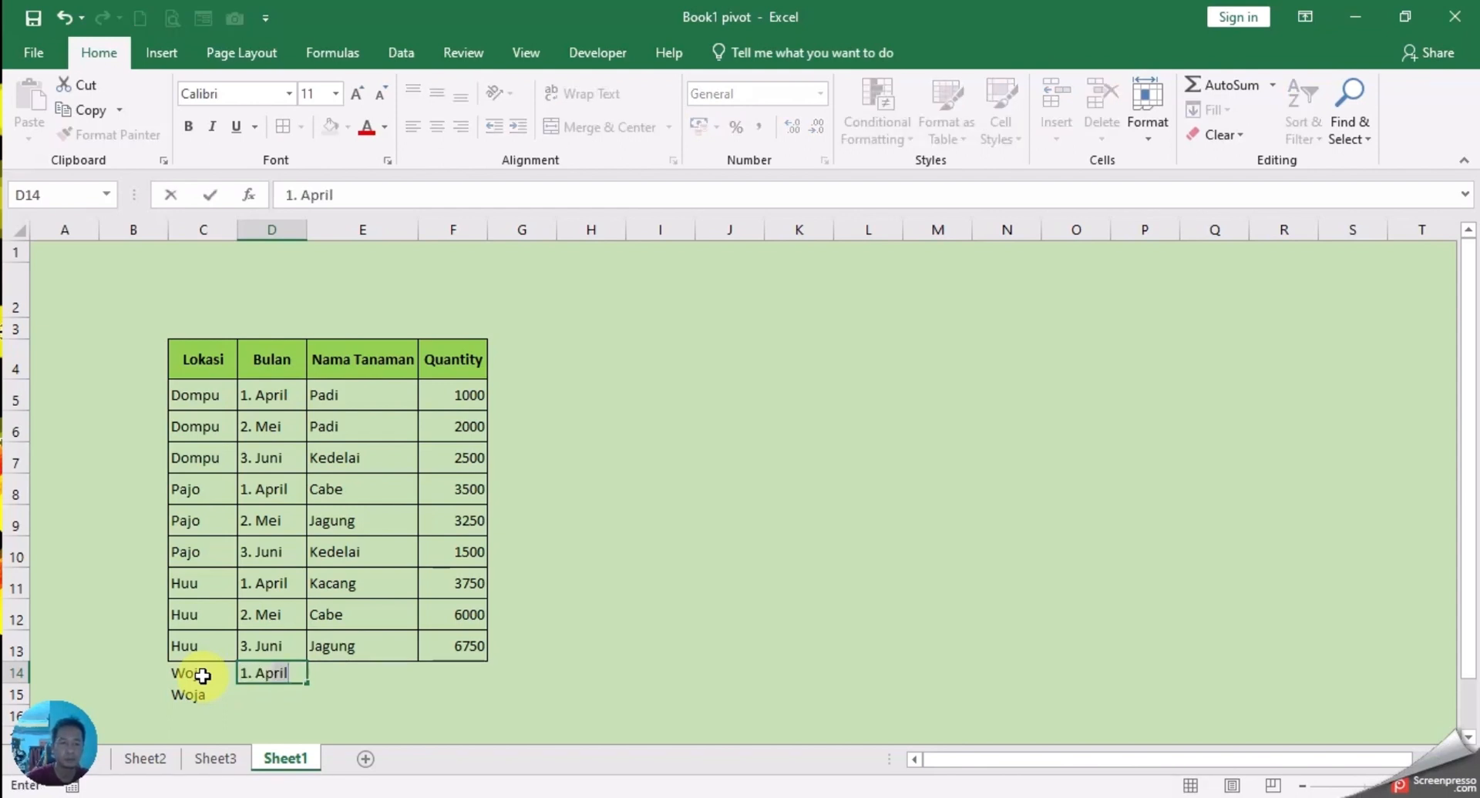
key(Return)
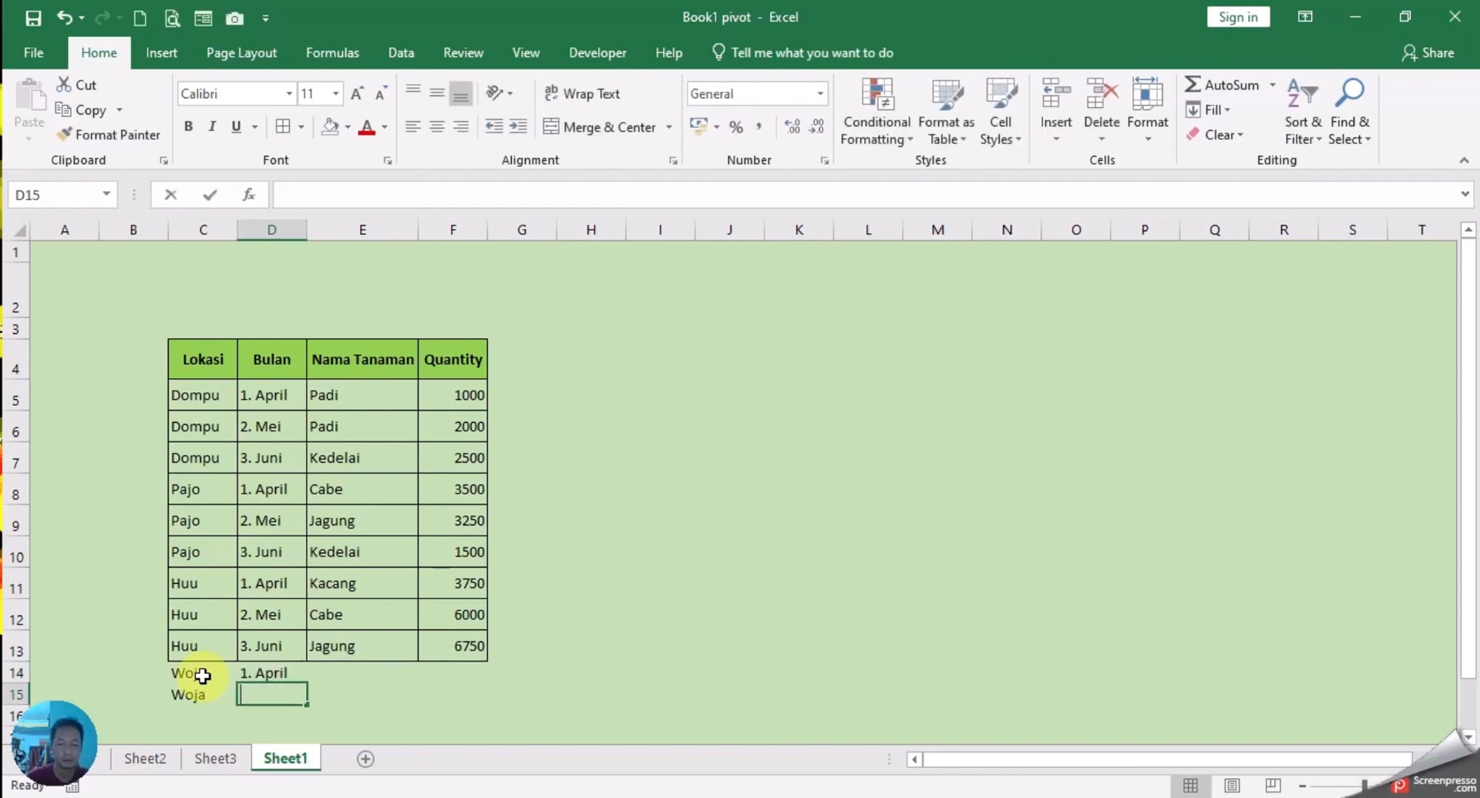
text(2. Mei)
key(Tab)
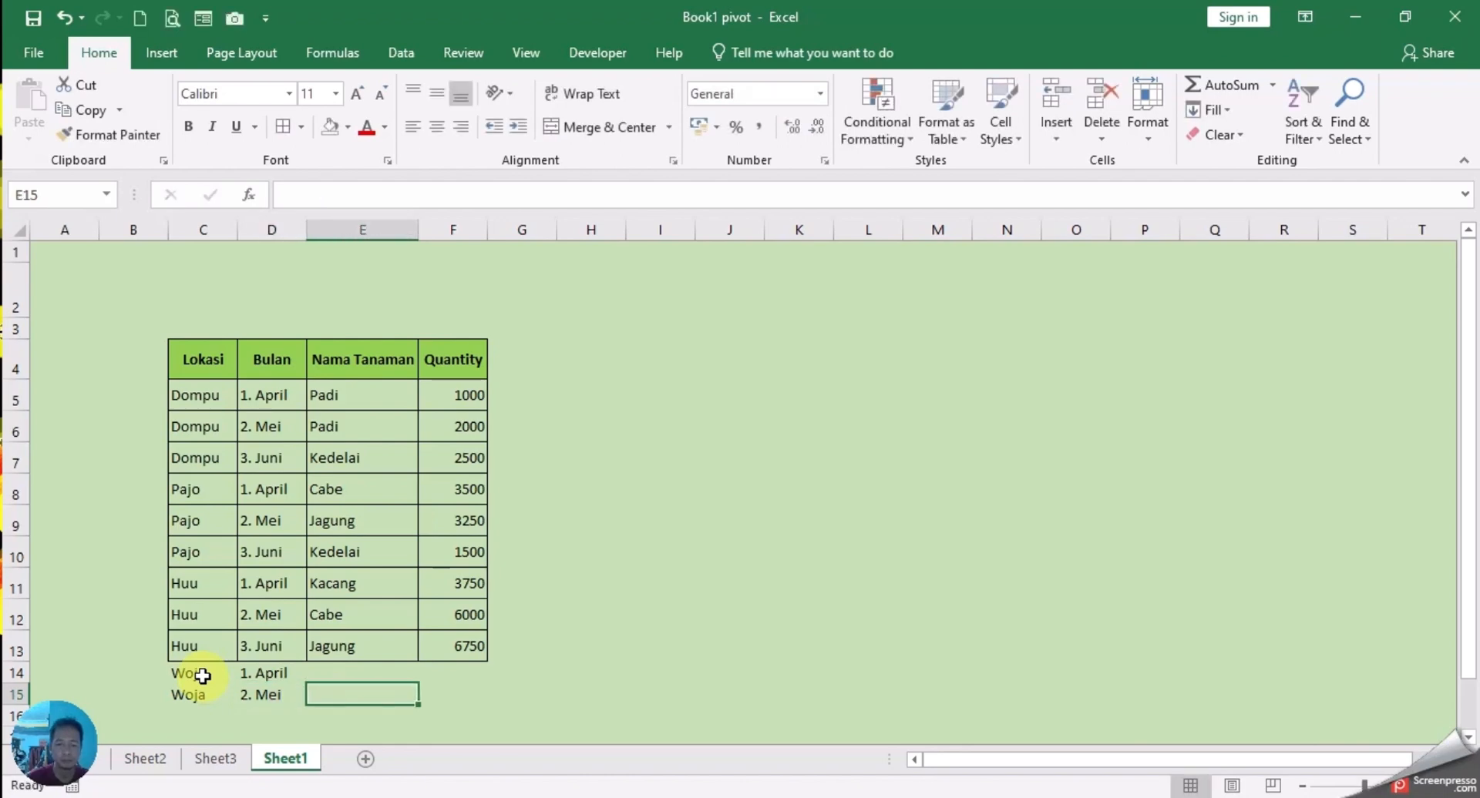
- Fill in Nama Tanaman for the two Woja rows: Kacang in E14 and Kedelai in E15
key(Up)
text(K)
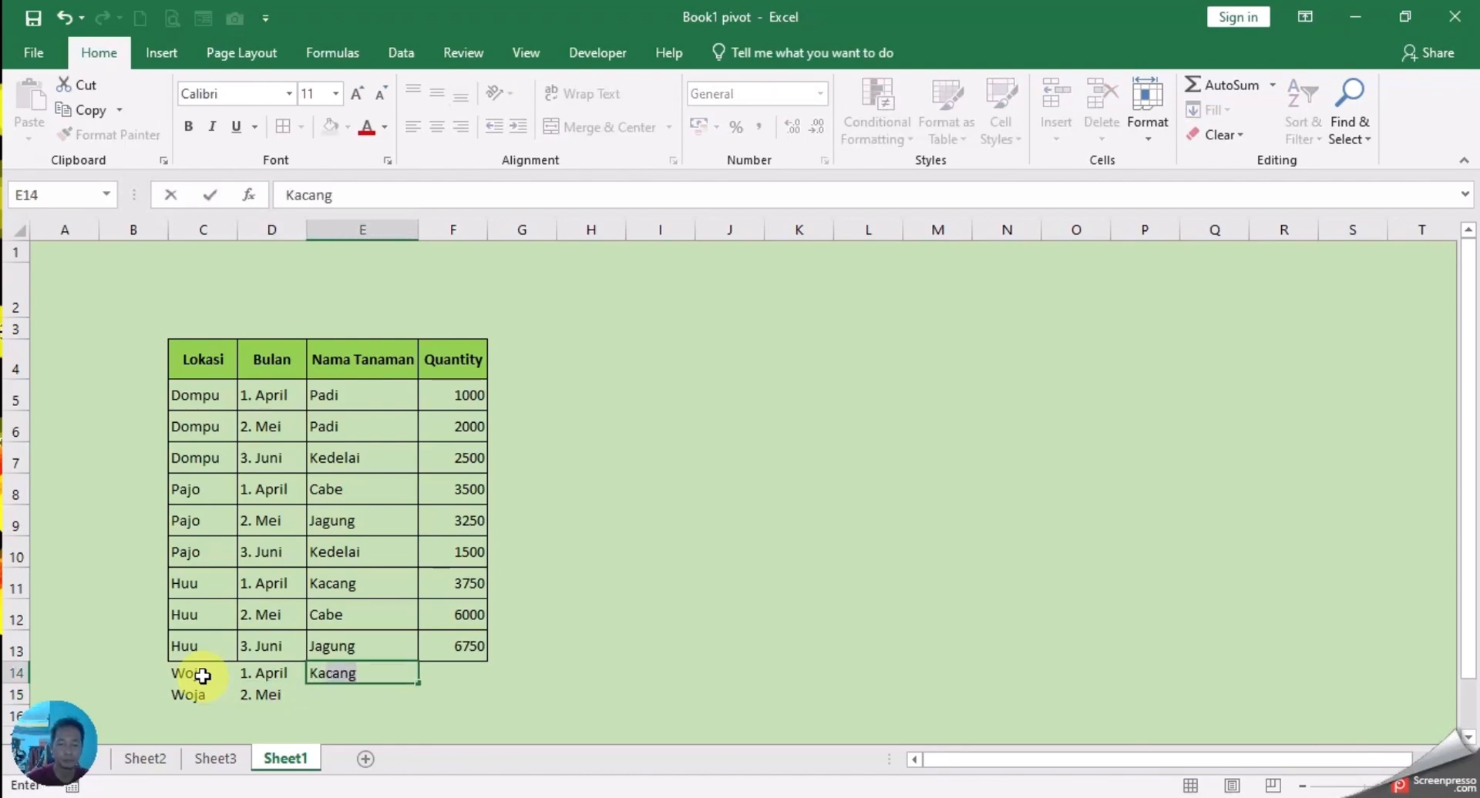
key(Return)
text(Kedelai)
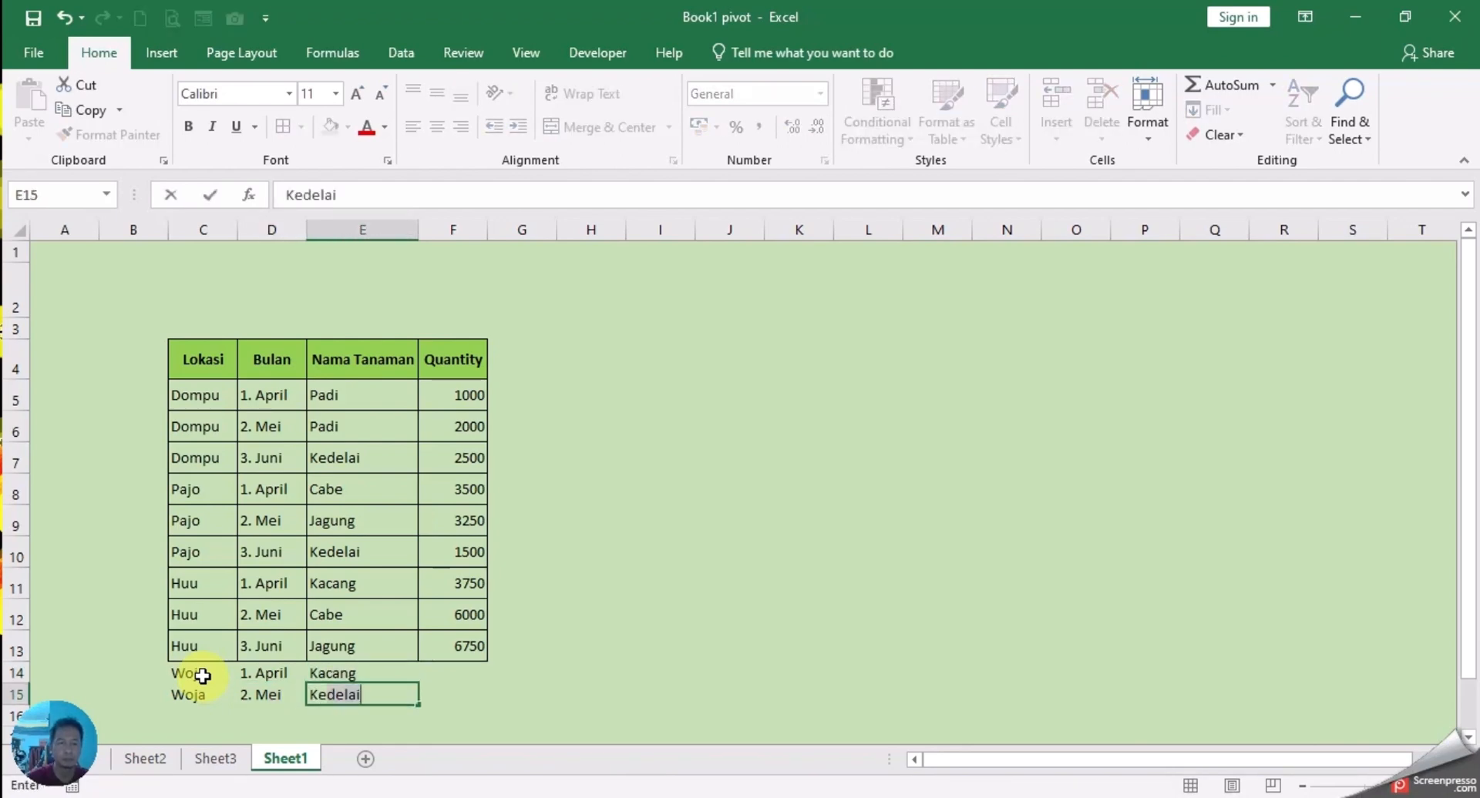
key(Tab)
- Enter a Quantity of 1000 for both Woja rows in F14 and F15
key(Up)
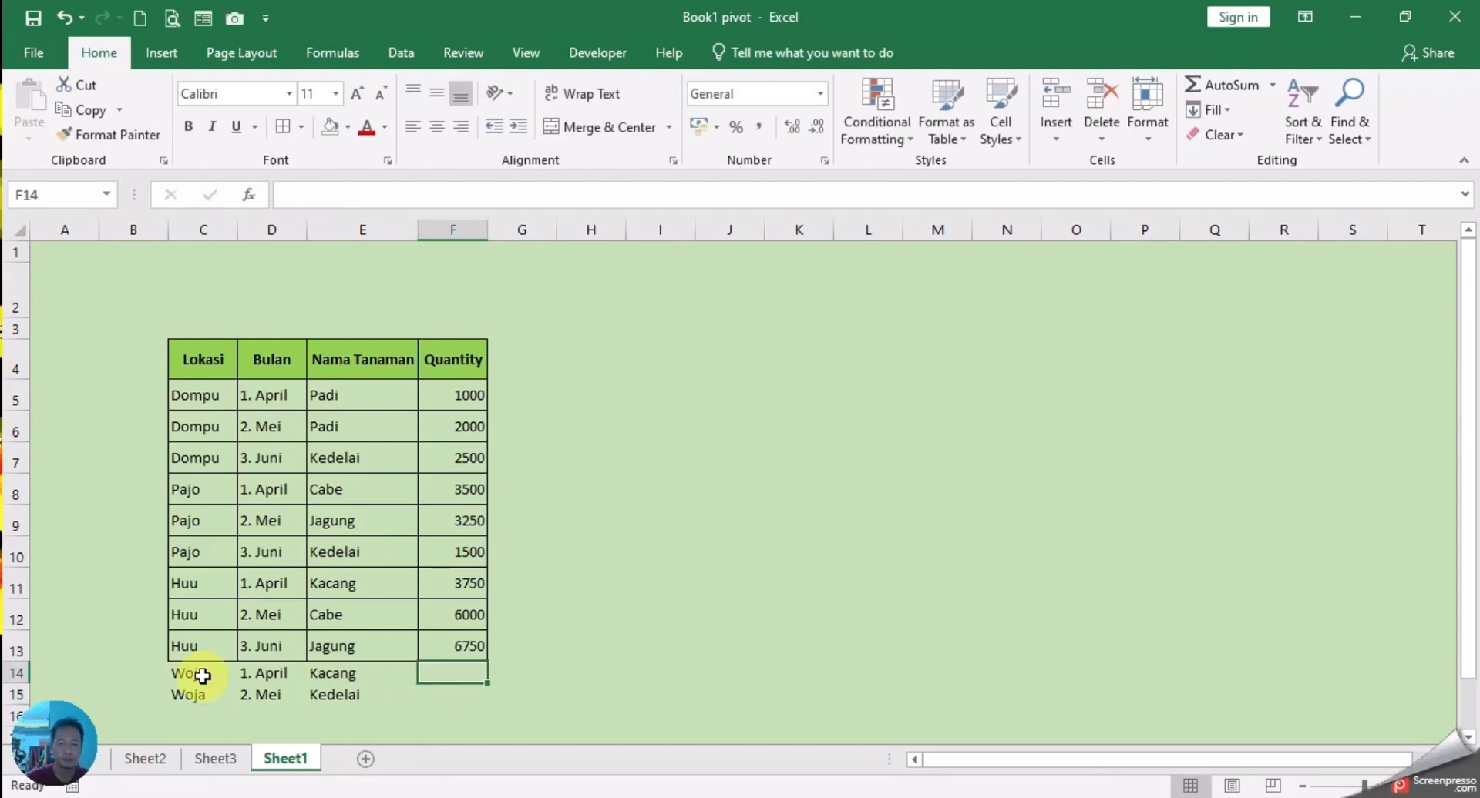
text(1000)
key(Return)
text(10)
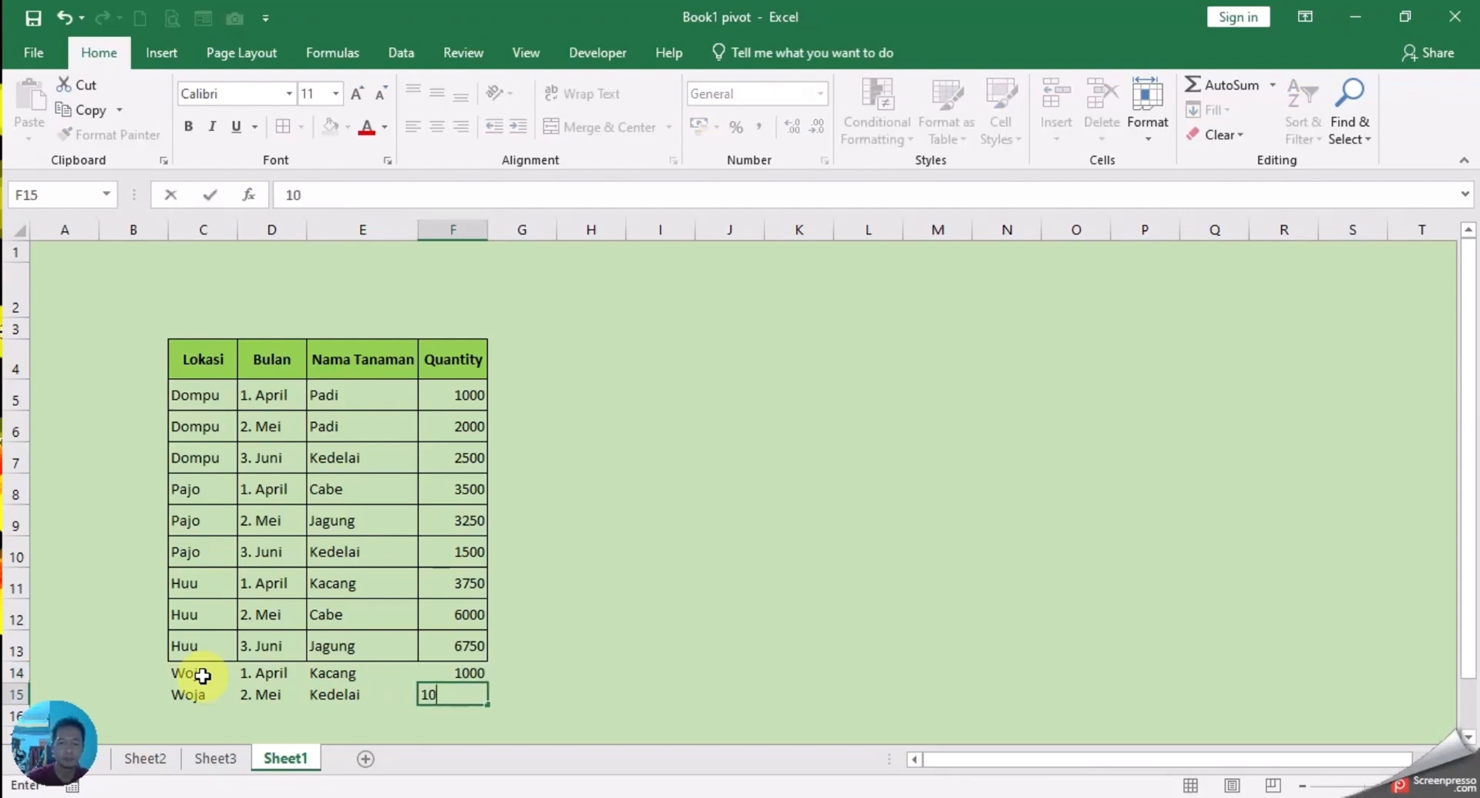
key(Return)
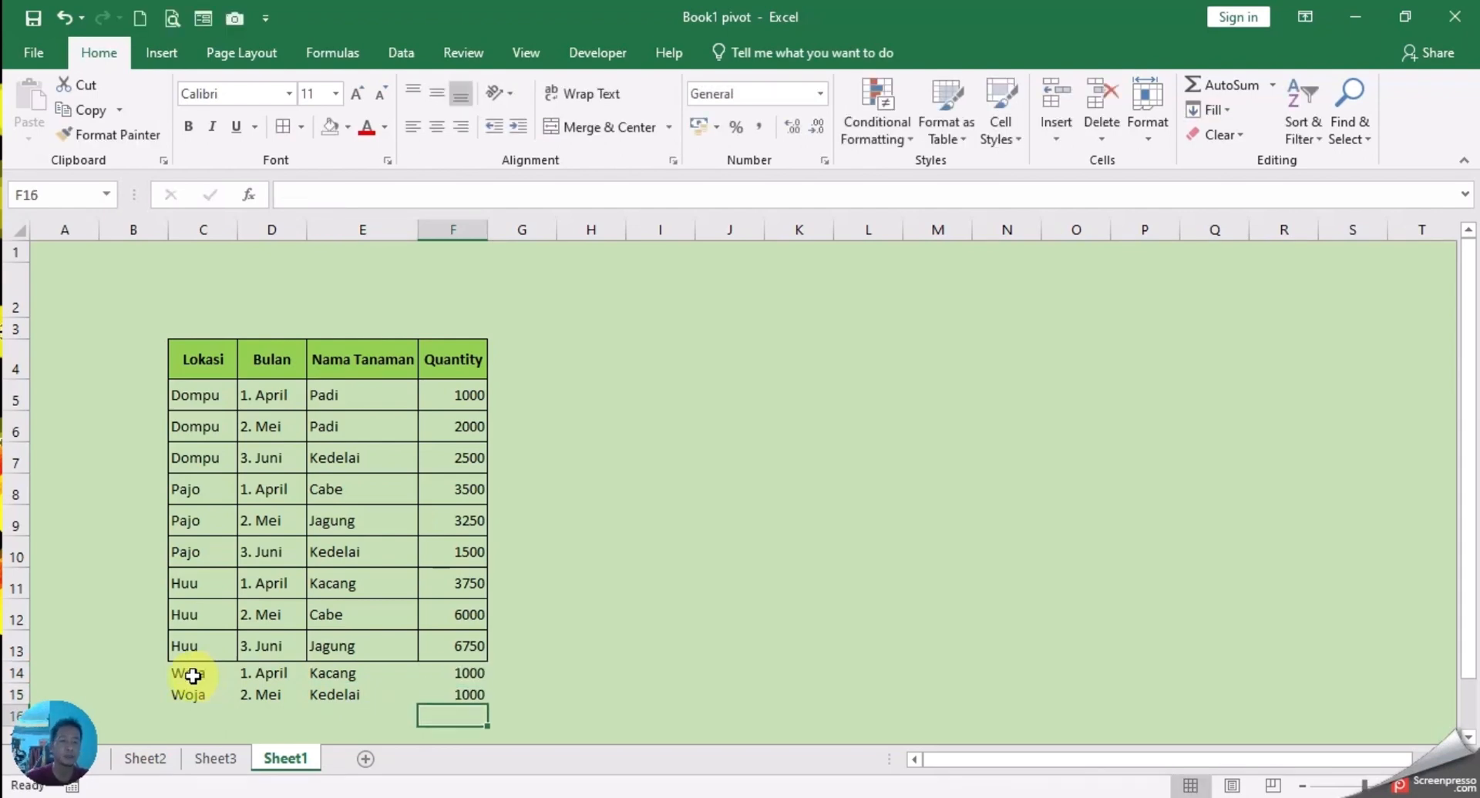
- Format the two Woja rows like the rest of the table with cell borders, taller rows and middle vertical alignment
drag(189, 674, 451, 690)
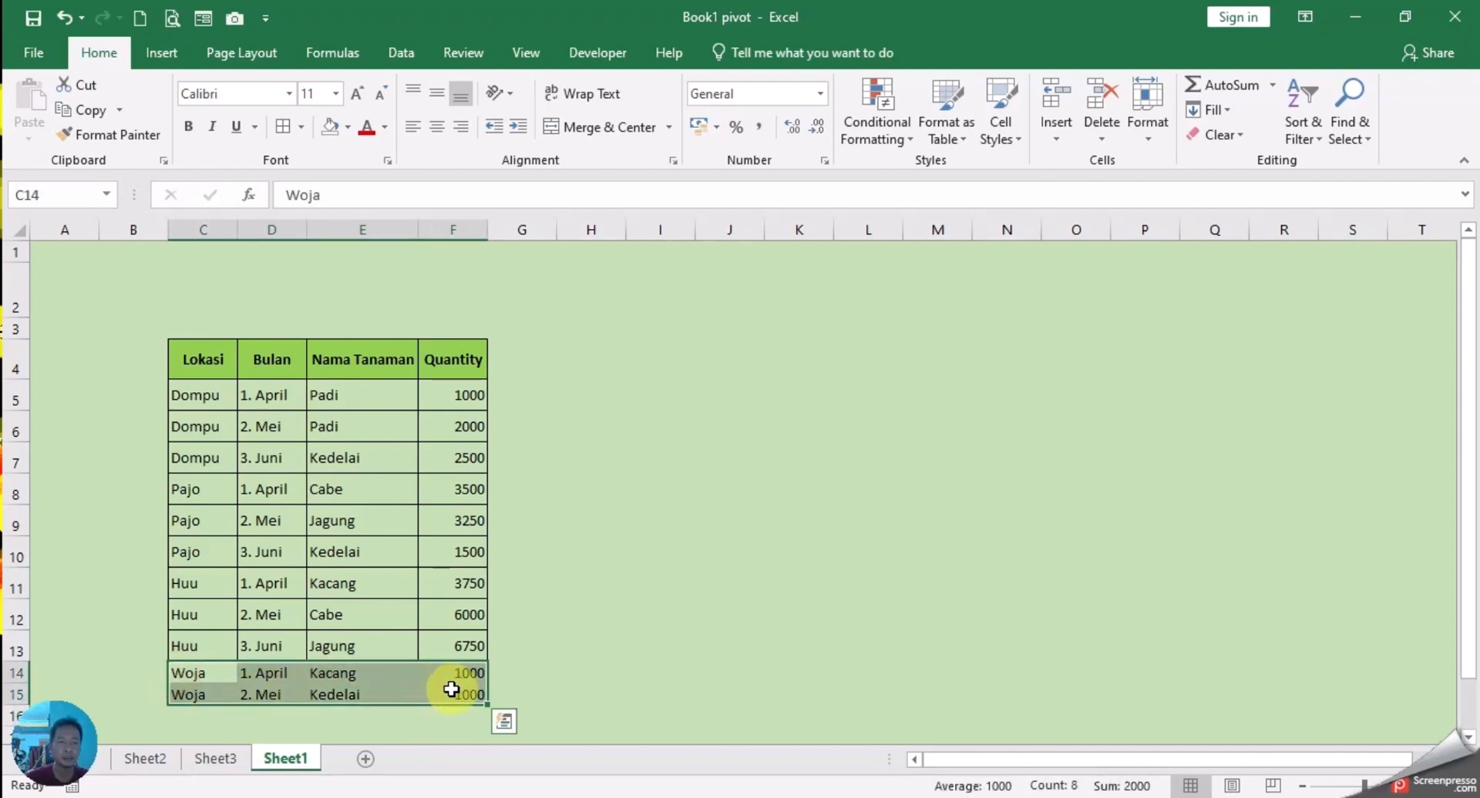
click(287, 129)
click(15, 686)
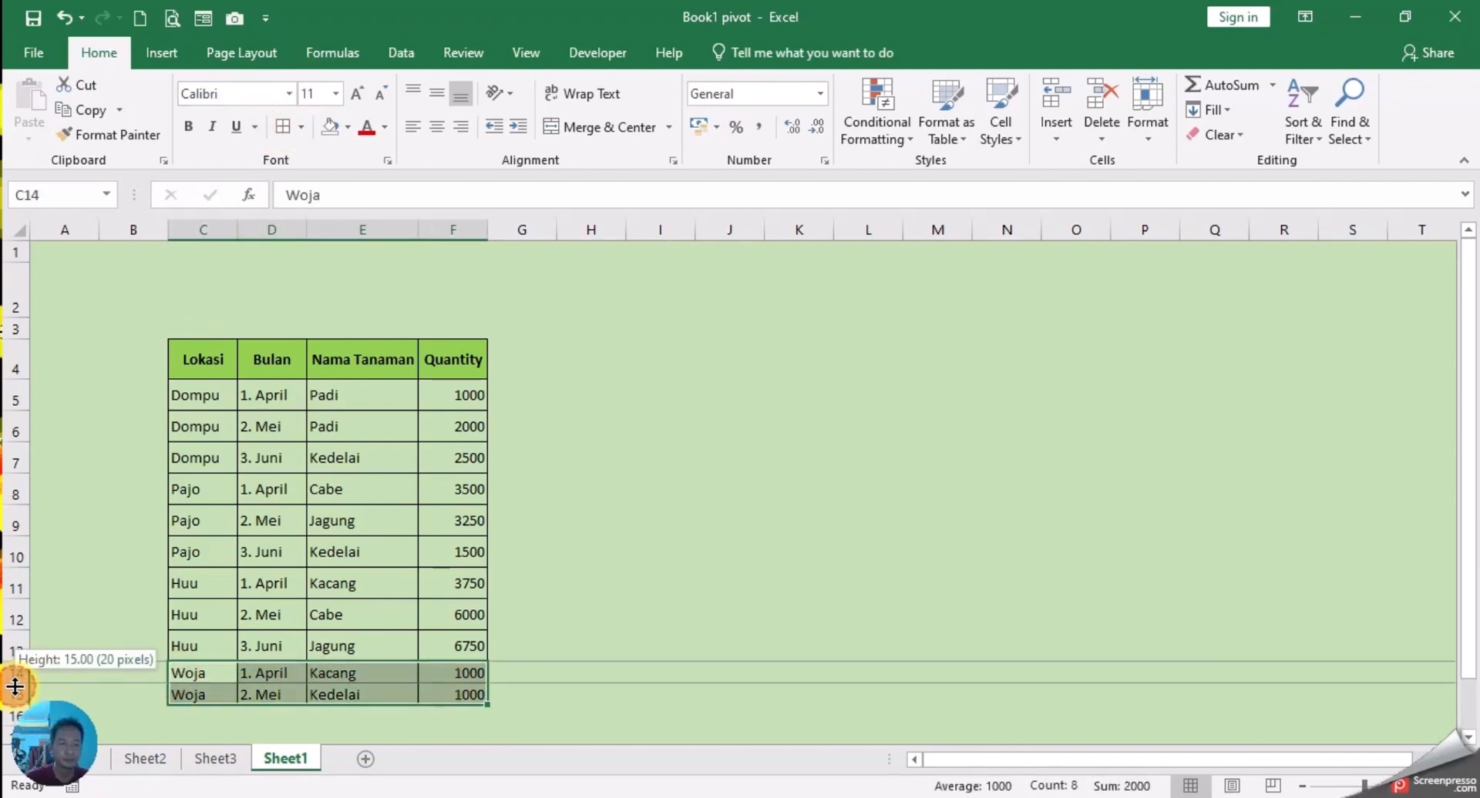
mouse_move(11, 677)
mouse_down()
mouse_move(3, 697)
mouse_move(19, 693)
mouse_up()
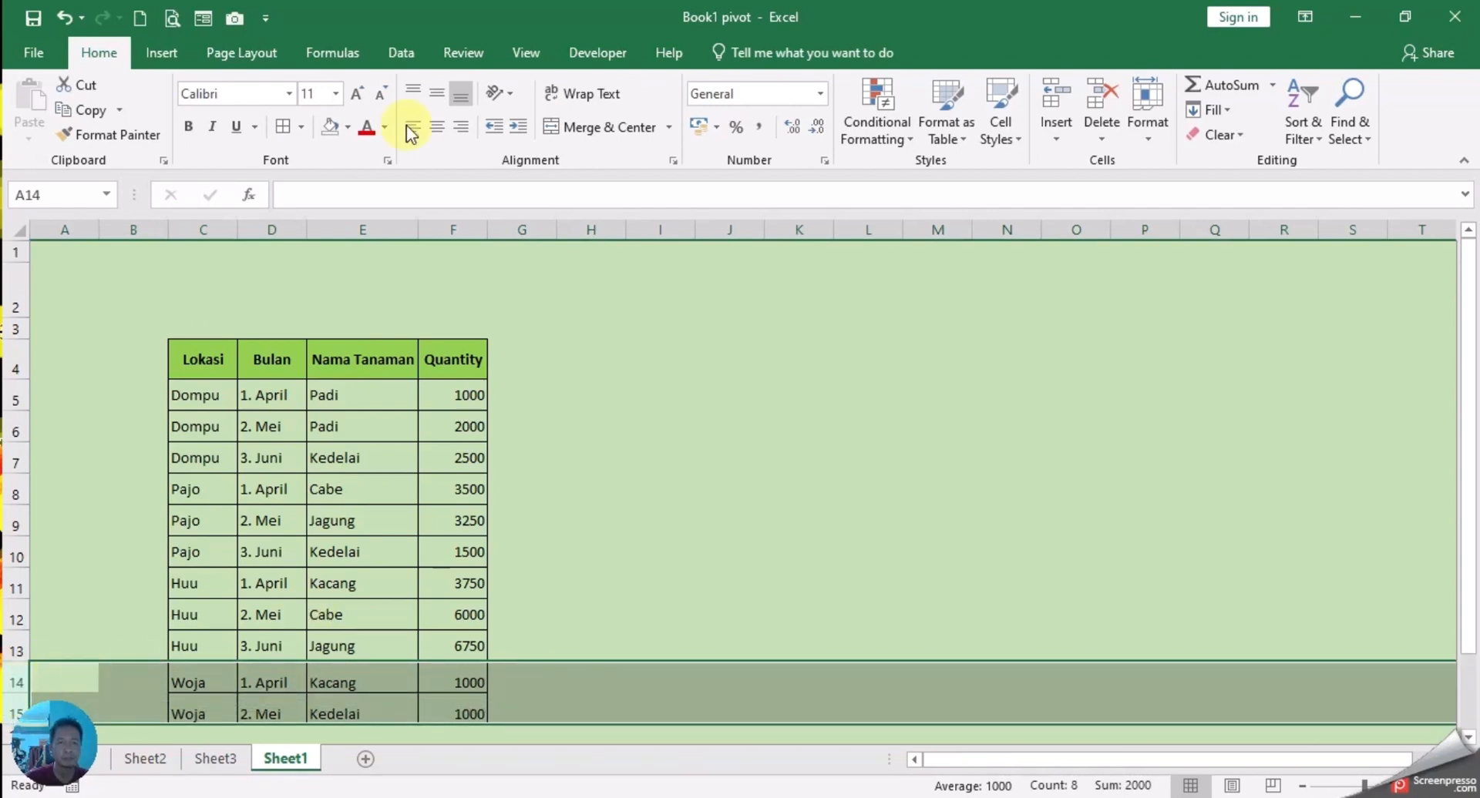
click(441, 95)
click(396, 546)
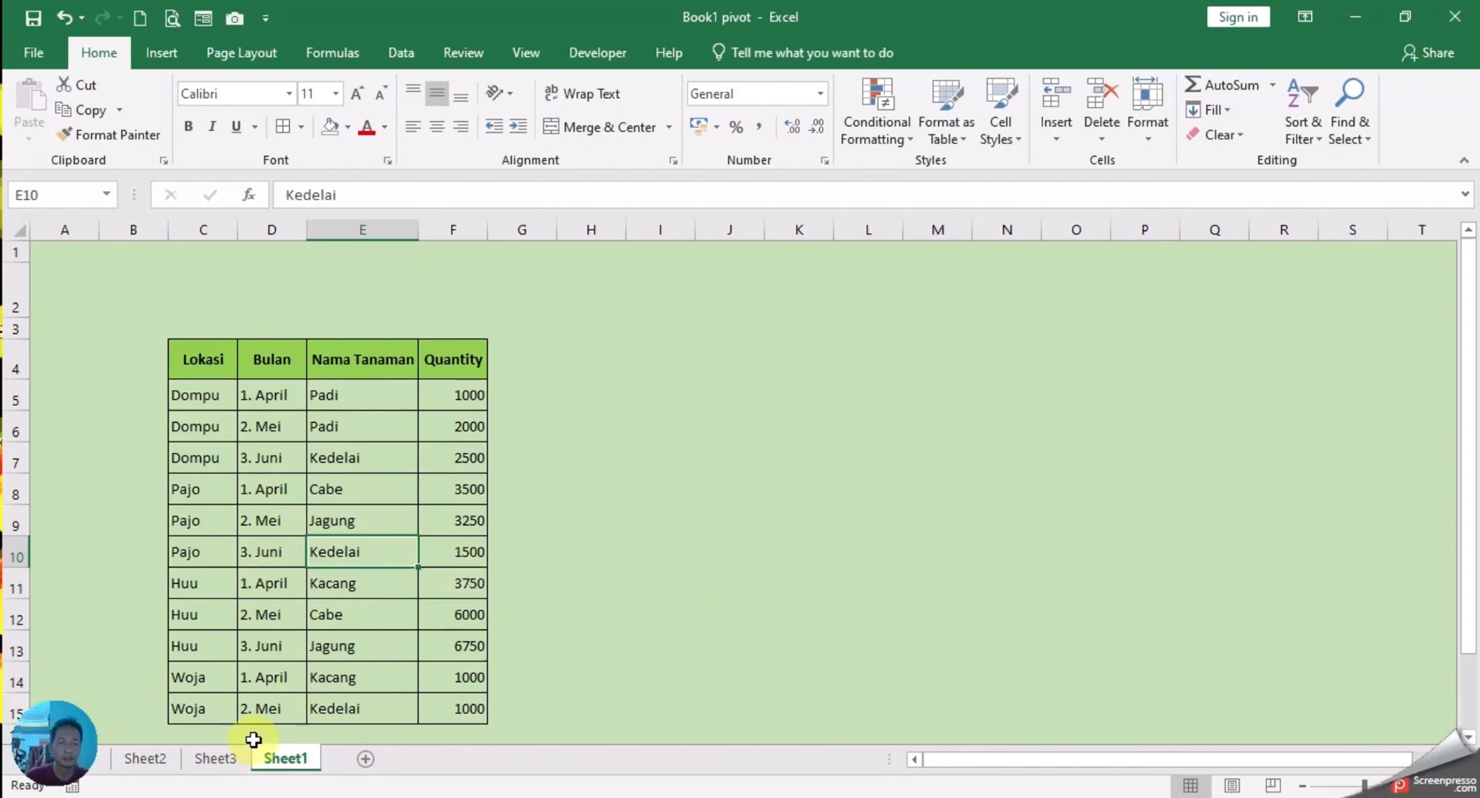
- Try to bring the new Woja rows into the Sheet3 PivotTable by refreshing the workbook data and the PivotTable itself
click(215, 760)
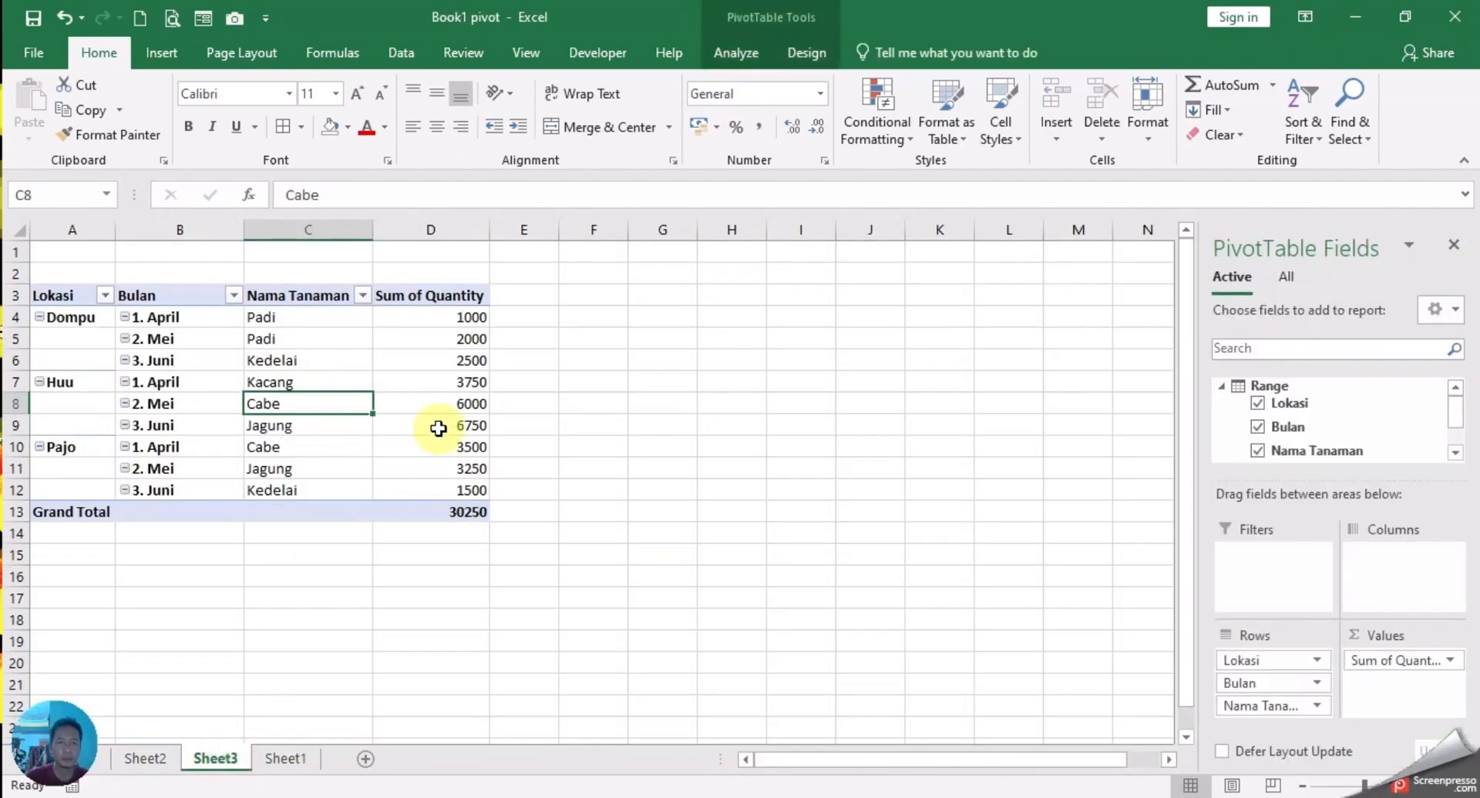
click(401, 54)
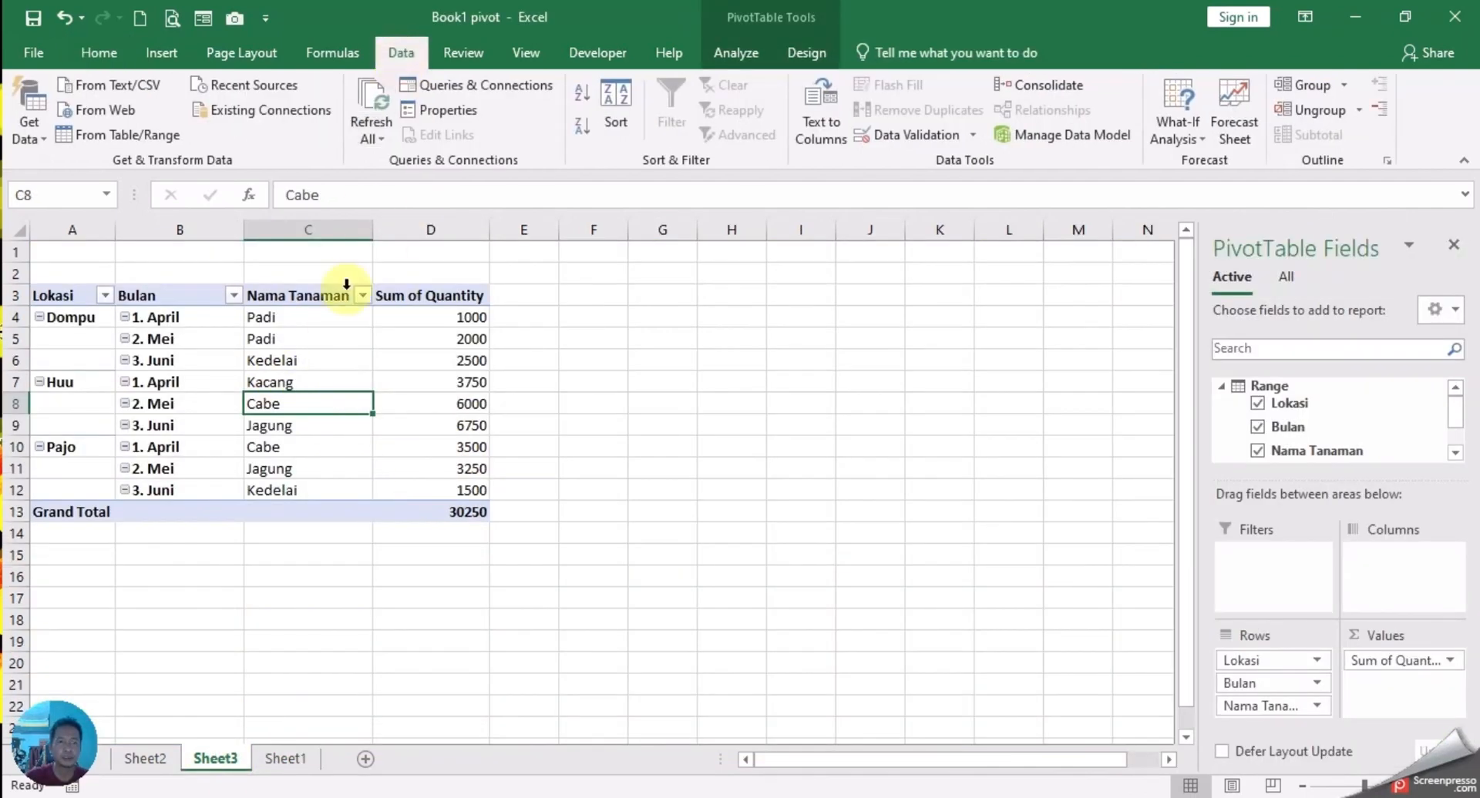
click(374, 137)
click(362, 188)
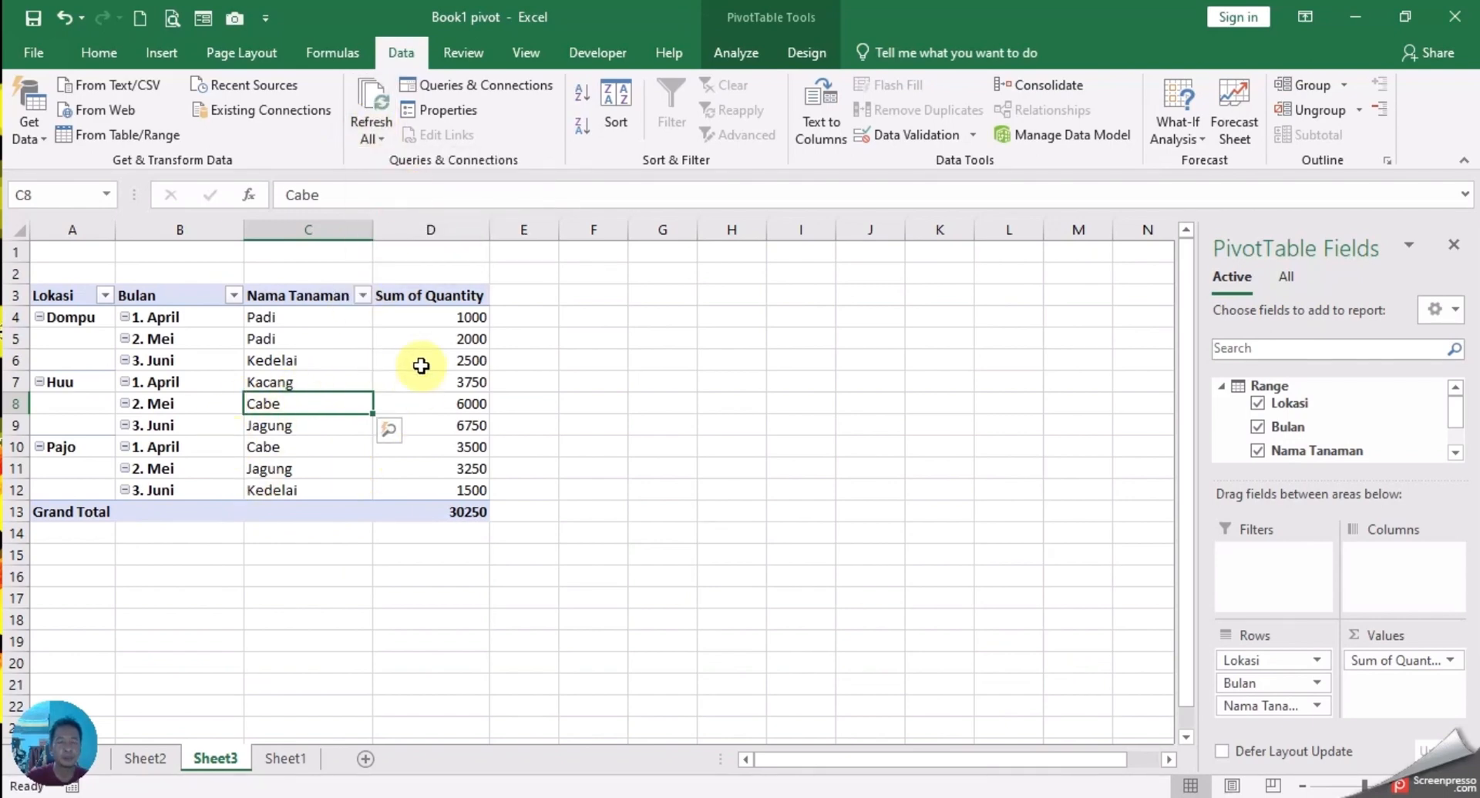
right_click(338, 345)
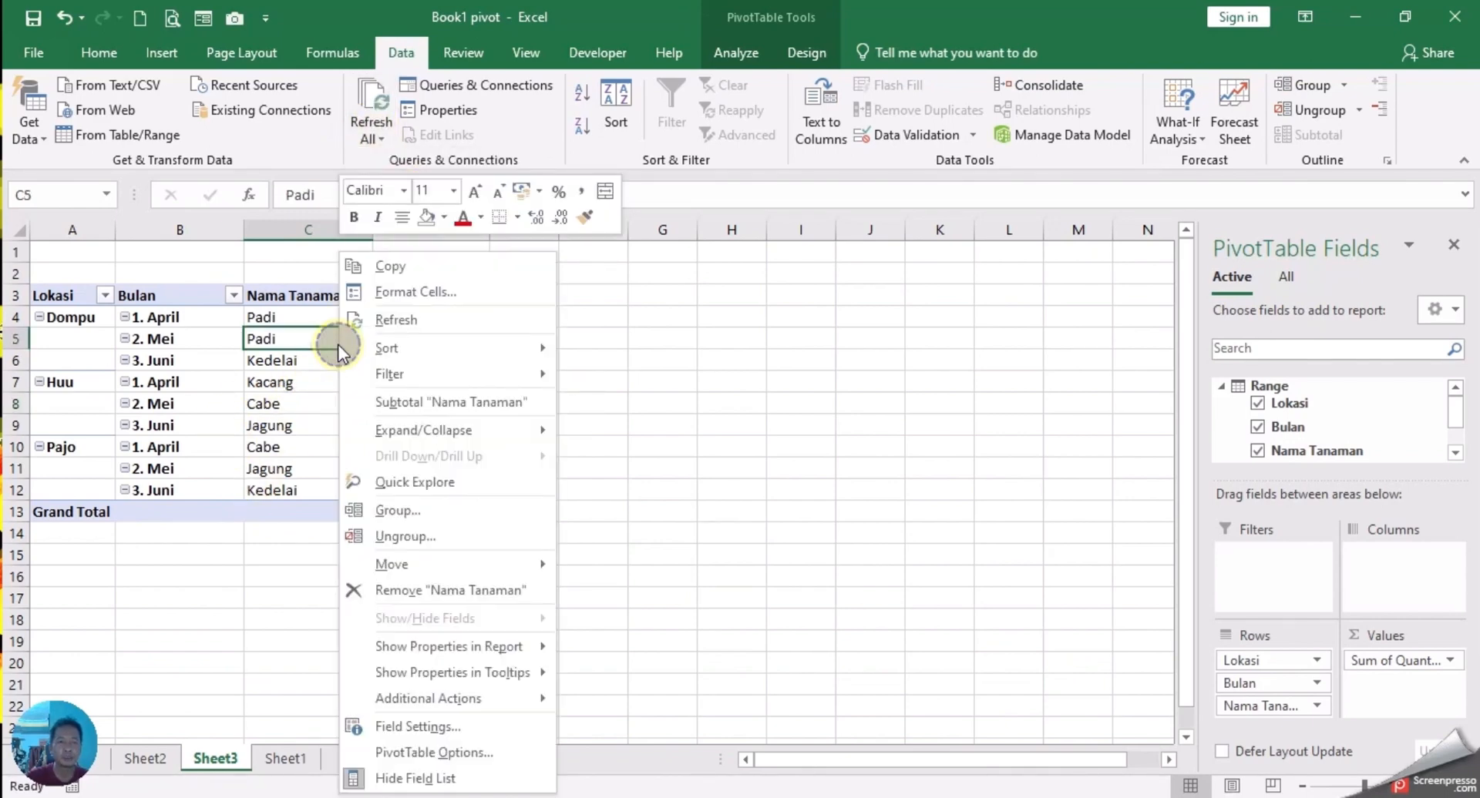
click(438, 321)
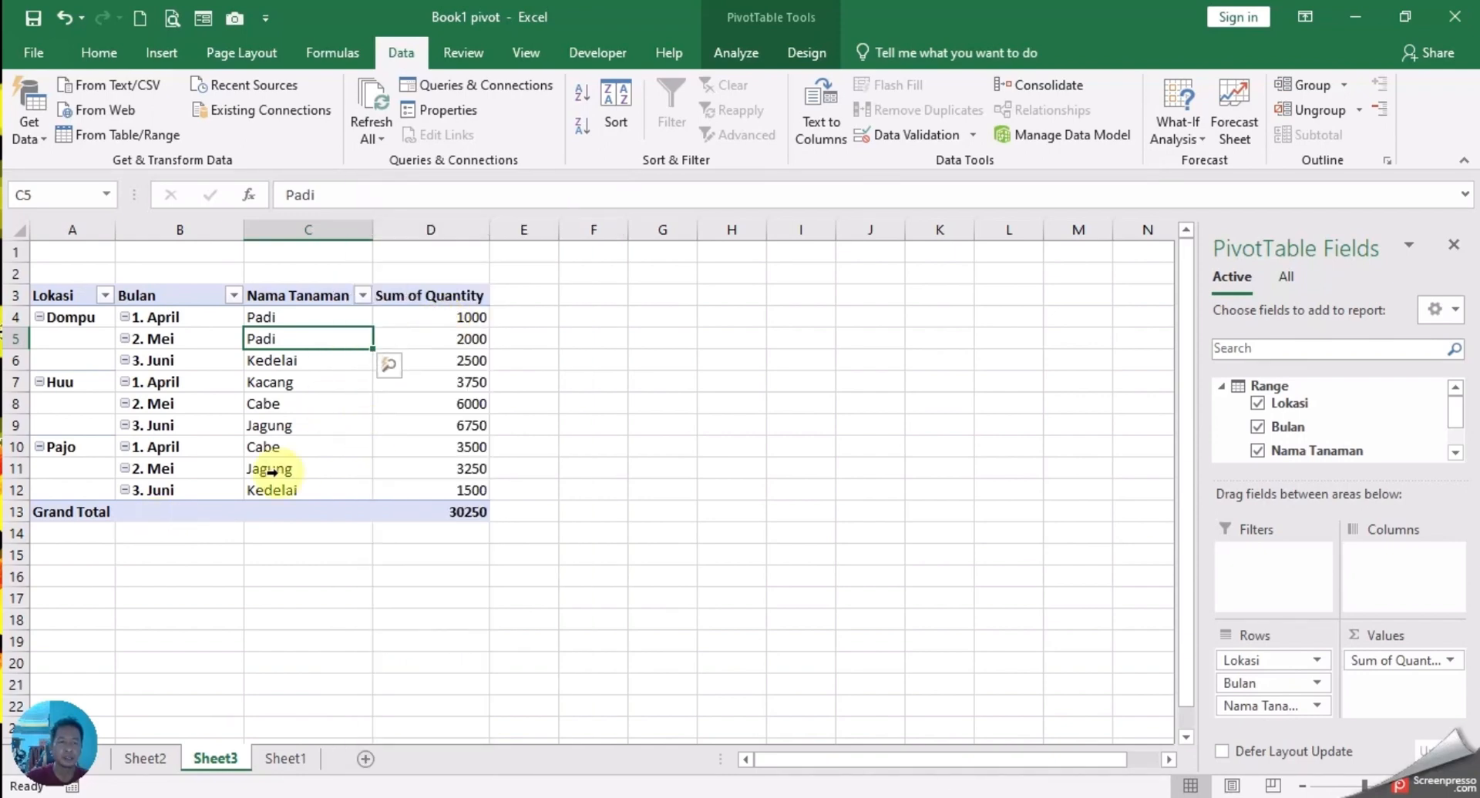
- Convert the Sheet1 data range C4:F15 into an Excel table that has headers
click(285, 759)
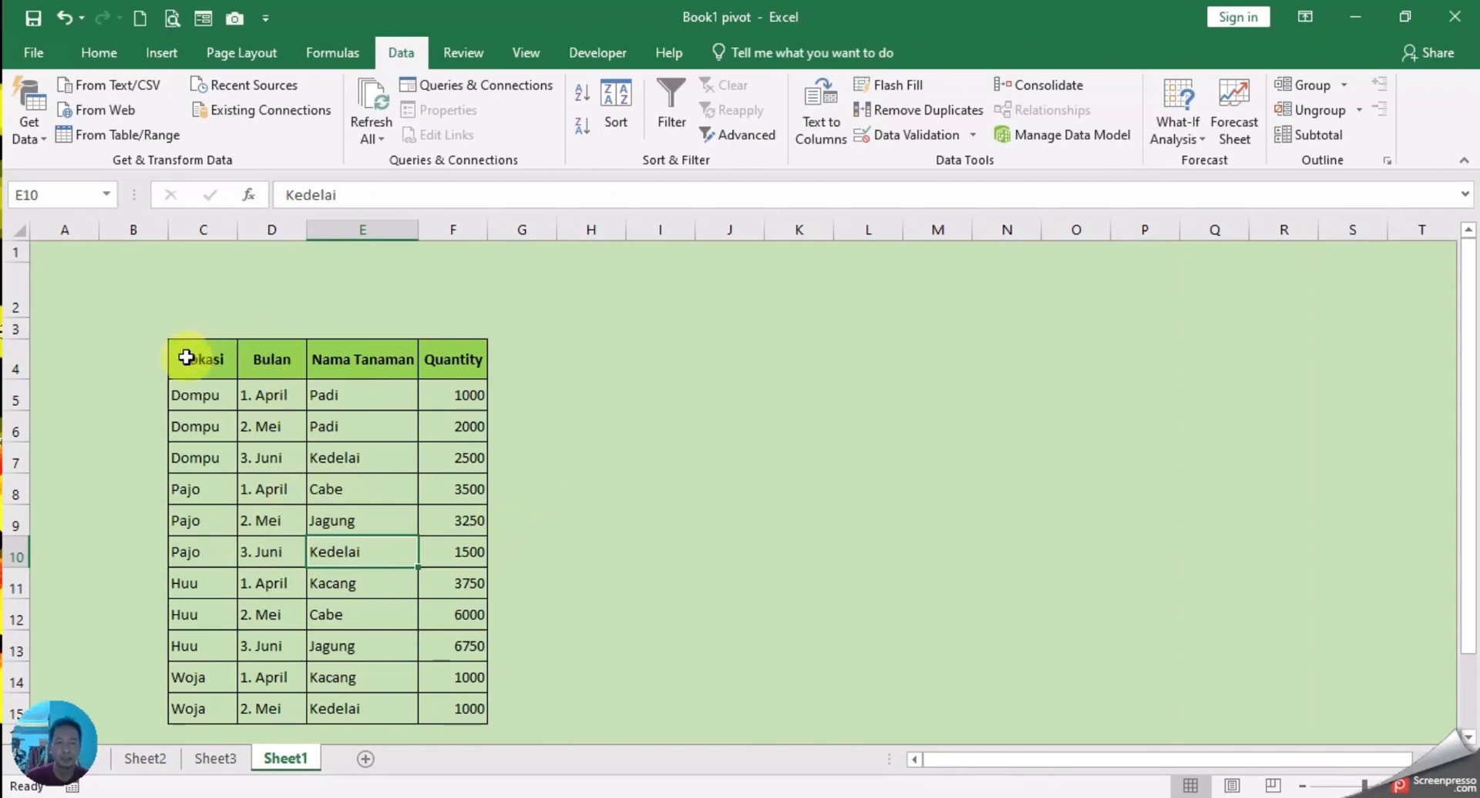
drag(190, 357, 463, 713)
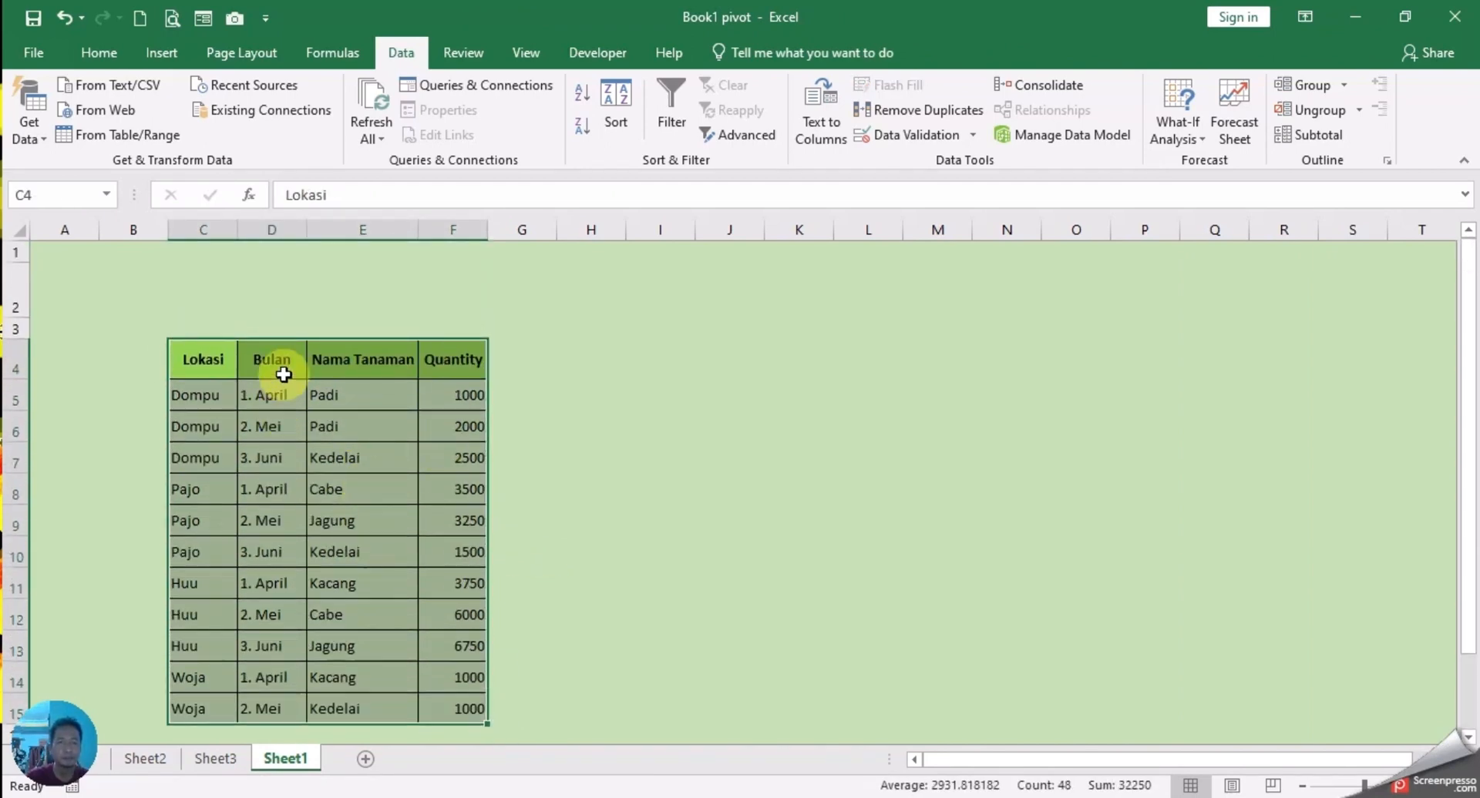
click(161, 51)
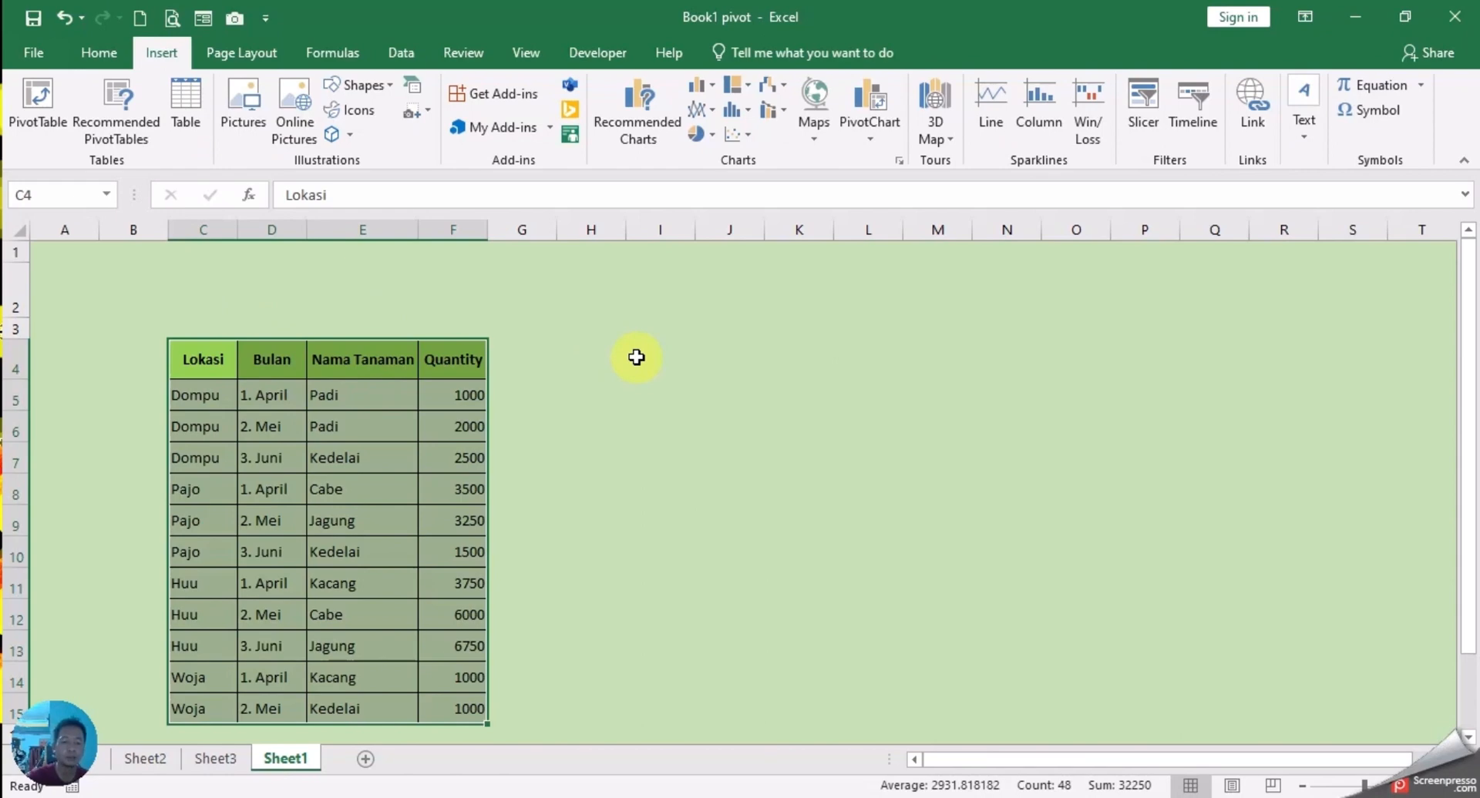
key(ctrl+t)
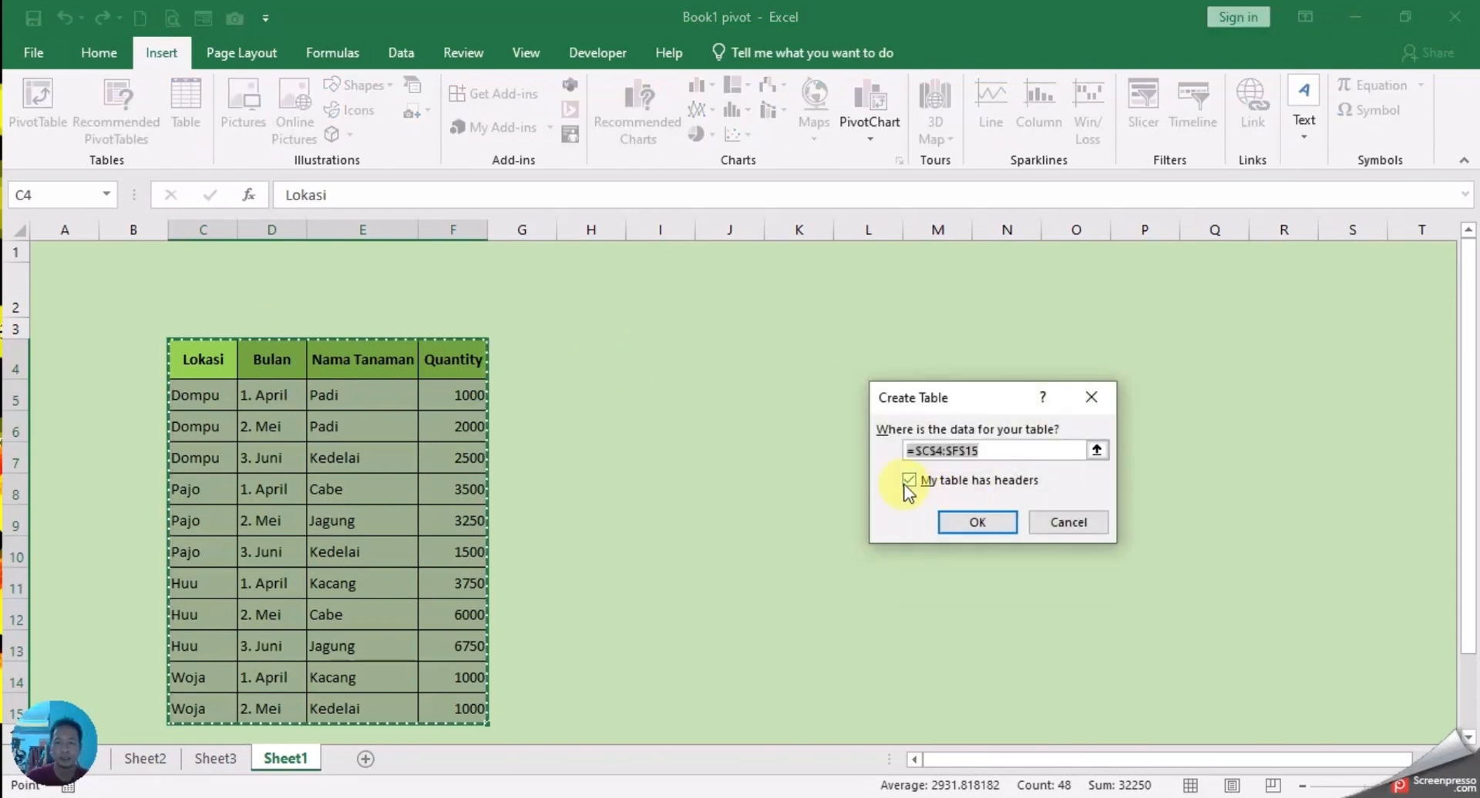
click(909, 480)
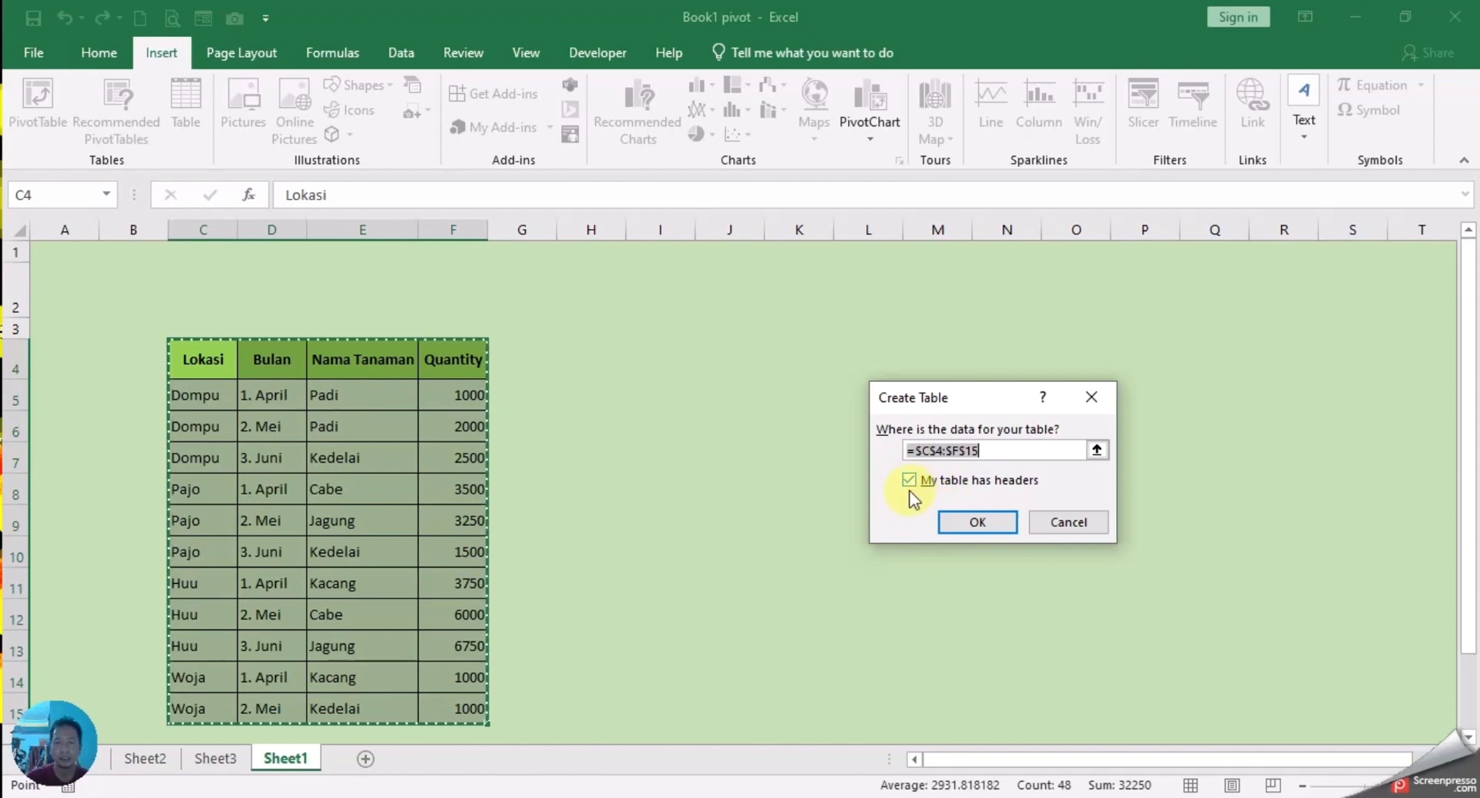
click(977, 523)
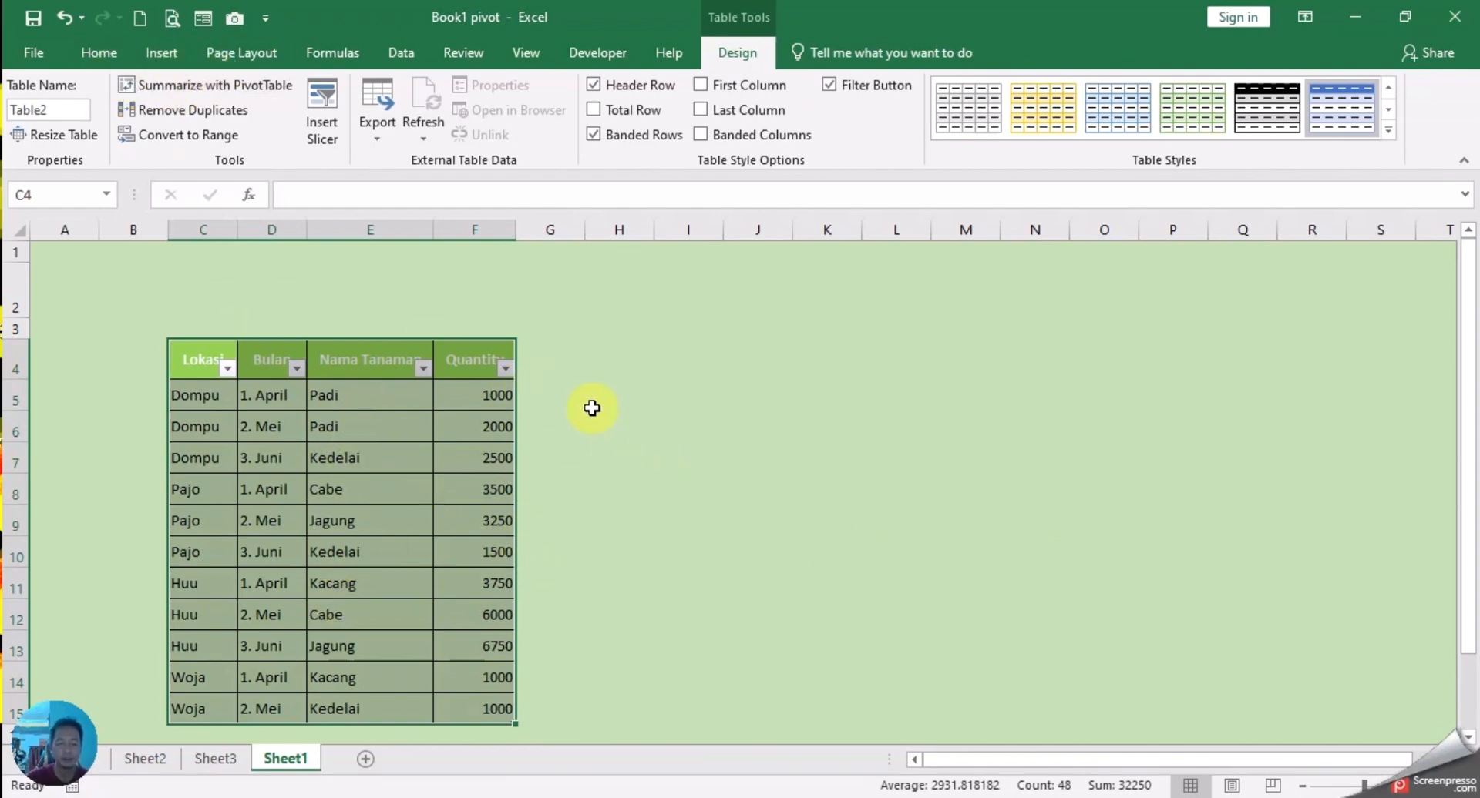
- Create a PivotTable from the Sheet1 table on a new worksheet, with Lokasi, Bulan and Nama Tanaman as rows and Quantity as values
key(alt+n)
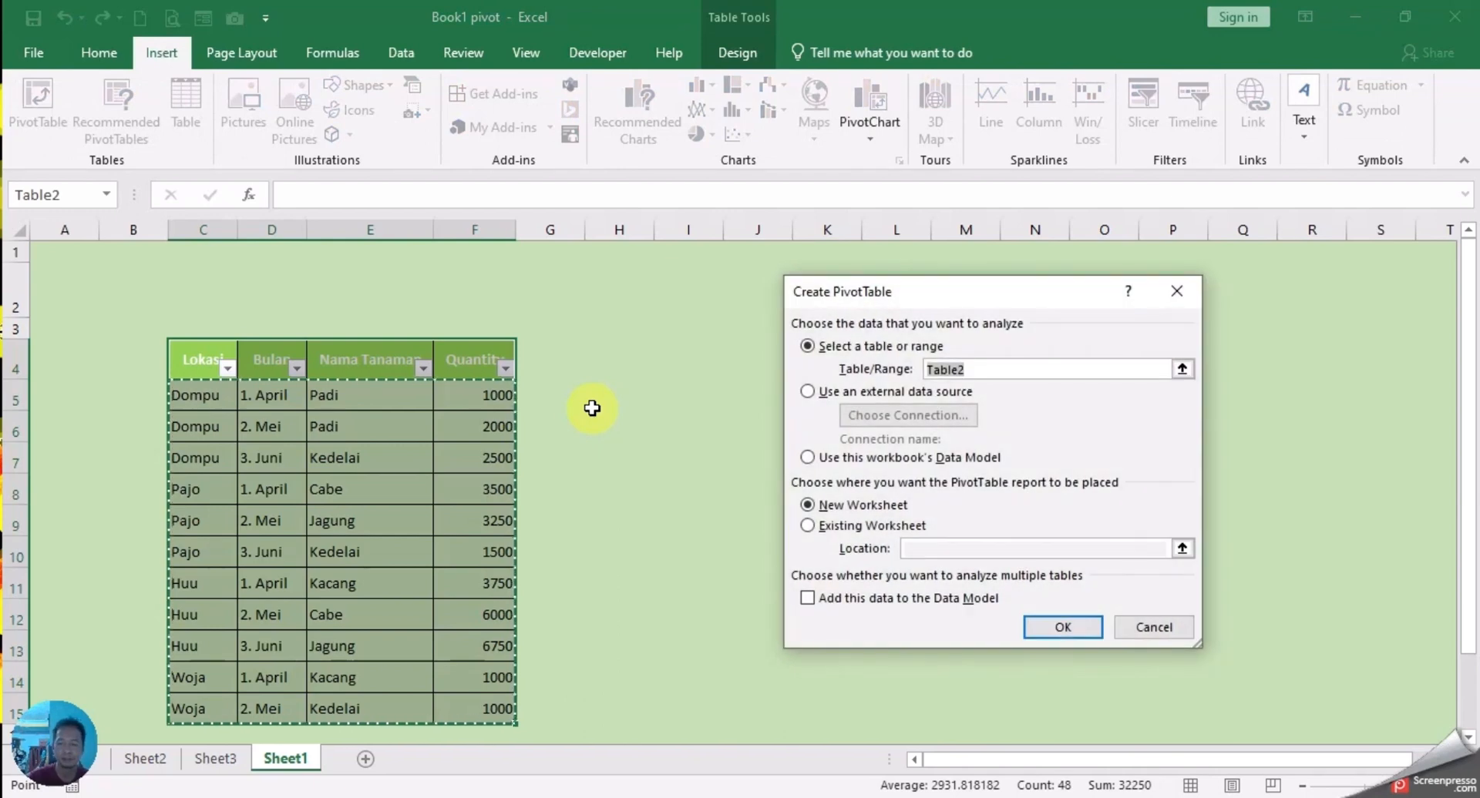
key(Escape)
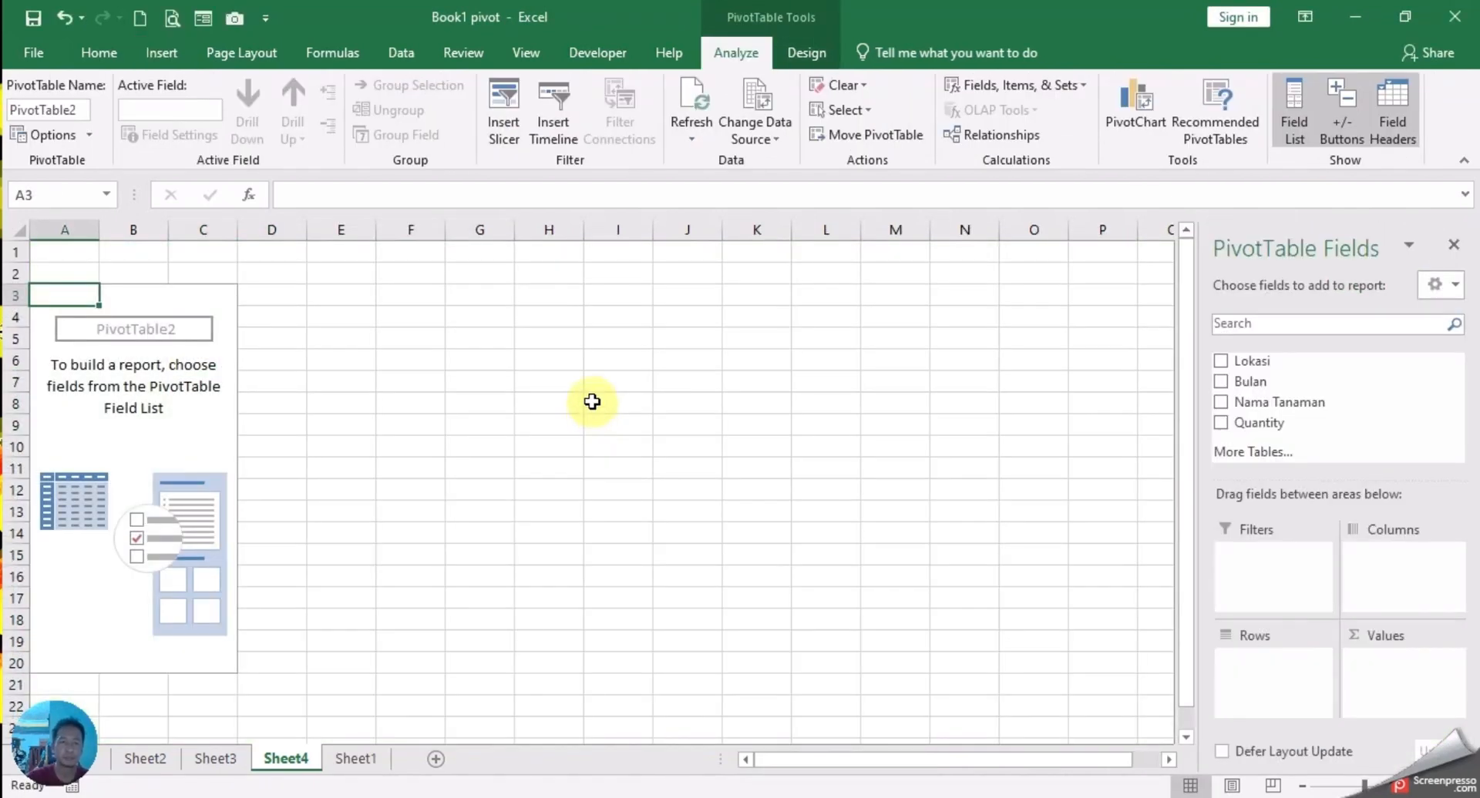
click(1221, 361)
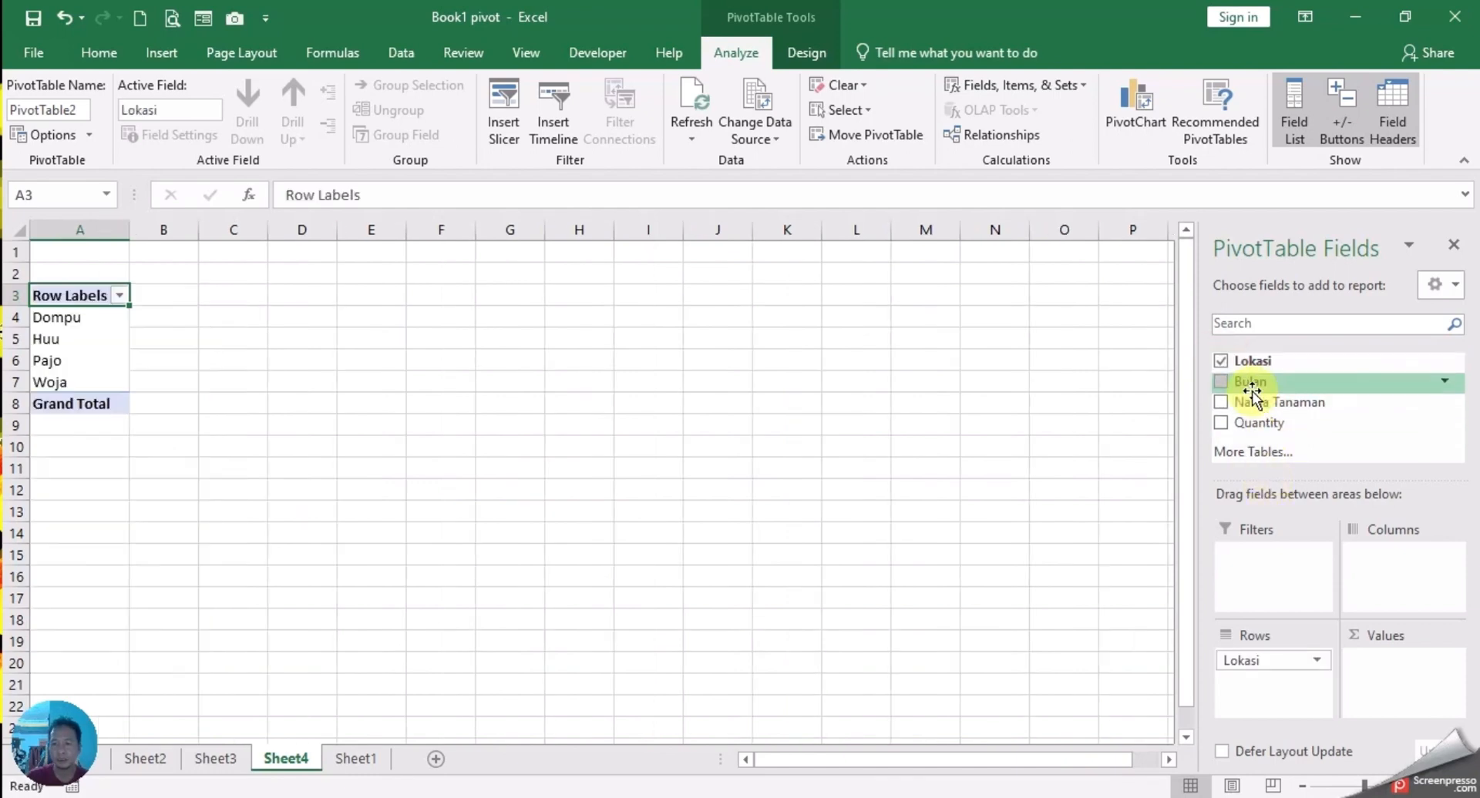
click(1220, 382)
click(1222, 403)
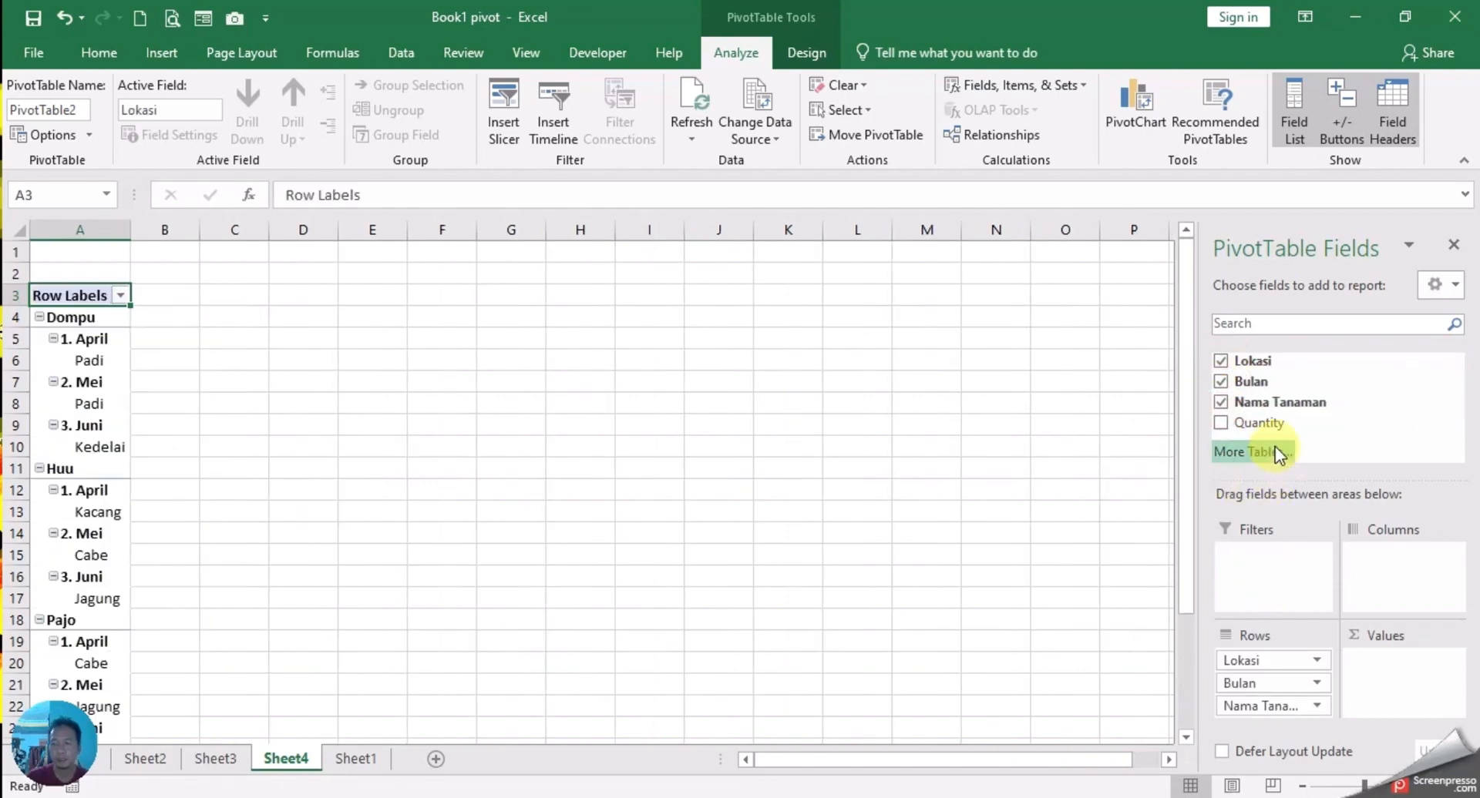
drag(1260, 423, 1375, 681)
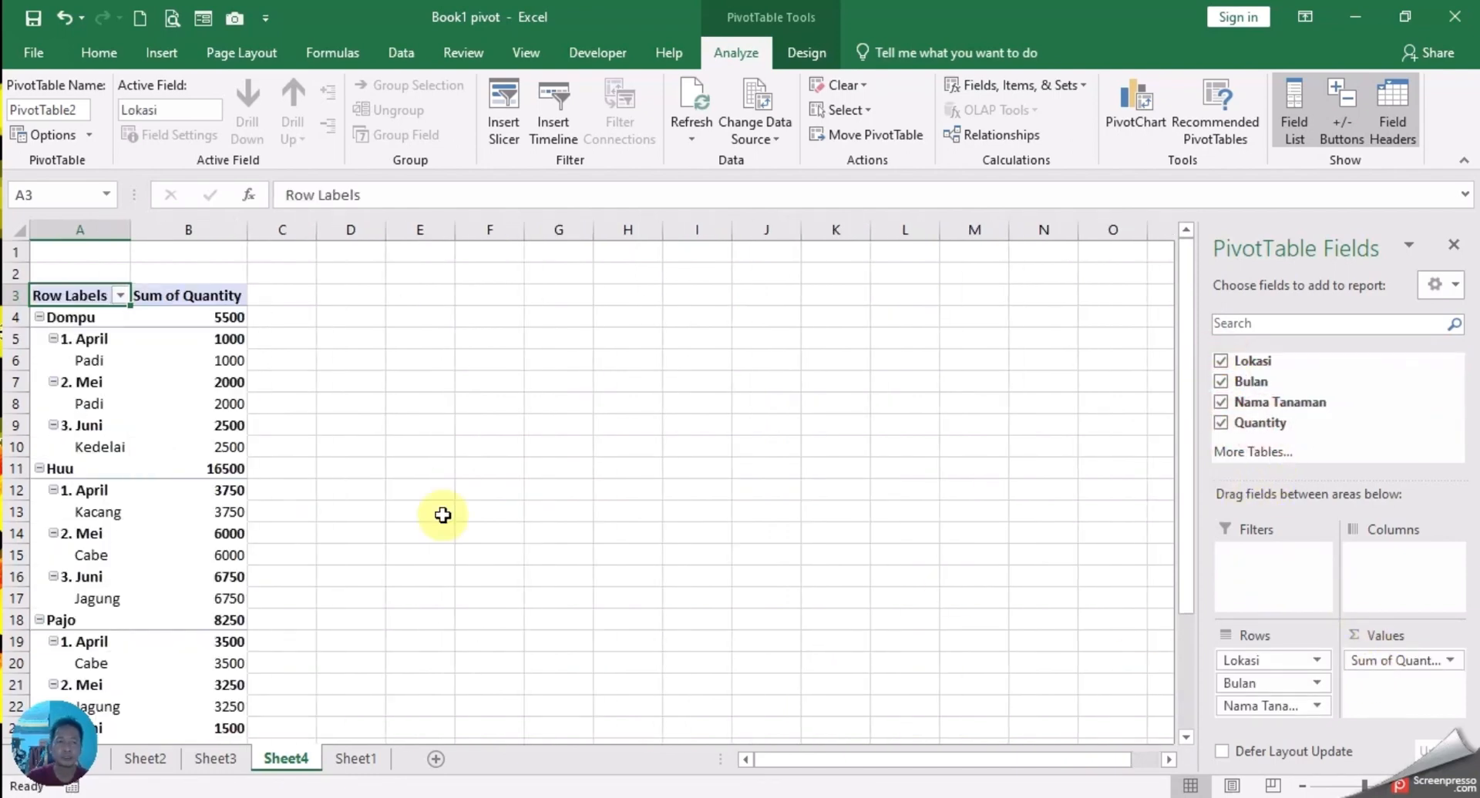
- Show the new PivotTable in tabular form without subtotals
click(806, 53)
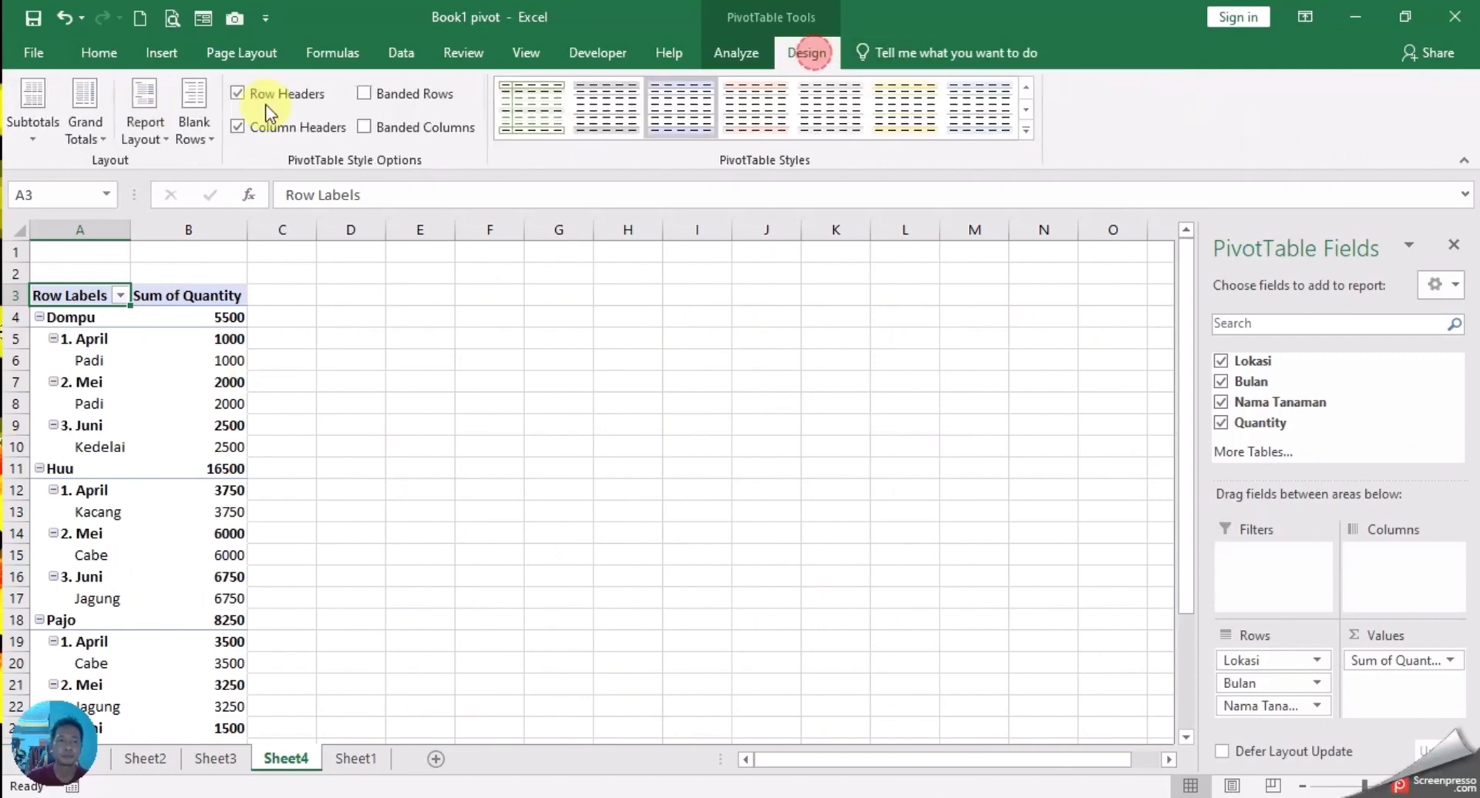
click(146, 112)
click(260, 274)
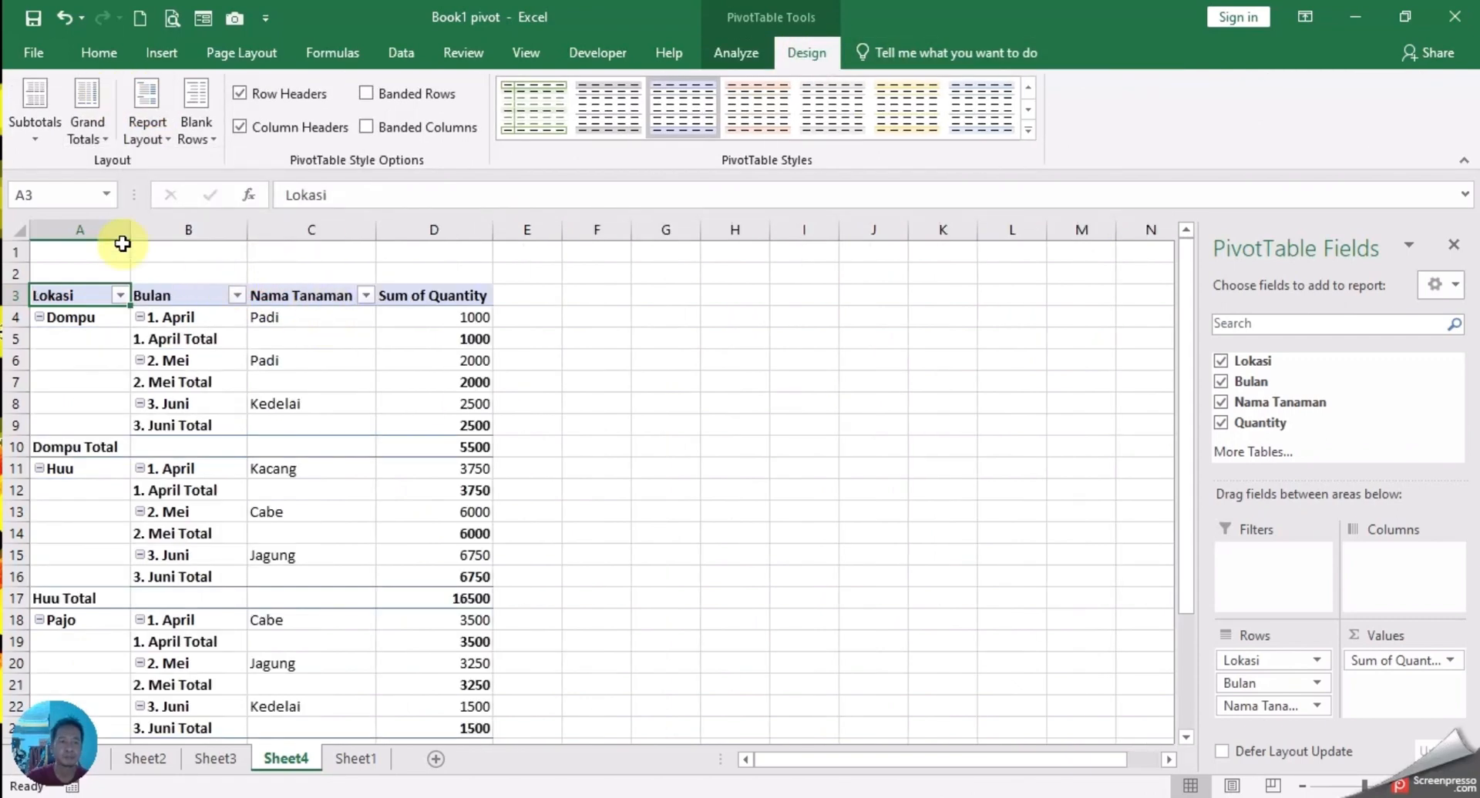
click(35, 112)
click(54, 168)
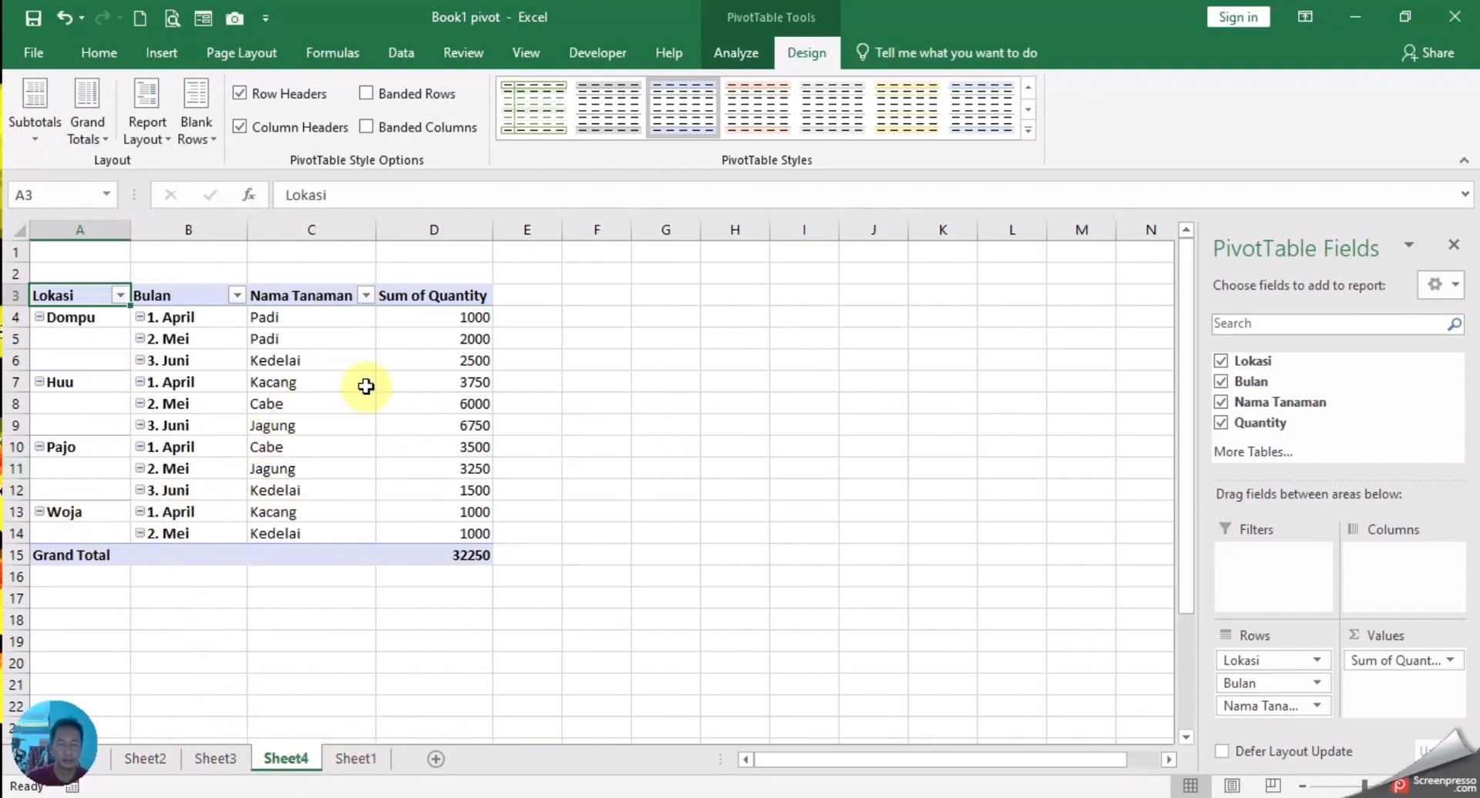
- Add two rows below the Sheet1 table with Lokasi Pekat in C16 and C17
click(356, 760)
scroll(420, 518, down, 2)
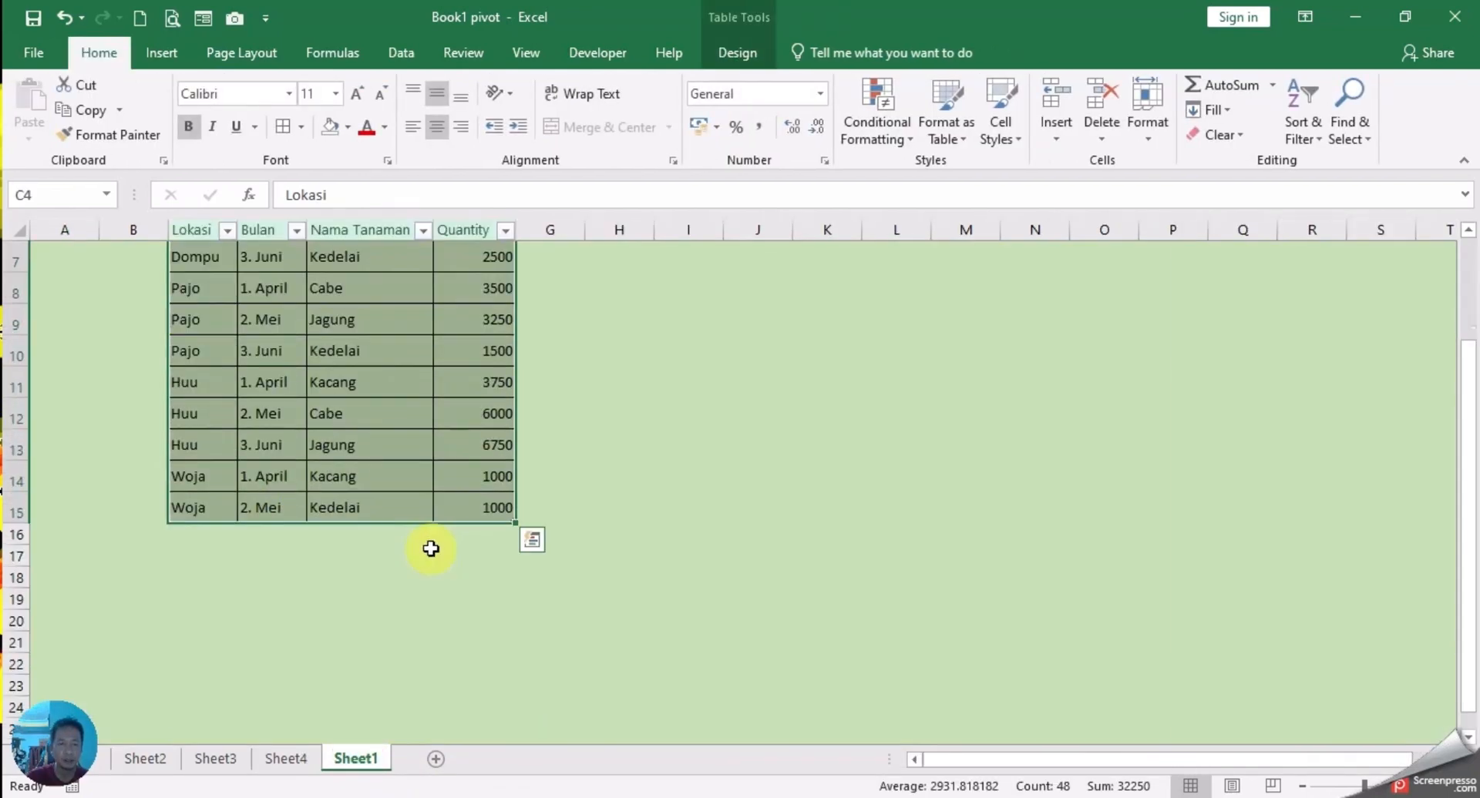
click(210, 538)
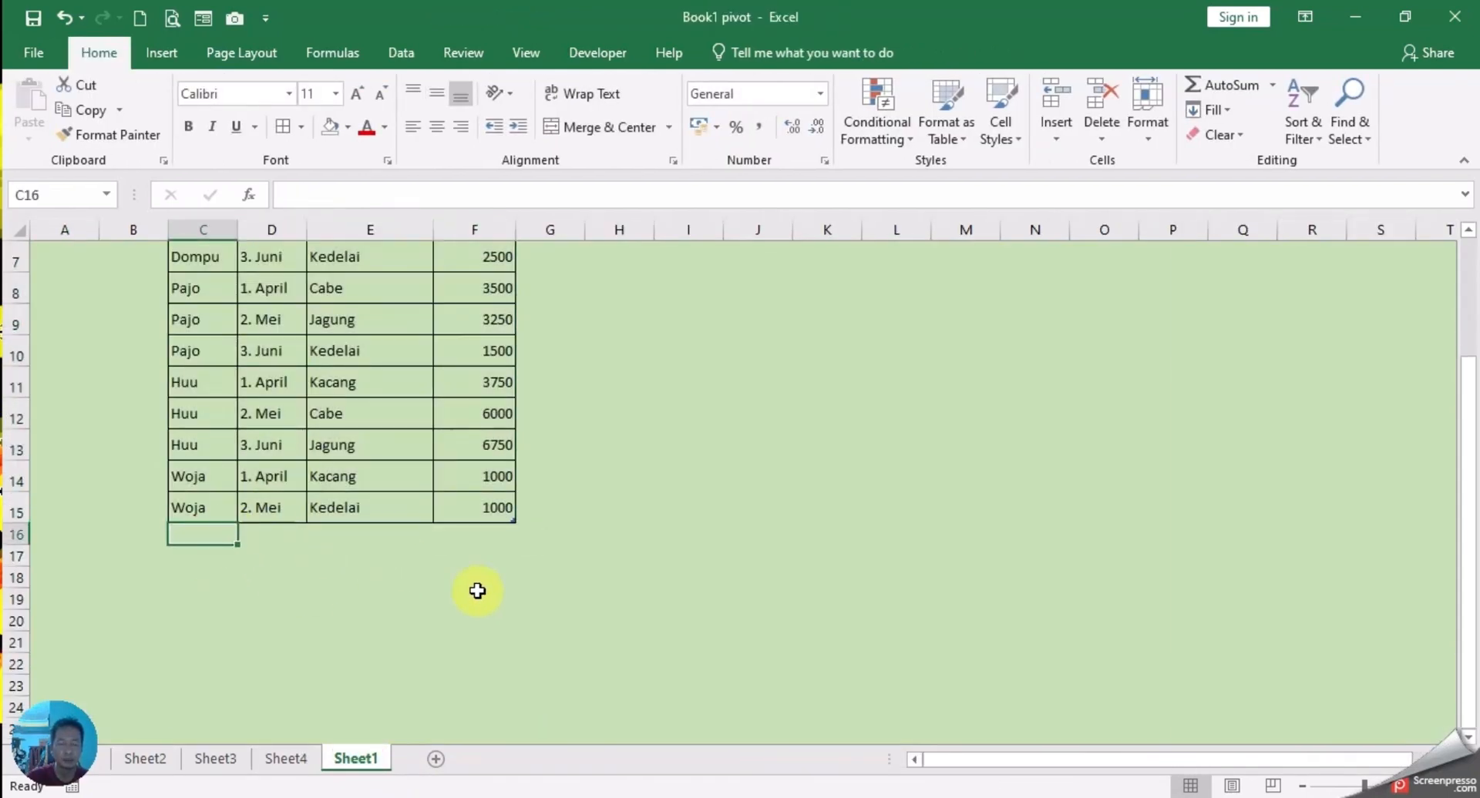
text(Pekat)
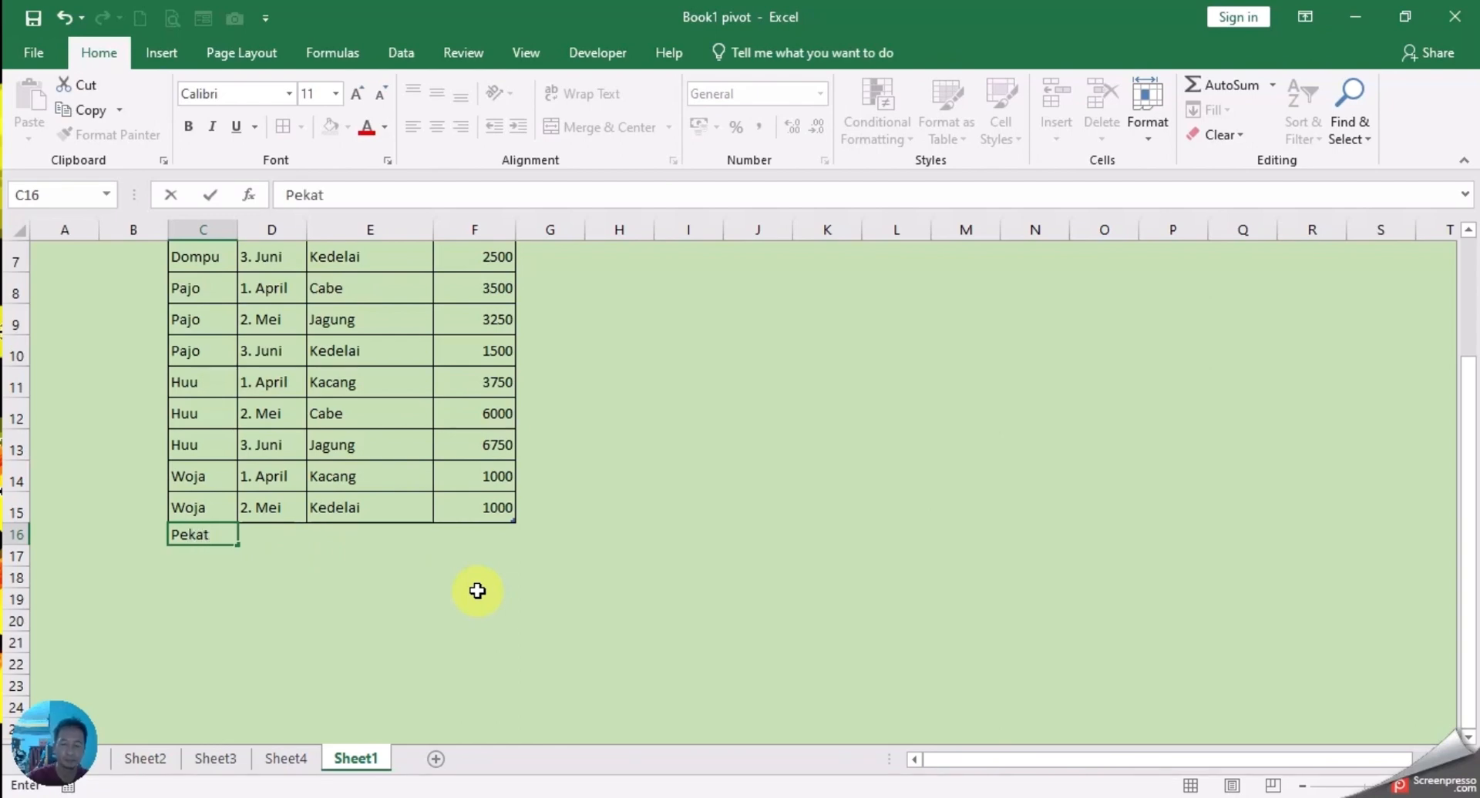
key(Return)
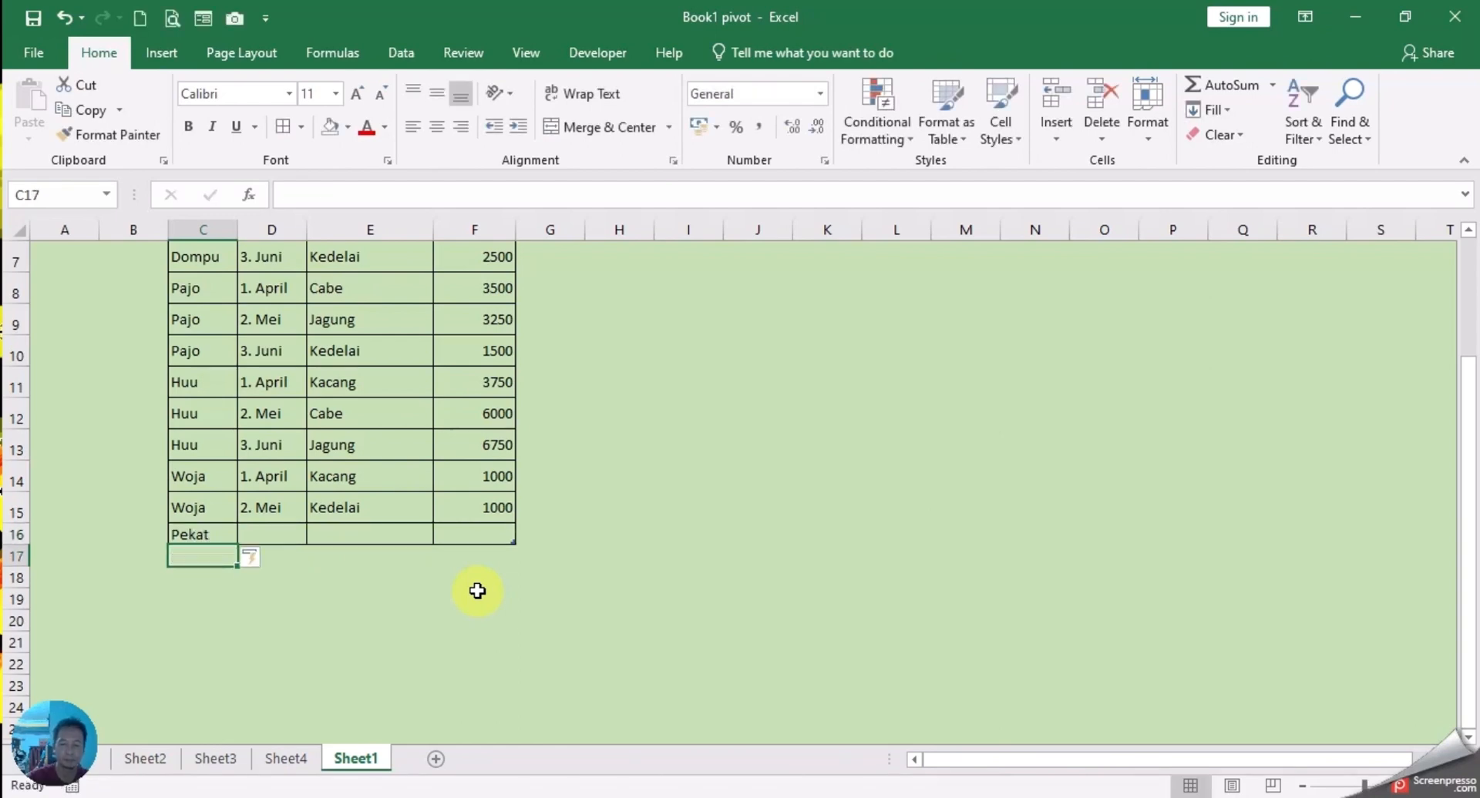
text(Pekat)
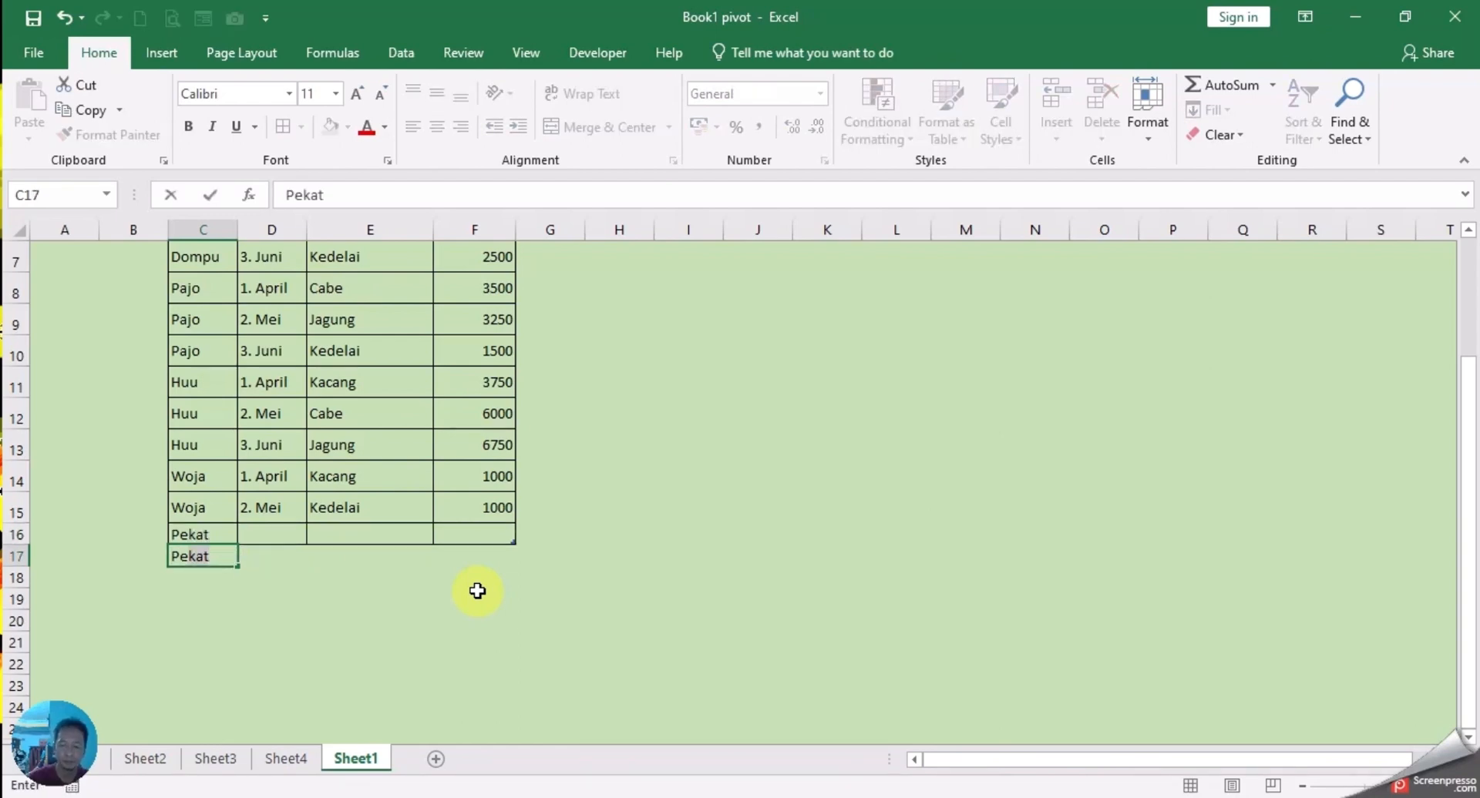
key(Tab)
key(Up)
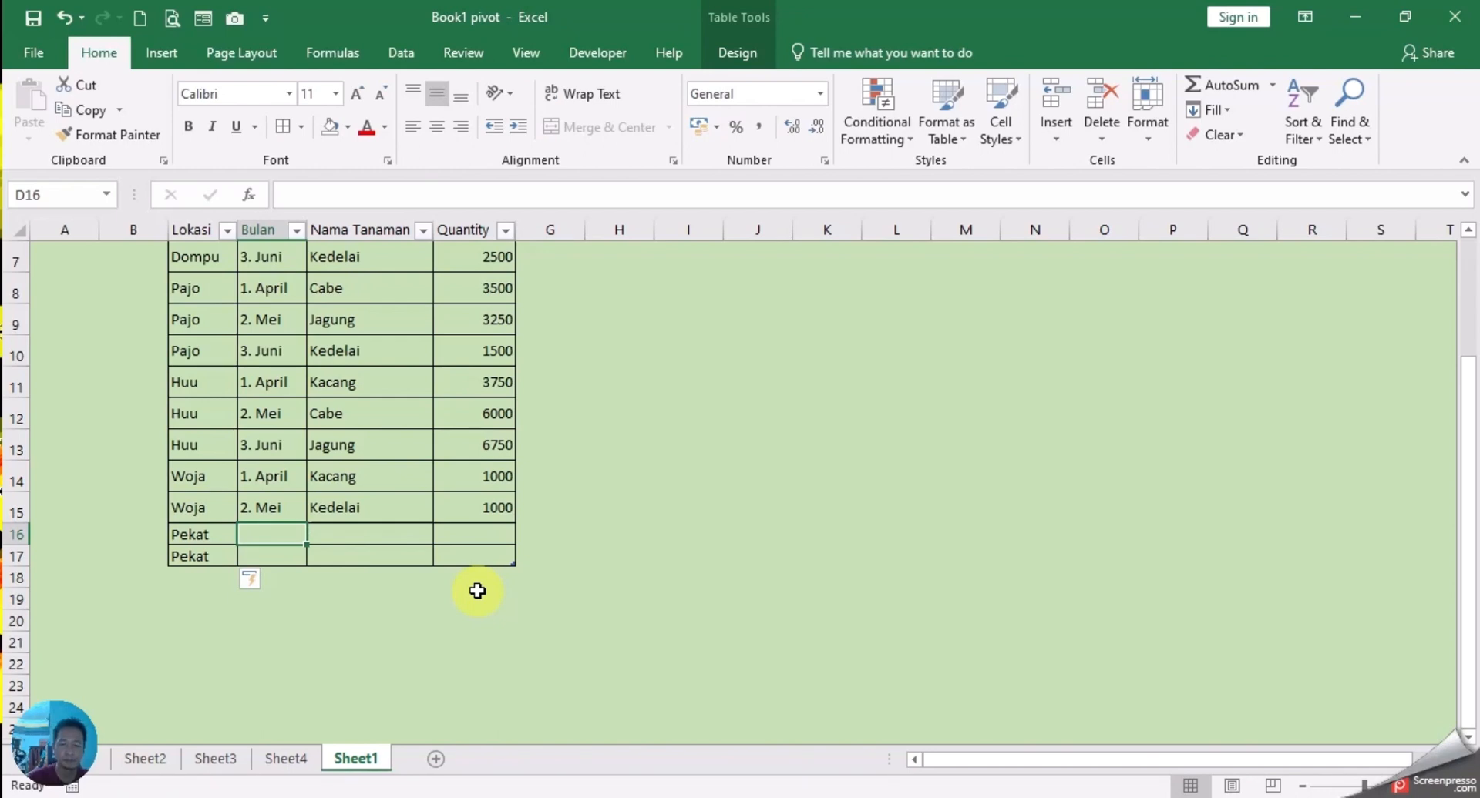
- Fill in Bulan for the two Pekat rows: 1. April in D16 and 2. Mei in D17
text(1.)
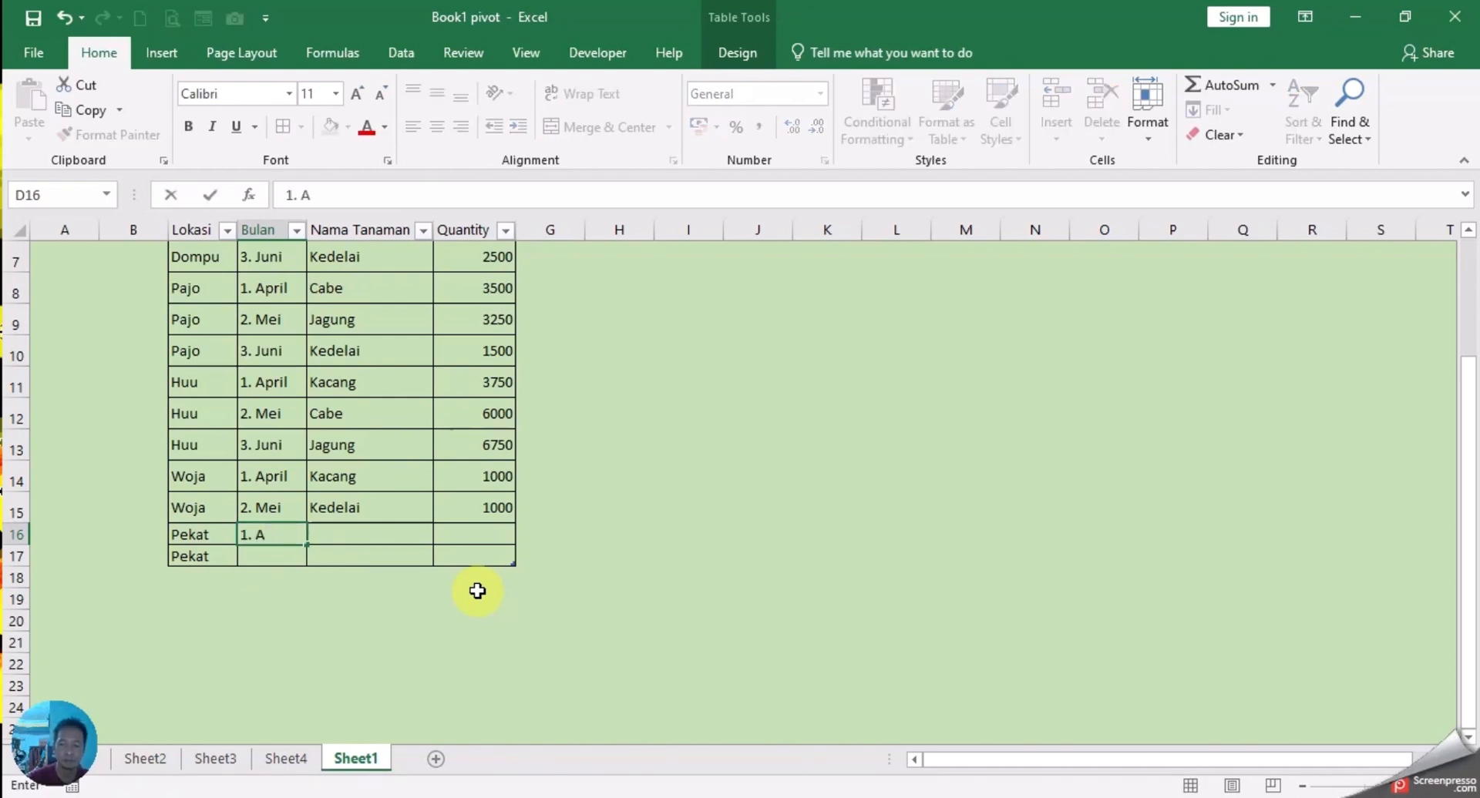
text( Apr)
key(Return)
text(2)
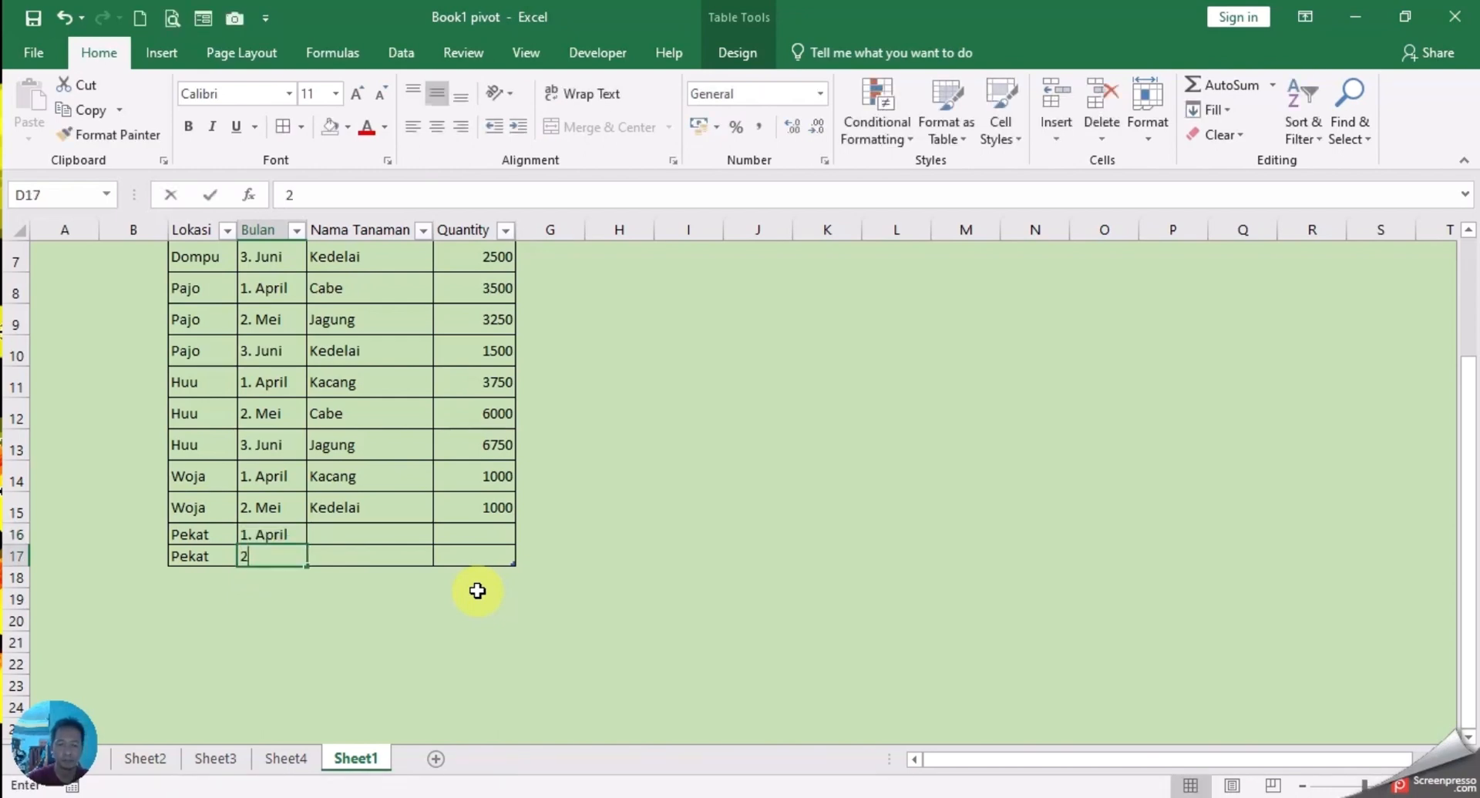
text(. Mei)
key(Tab)
key(Up)
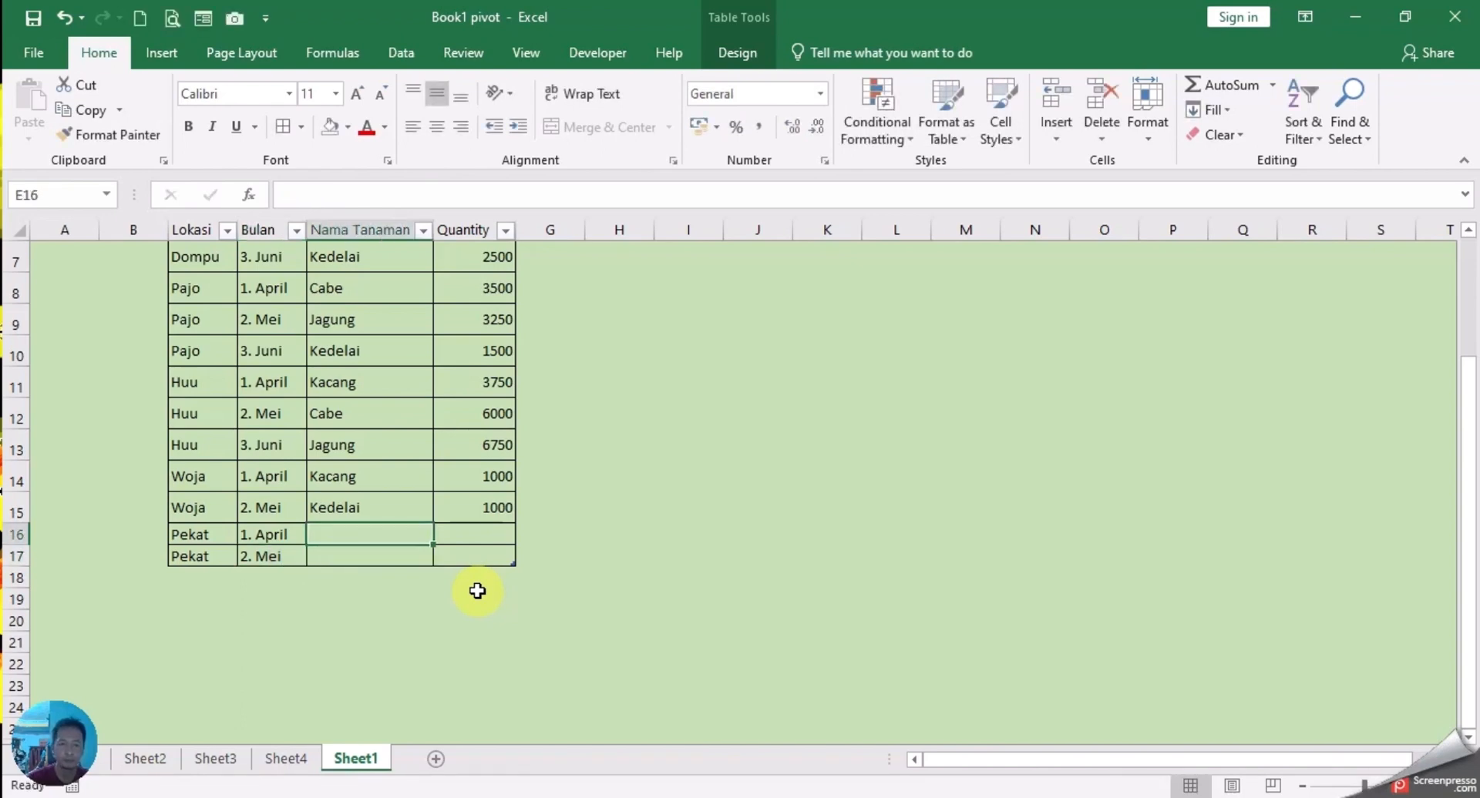
- Fill in Nama Tanaman for the two Pekat rows: Jagung in E16 and Padi in E17
text(Ja)
key(Return)
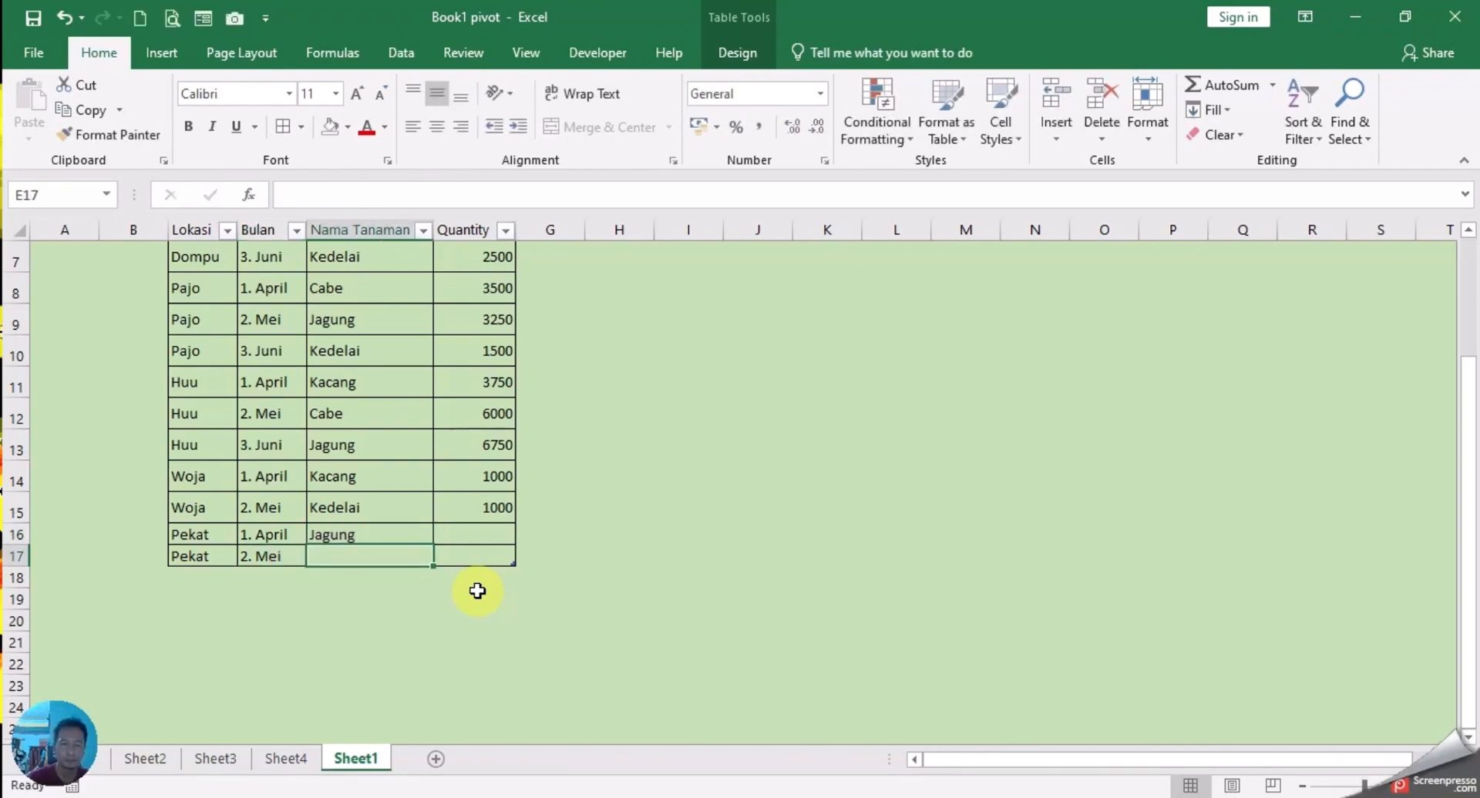
text(padi)
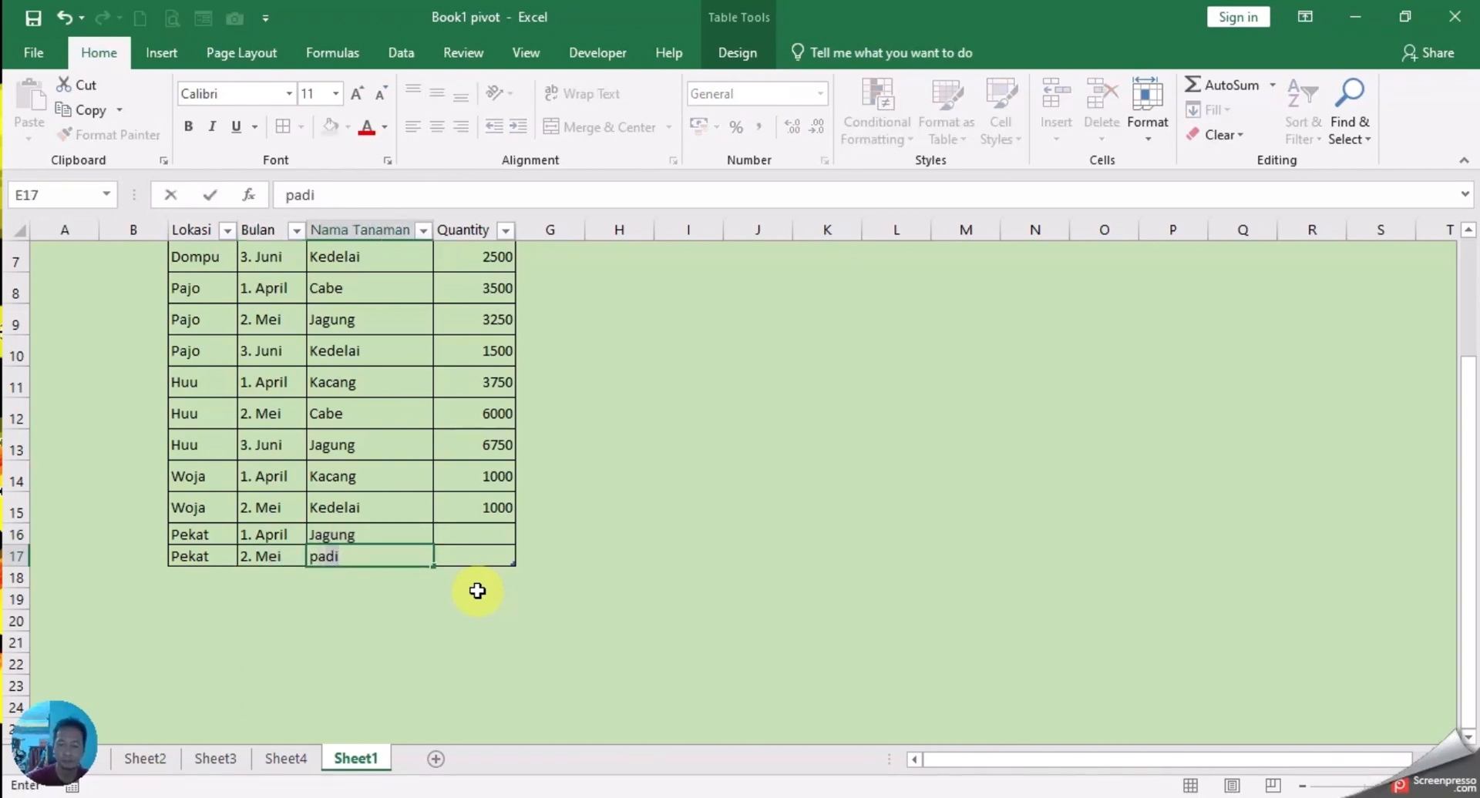
key(Right)
key(Up)
- Enter Quantity 2000 in F16 and 3000 in F17, and make both Pekat rows taller with middle vertical alignment
text(200)
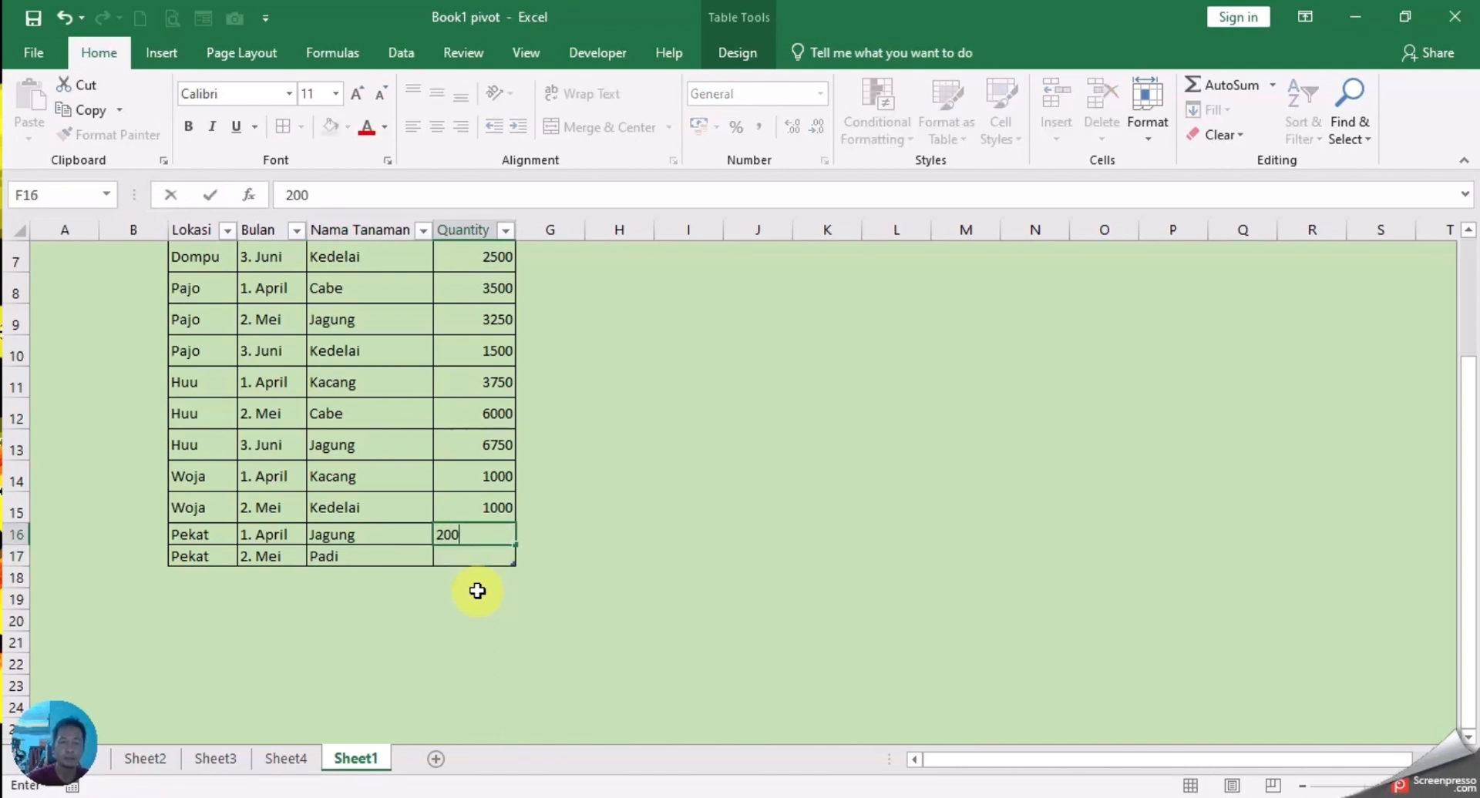
key(Return)
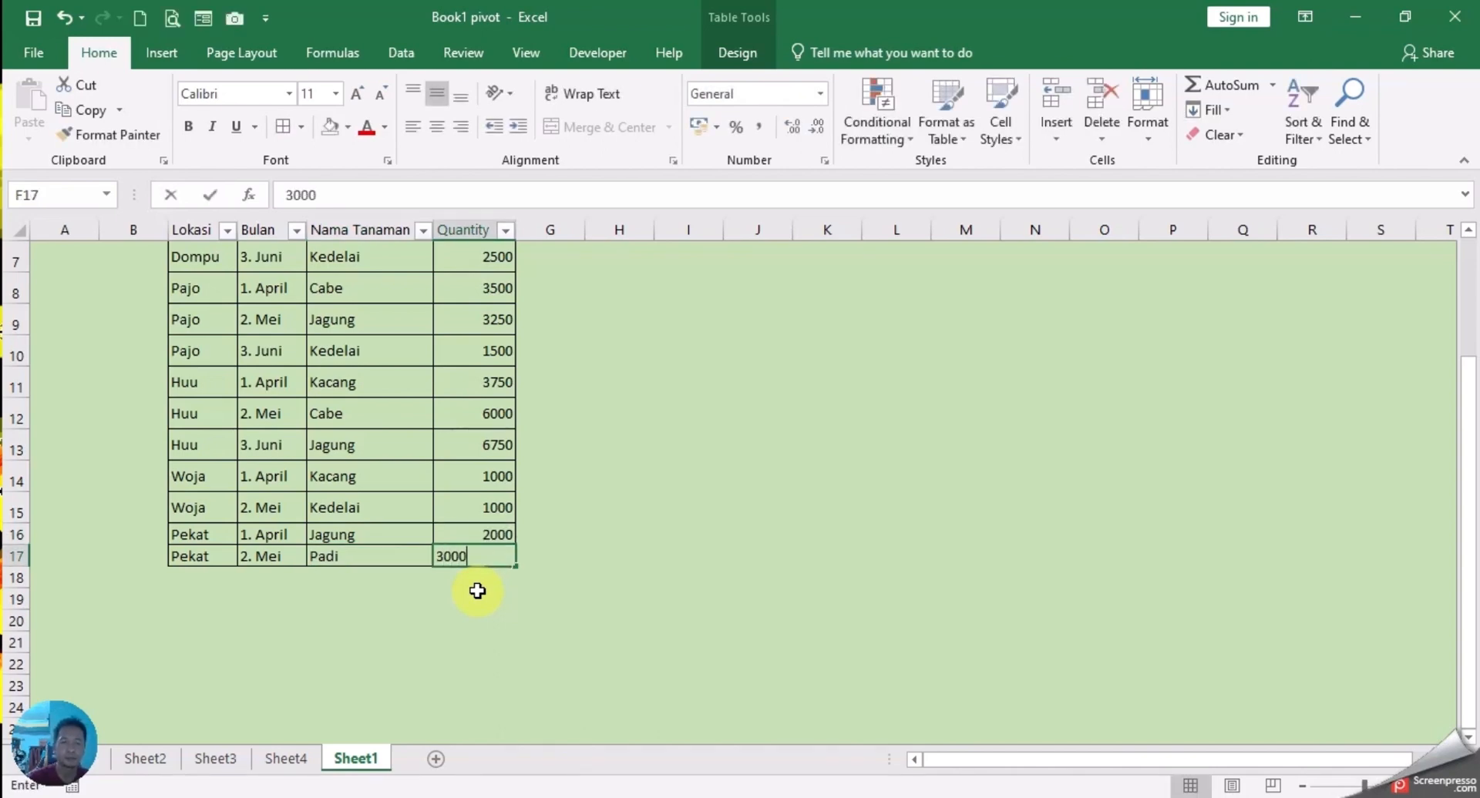
text(3000)
key(Return)
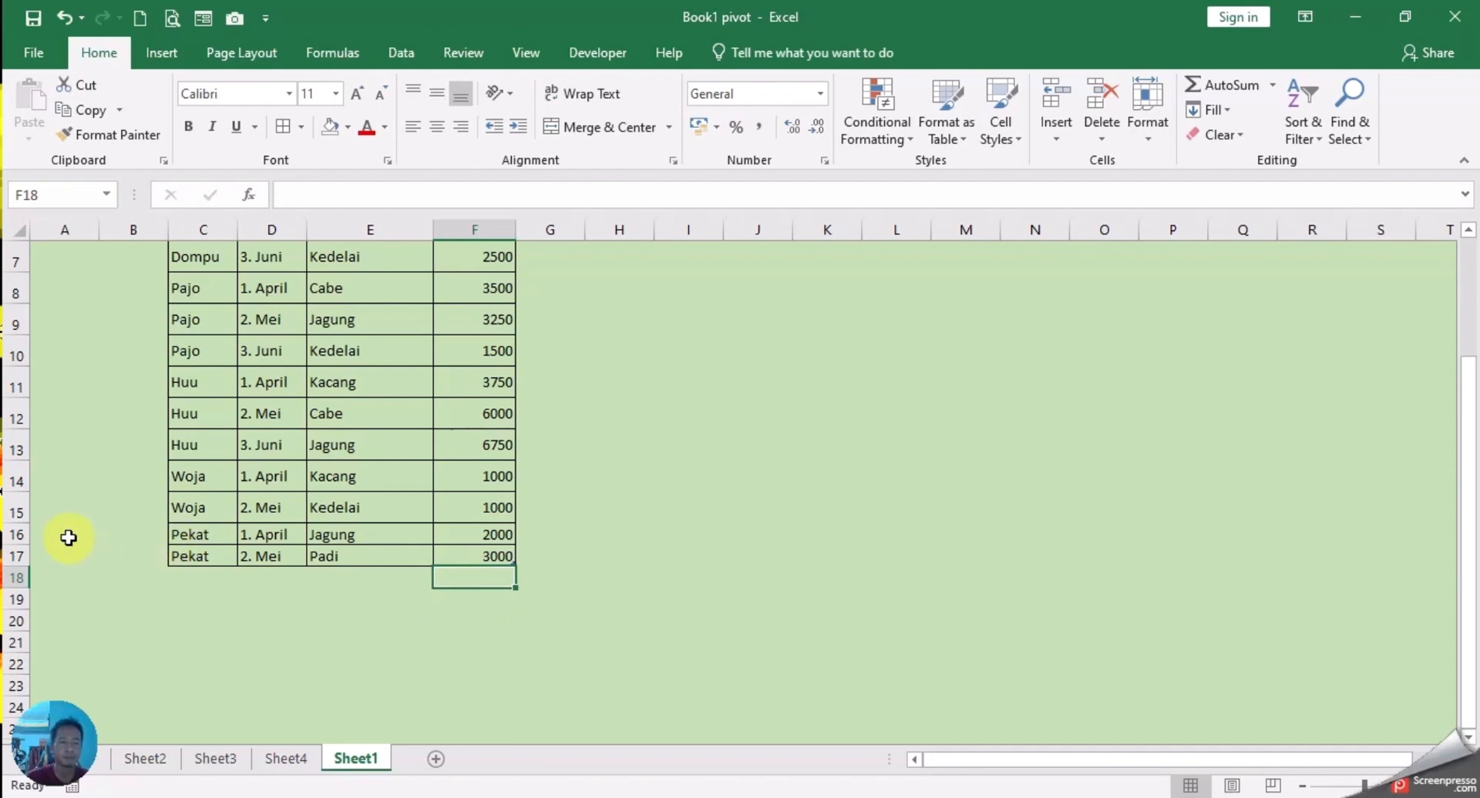
drag(18, 536, 19, 587)
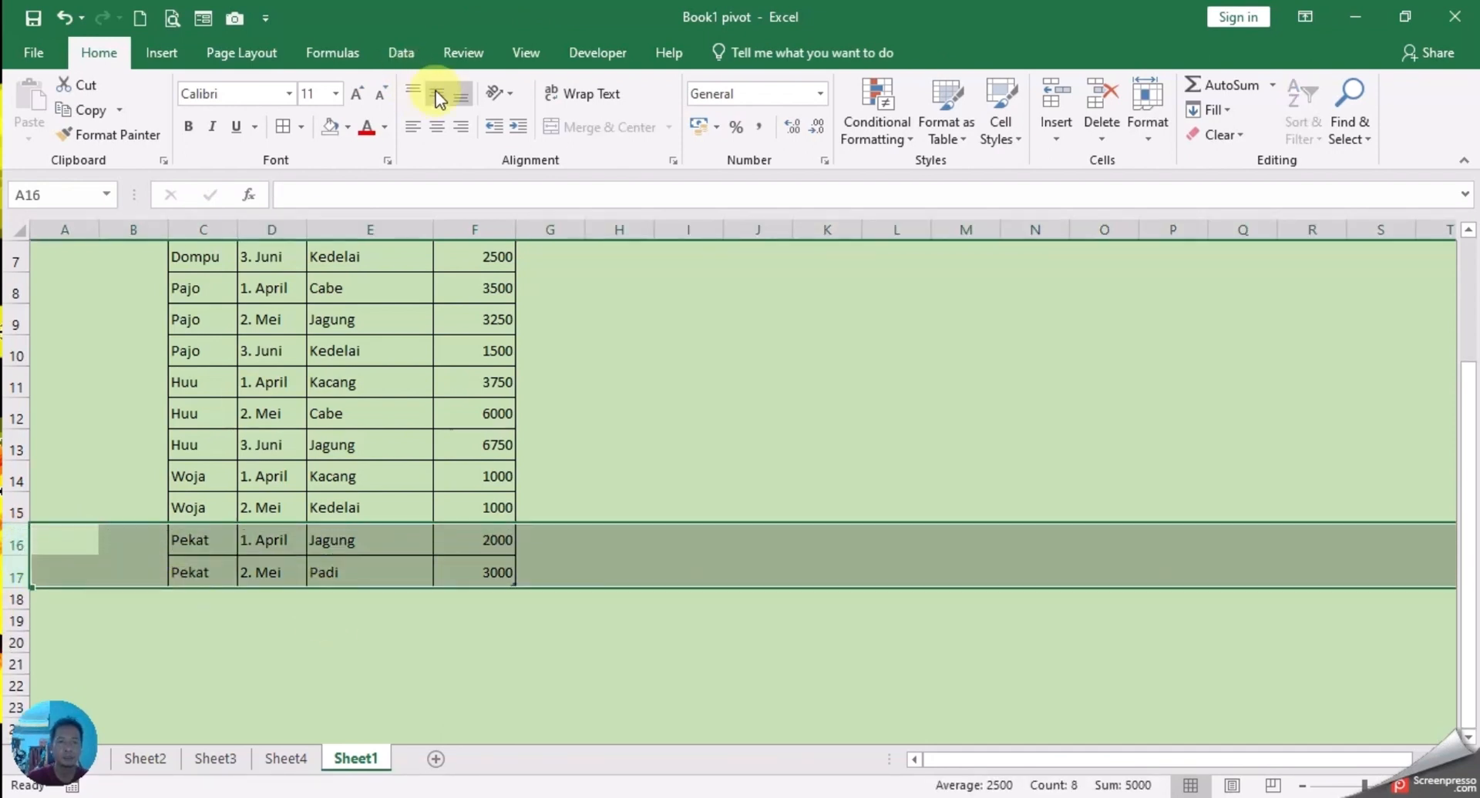
click(438, 96)
- Refresh the Sheet4 PivotTable to bring in the new Pekat rows
click(277, 759)
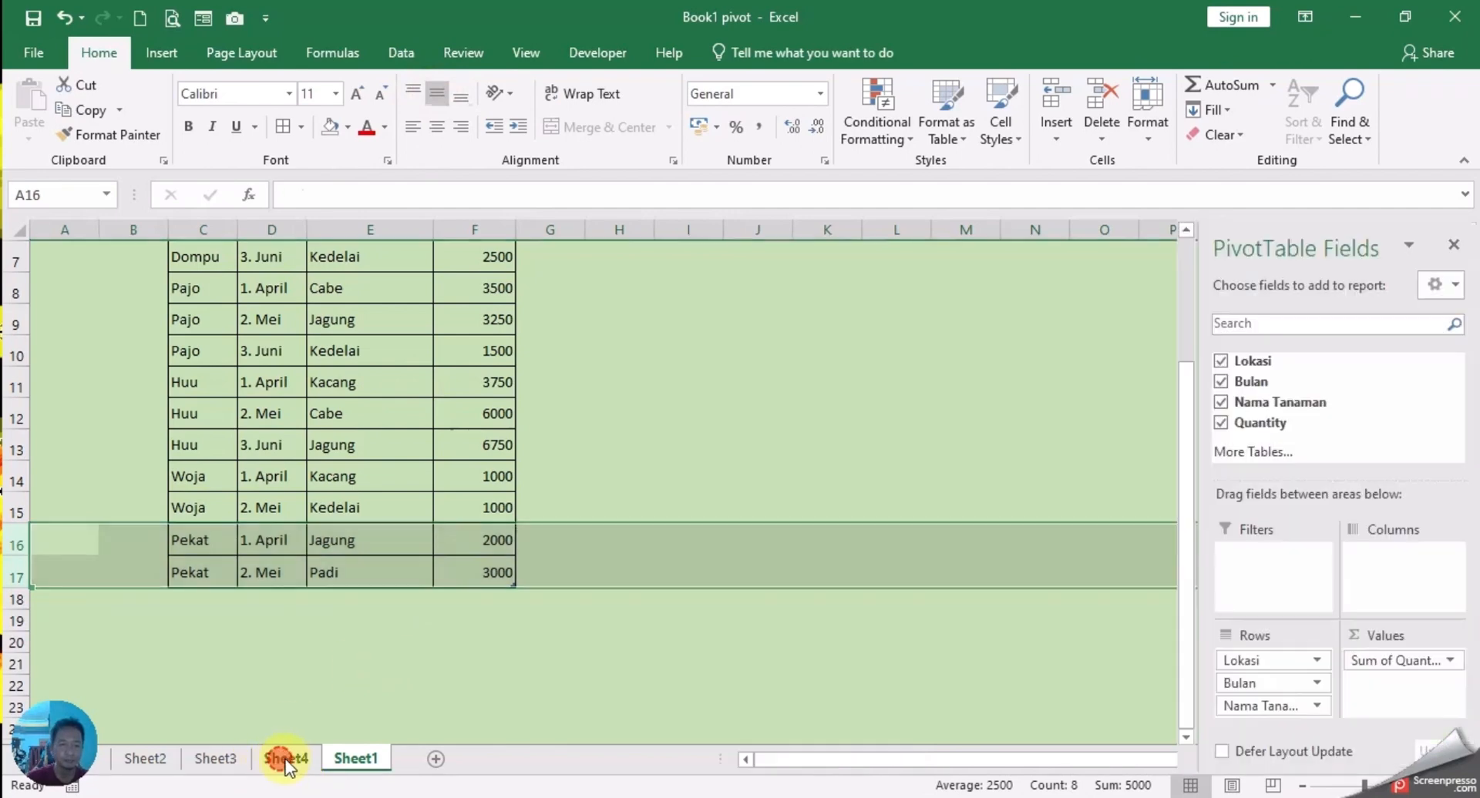
click(307, 430)
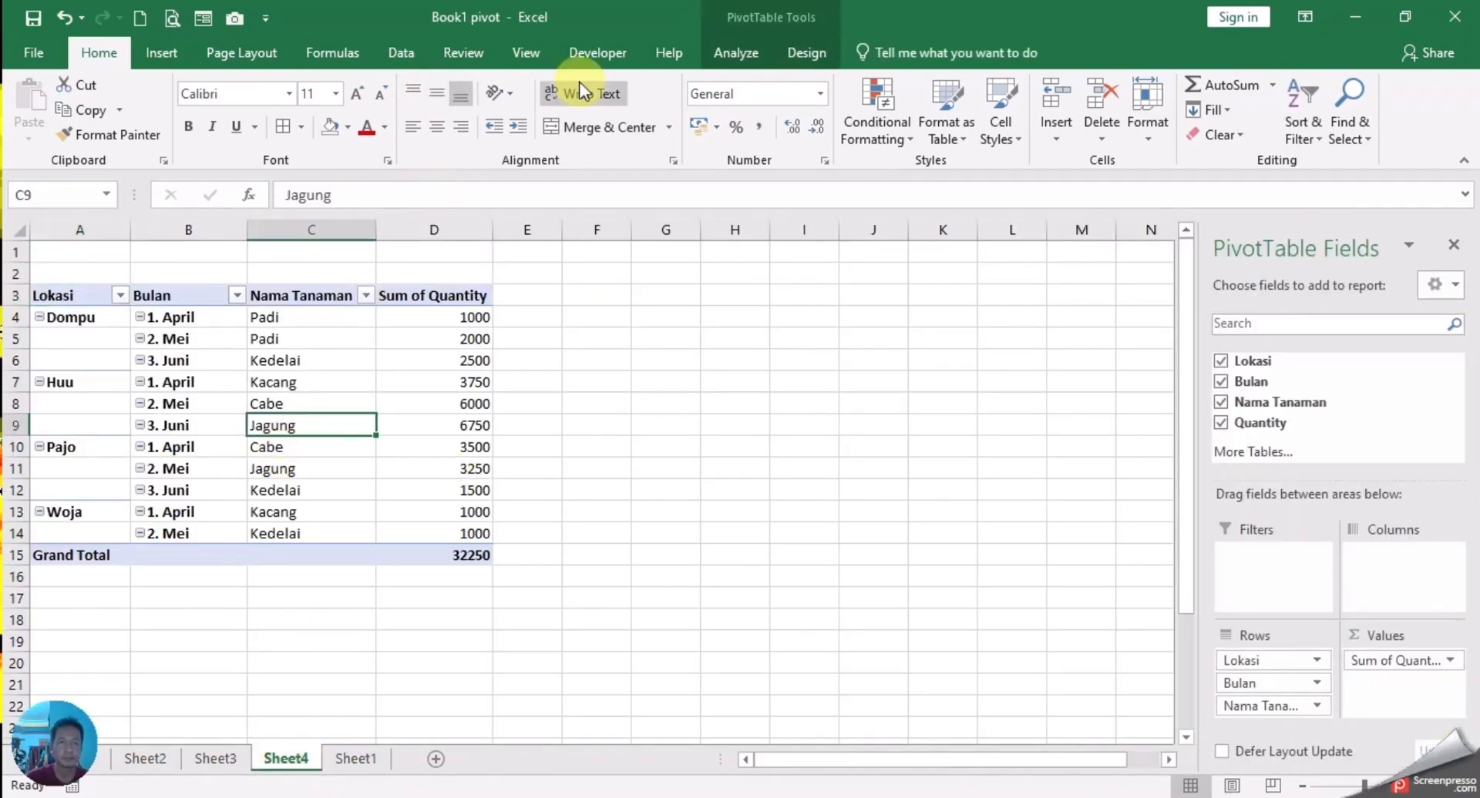
click(401, 52)
click(376, 133)
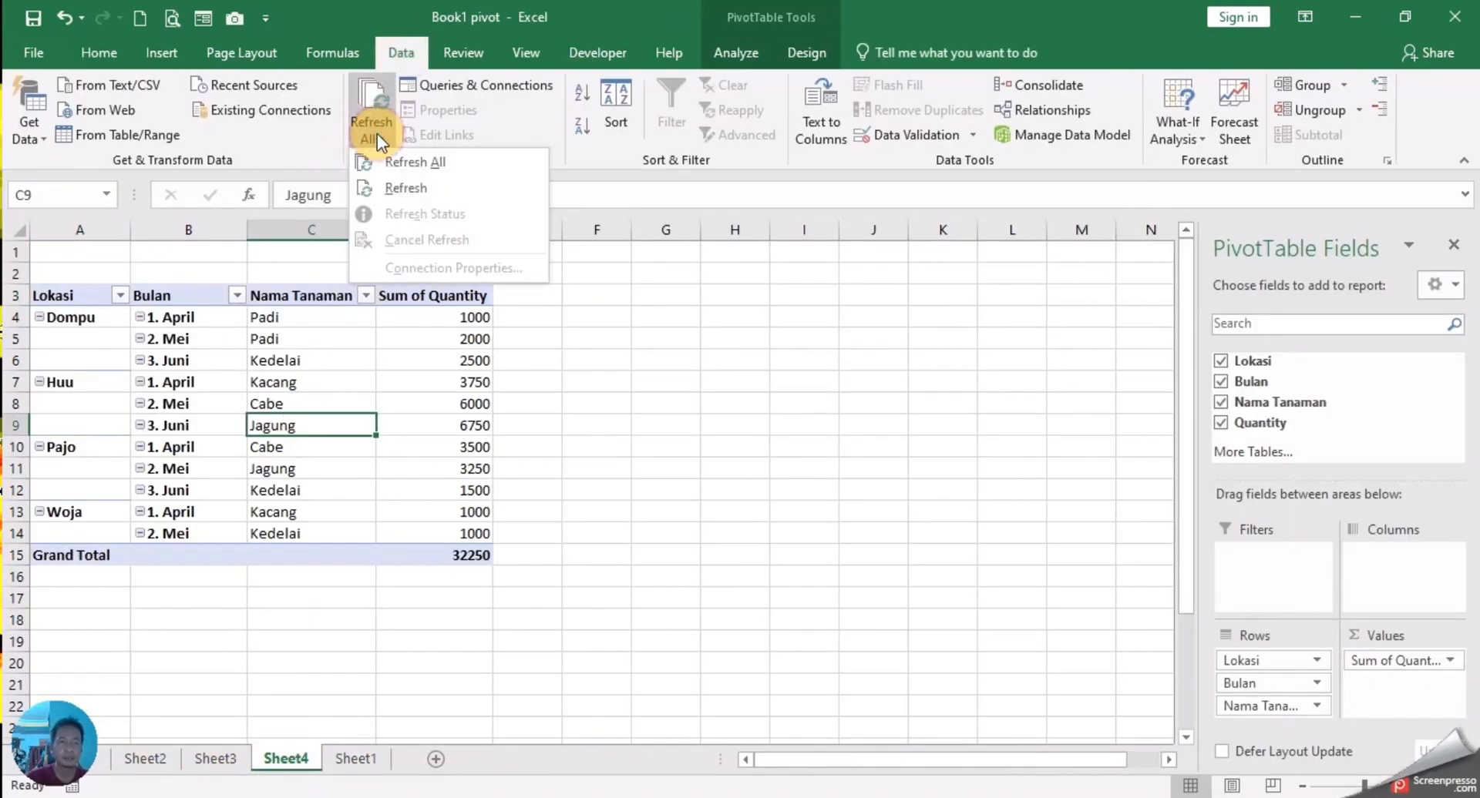
click(405, 185)
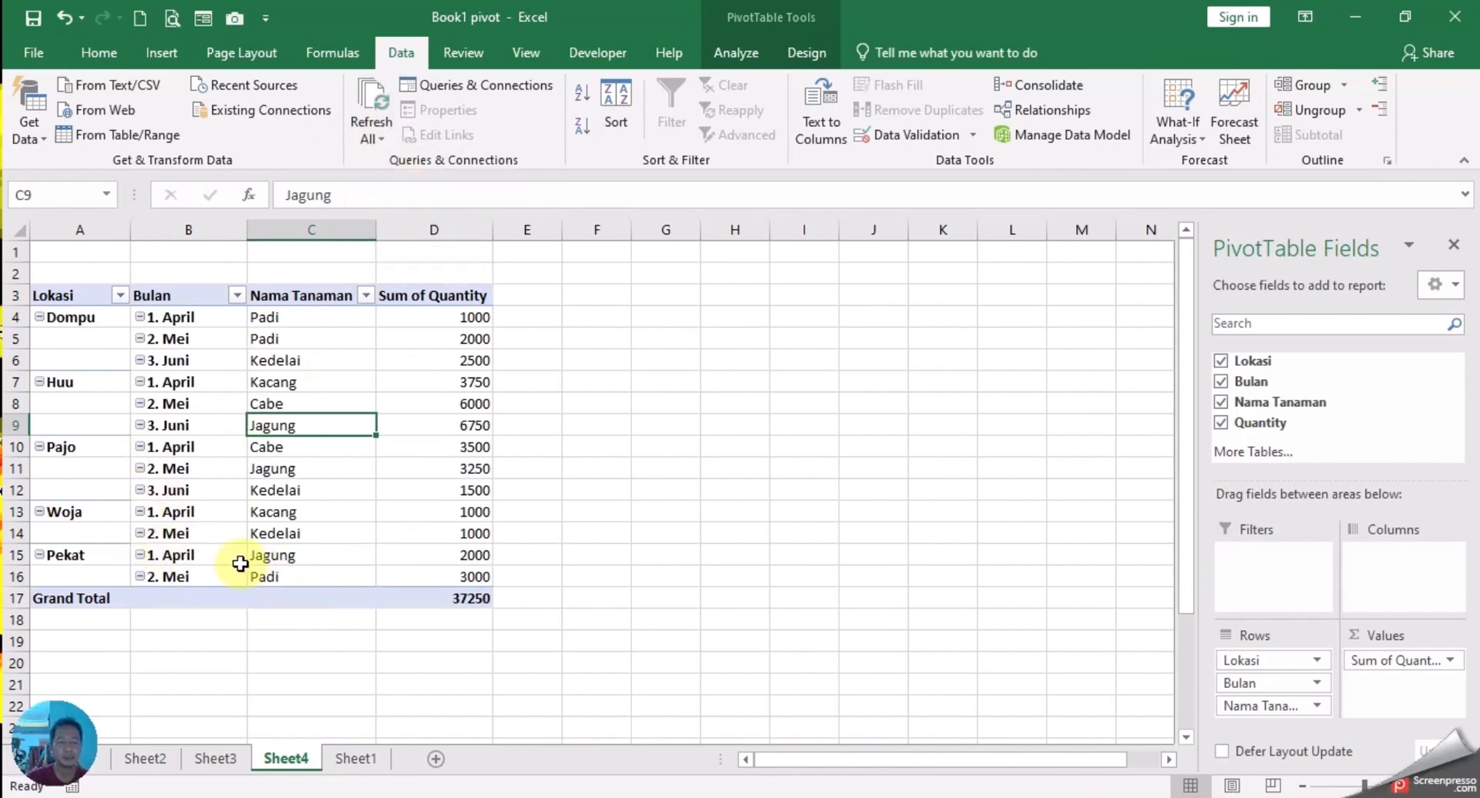
- Compare the full source table on Sheet1, including the Pekat rows, with the PivotTable on Sheet4
click(355, 770)
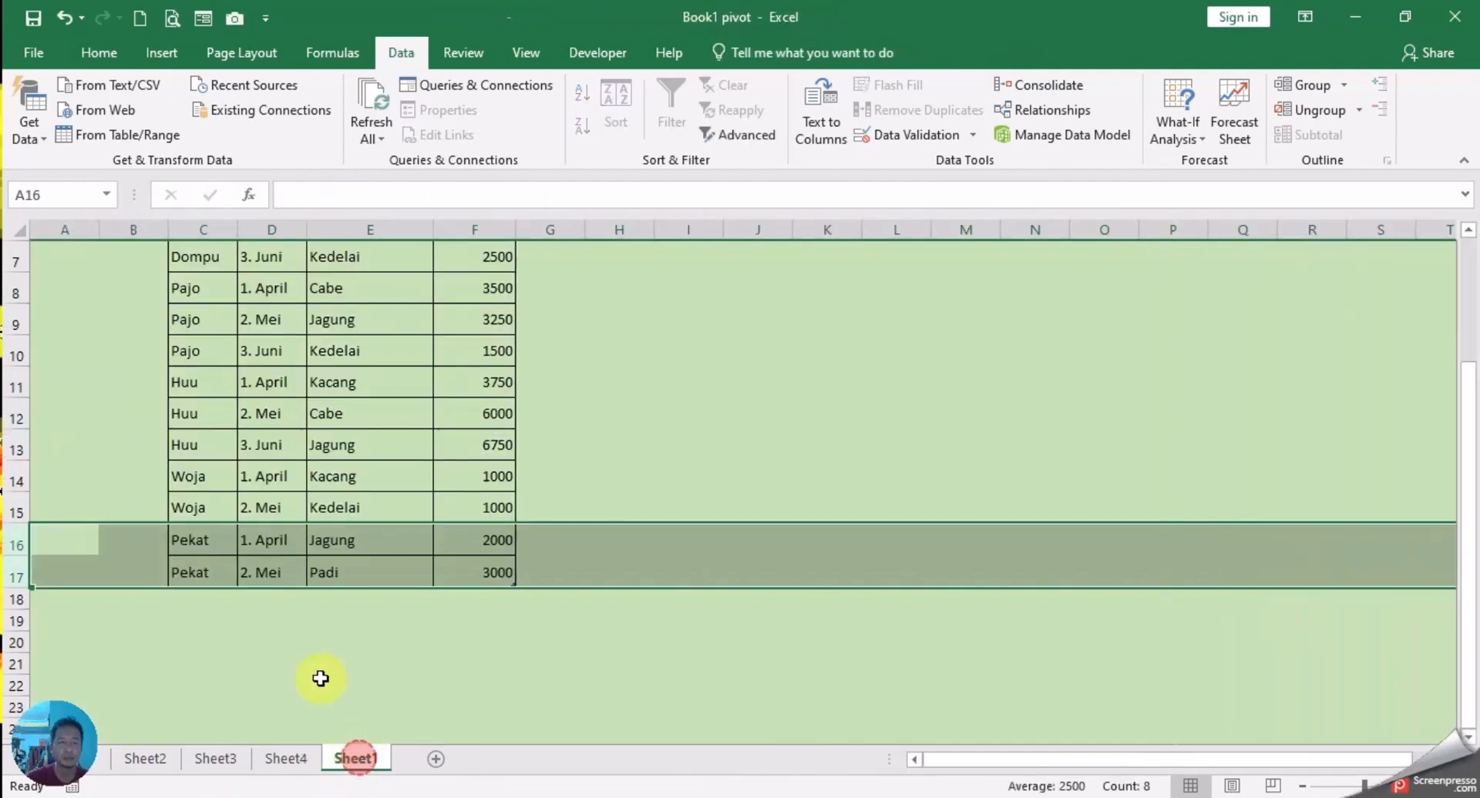
scroll(369, 382, up, 2)
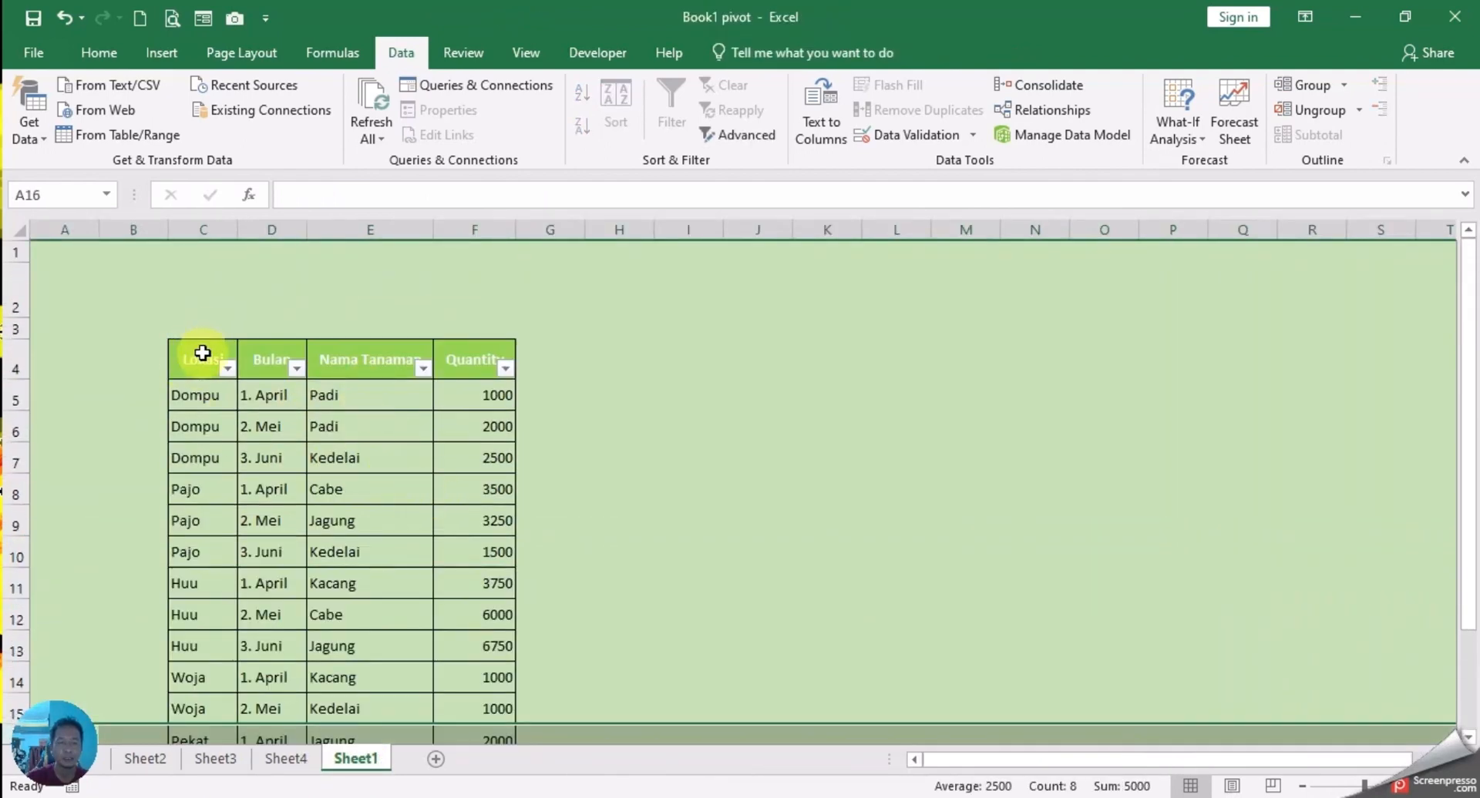
drag(198, 353, 459, 693)
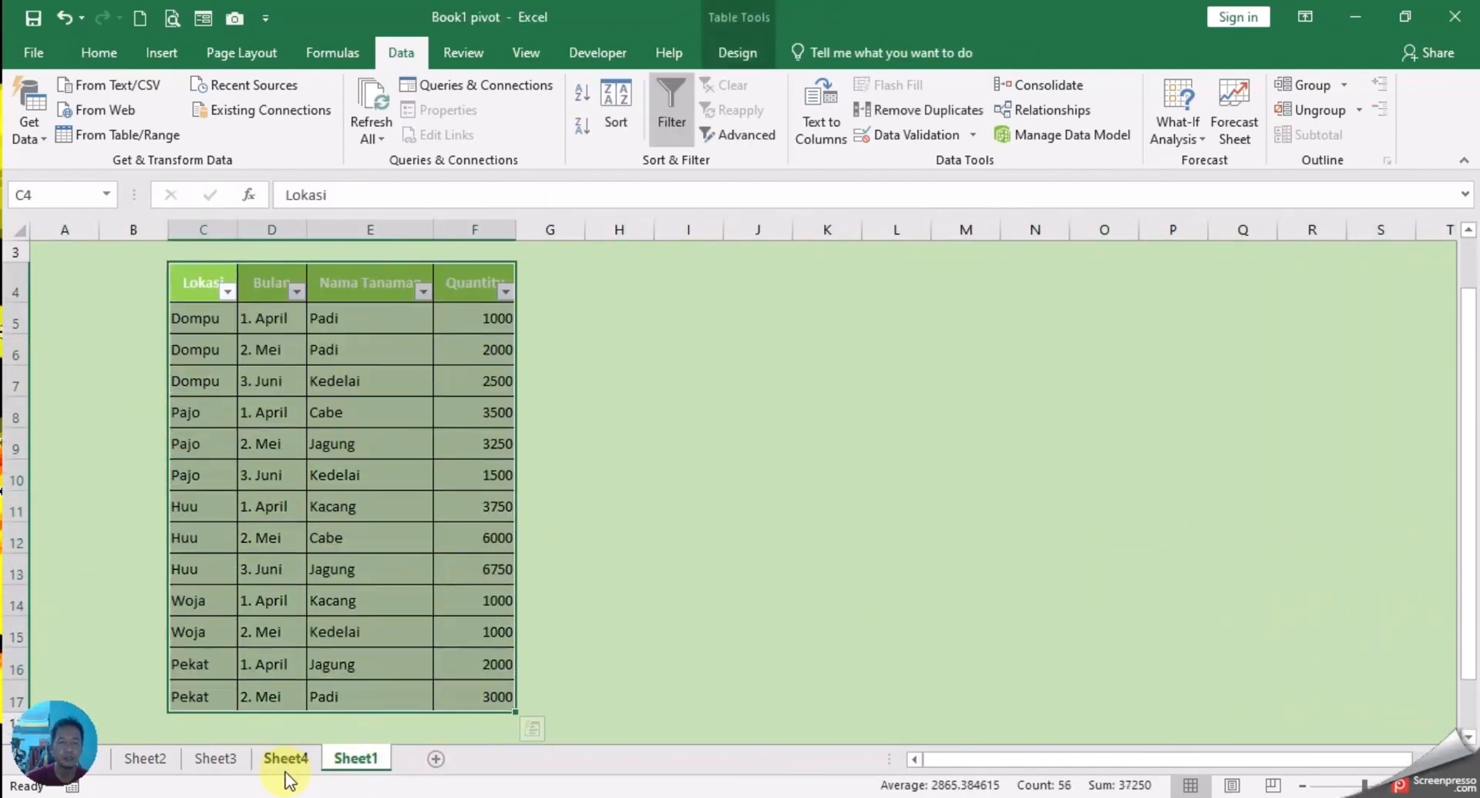
click(286, 758)
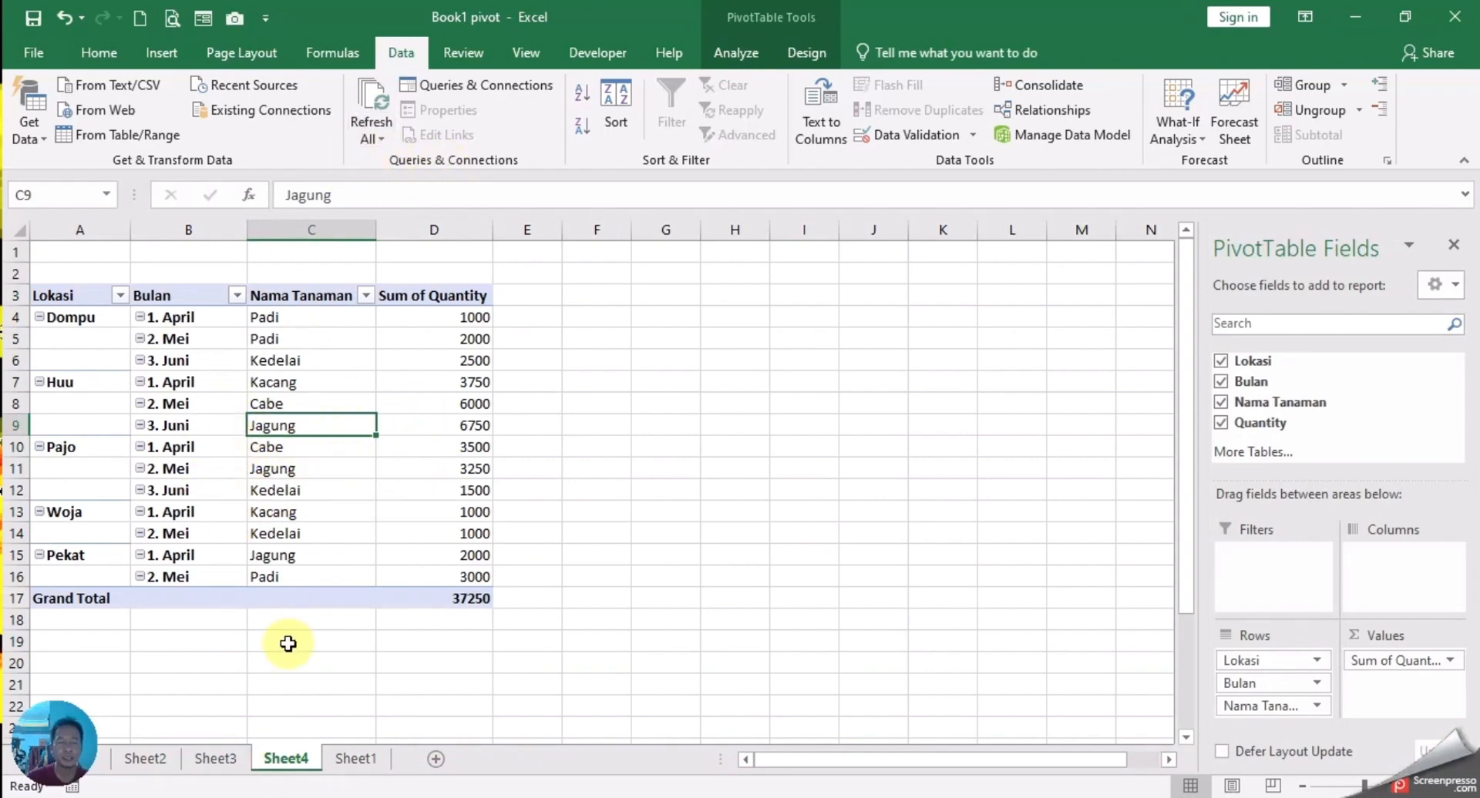
click(351, 759)
click(355, 574)
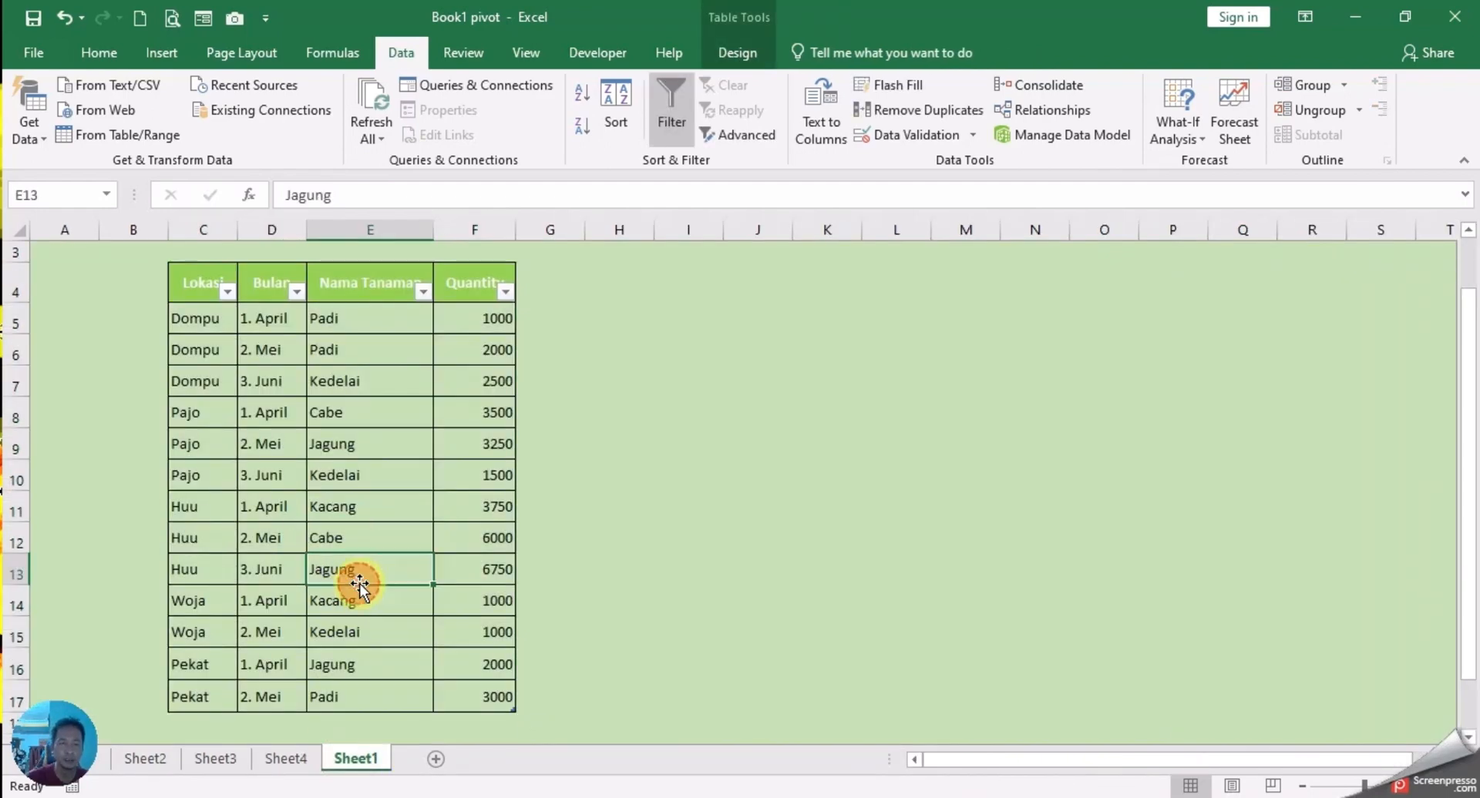
scroll(308, 553, down, 1)
scroll(215, 617, up, 1)
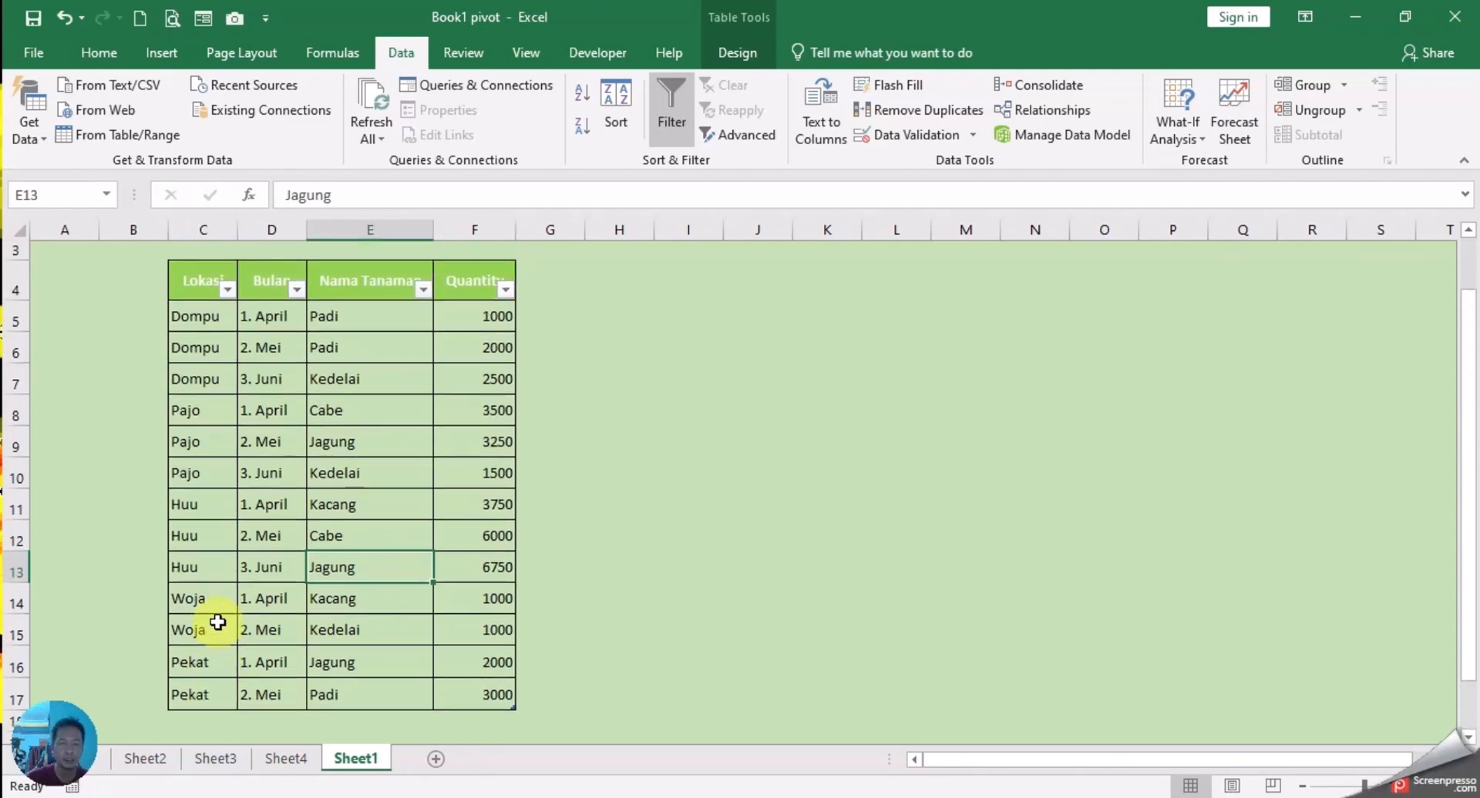
scroll(251, 687, down, 1)
scroll(258, 696, up, 1)
- Check which source range the Sheet4 PivotTable uses, and leave its data source settings without saving changes
click(285, 759)
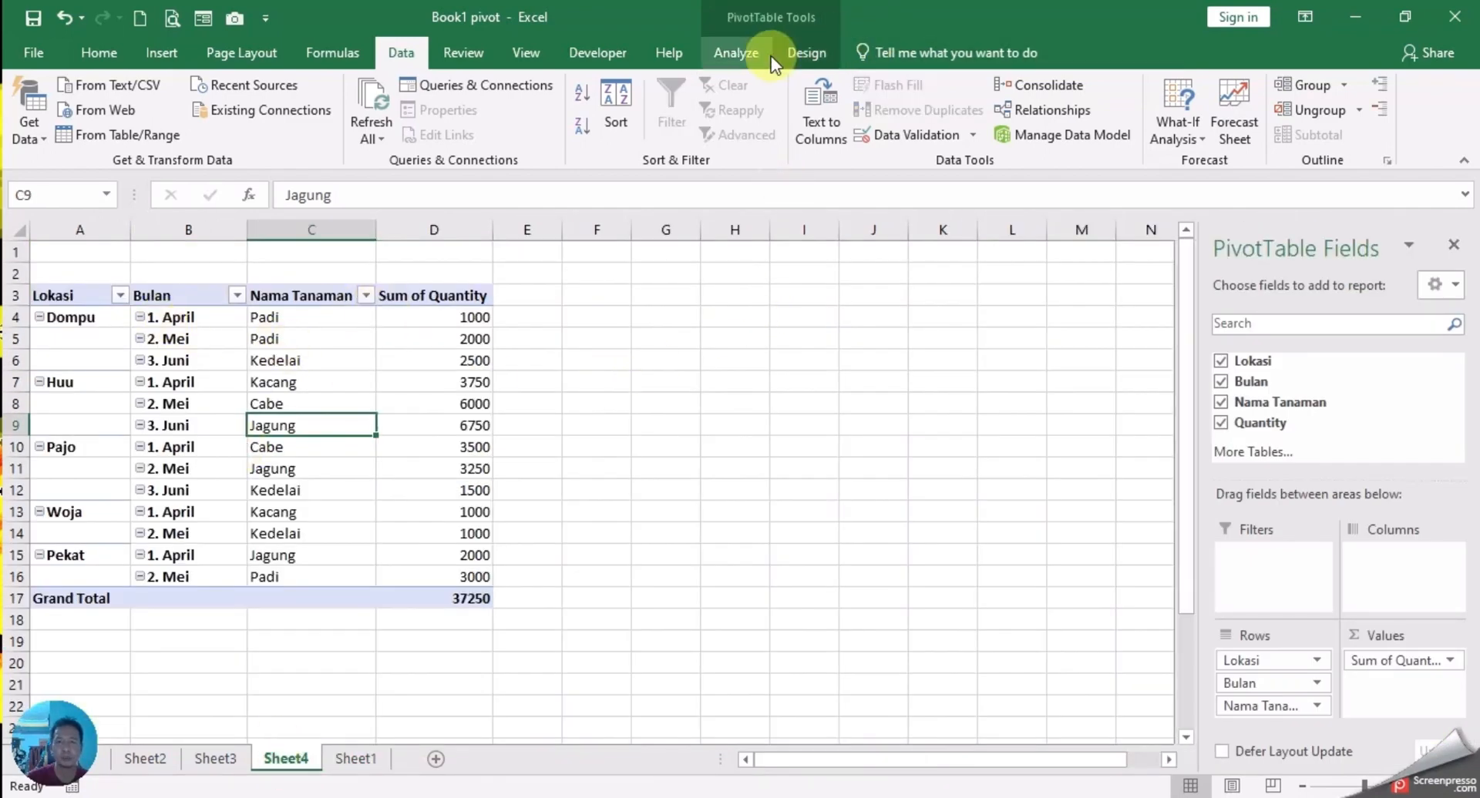
click(734, 53)
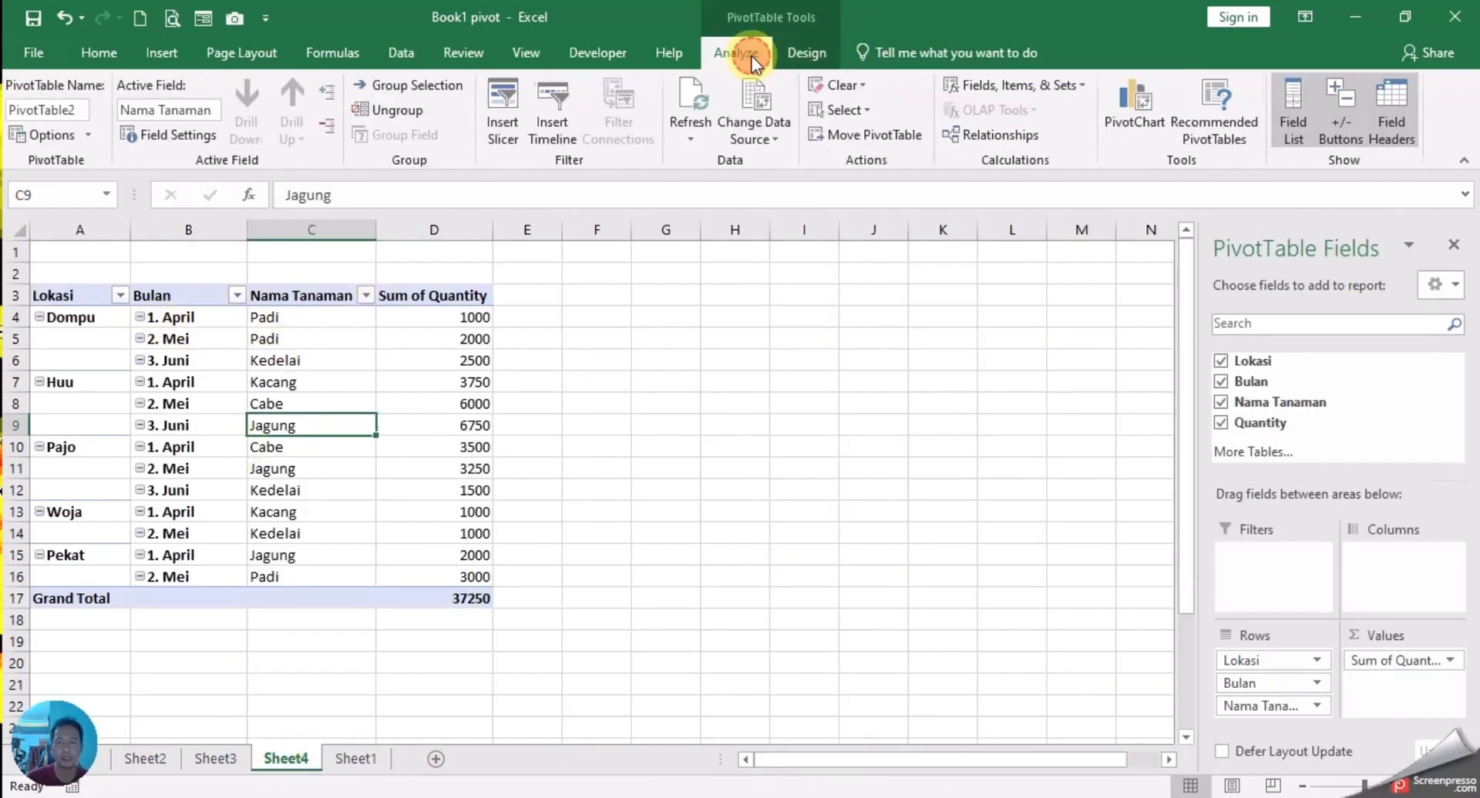
click(765, 138)
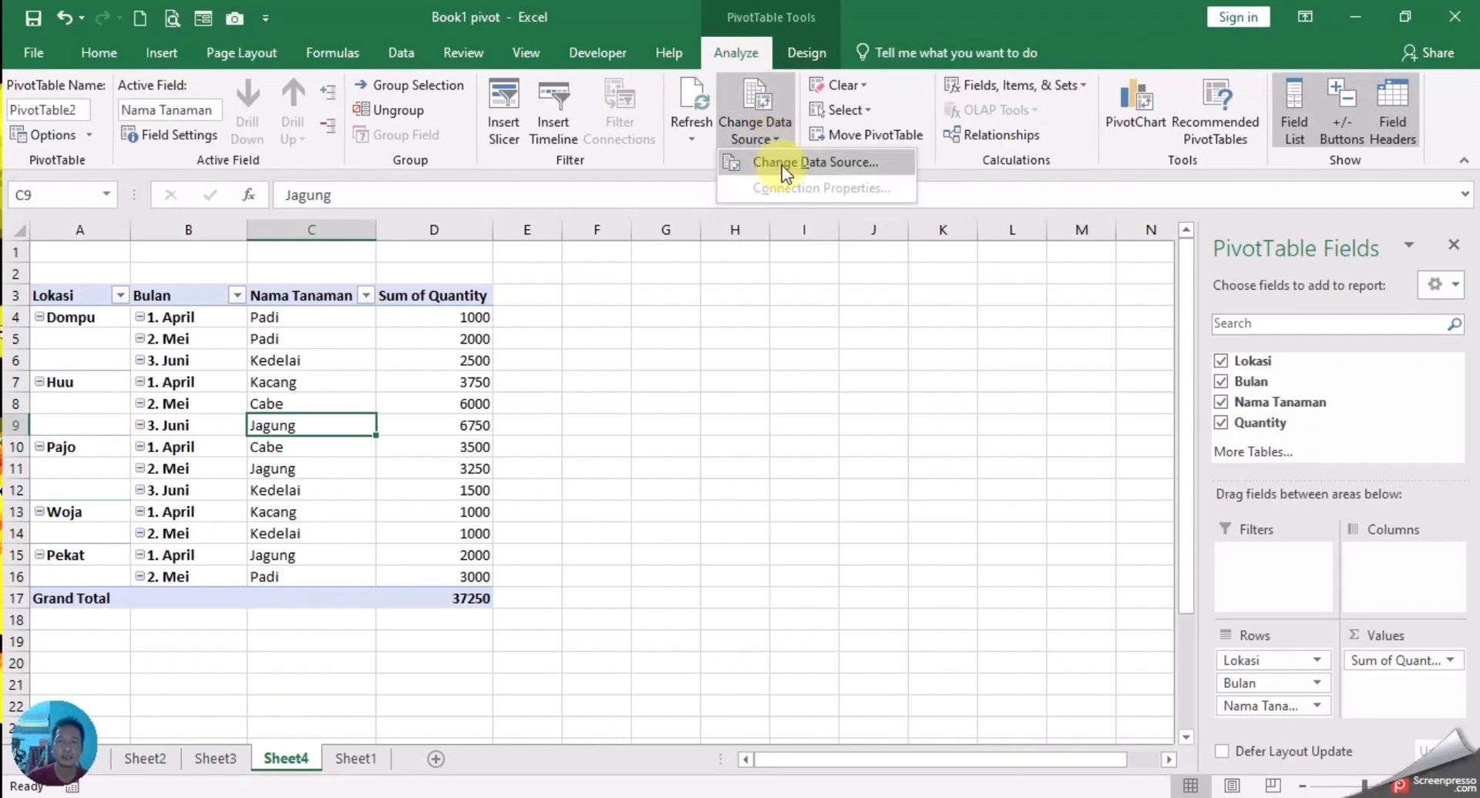
click(782, 165)
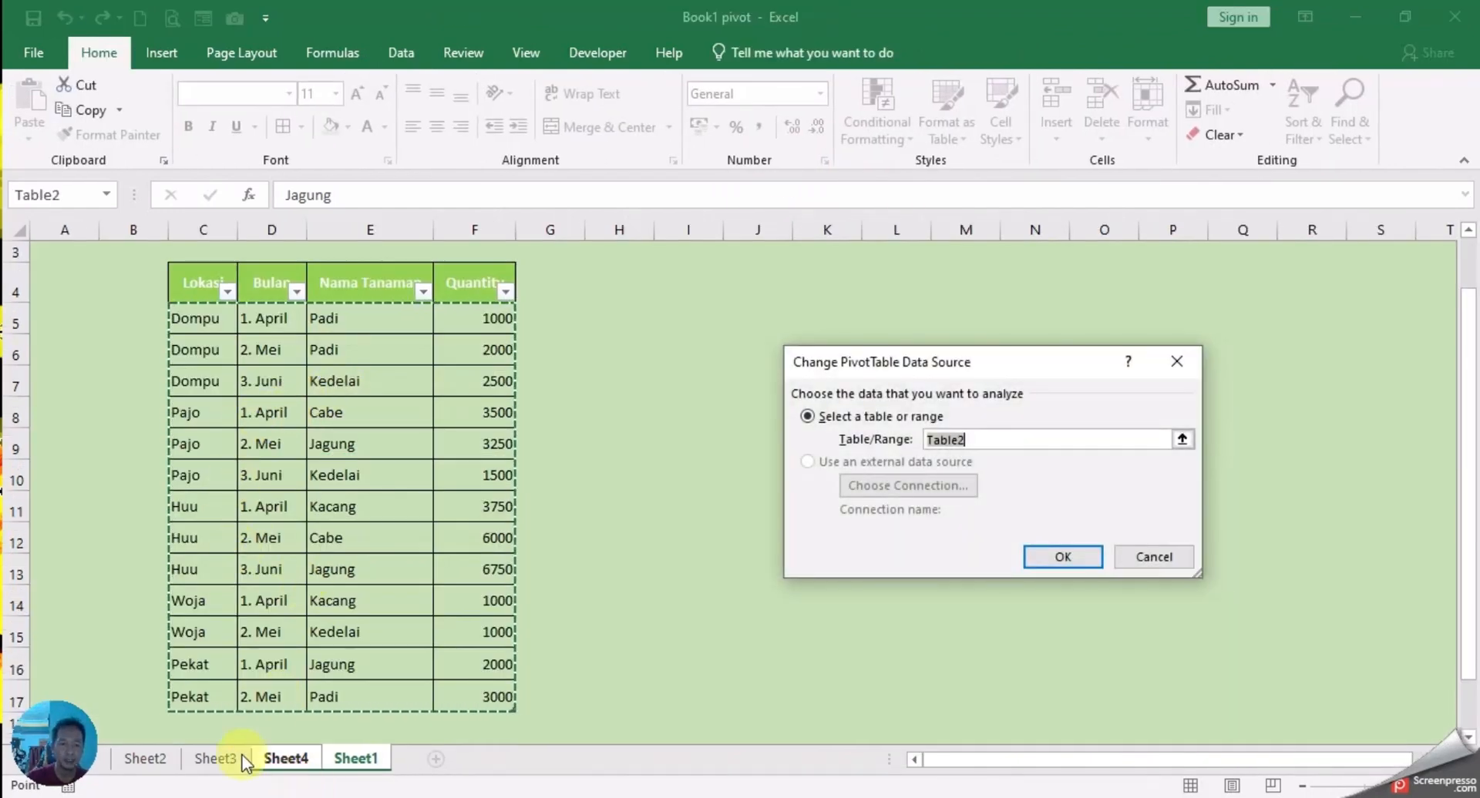
scroll(255, 670, down, 2)
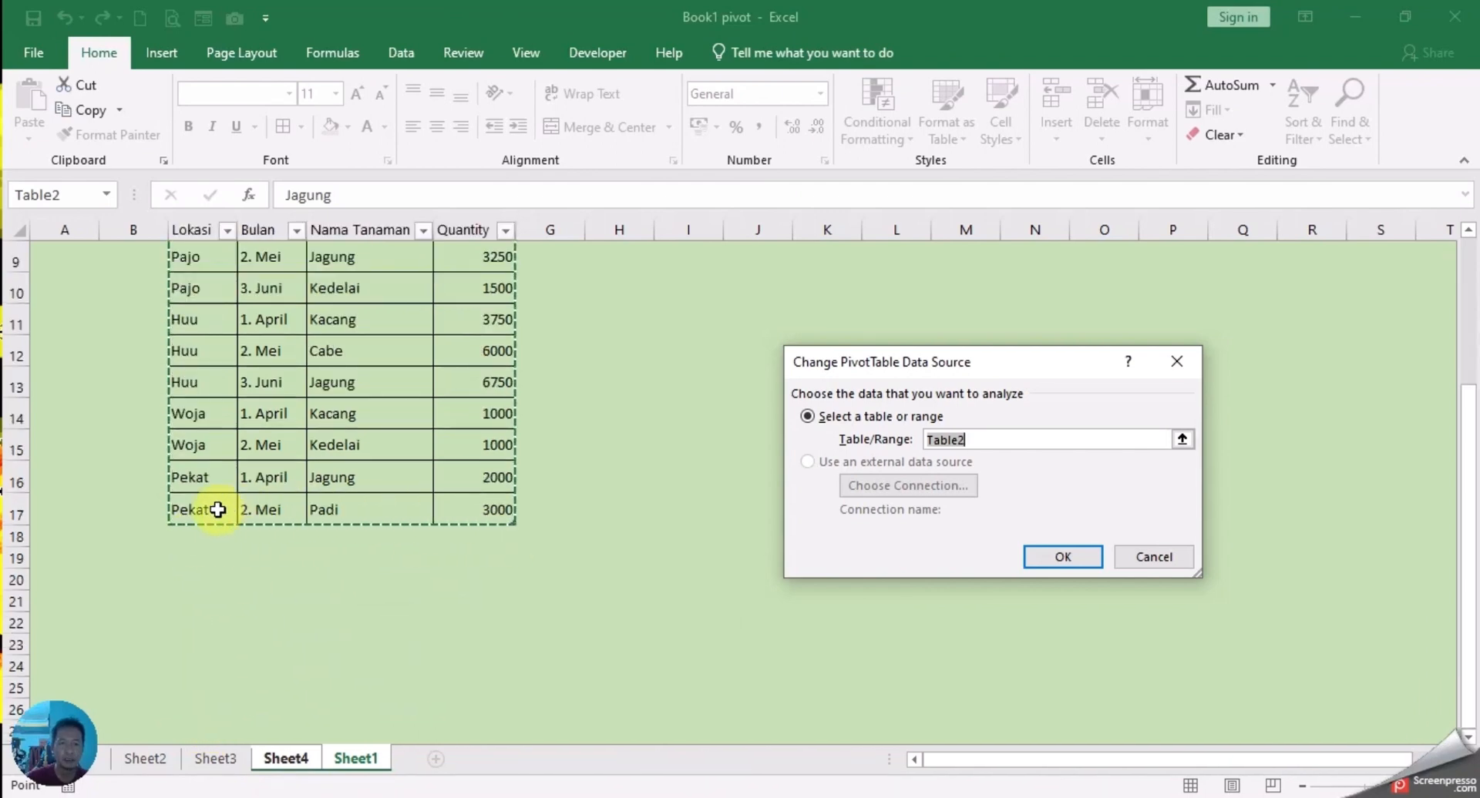
scroll(254, 493, up, 2)
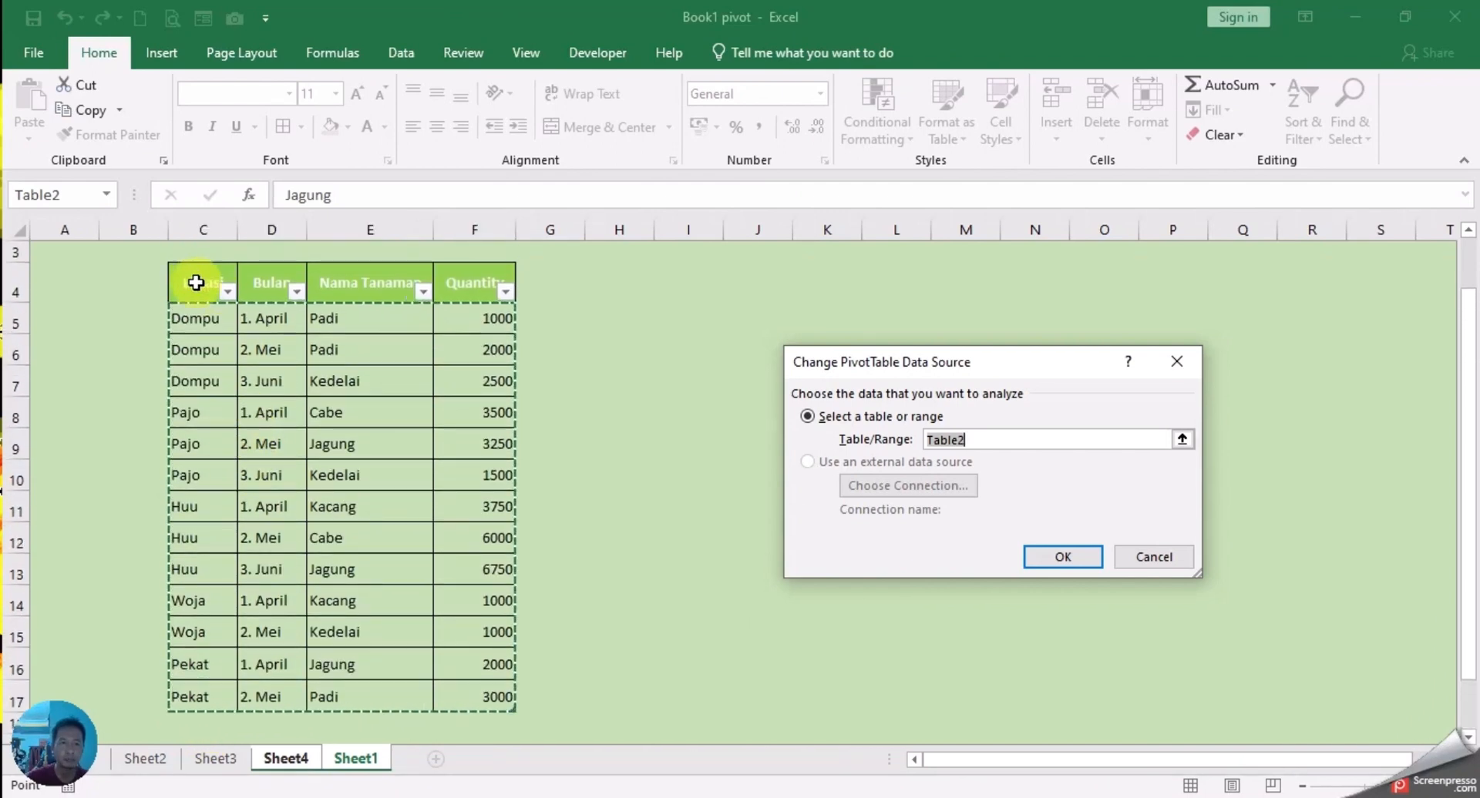
drag(195, 283, 270, 669)
click(202, 657)
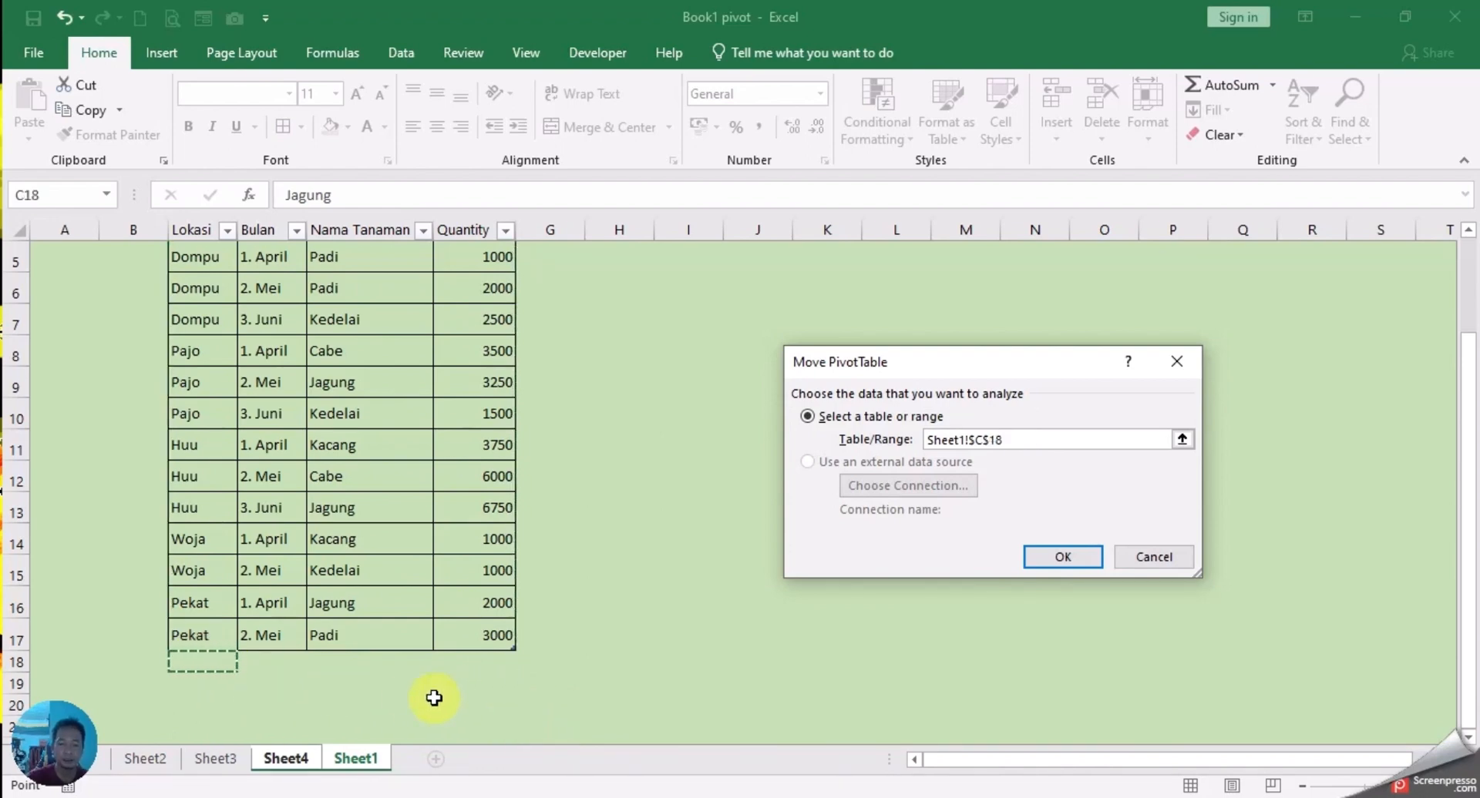
click(1168, 558)
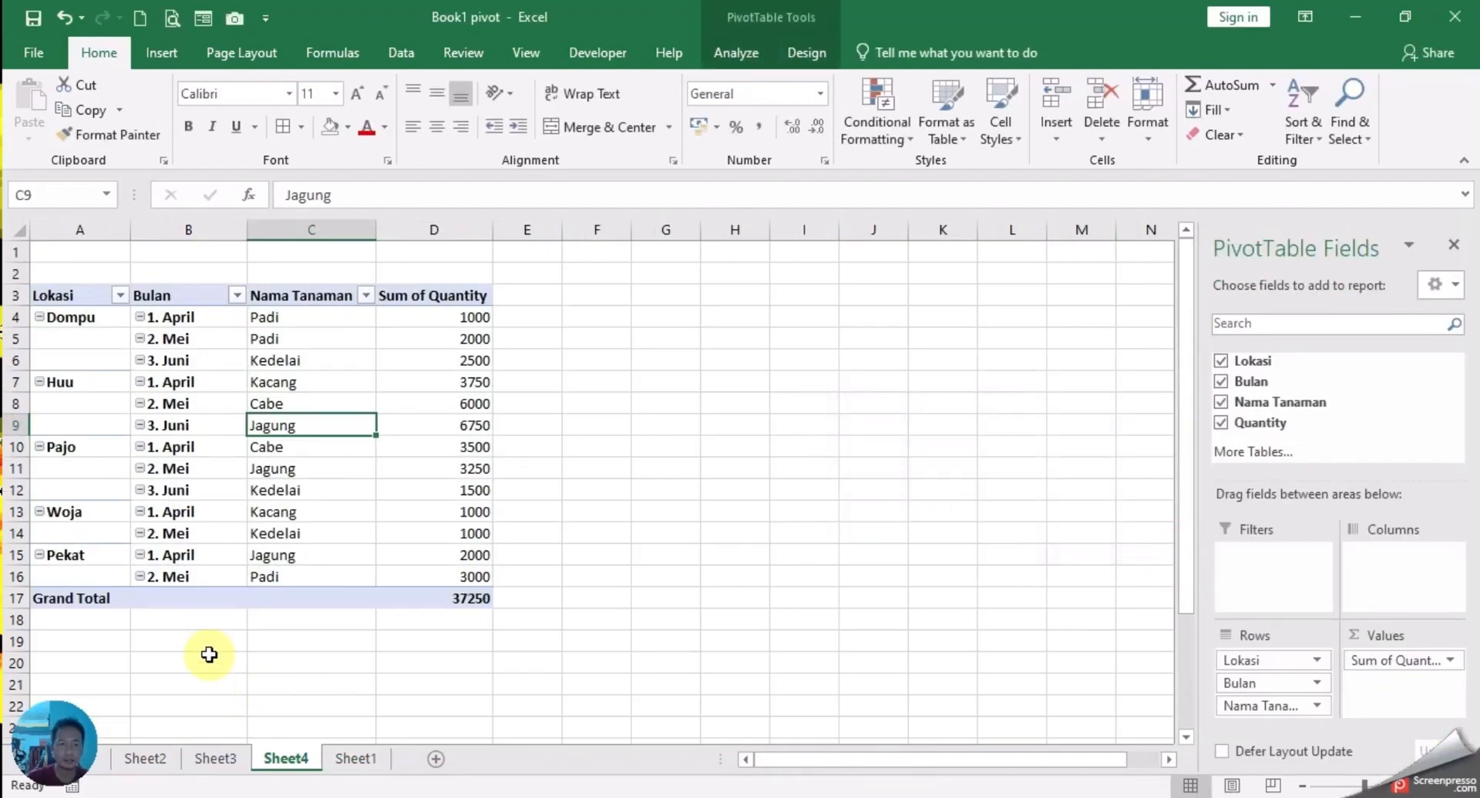
- Add a row to the Sheet1 table in row 18: Pekat, 3. Juni, Kacang, Quantity 4000
click(380, 771)
click(218, 661)
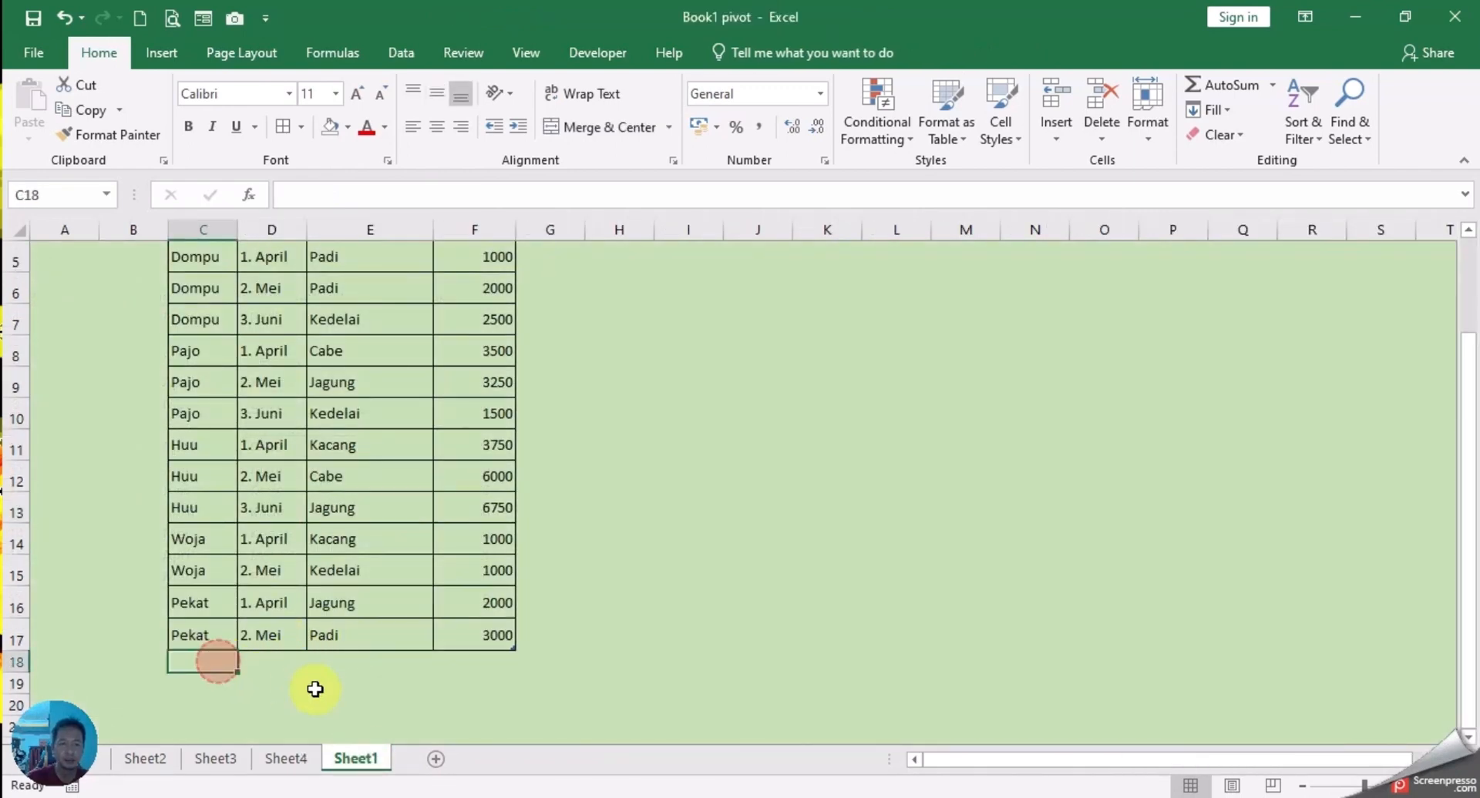
text(pekat)
key(Tab)
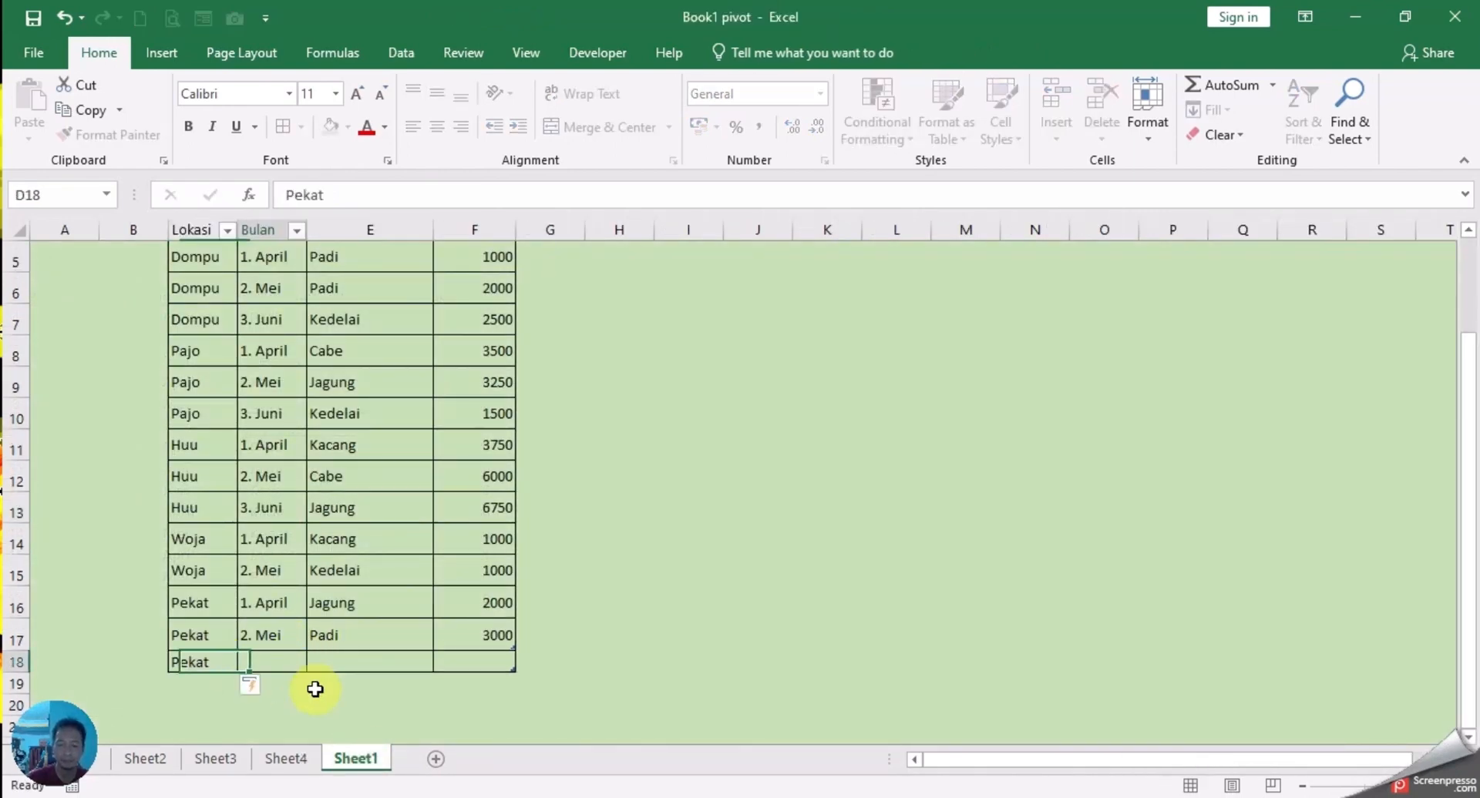
text(3.)
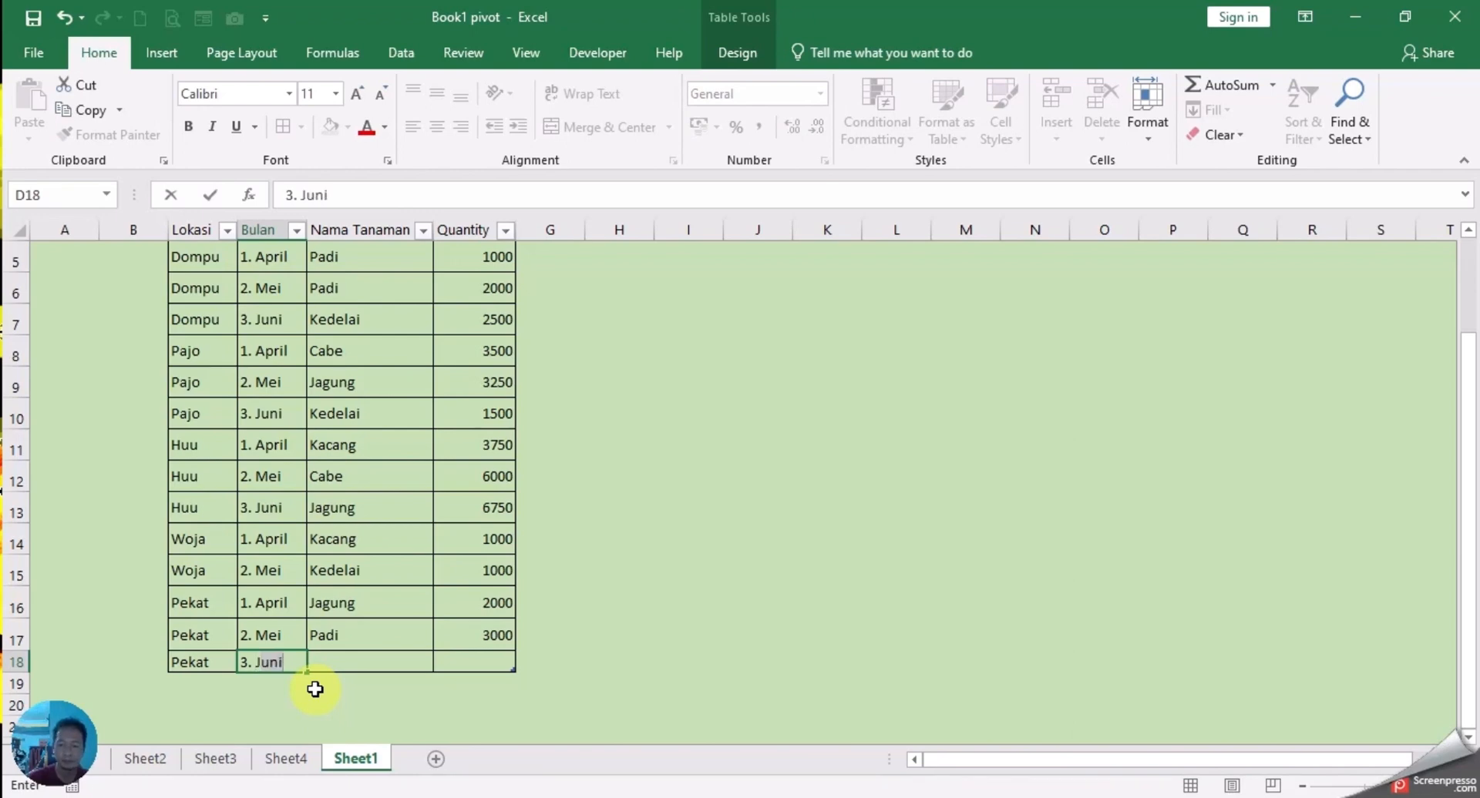
key(Tab)
text(k)
key(Tab)
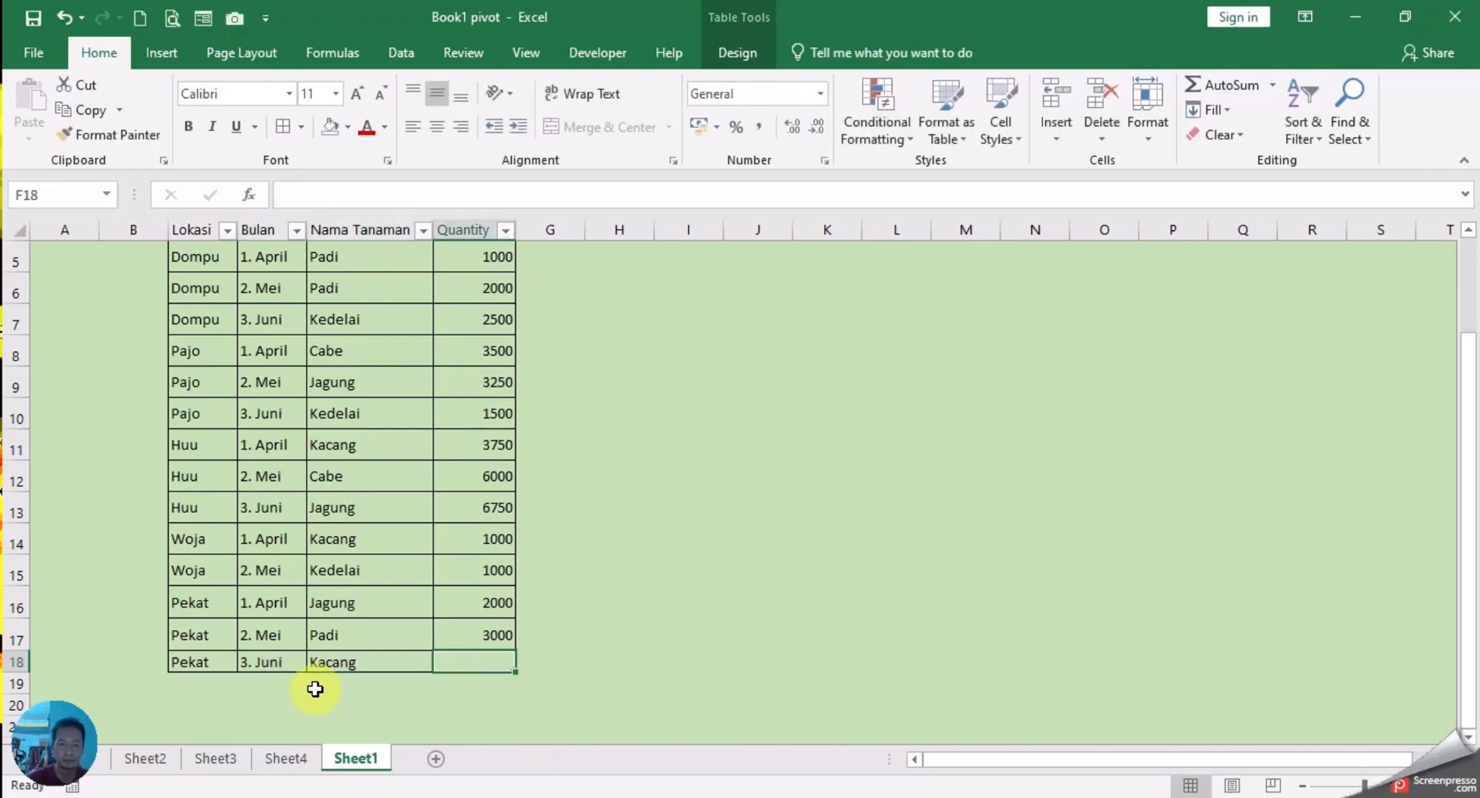
text(4000)
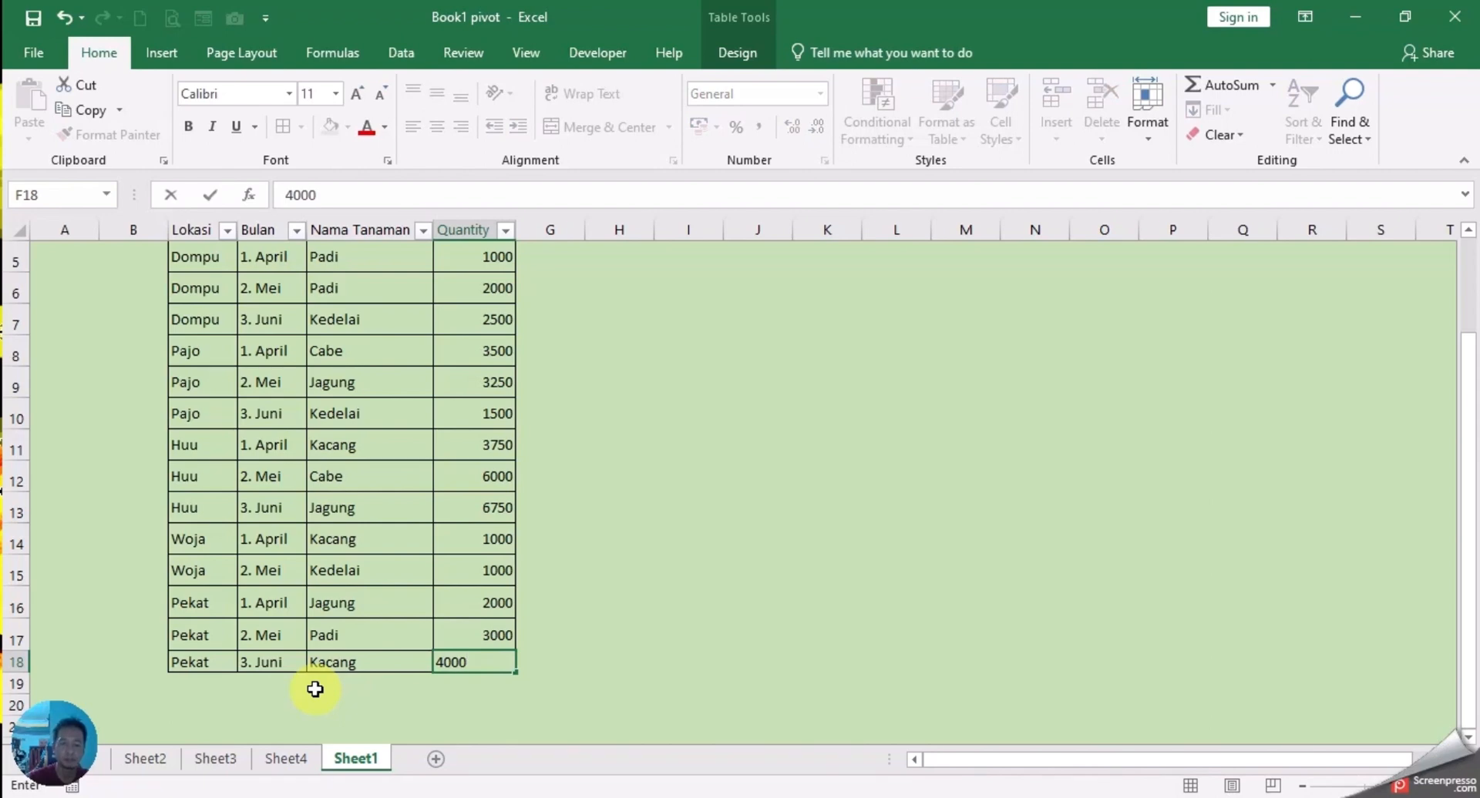
key(Return)
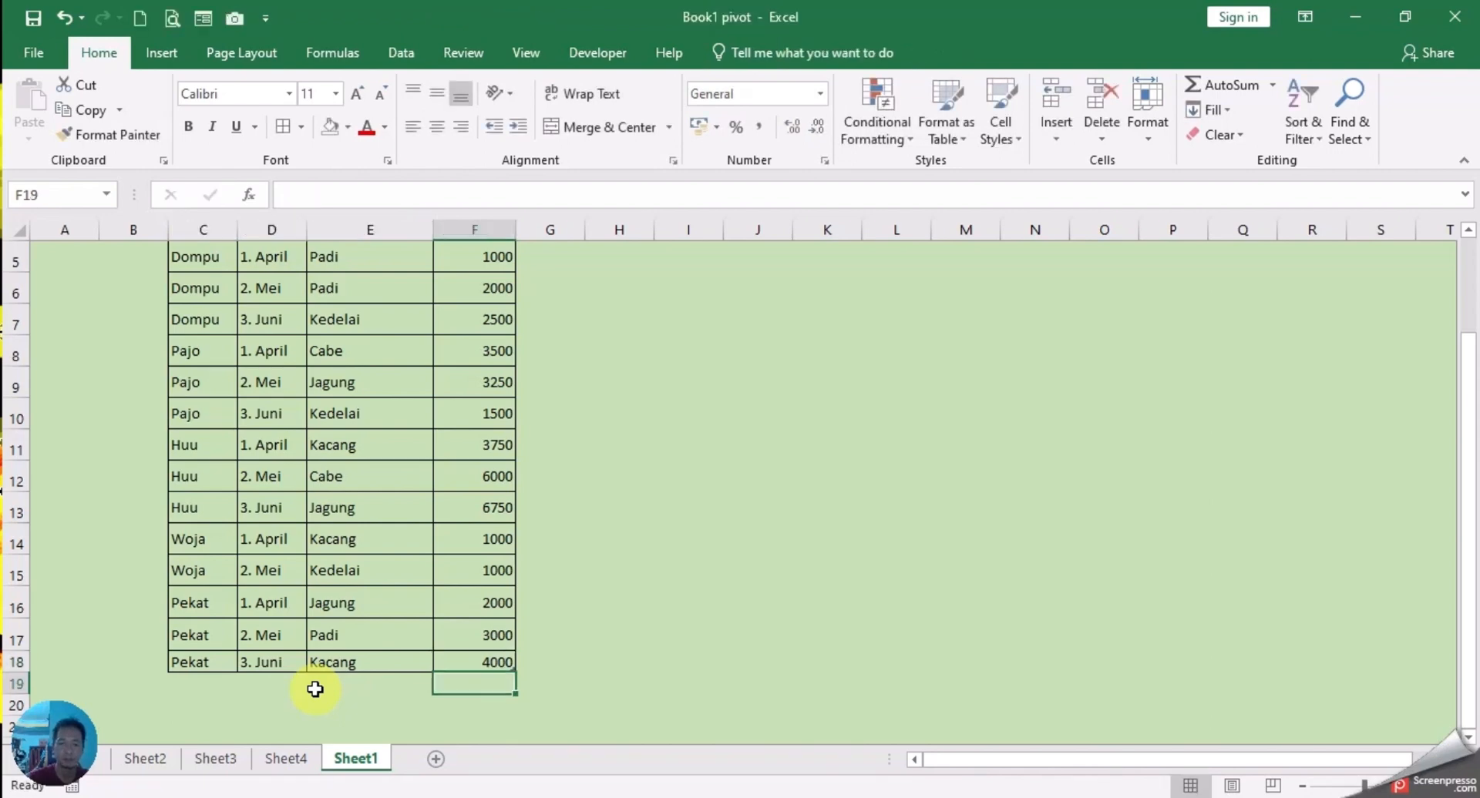
- Check that the Sheet4 PivotTable's data source, Table2, covers the newly added Pekat row for 3. Juni
click(284, 758)
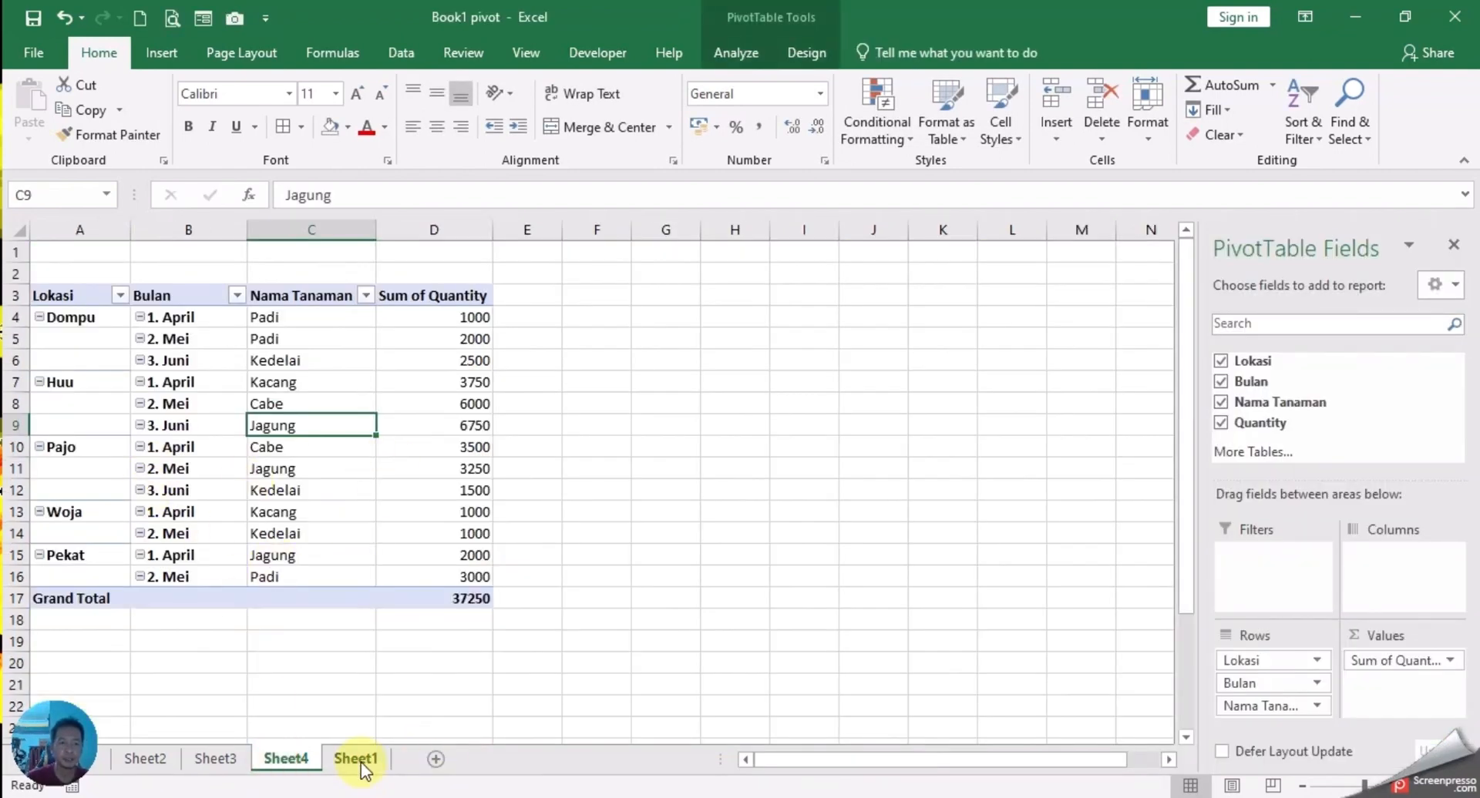
click(734, 54)
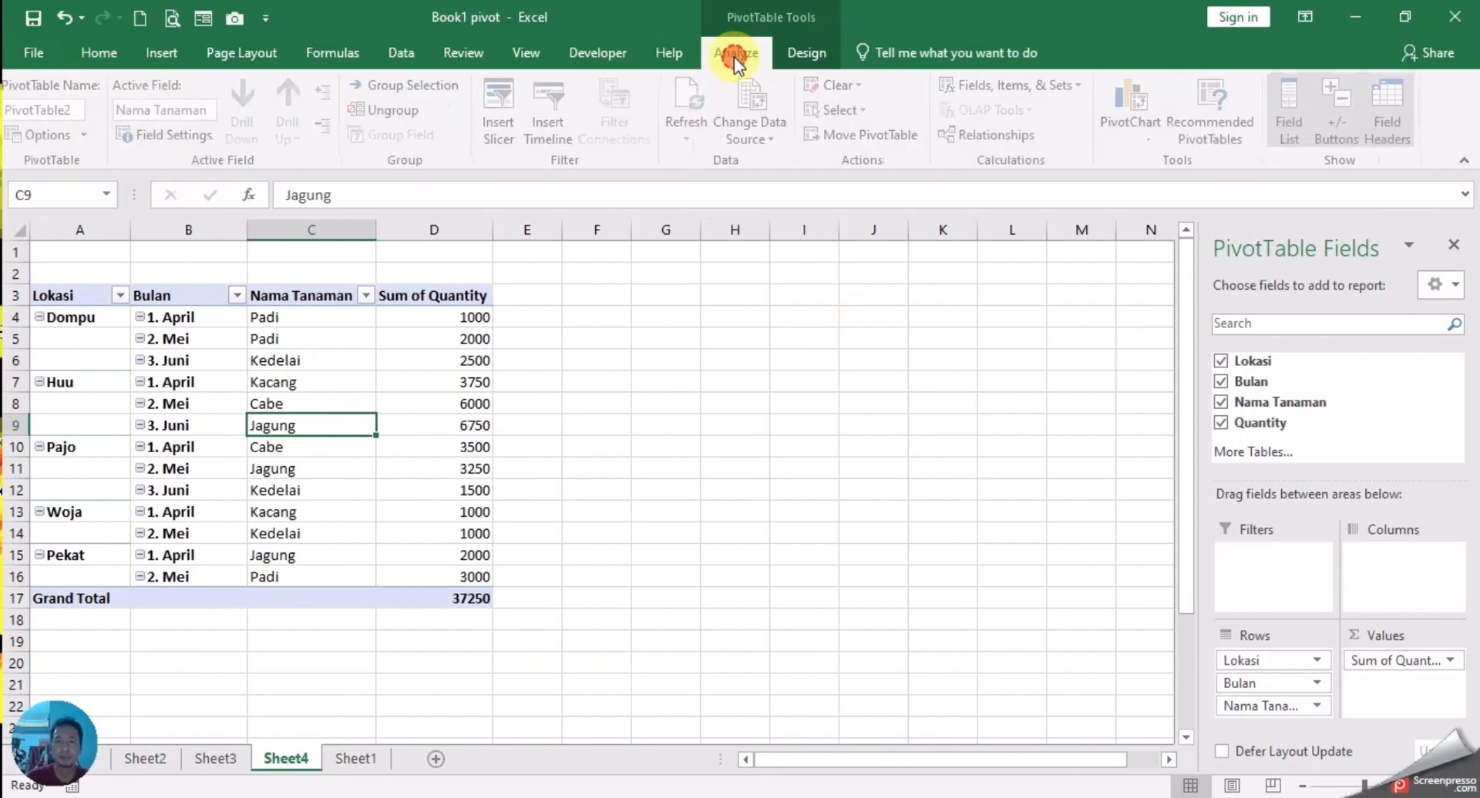
click(756, 127)
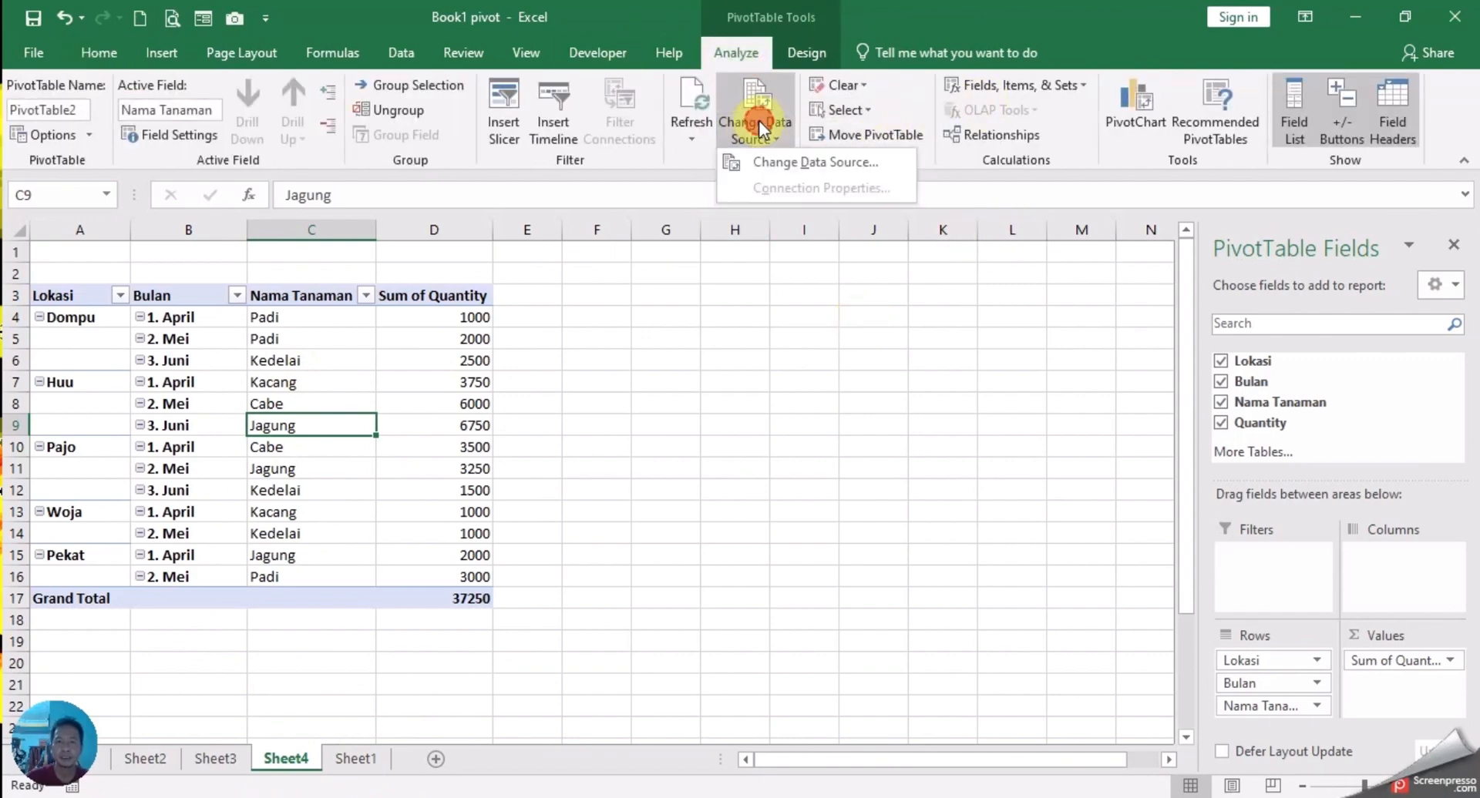
click(769, 155)
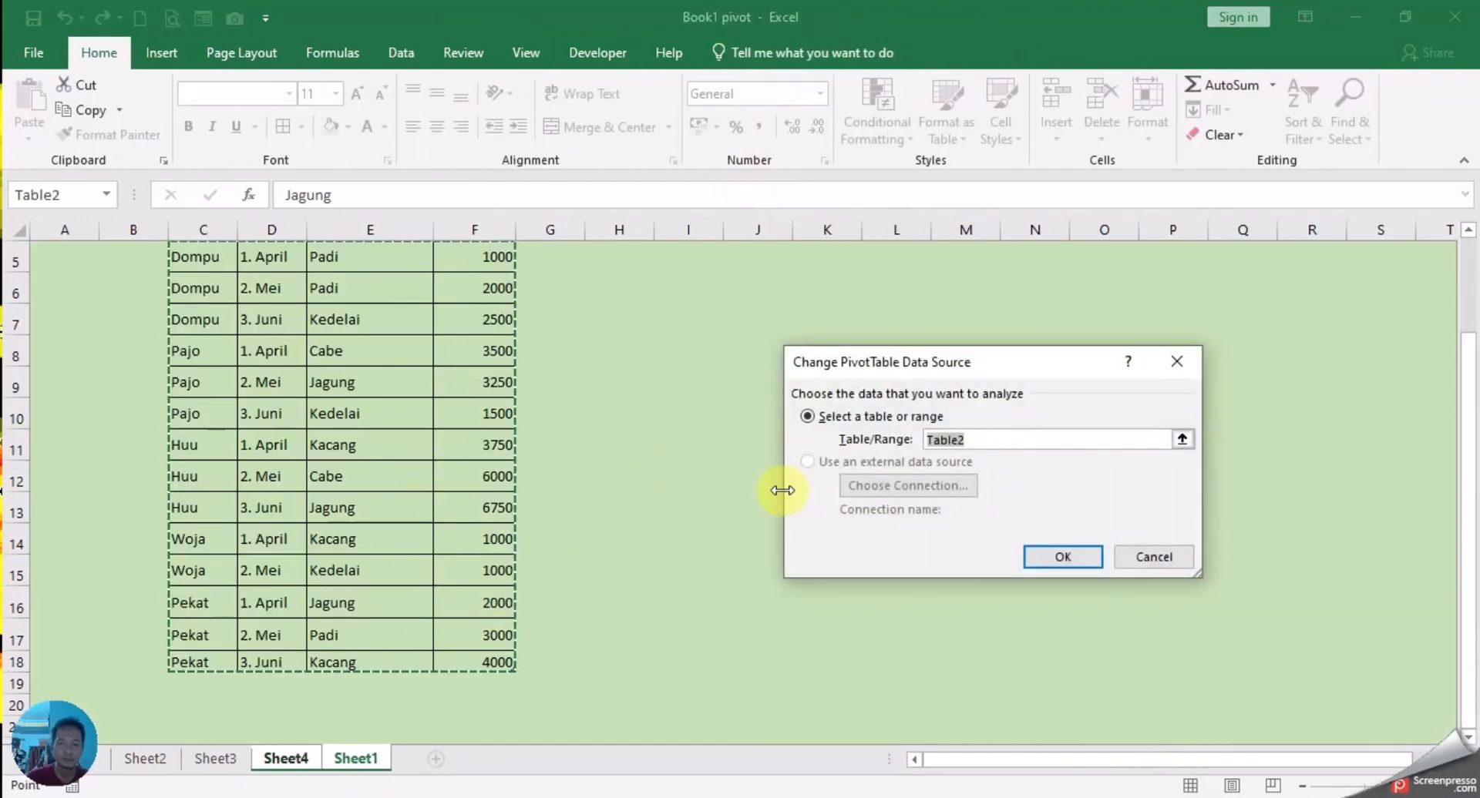
scroll(308, 555, up, 2)
scroll(262, 382, down, 1)
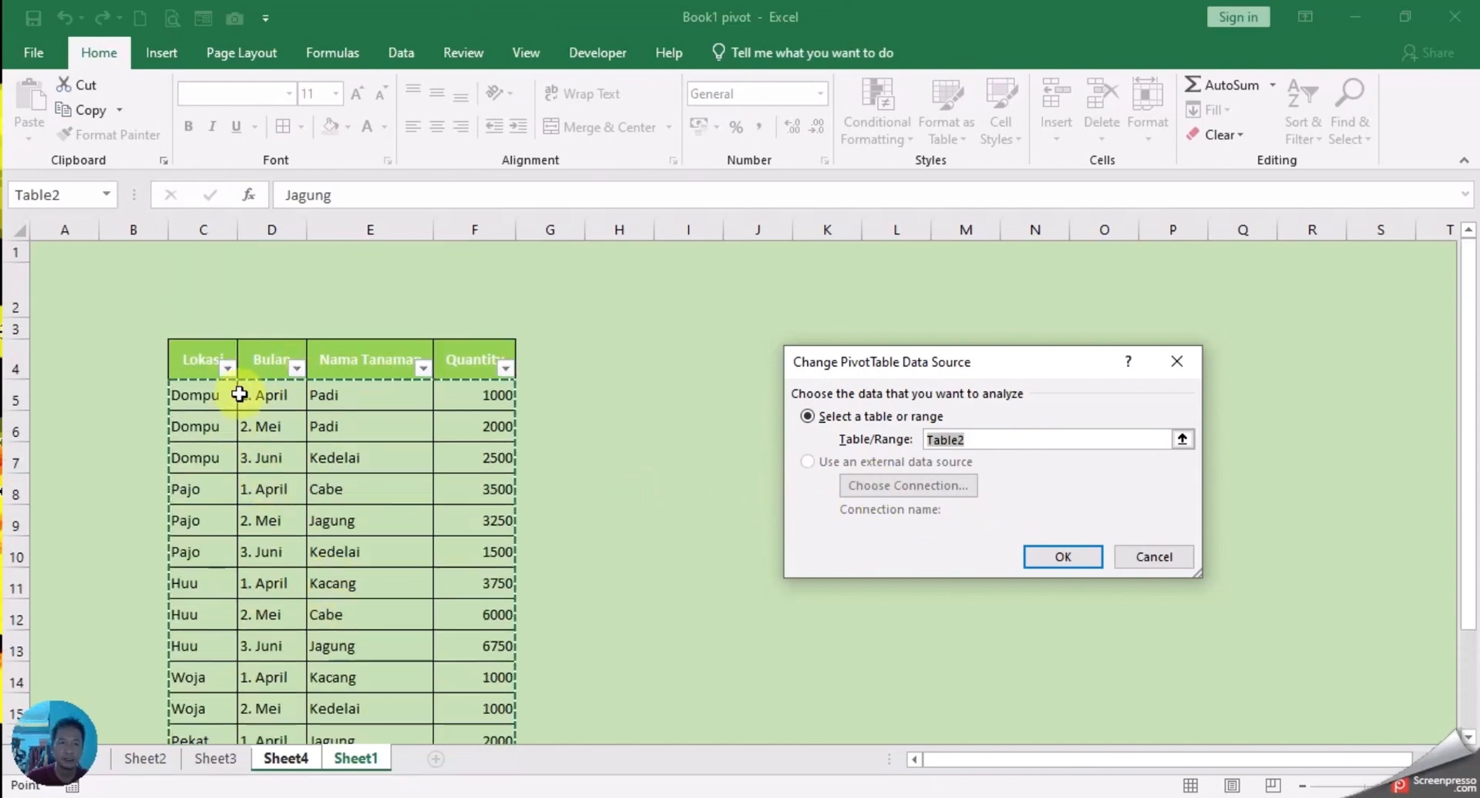
click(1061, 558)
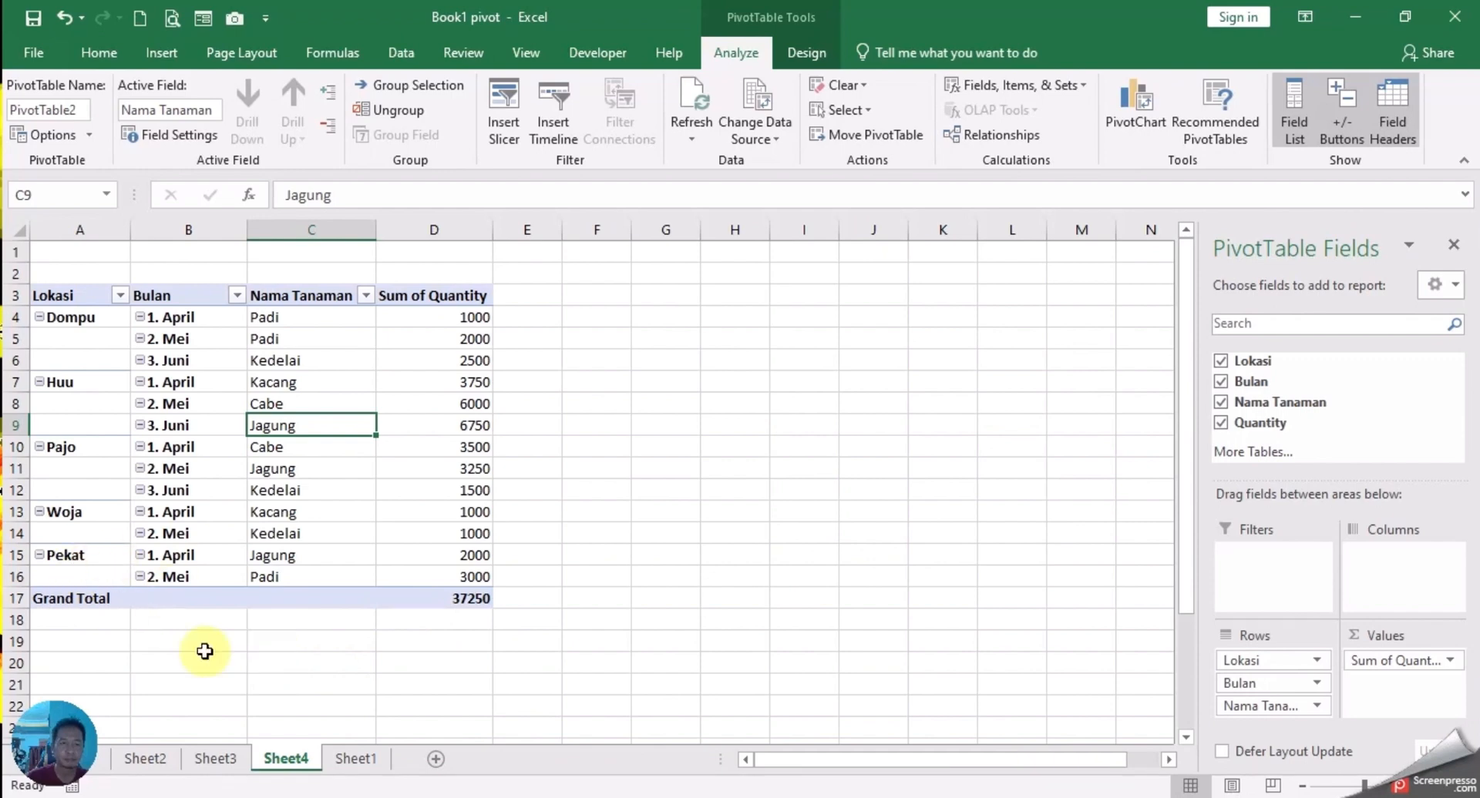
- Refresh the Sheet4 PivotTable to bring in the Pekat row for 3. Juni
click(353, 481)
click(409, 428)
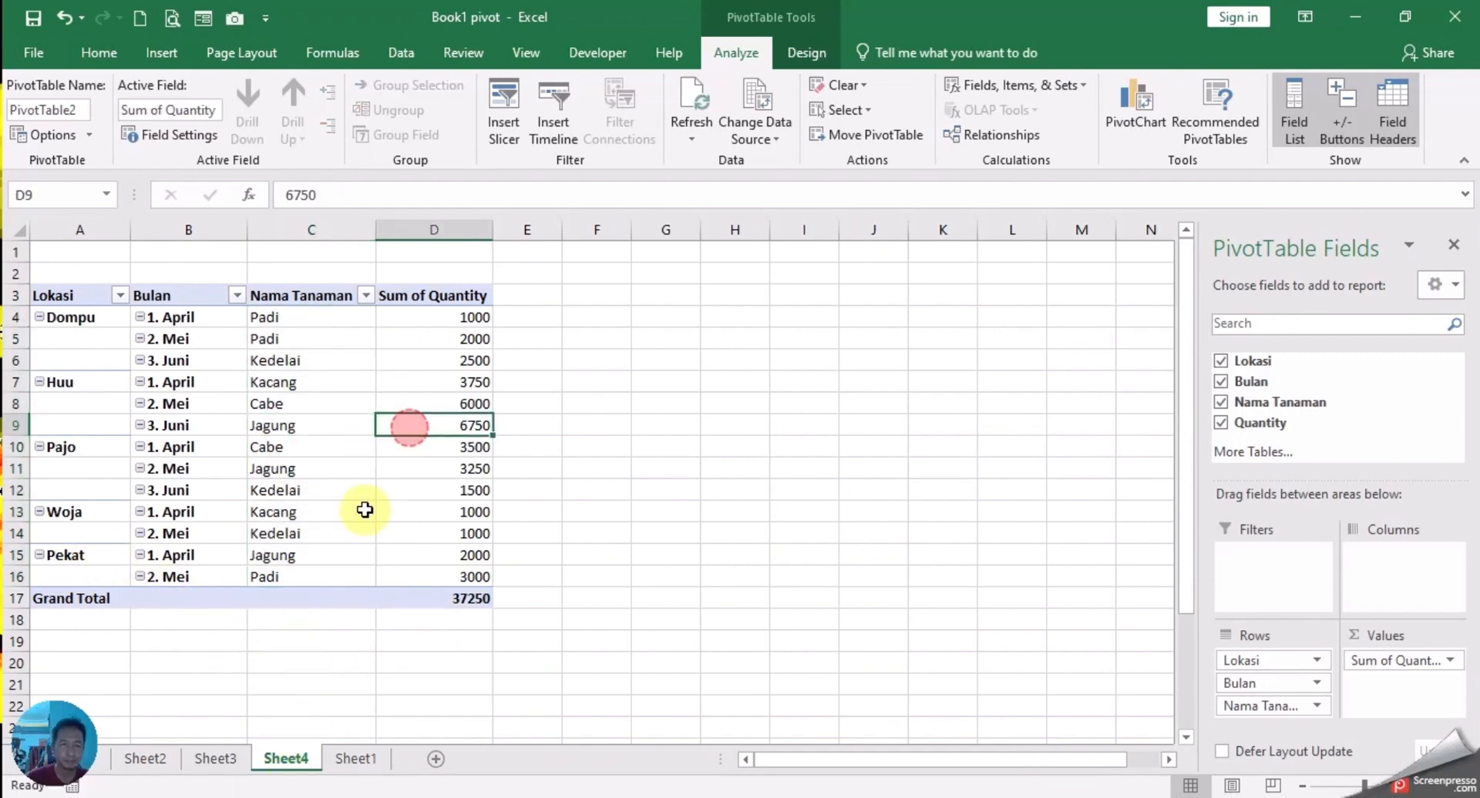
right_click(348, 447)
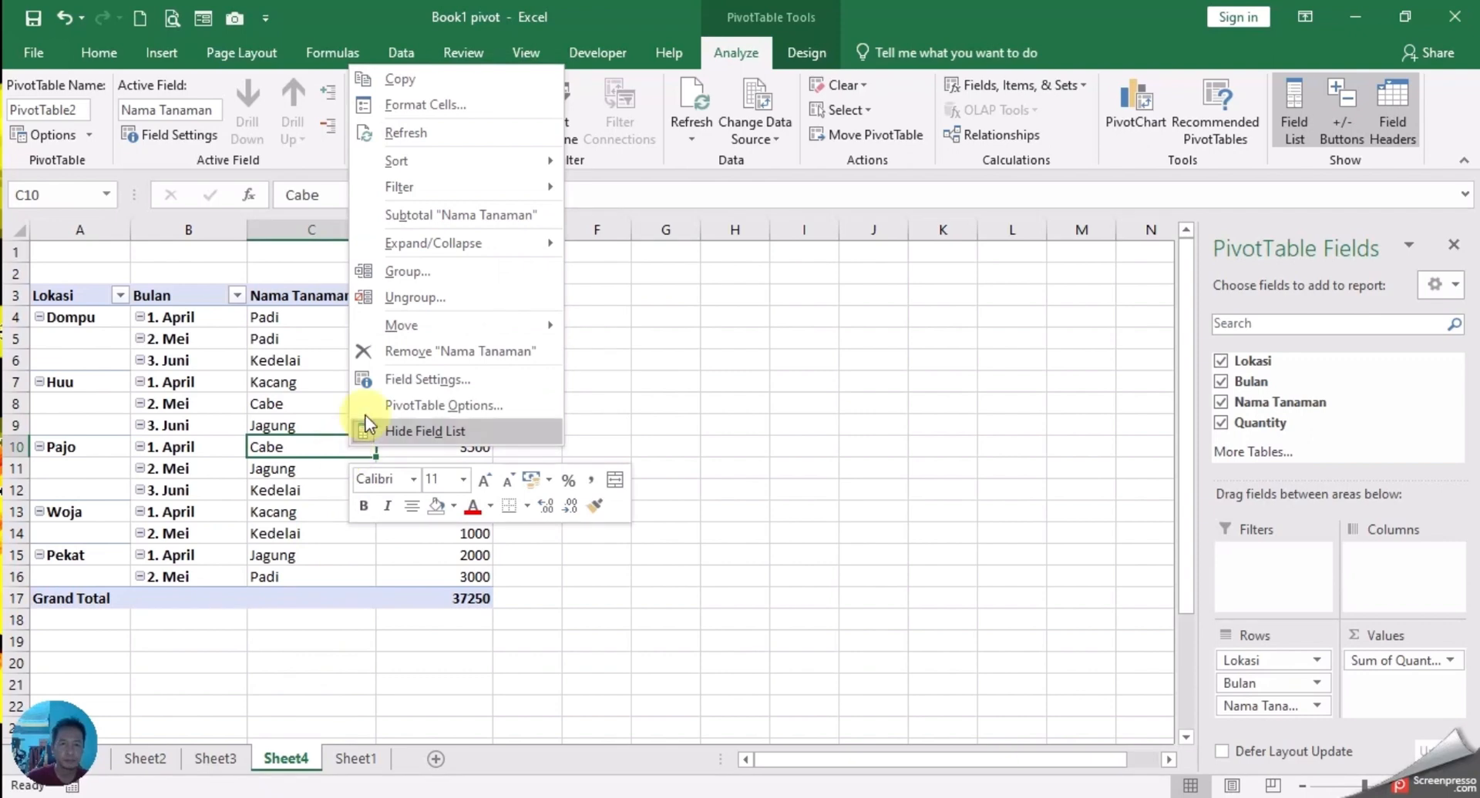
click(429, 131)
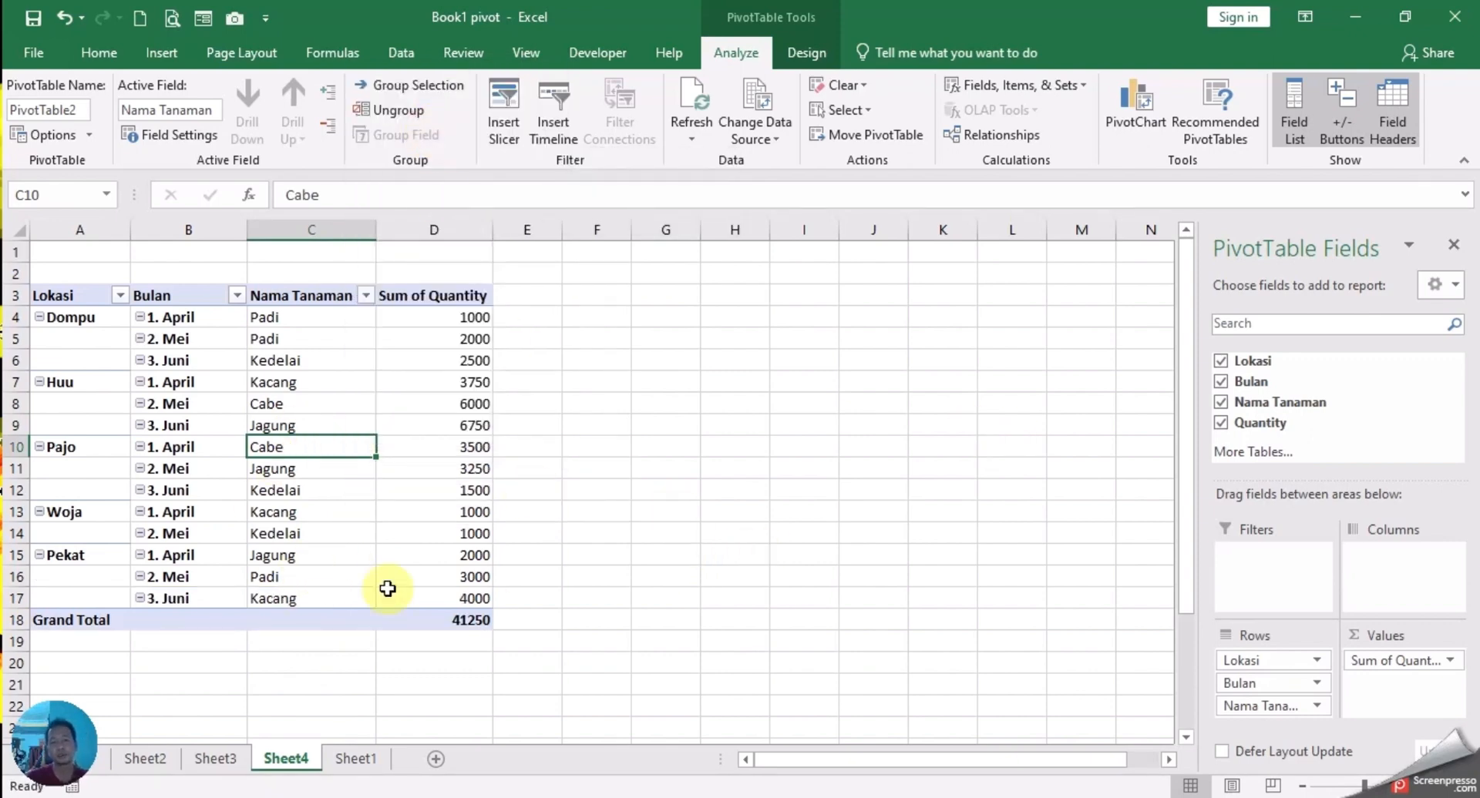
- In the Sheet4 PivotTable, remove Bulan to keep only Nama Tanaman in rows, and add Quantity as a summed value
click(357, 758)
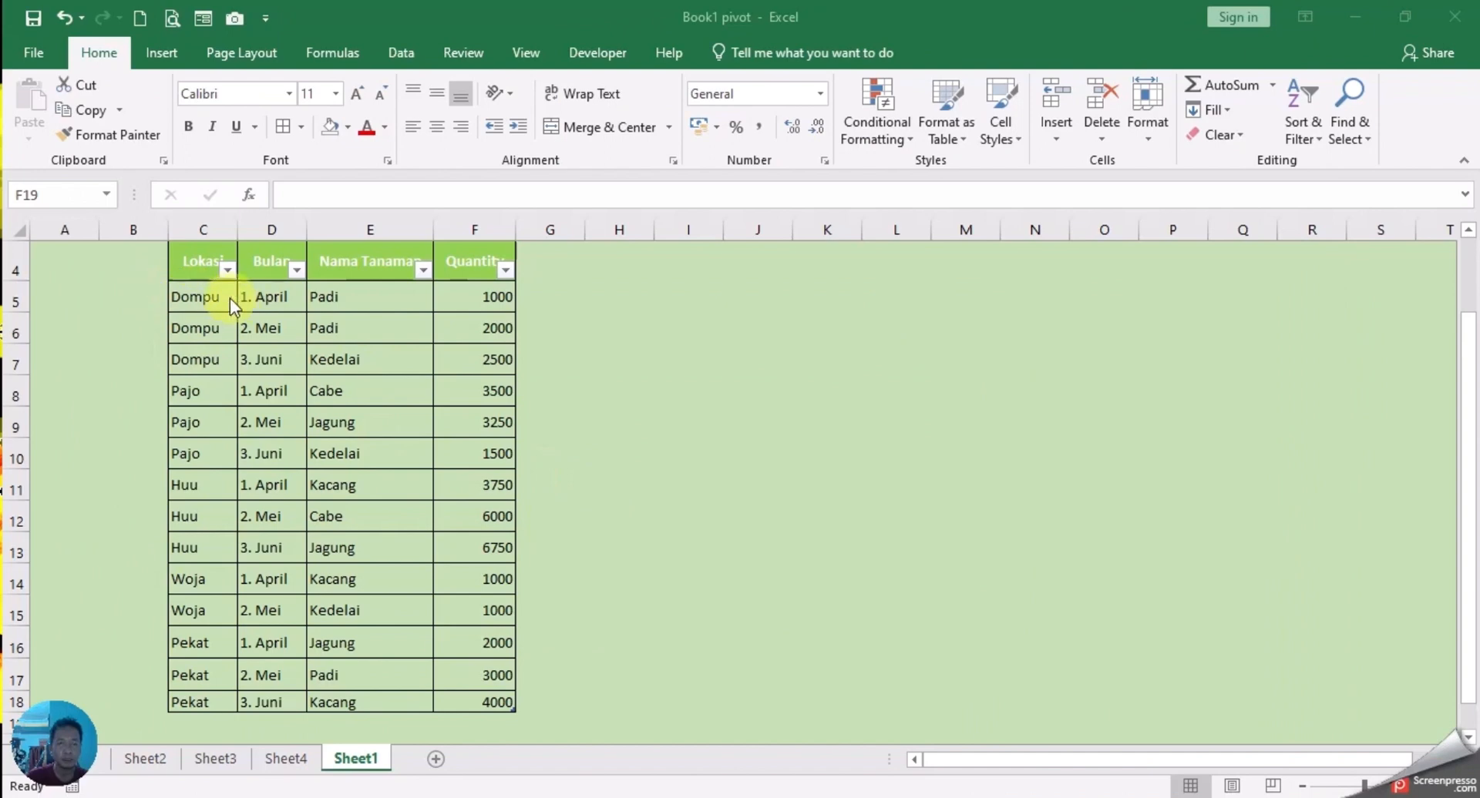
click(198, 298)
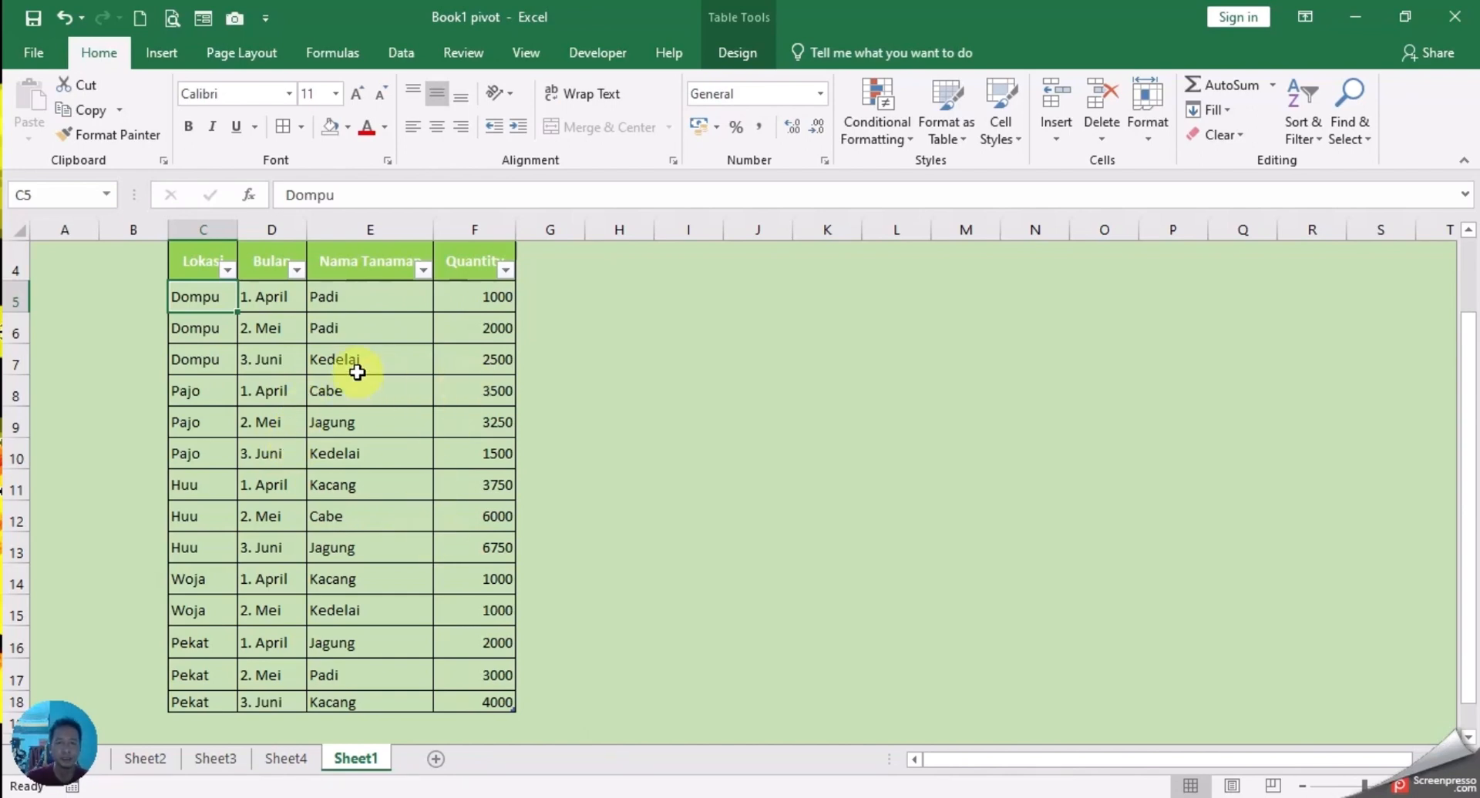
click(286, 759)
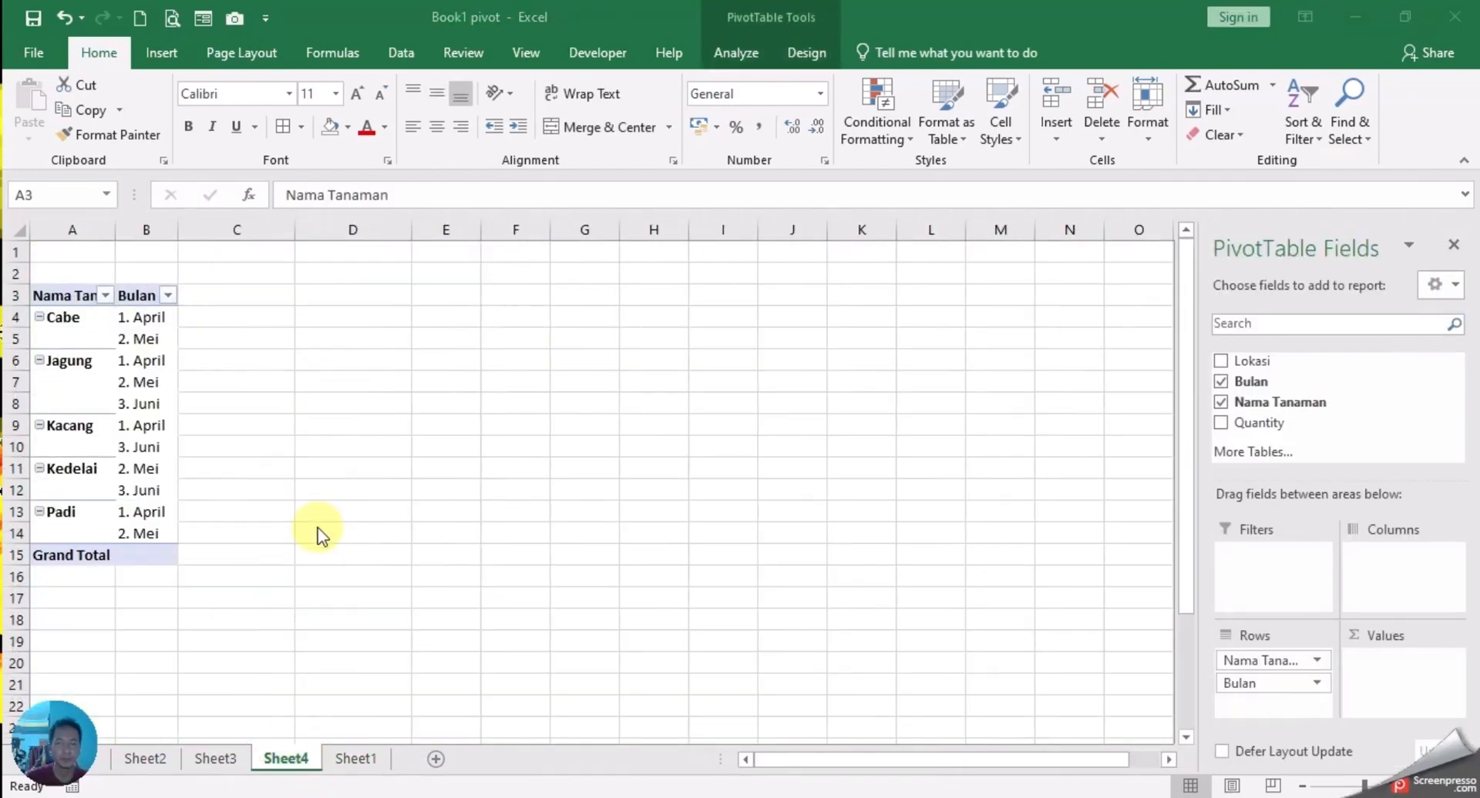
click(1220, 382)
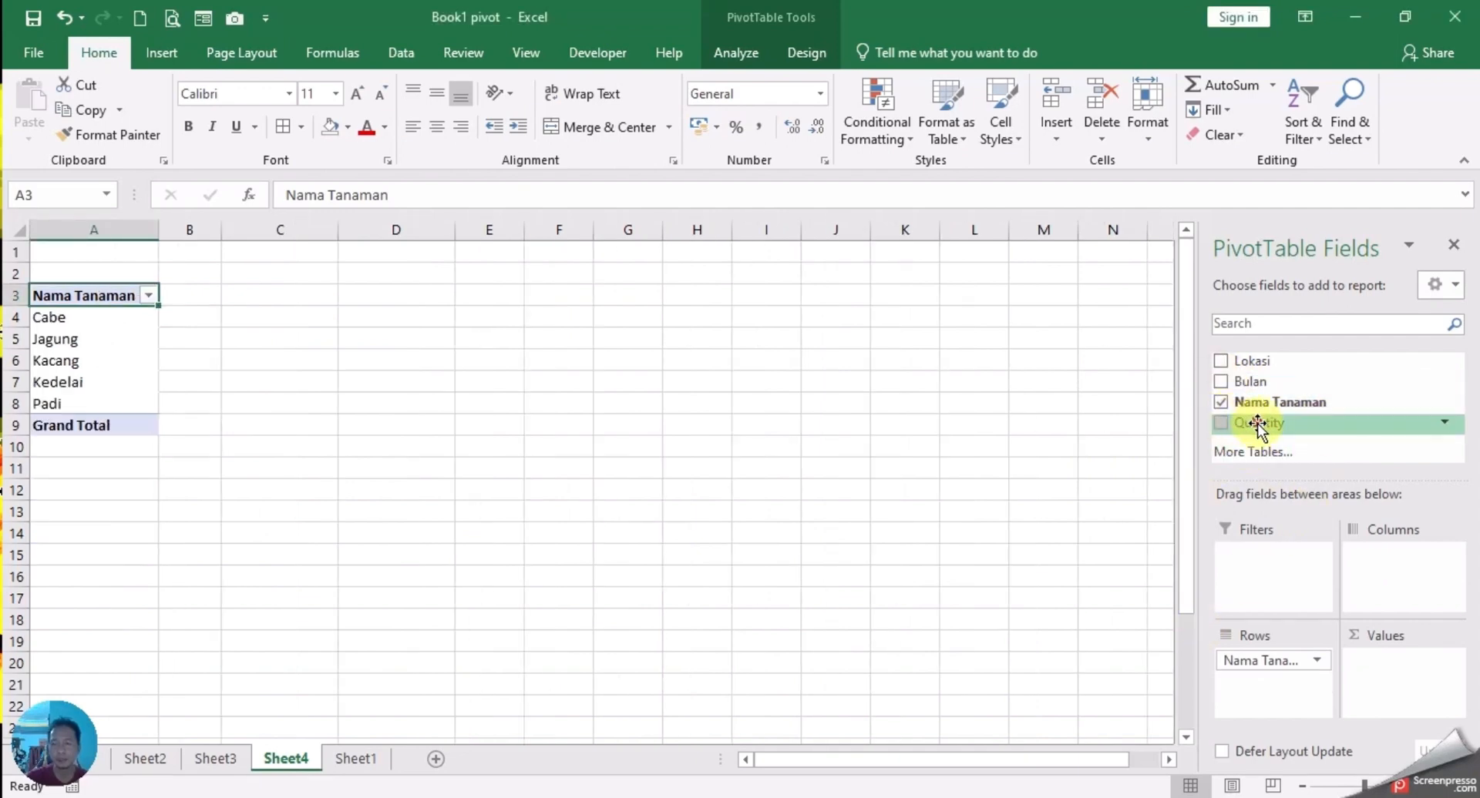
drag(1257, 423, 1368, 675)
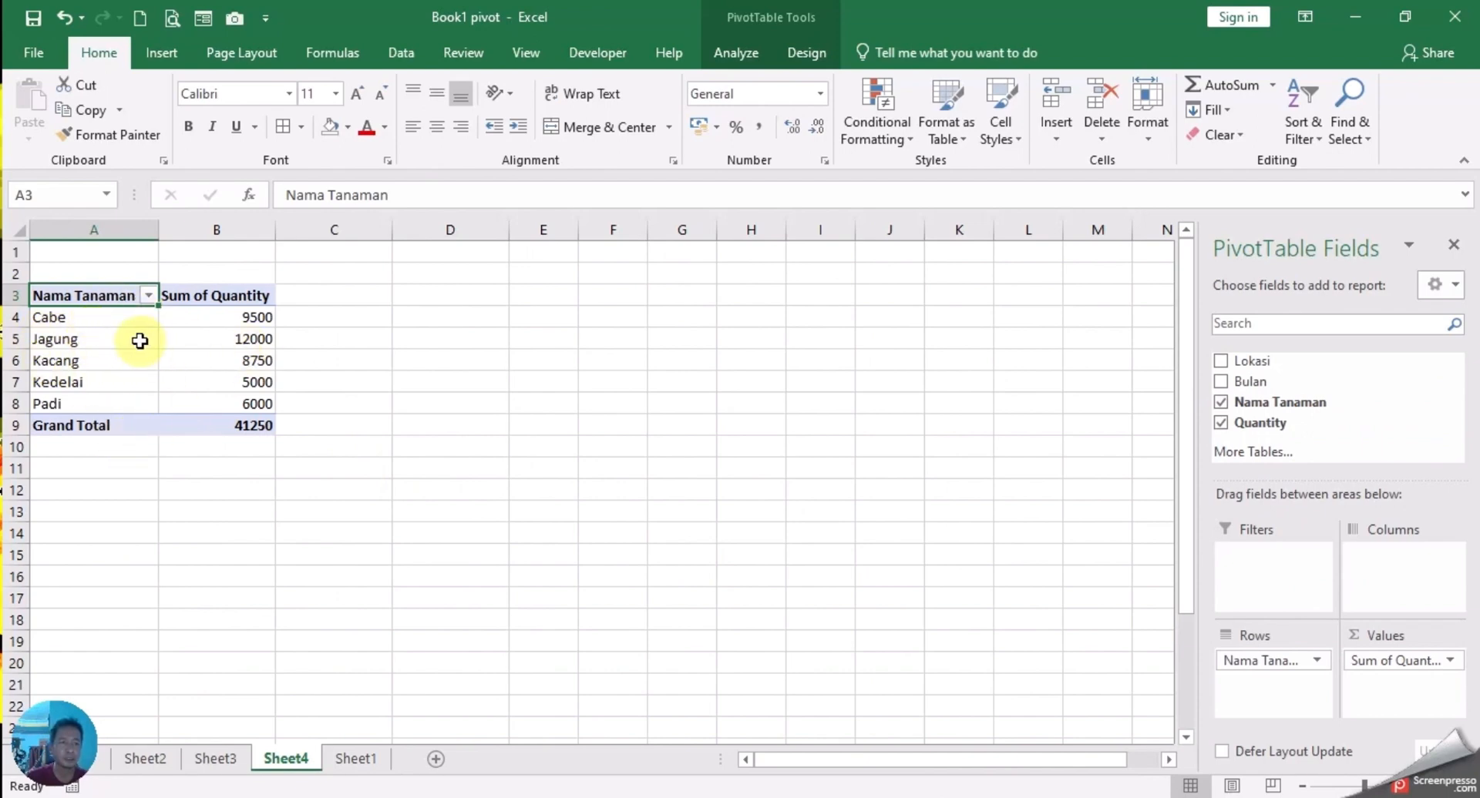
- Compare the Nama Tanaman items in the Sheet4 PivotTable with the source table on Sheet1
click(96, 317)
drag(105, 314, 129, 364)
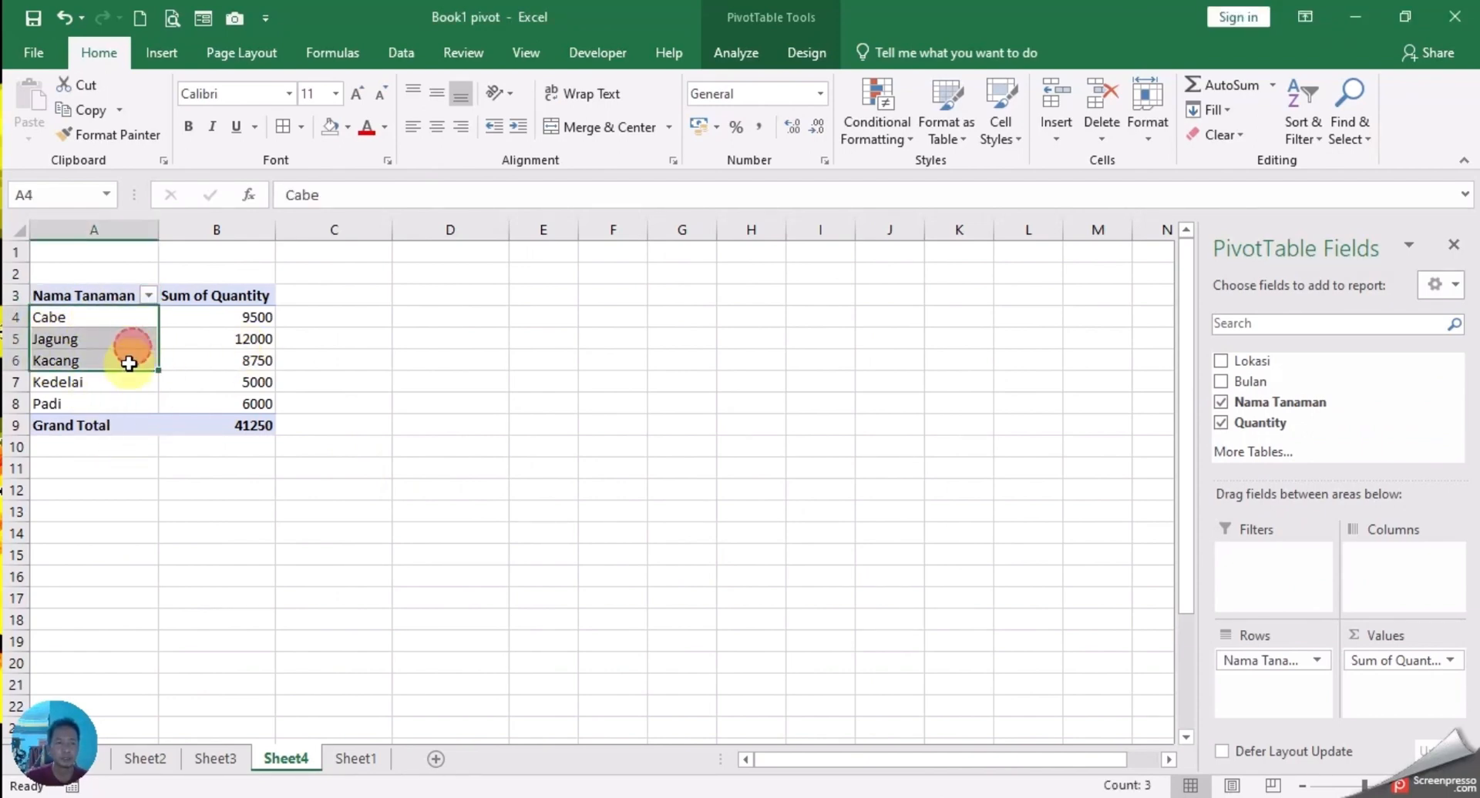
click(347, 360)
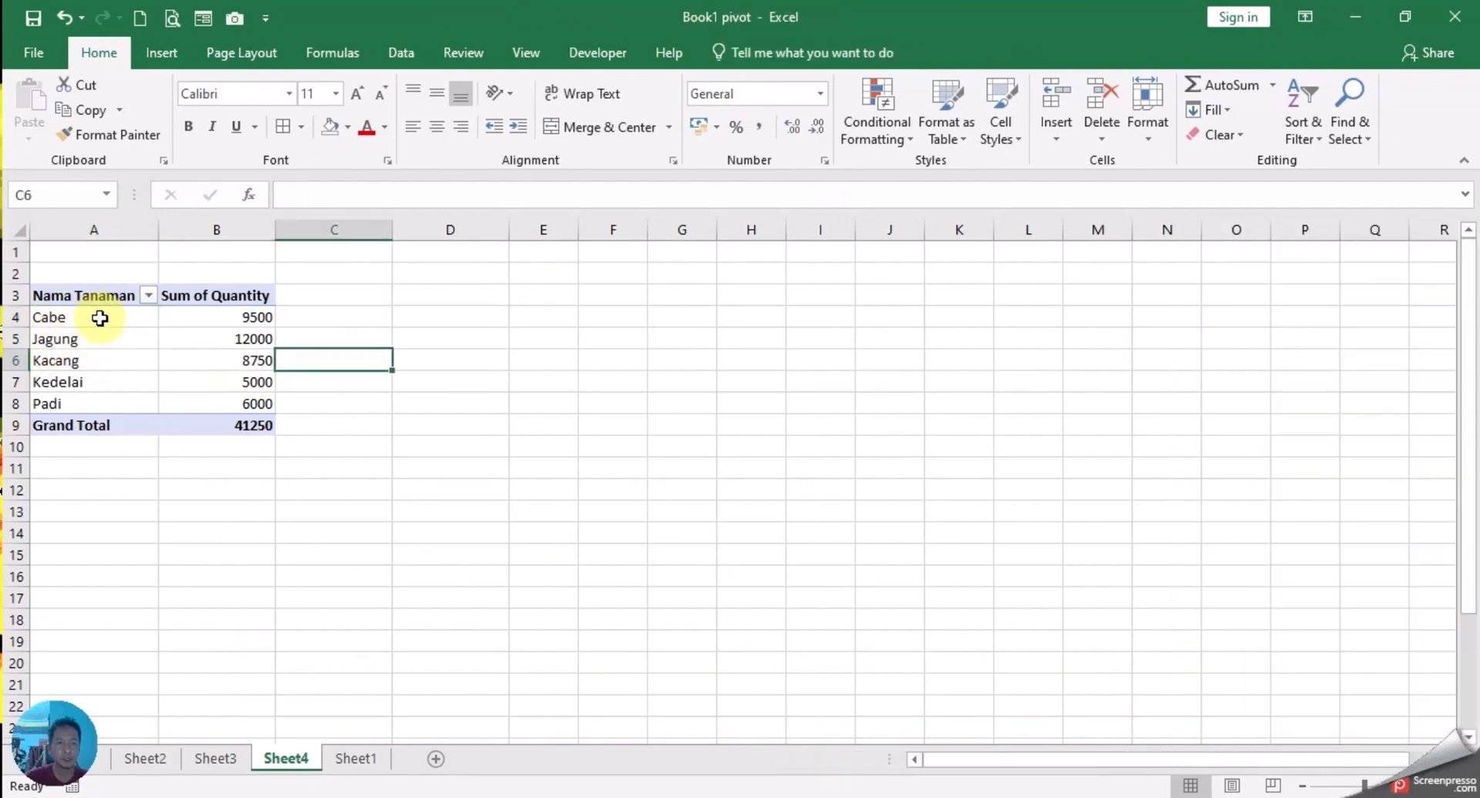
drag(99, 318, 115, 399)
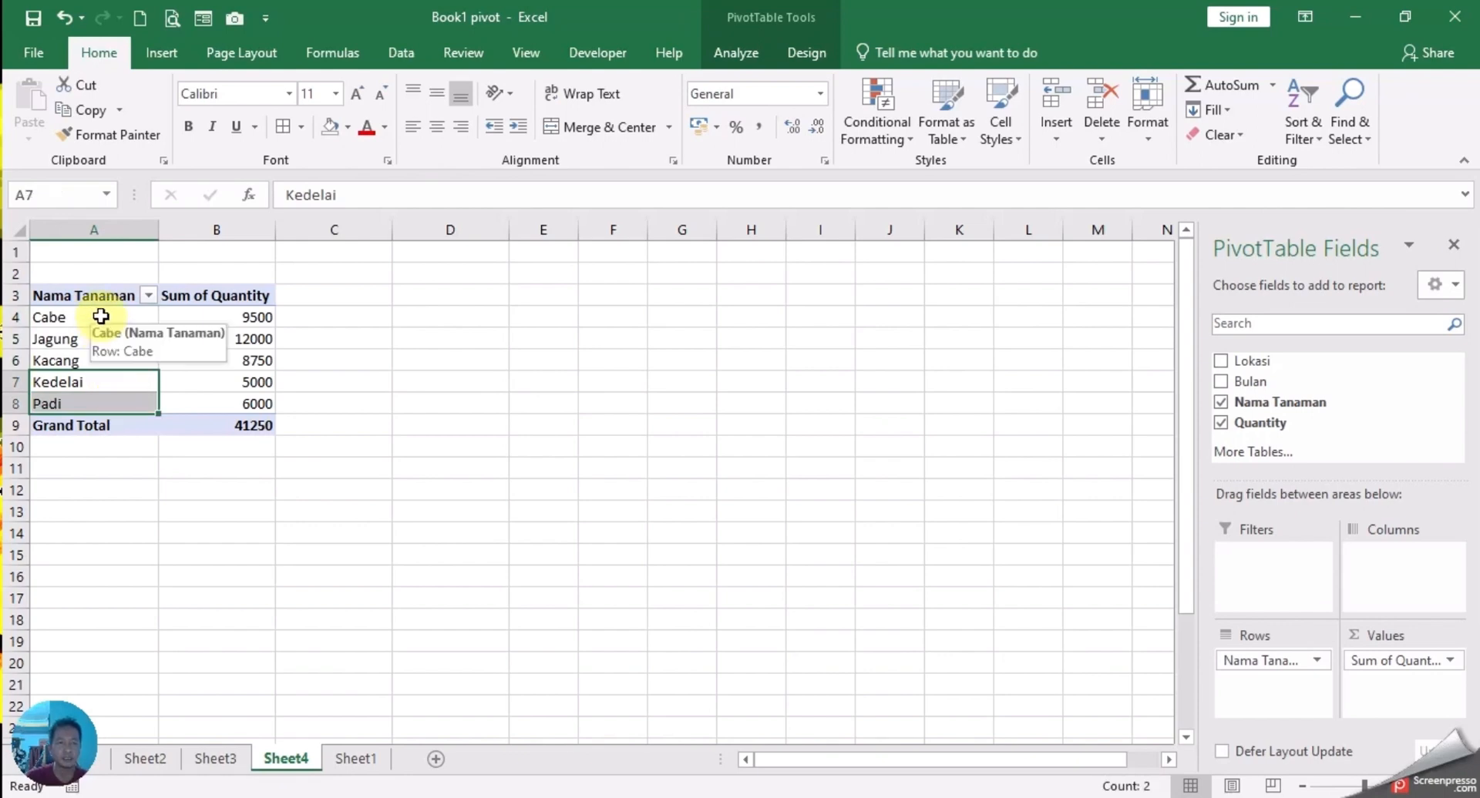
click(371, 757)
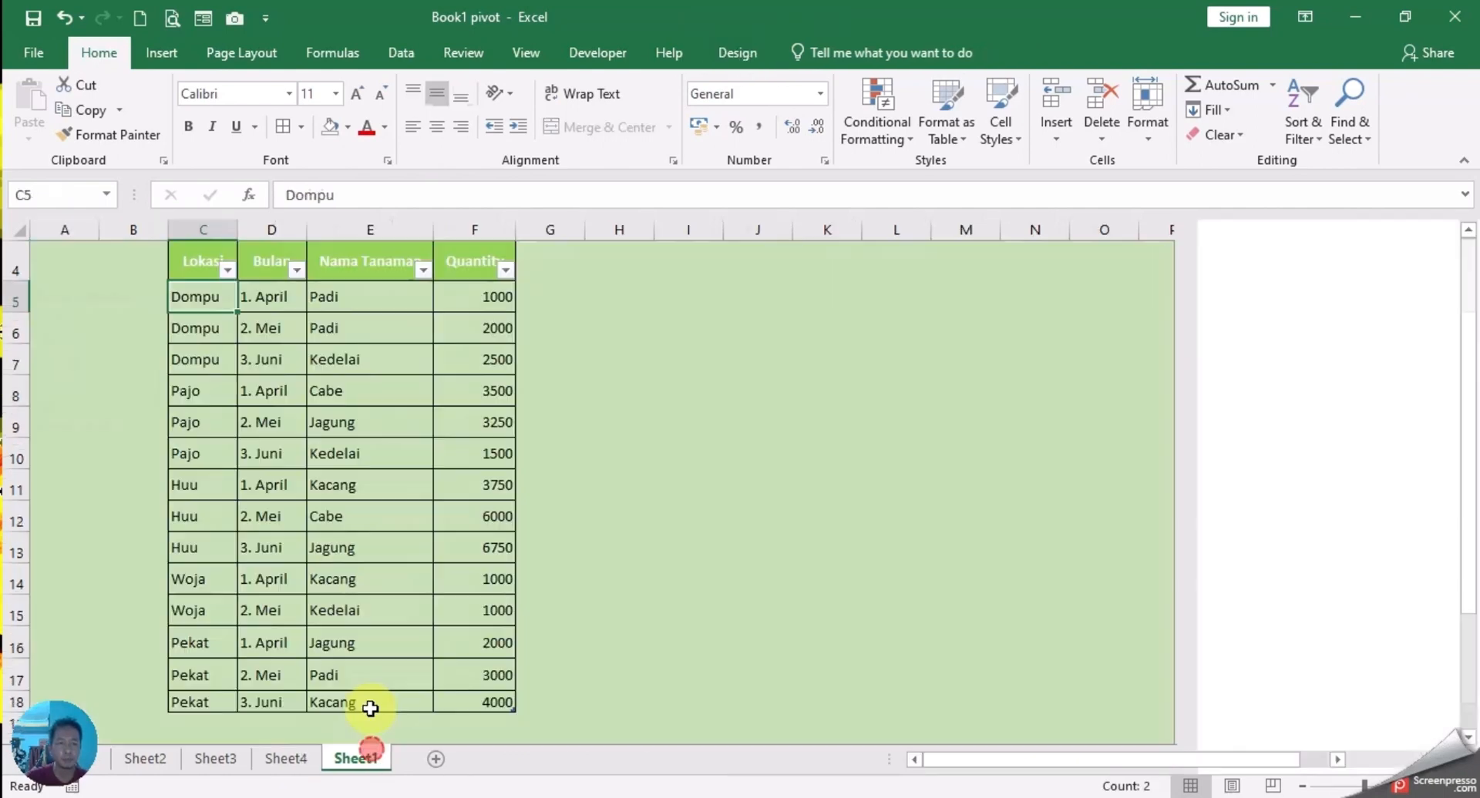
click(562, 264)
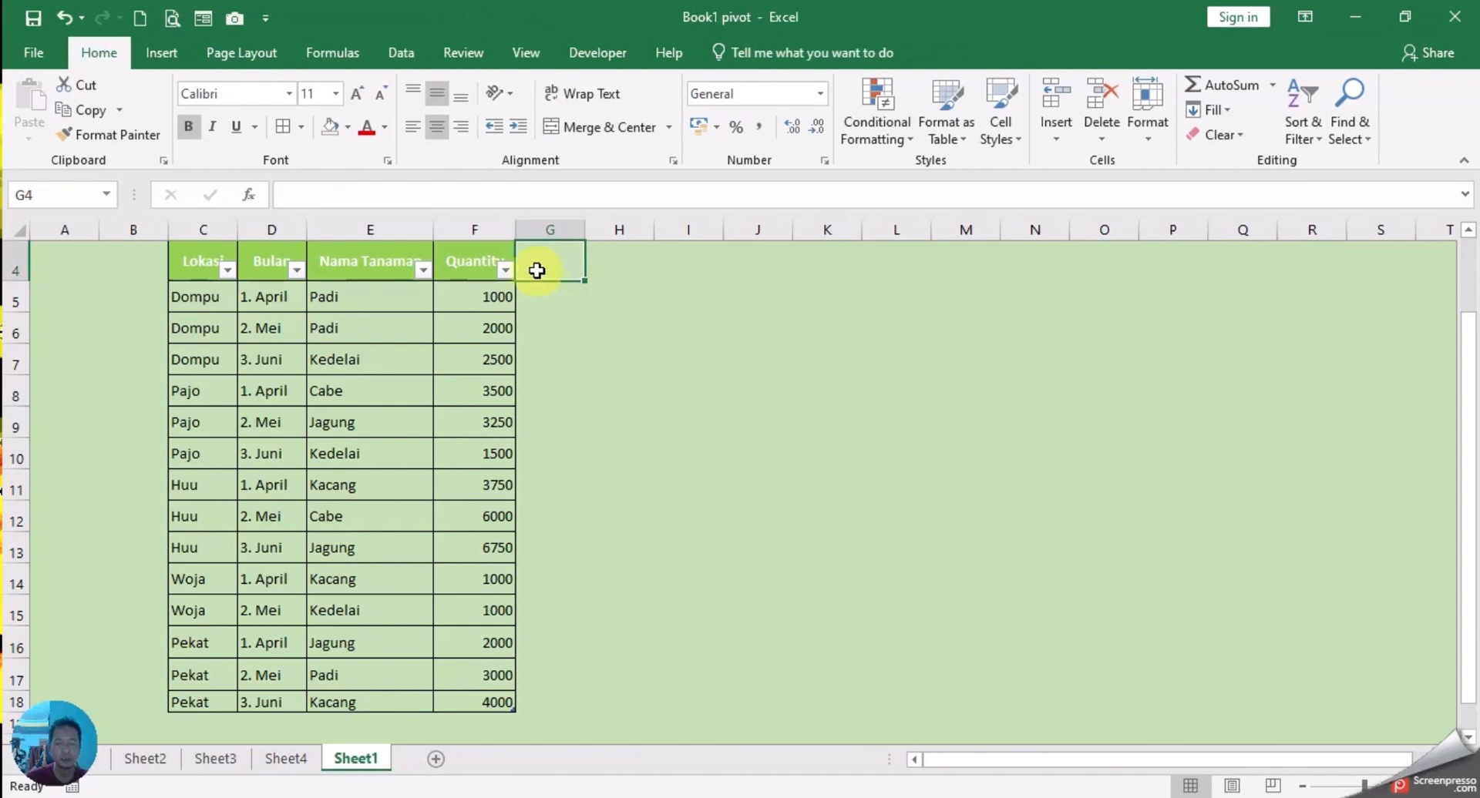
click(281, 758)
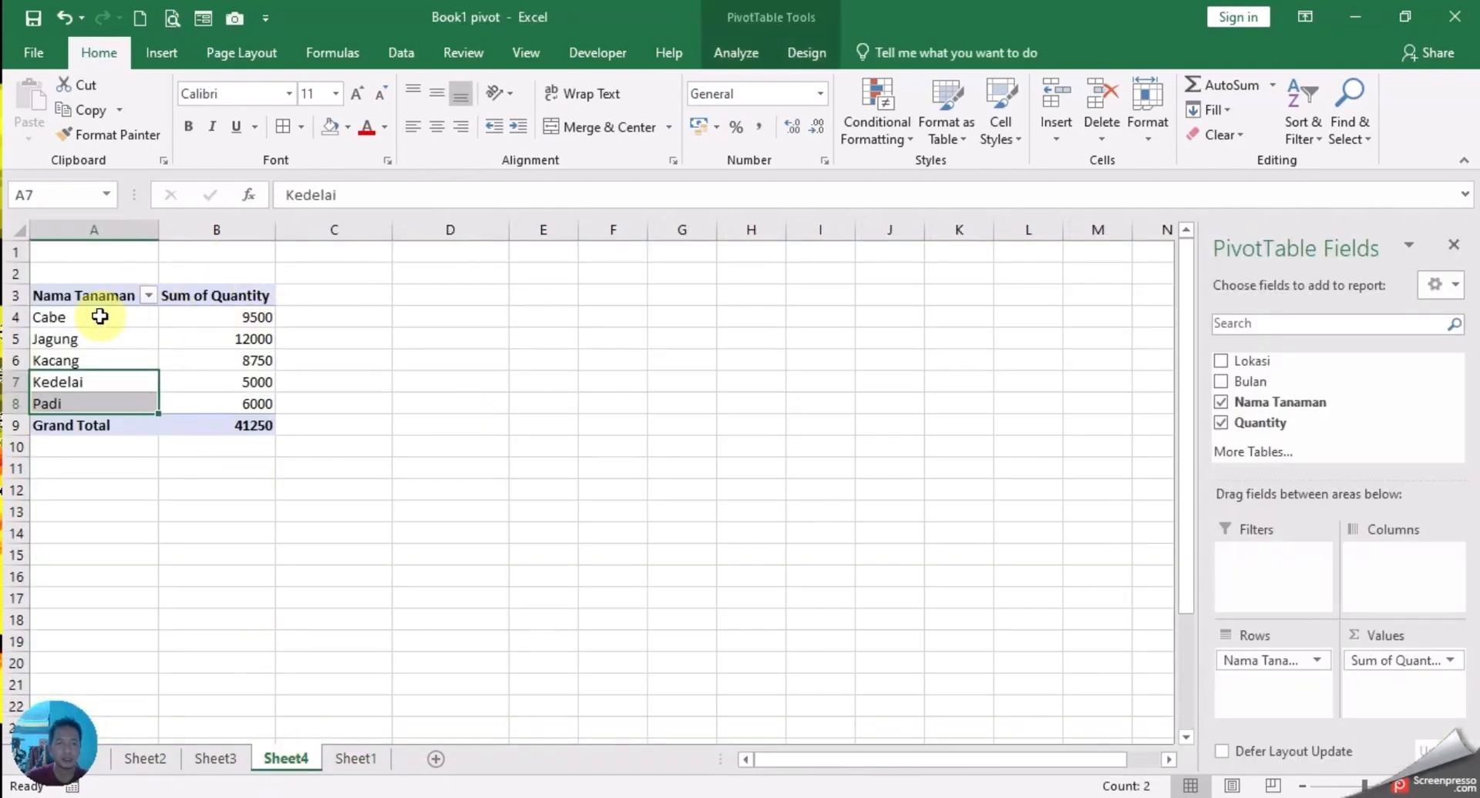
- Group Cabe, Jagung and Kacang into one group in the Sheet4 PivotTable, and group Kedelai and Padi into a second one
drag(94, 316, 58, 359)
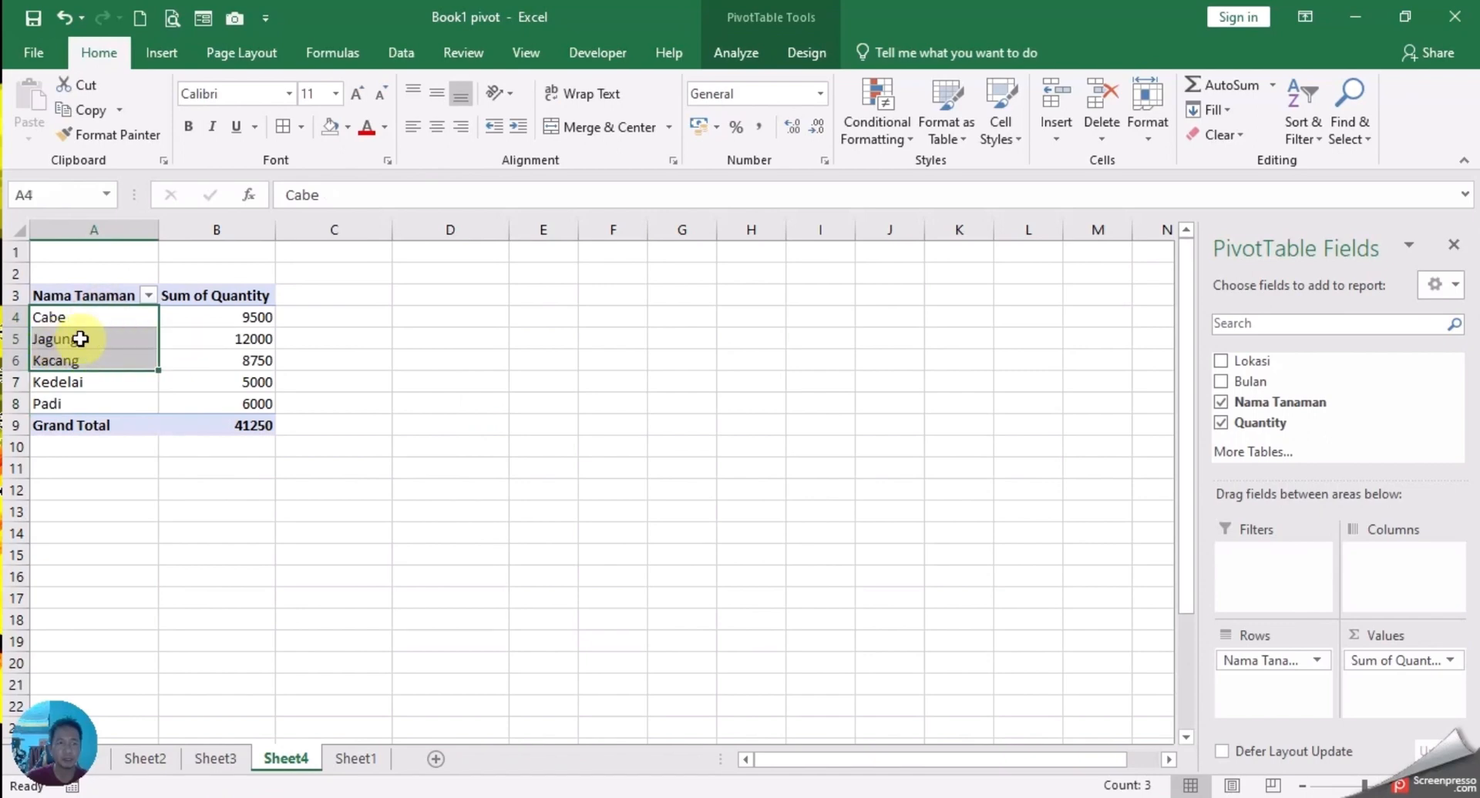
right_click(80, 339)
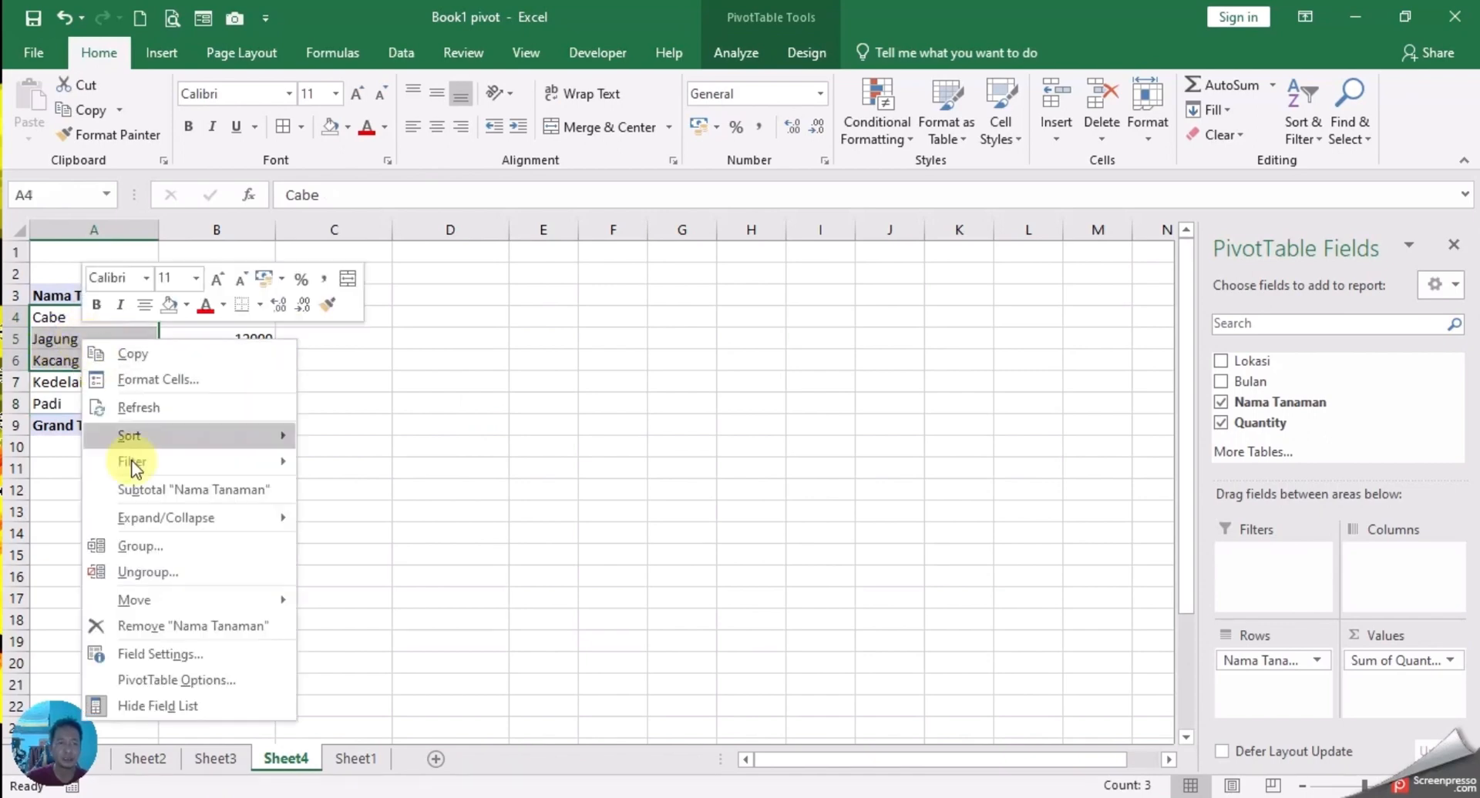
click(142, 546)
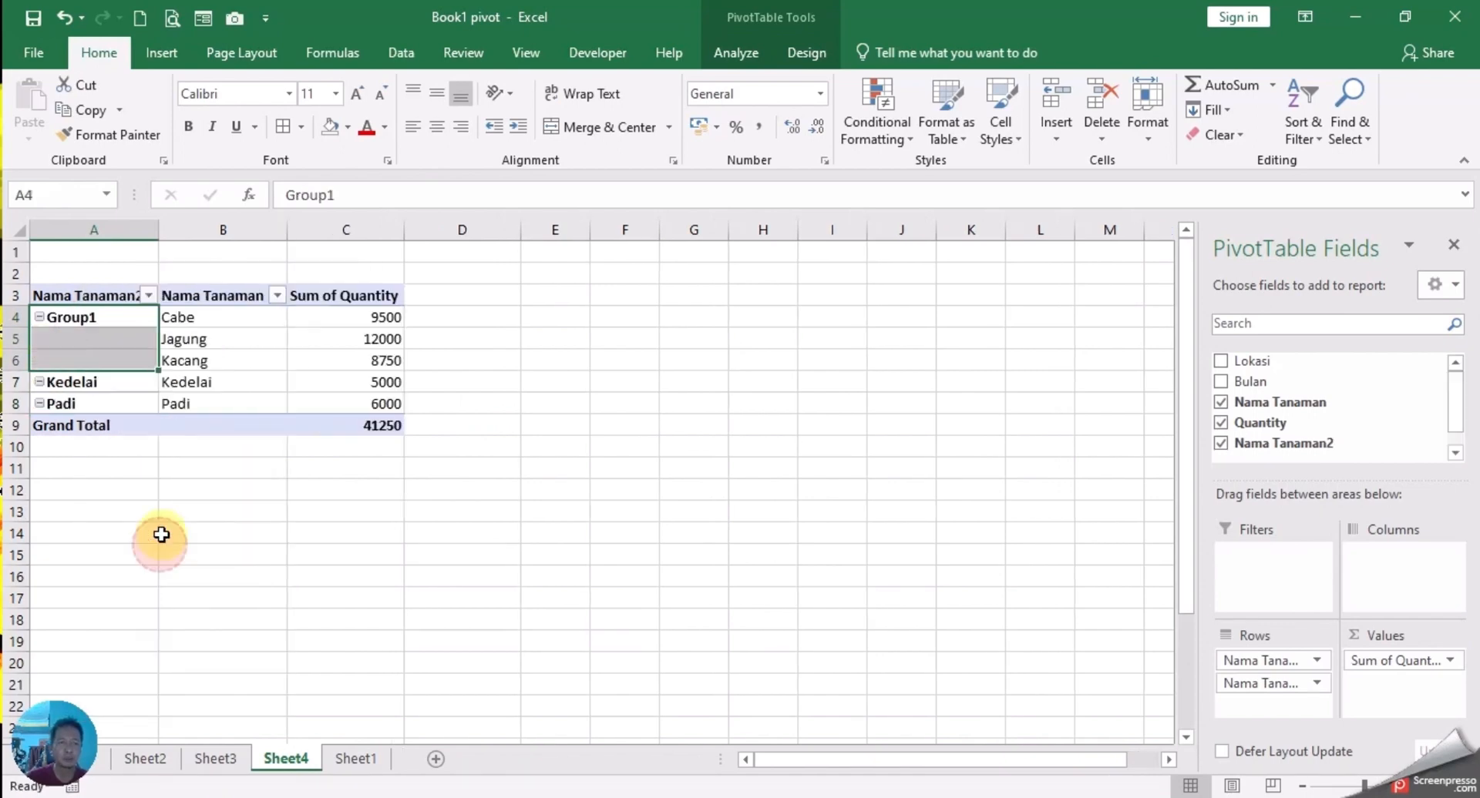
drag(107, 384, 100, 403)
right_click(106, 397)
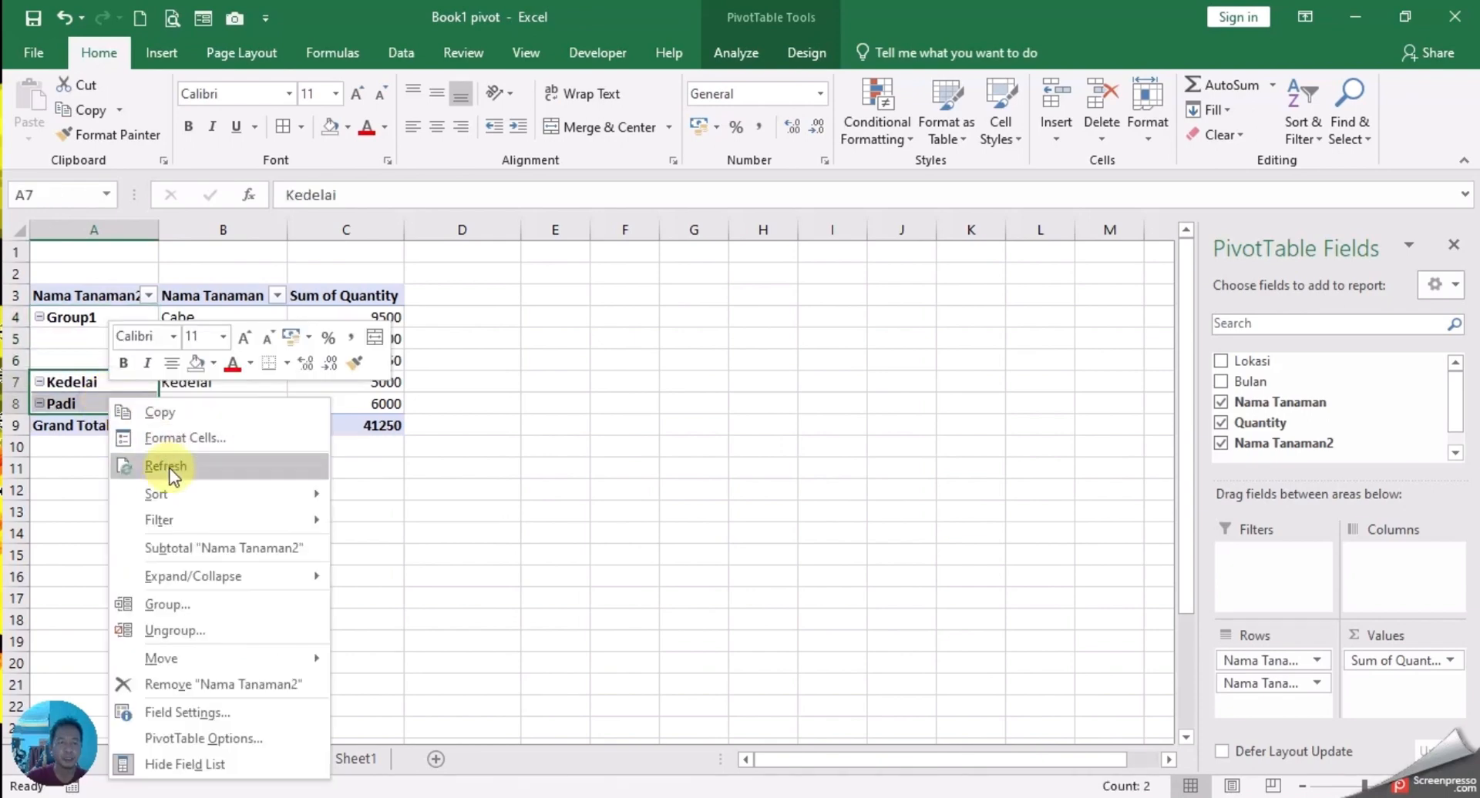
click(175, 604)
click(132, 468)
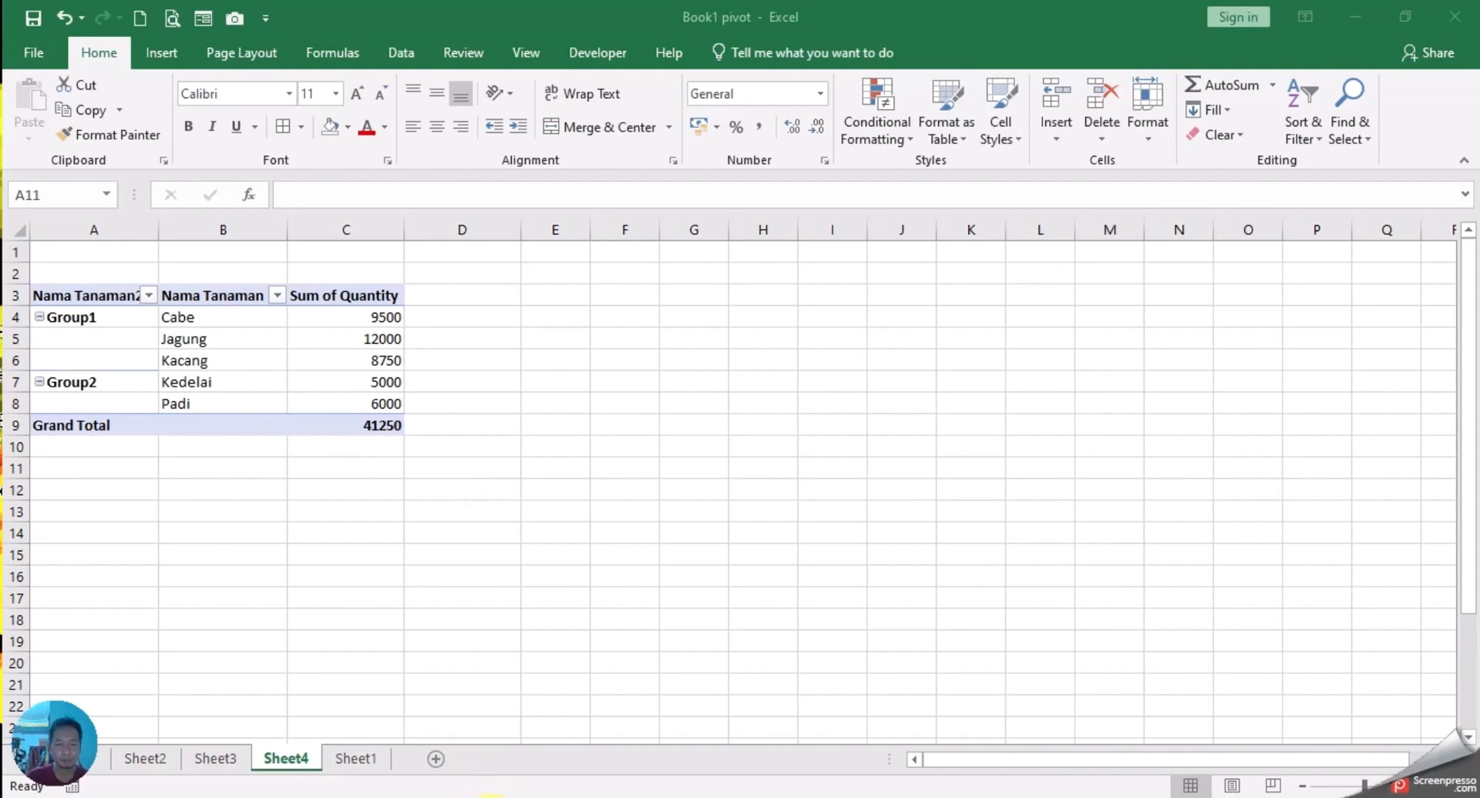
- Put Bulan in the PivotTable's columns and replace the grouped field Nama Tanaman2 with Lokasi above Nama Tanaman in the rows
click(253, 378)
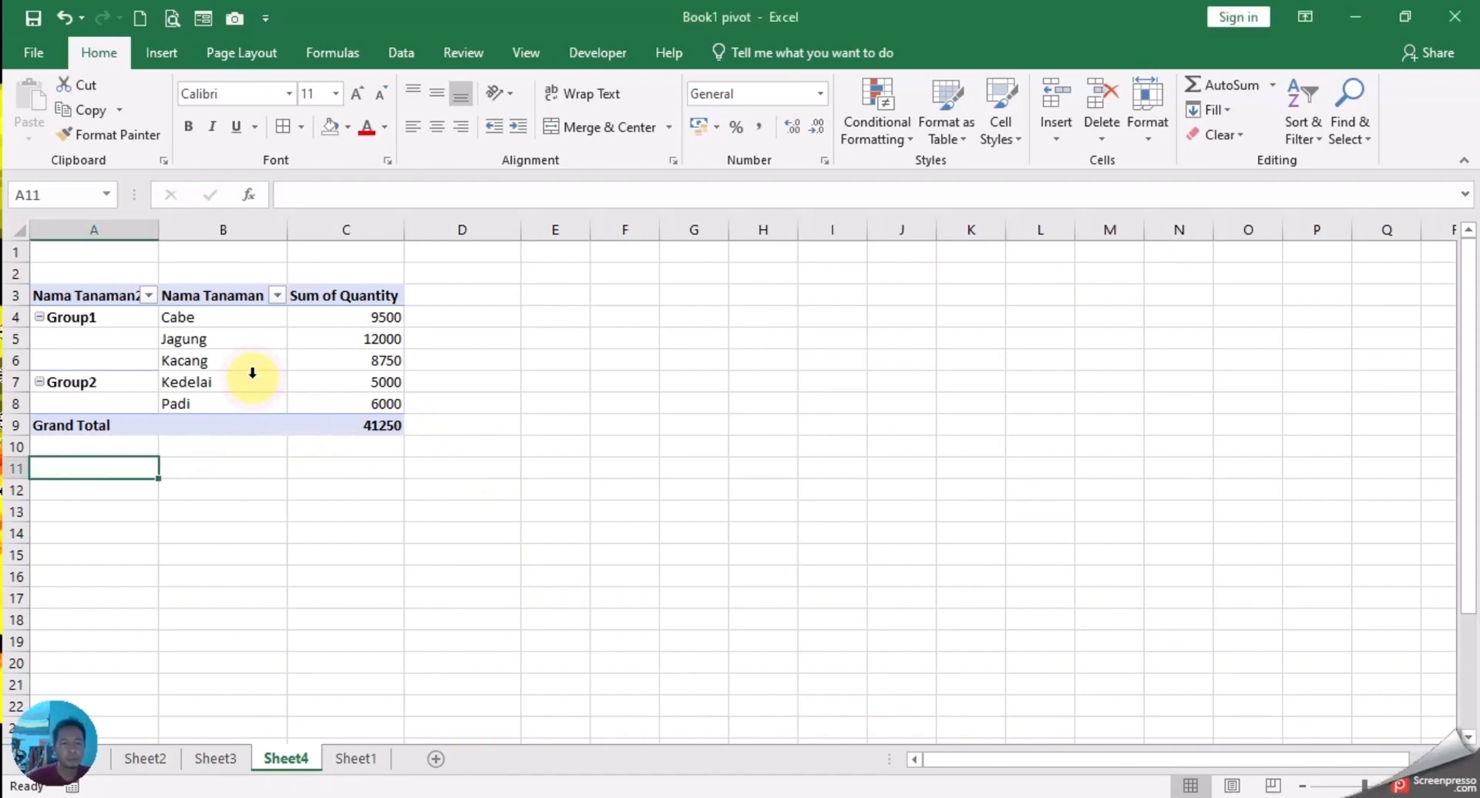
click(250, 384)
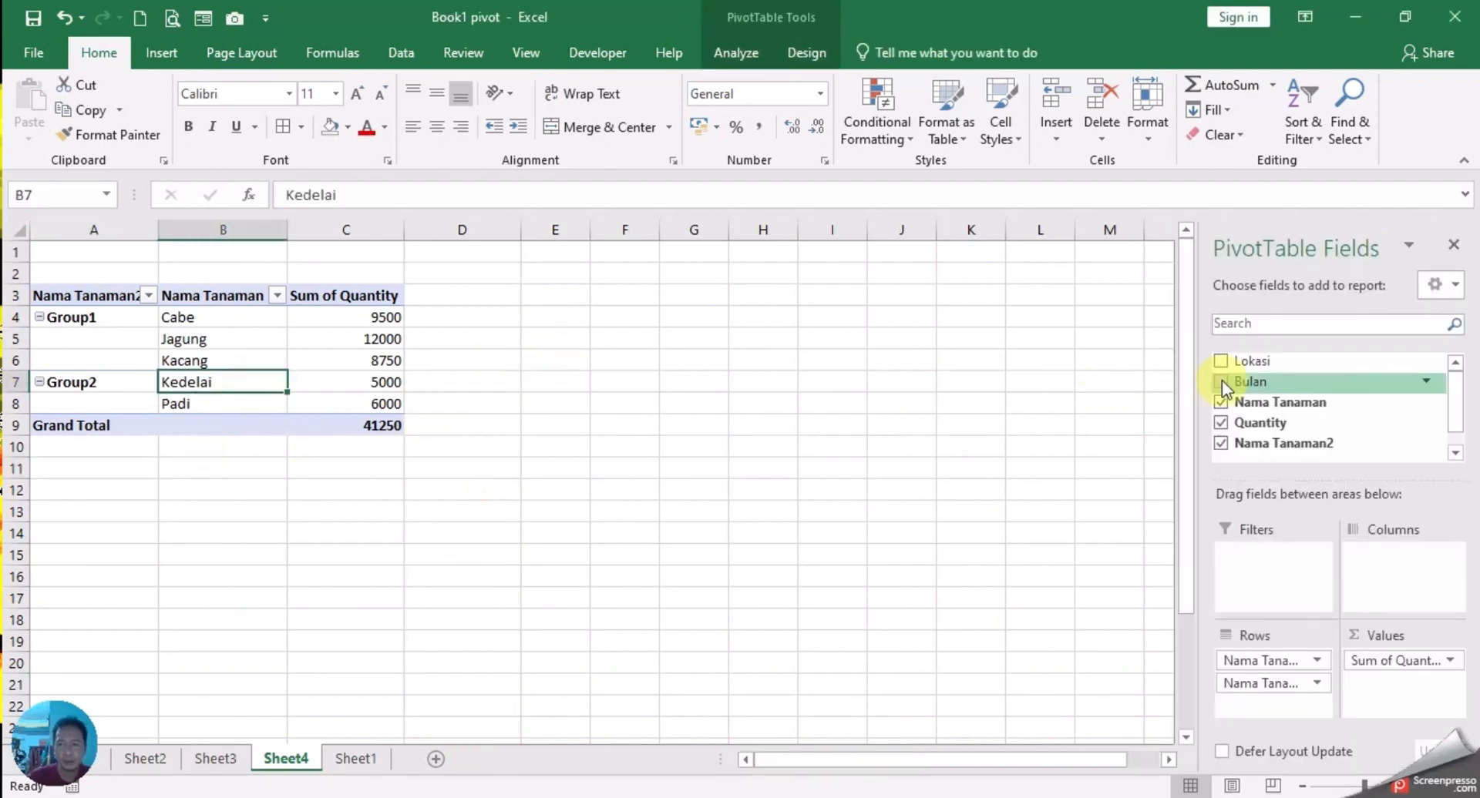
drag(1222, 380, 1356, 569)
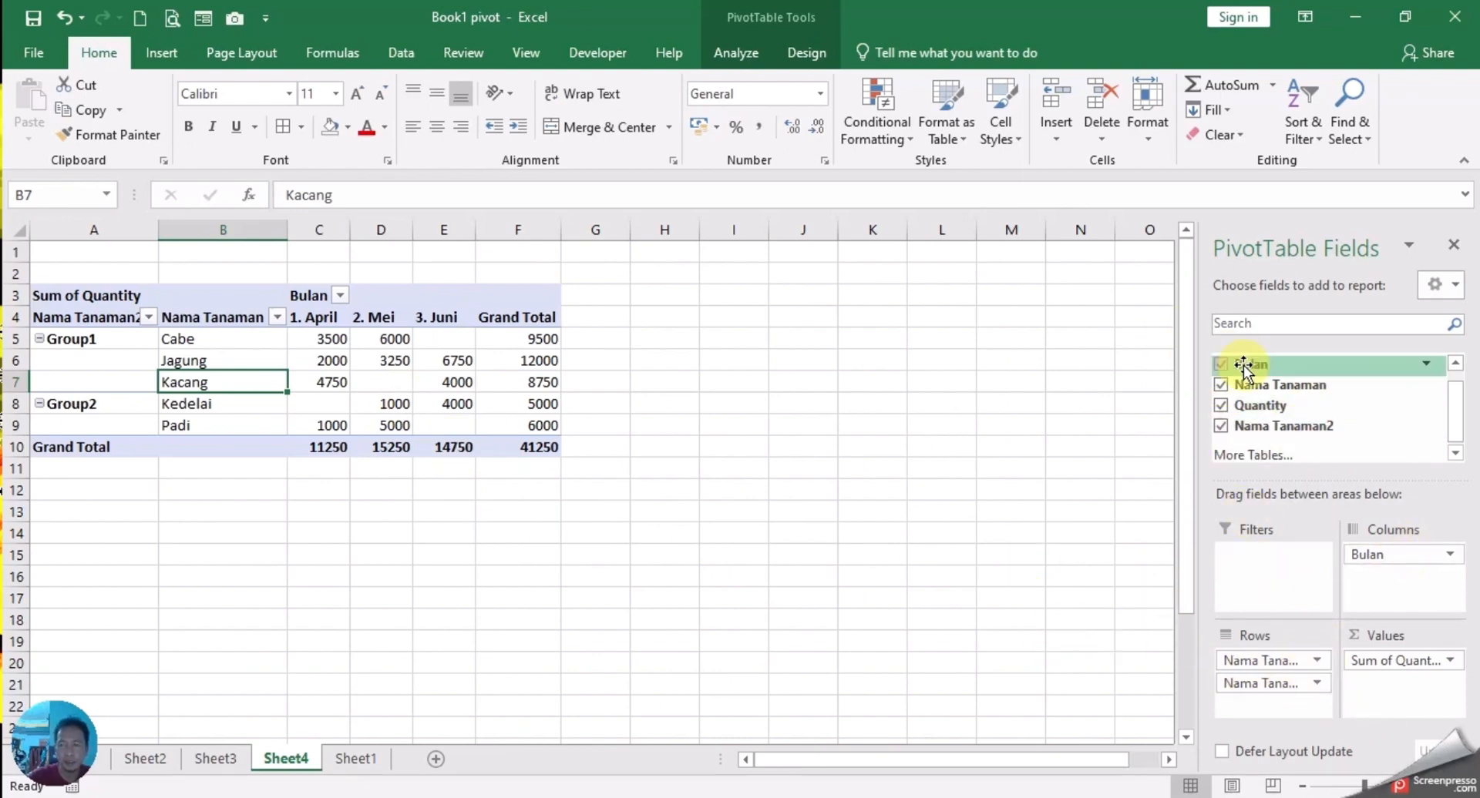
scroll(1353, 419, up, 1)
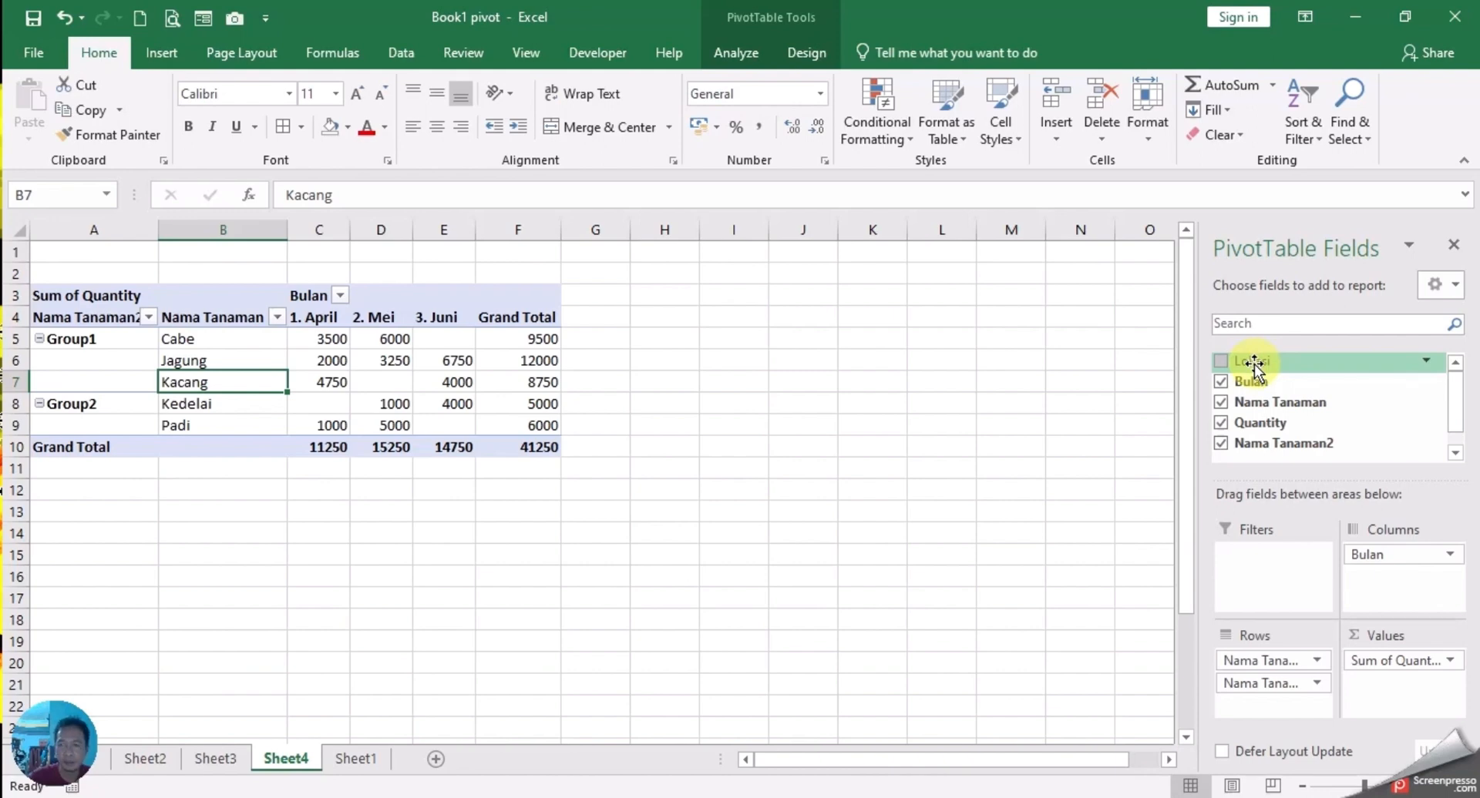
drag(1254, 363, 1279, 656)
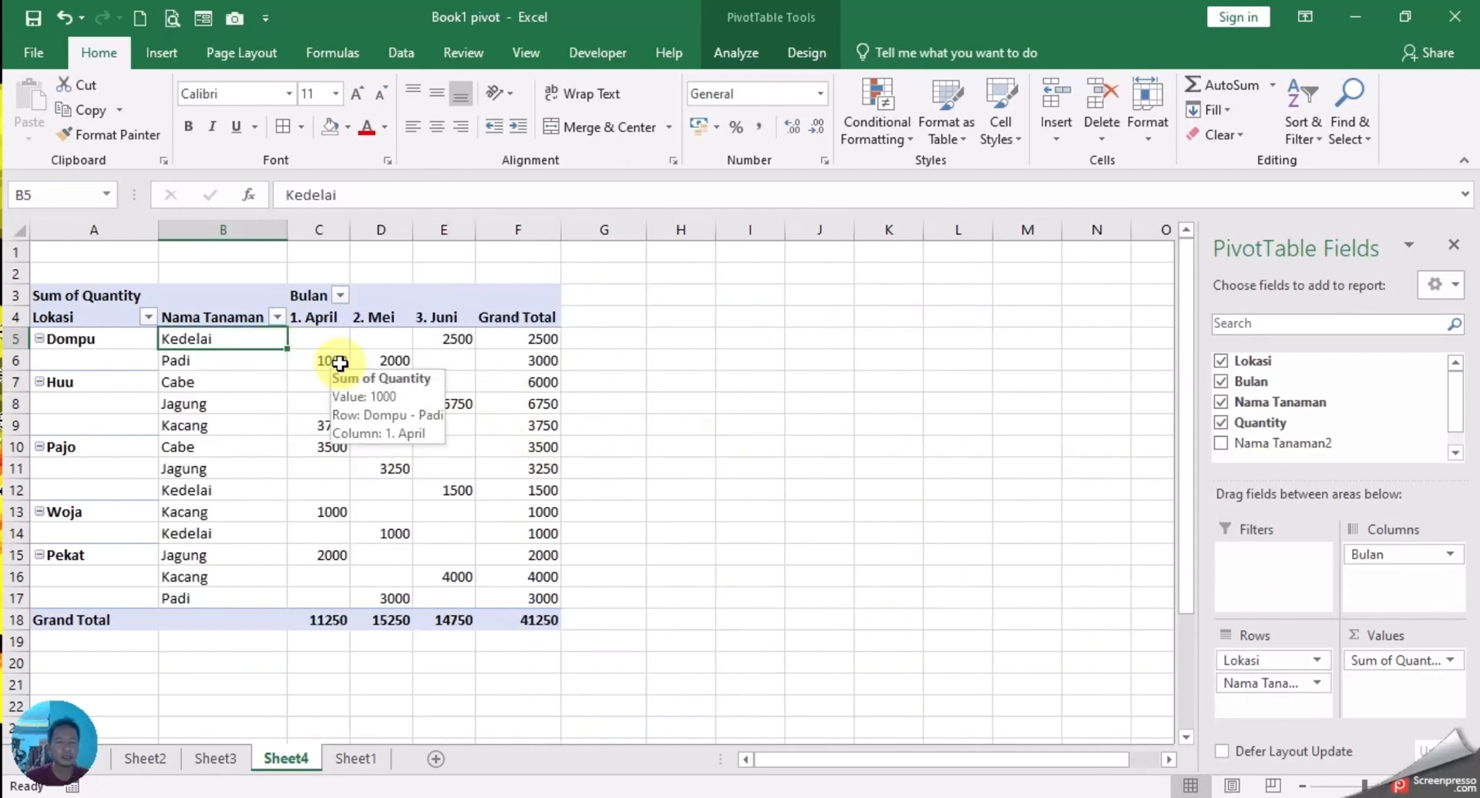
- Set the Sheet4 PivotTable's options to show the text "blank" in empty value cells
drag(317, 339, 459, 598)
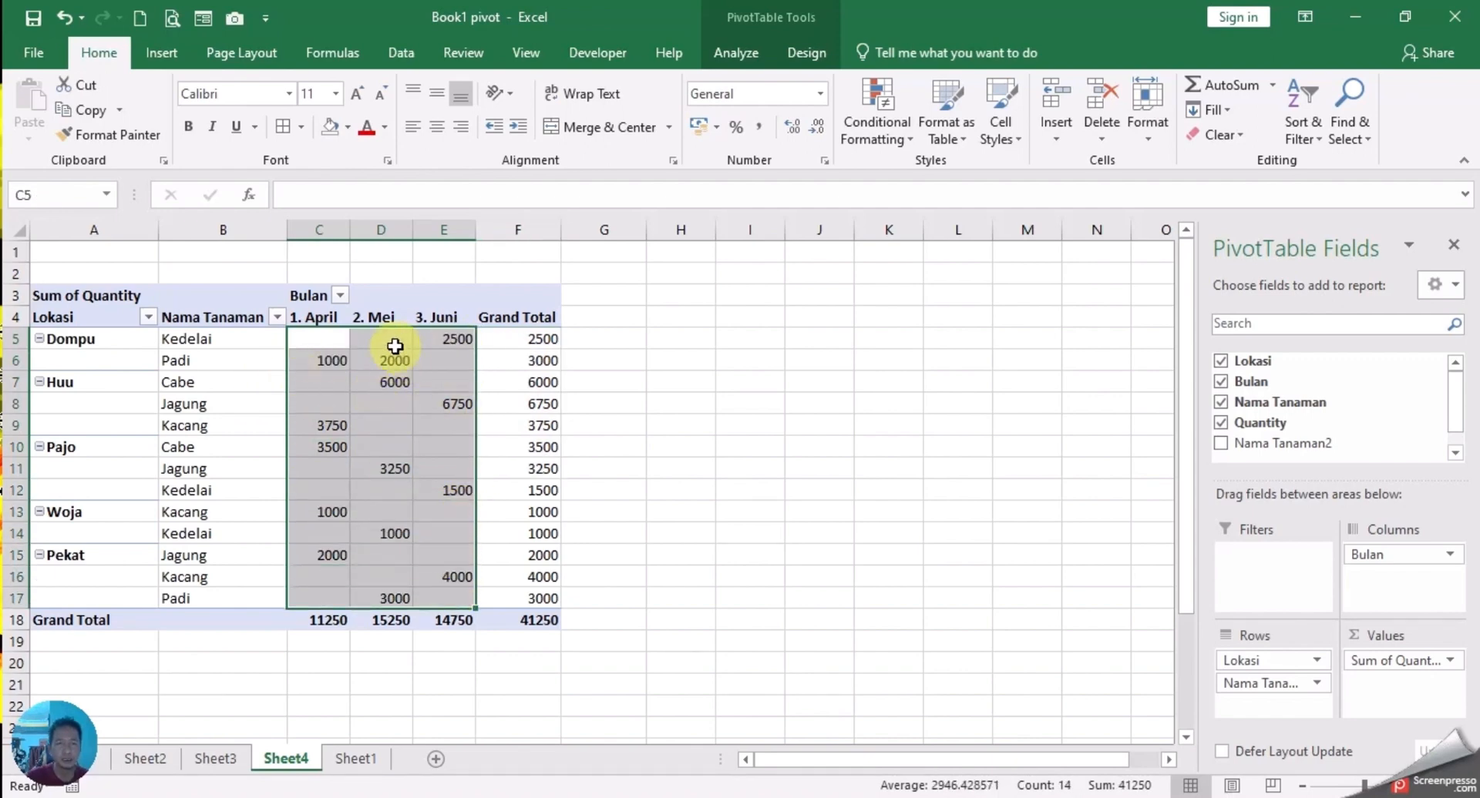
click(428, 443)
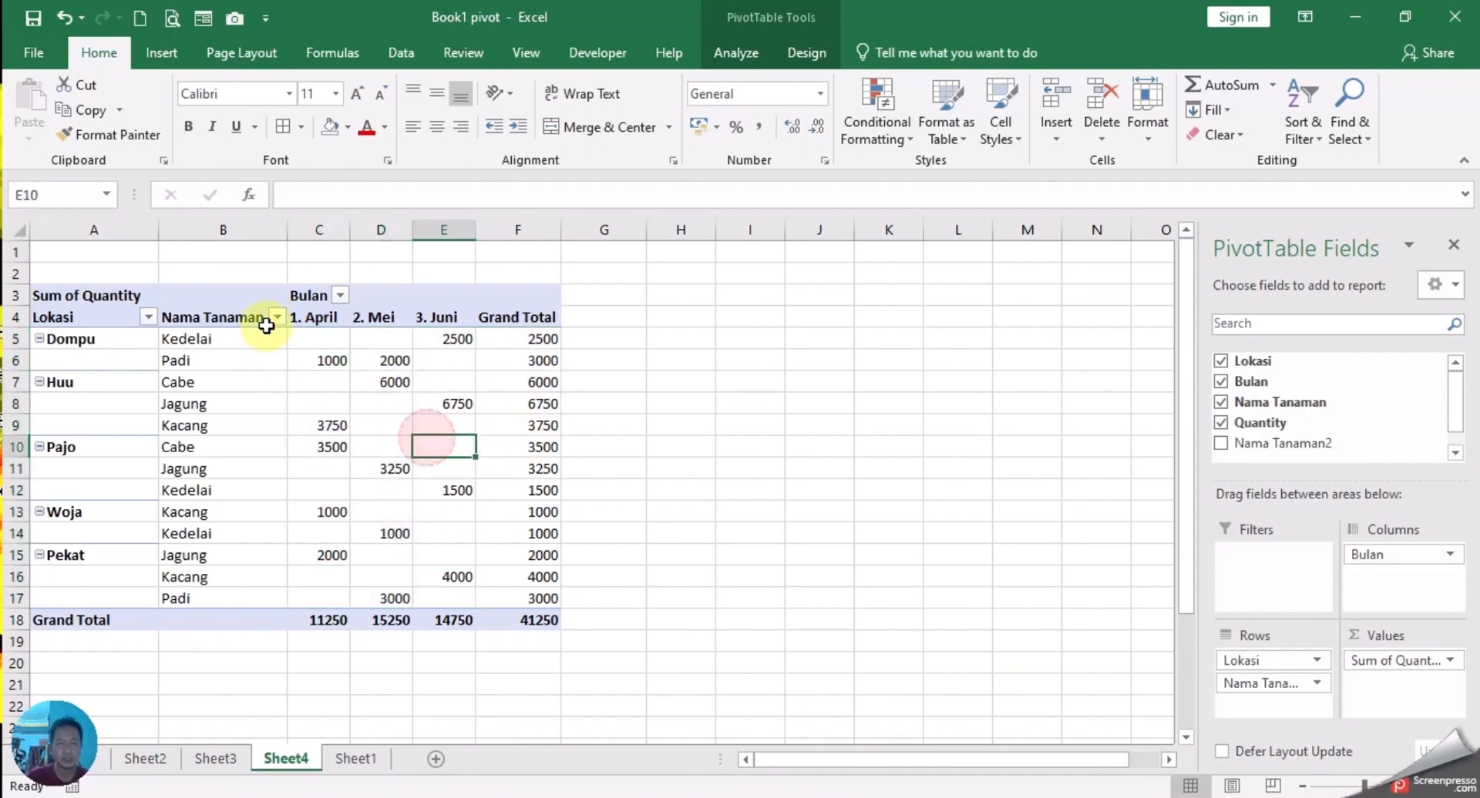
drag(312, 337, 369, 345)
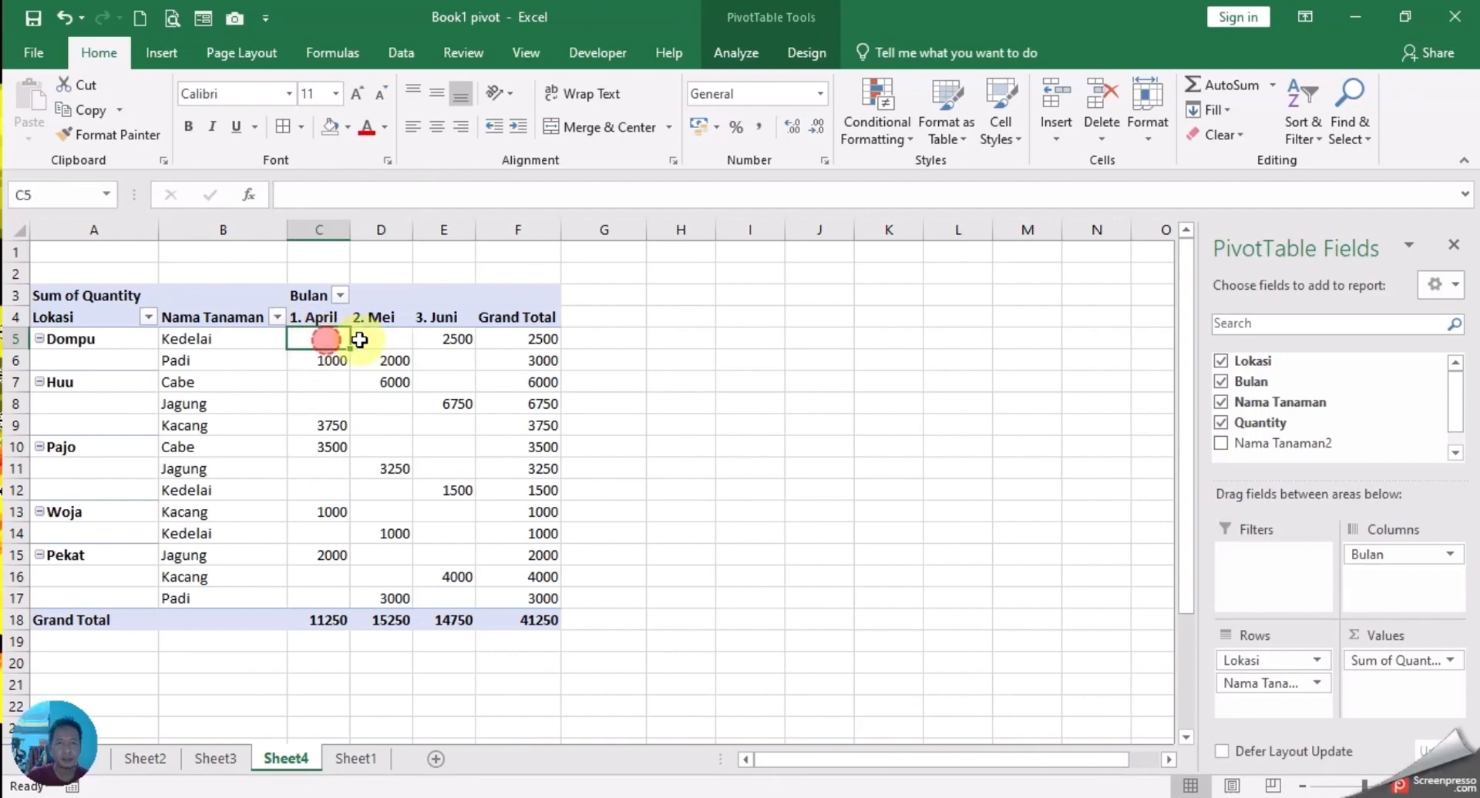
click(373, 339)
drag(327, 382, 455, 587)
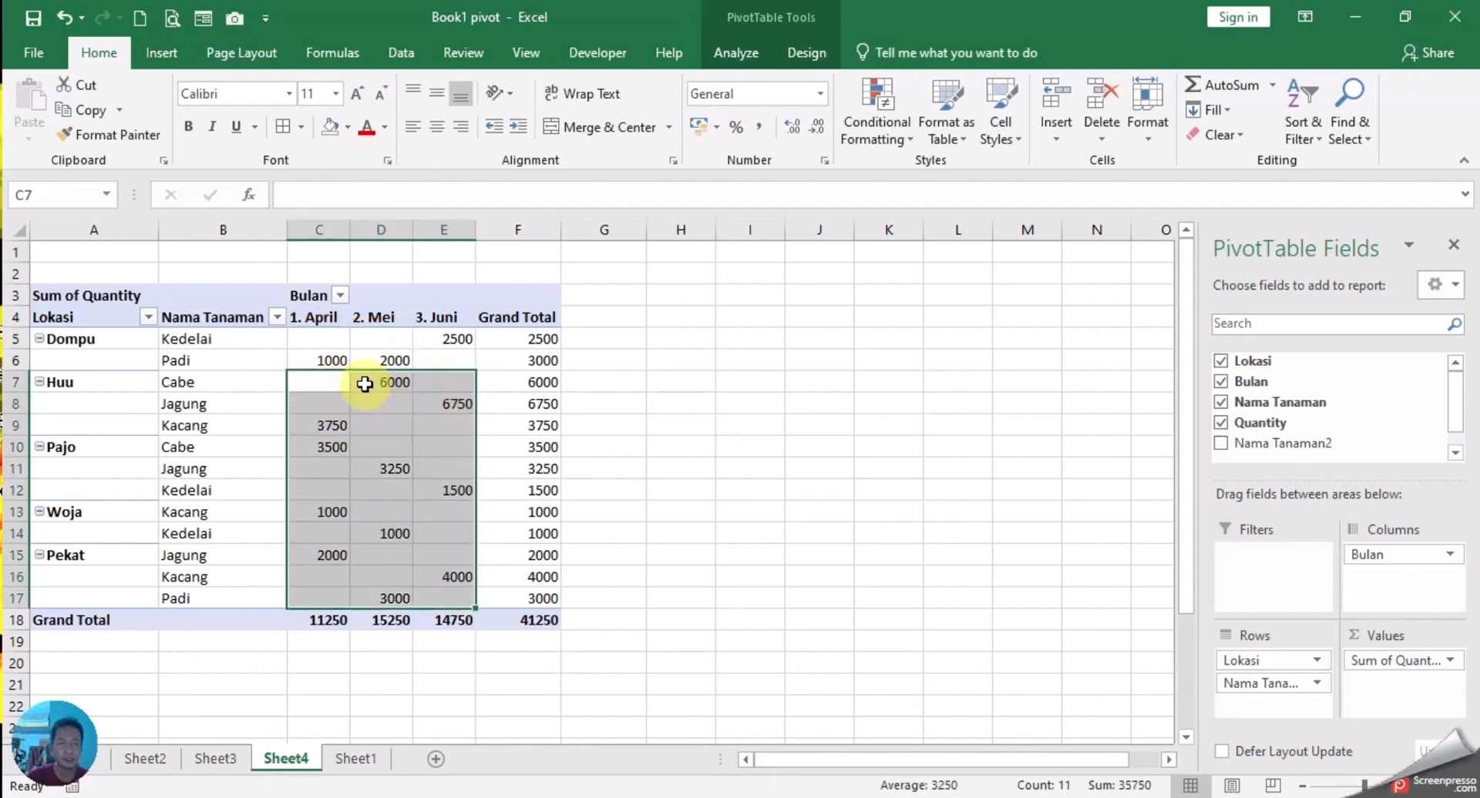
drag(317, 340, 452, 594)
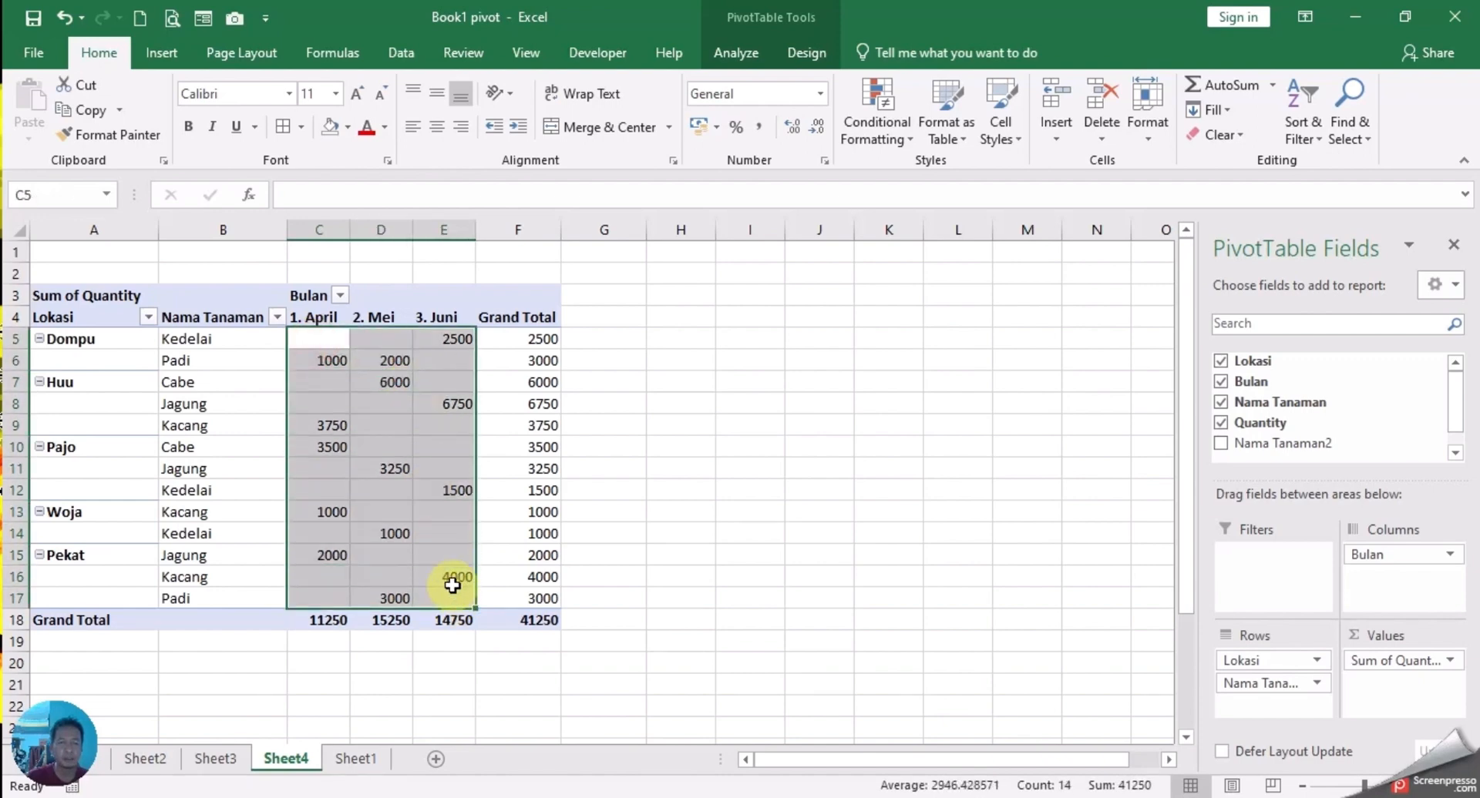
right_click(395, 433)
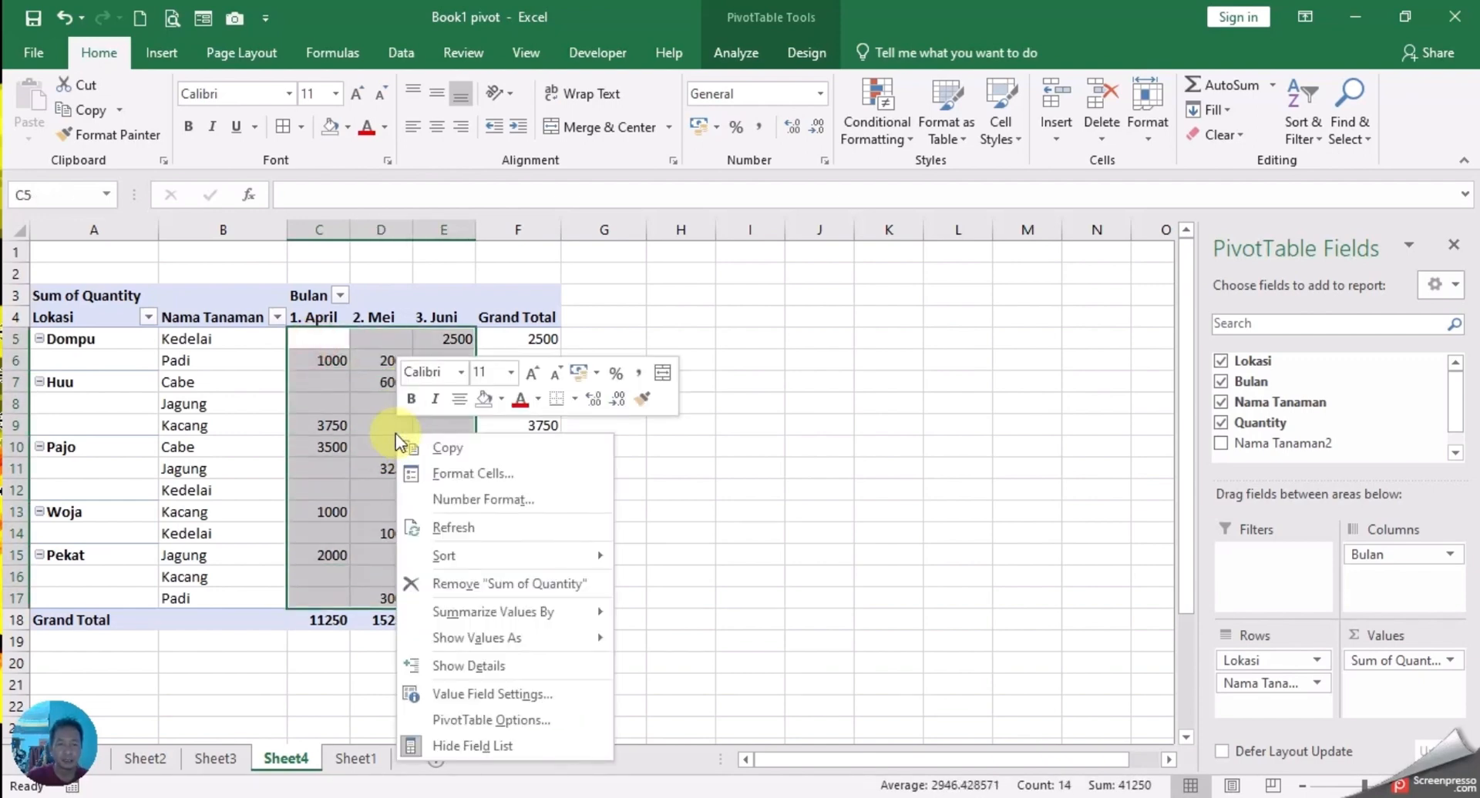
click(501, 720)
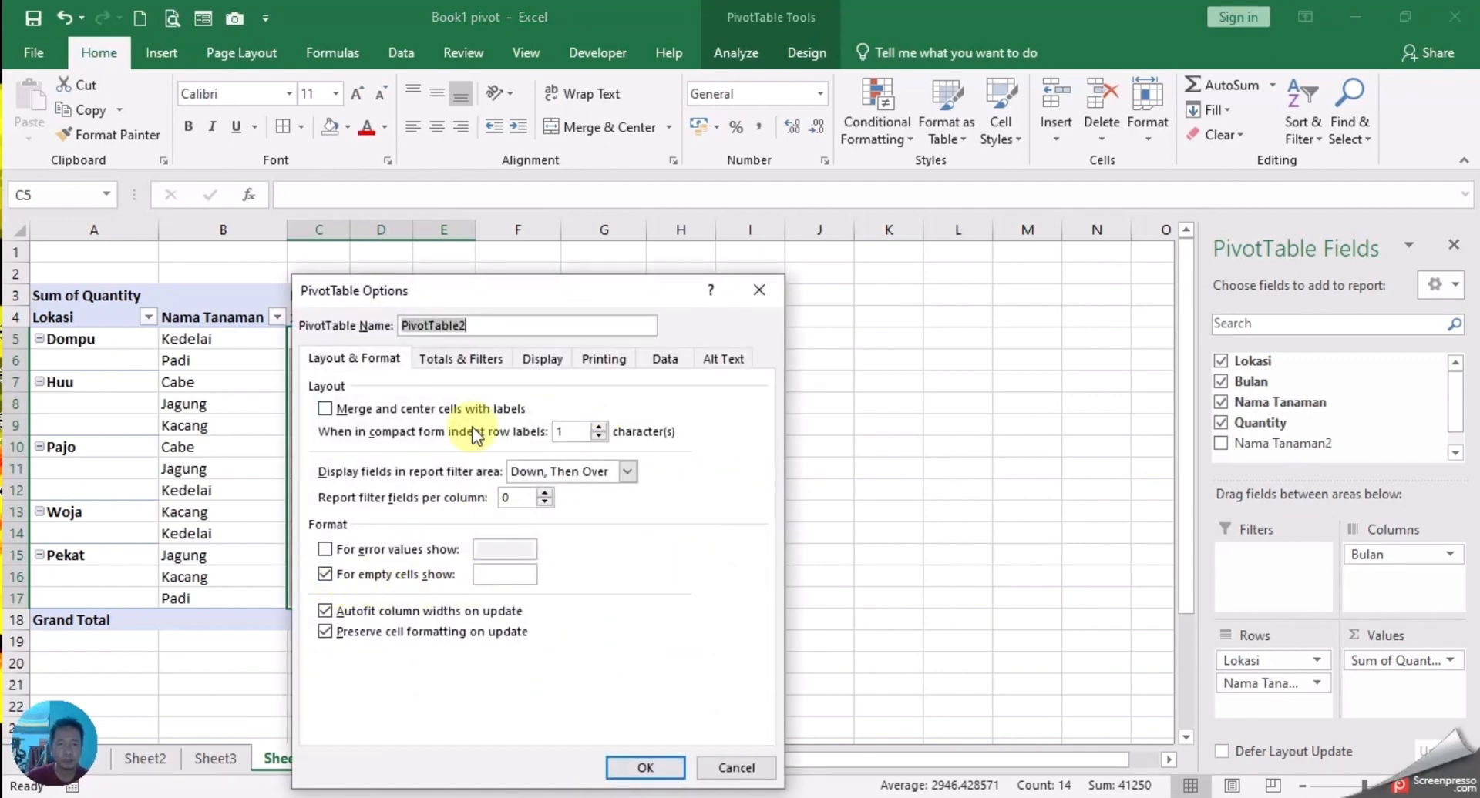
drag(525, 290, 799, 225)
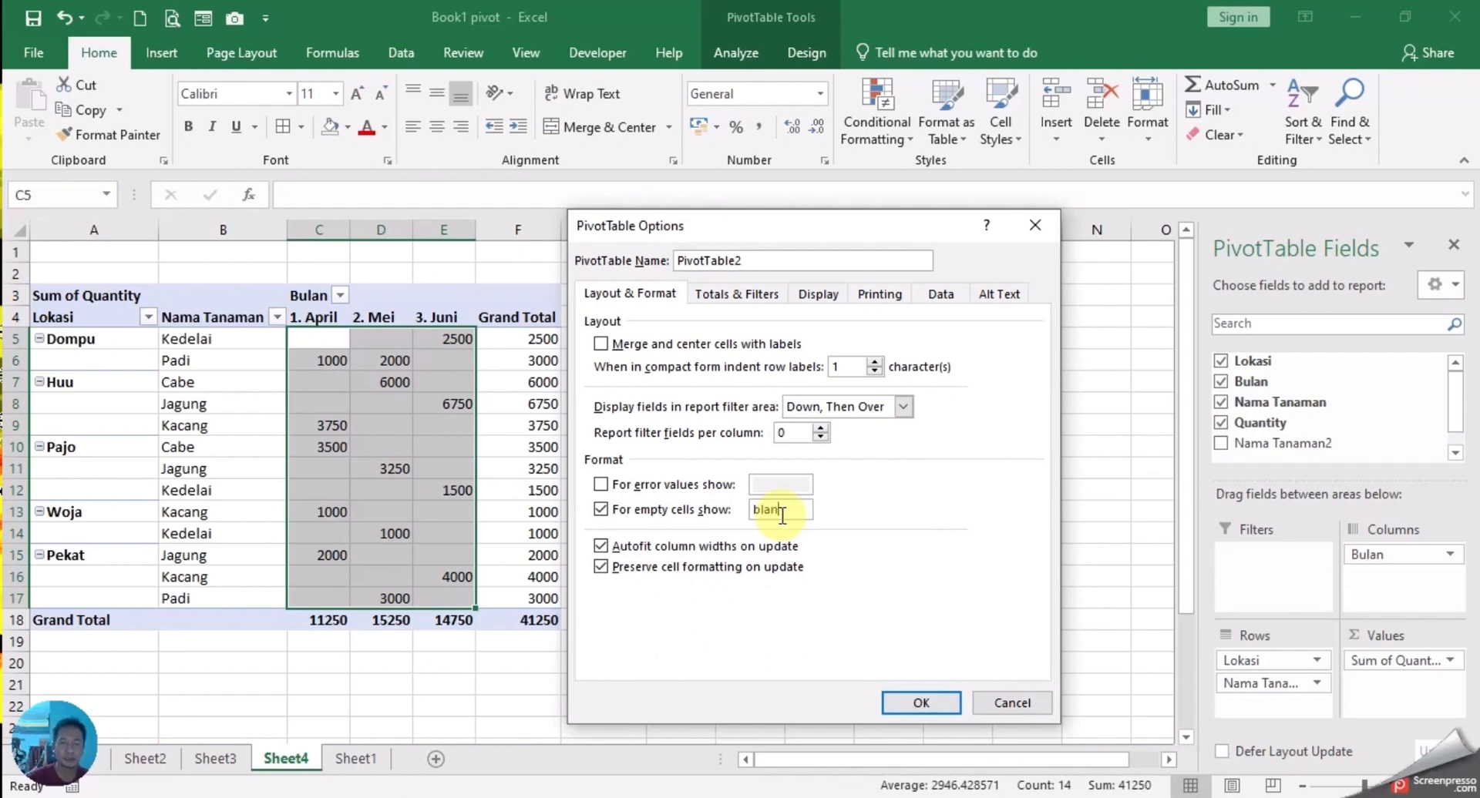
click(917, 702)
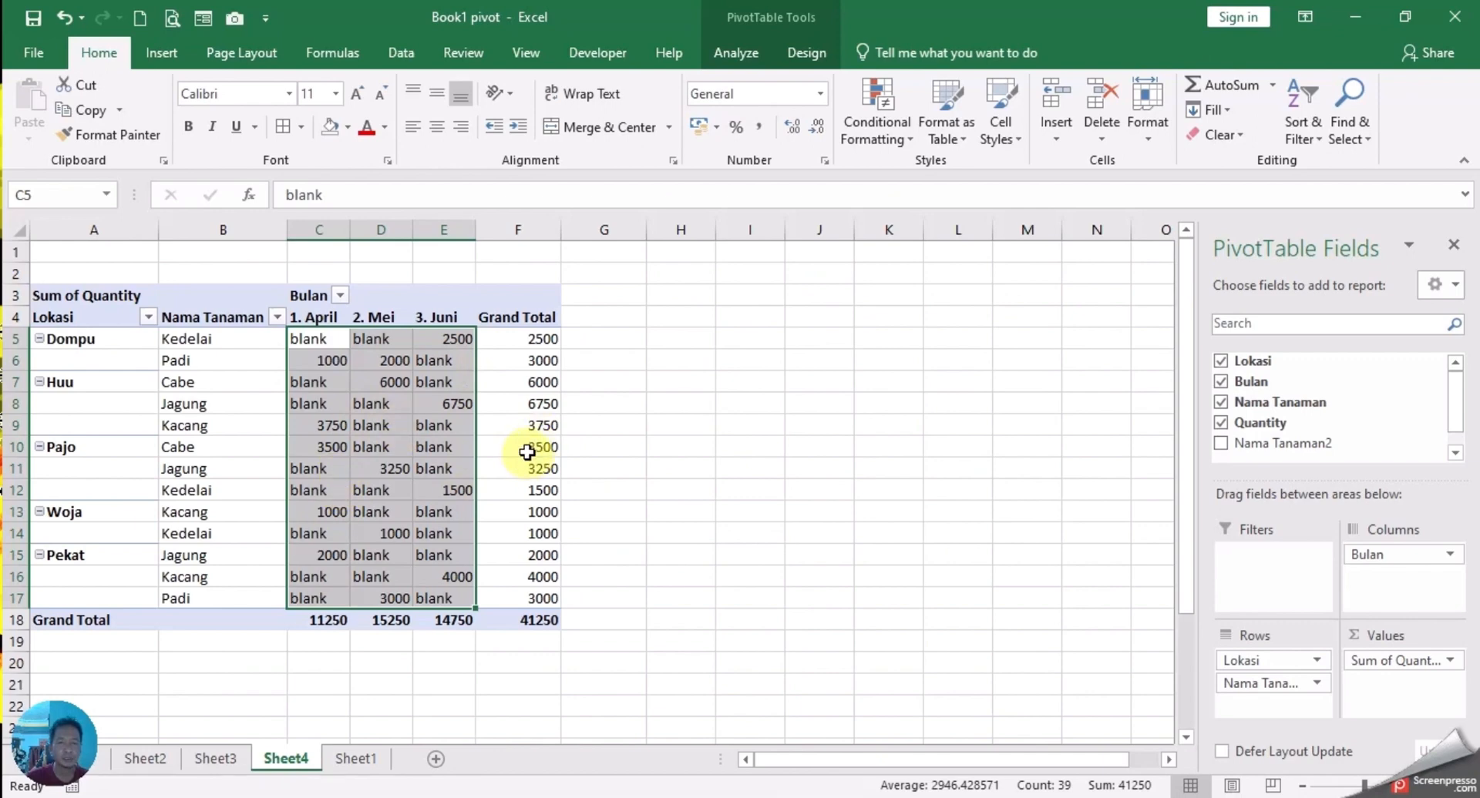
- Change the PivotTable option for empty cells to show 0
right_click(381, 382)
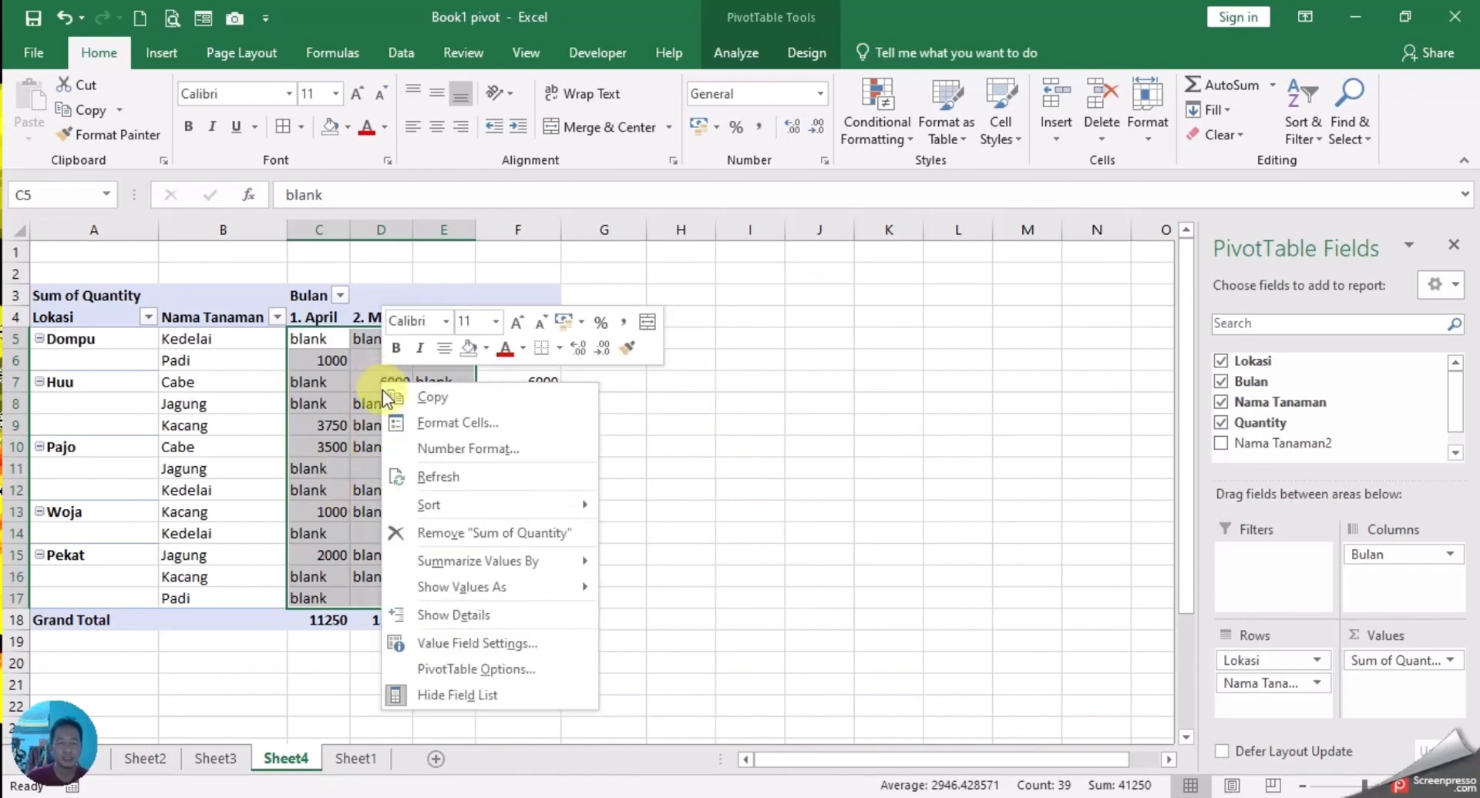
click(530, 670)
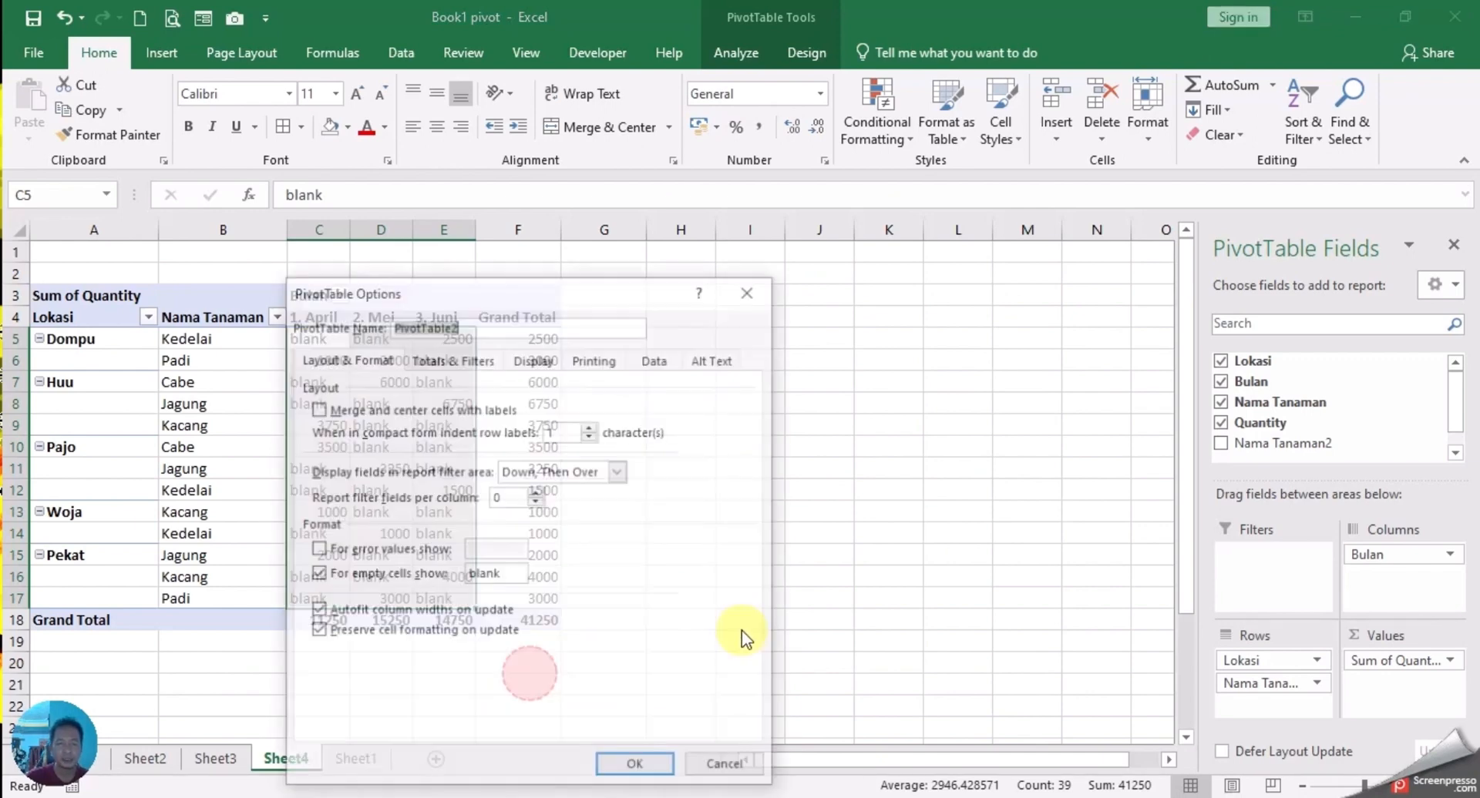
drag(515, 579, 433, 580)
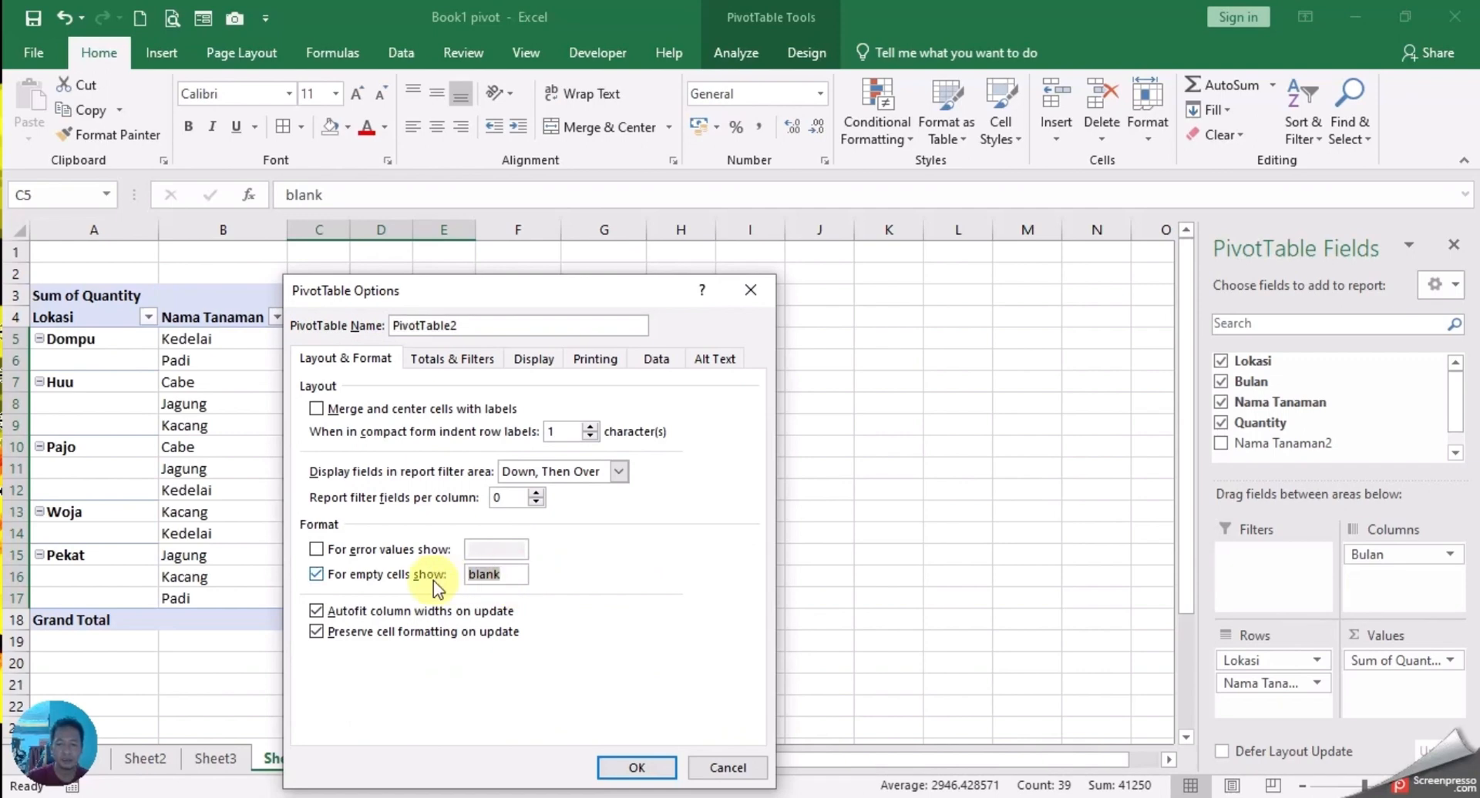
text(-)
click(647, 768)
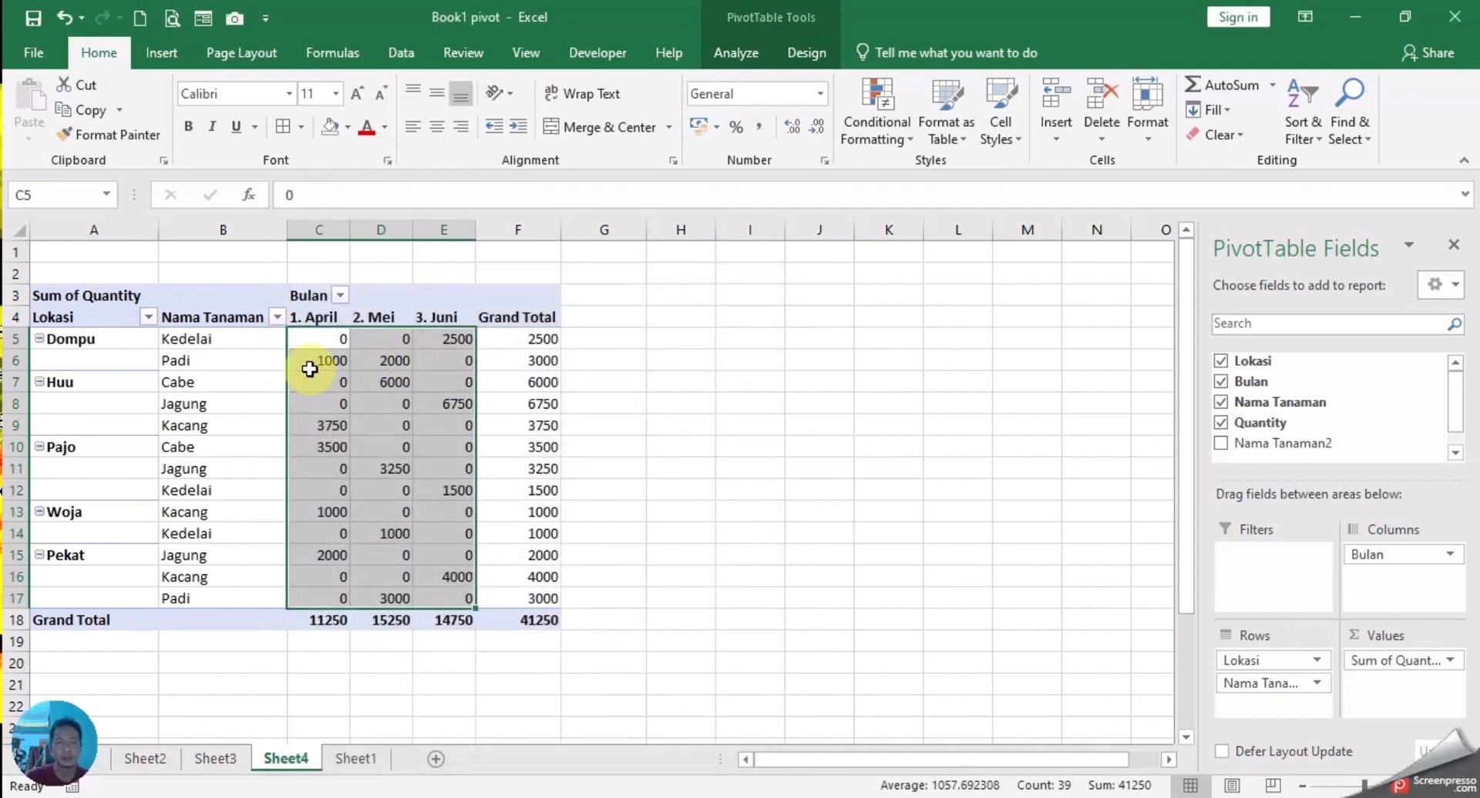
- Format the PivotTable values in C5:F17, including the row totals, with the comma style and no decimal places
mouse_move(317, 339)
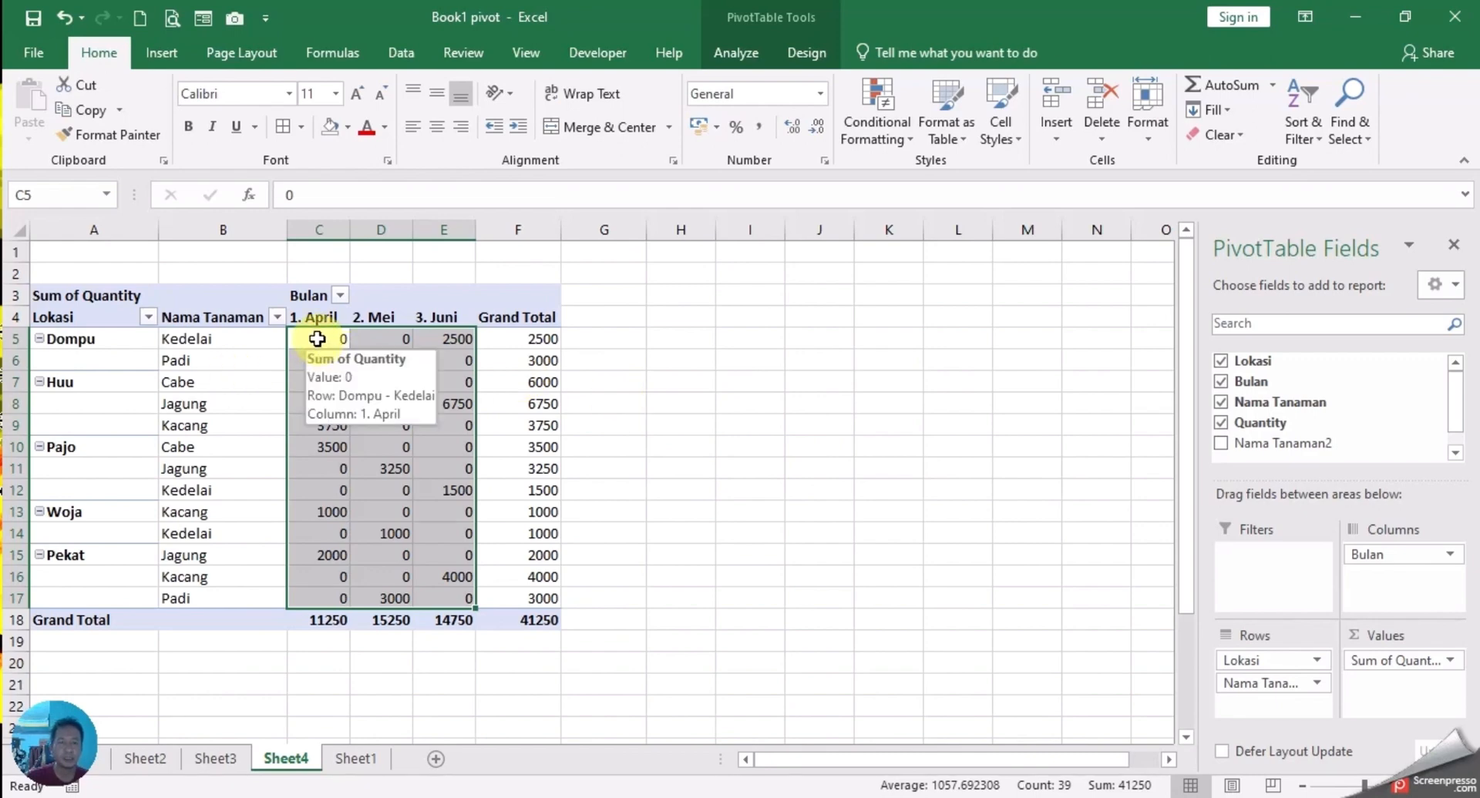
drag(317, 339, 532, 601)
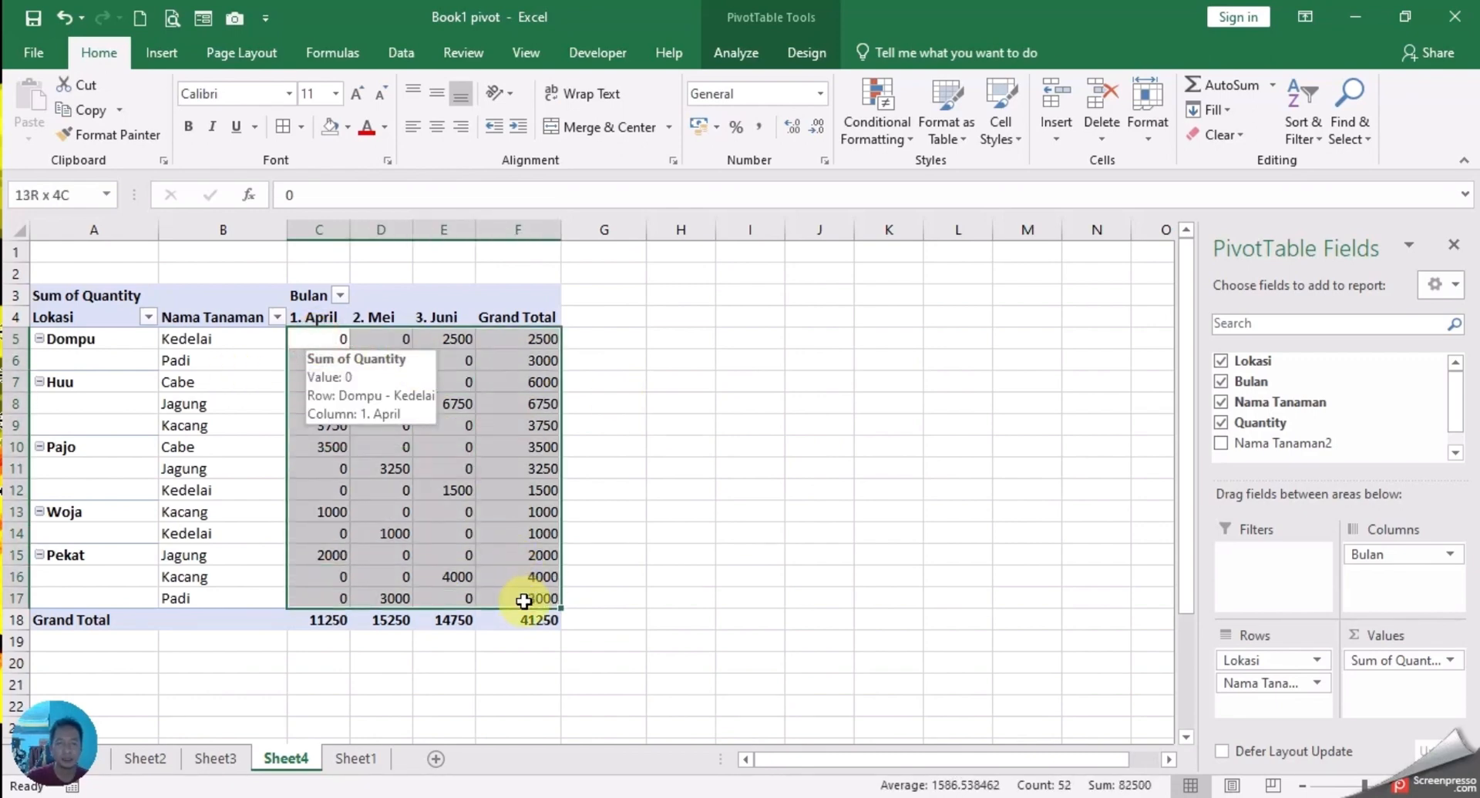
click(758, 127)
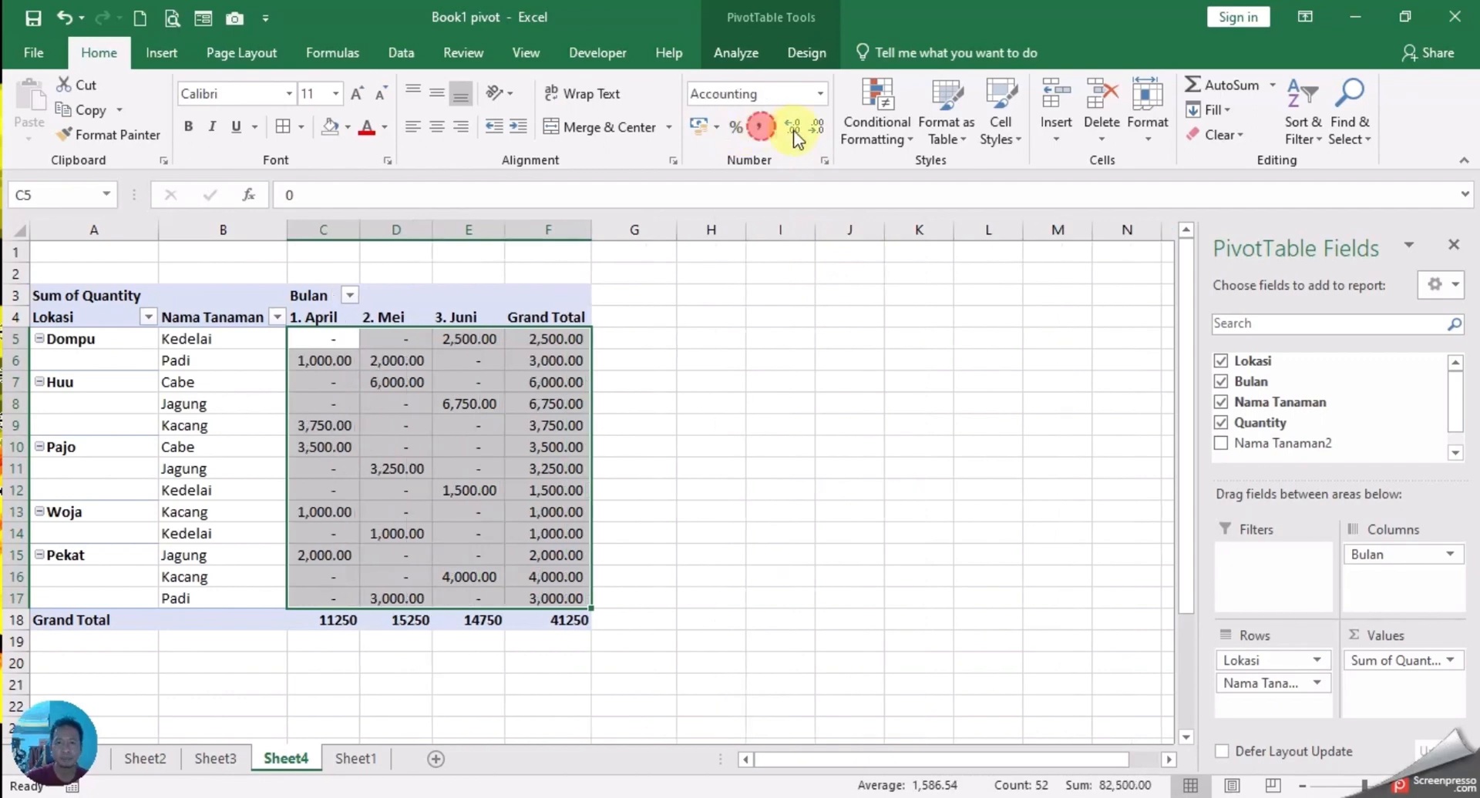
click(817, 126)
click(817, 126)
click(718, 473)
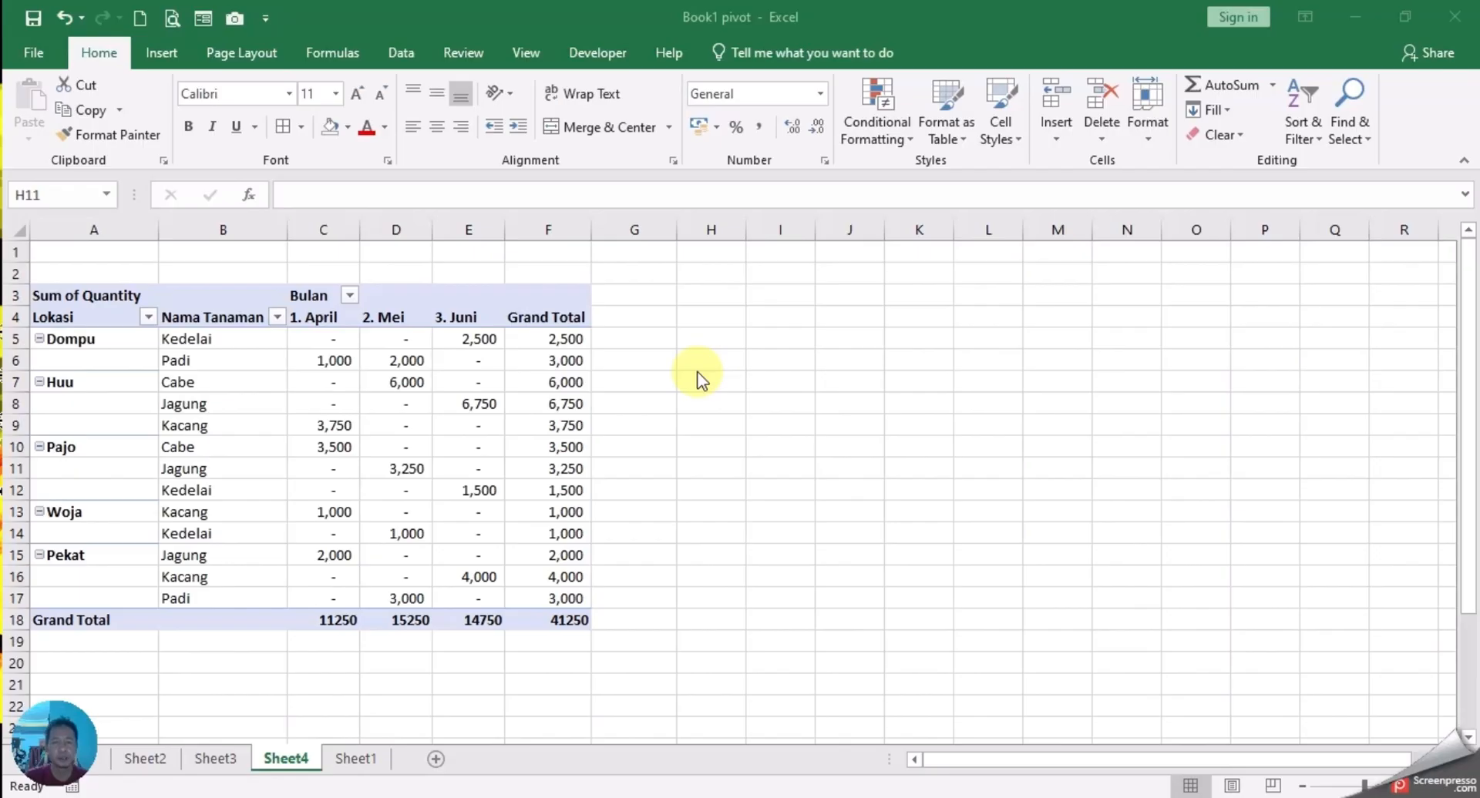
click(549, 361)
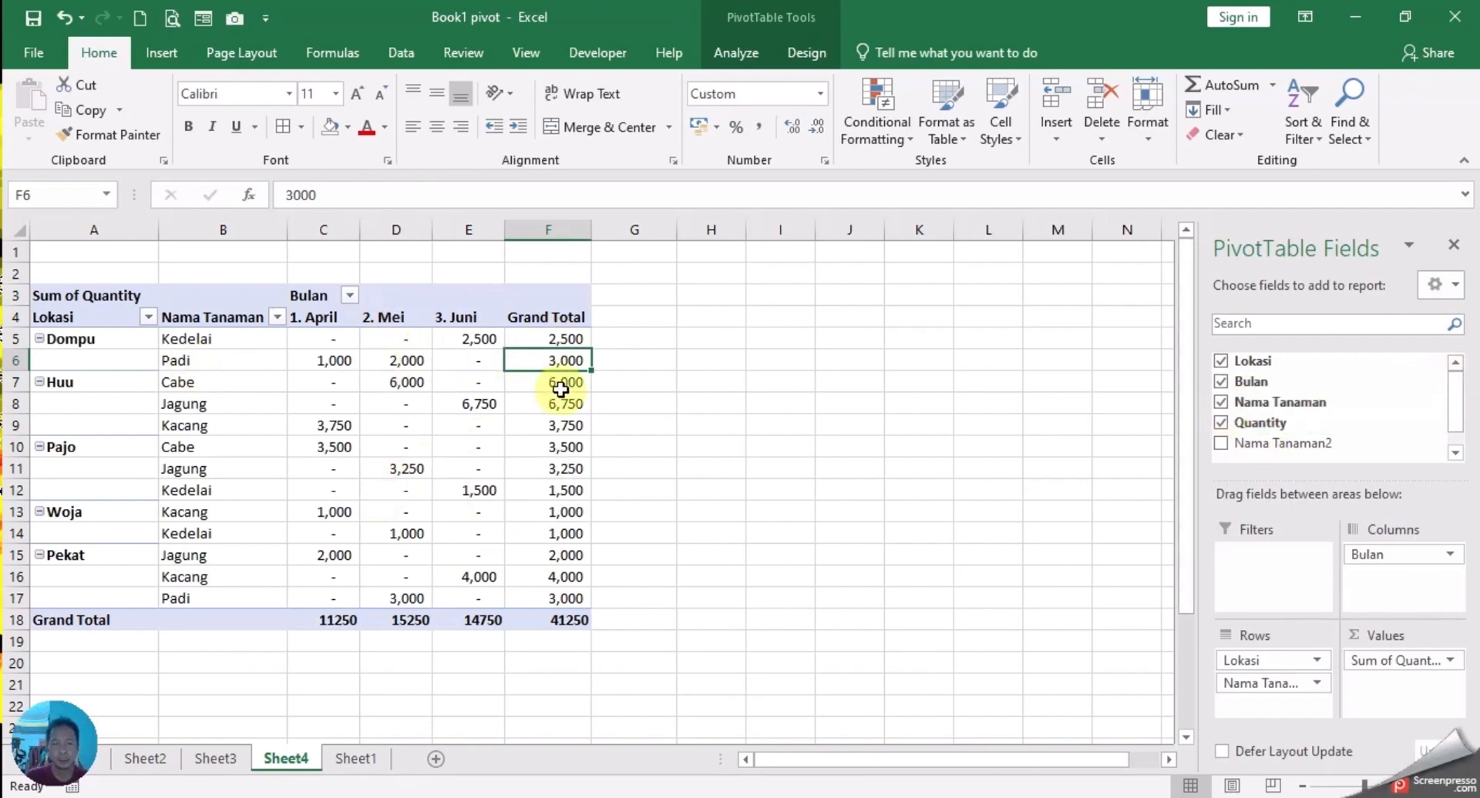
click(479, 339)
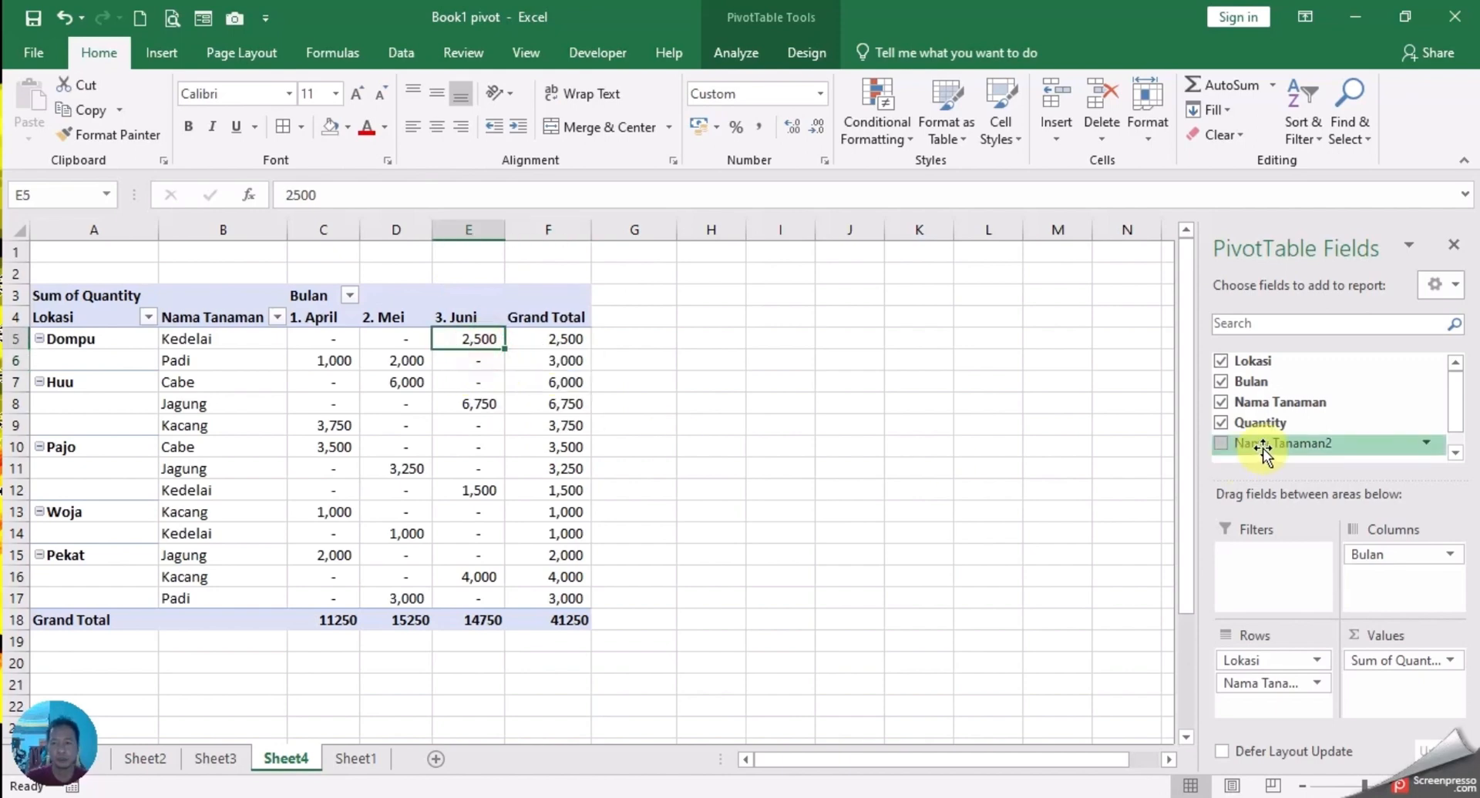
- Remove Nama Tanaman from the PivotTable and extract the source records behind Dompu's 3. Juni quantity to a new sheet
click(1220, 402)
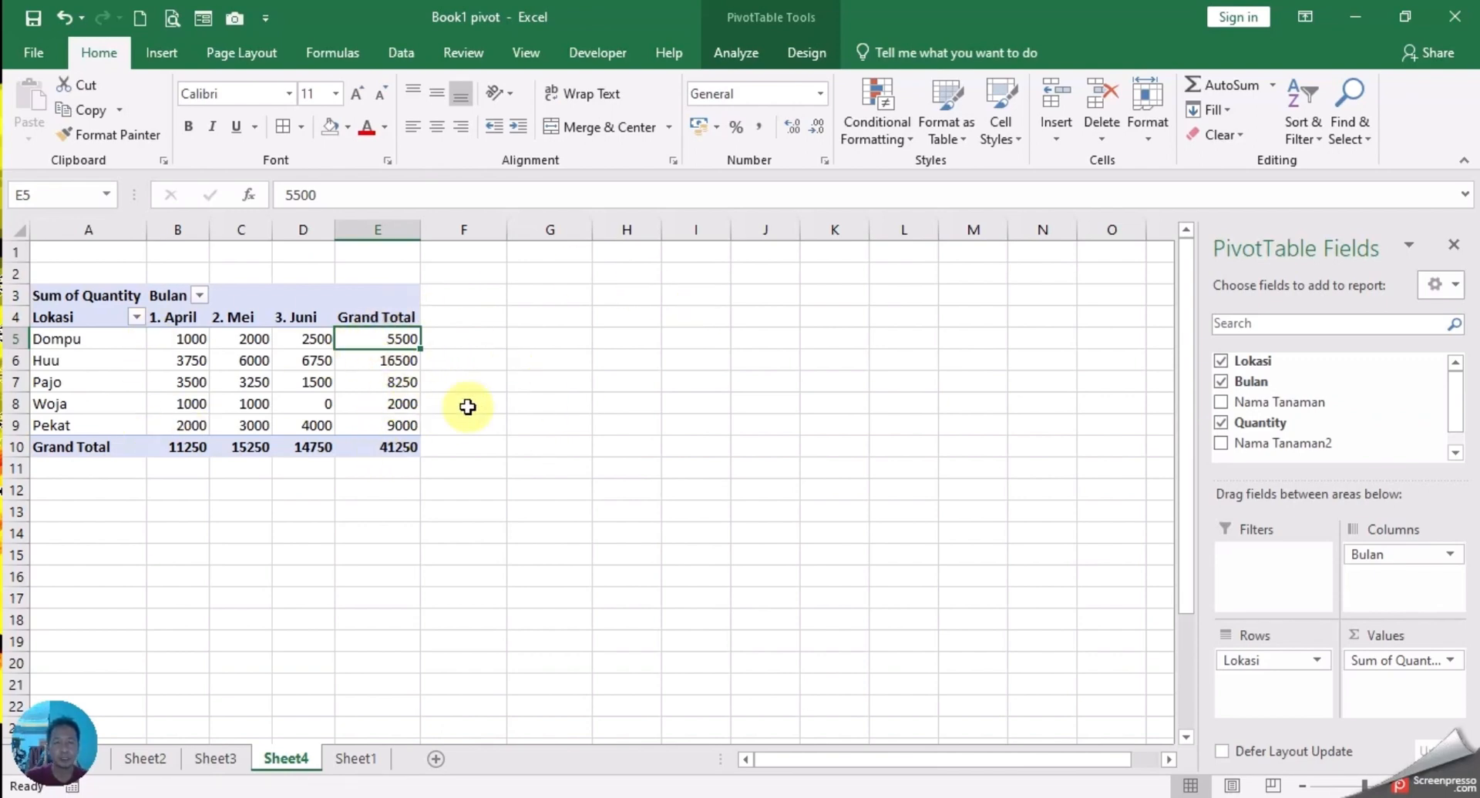
click(307, 338)
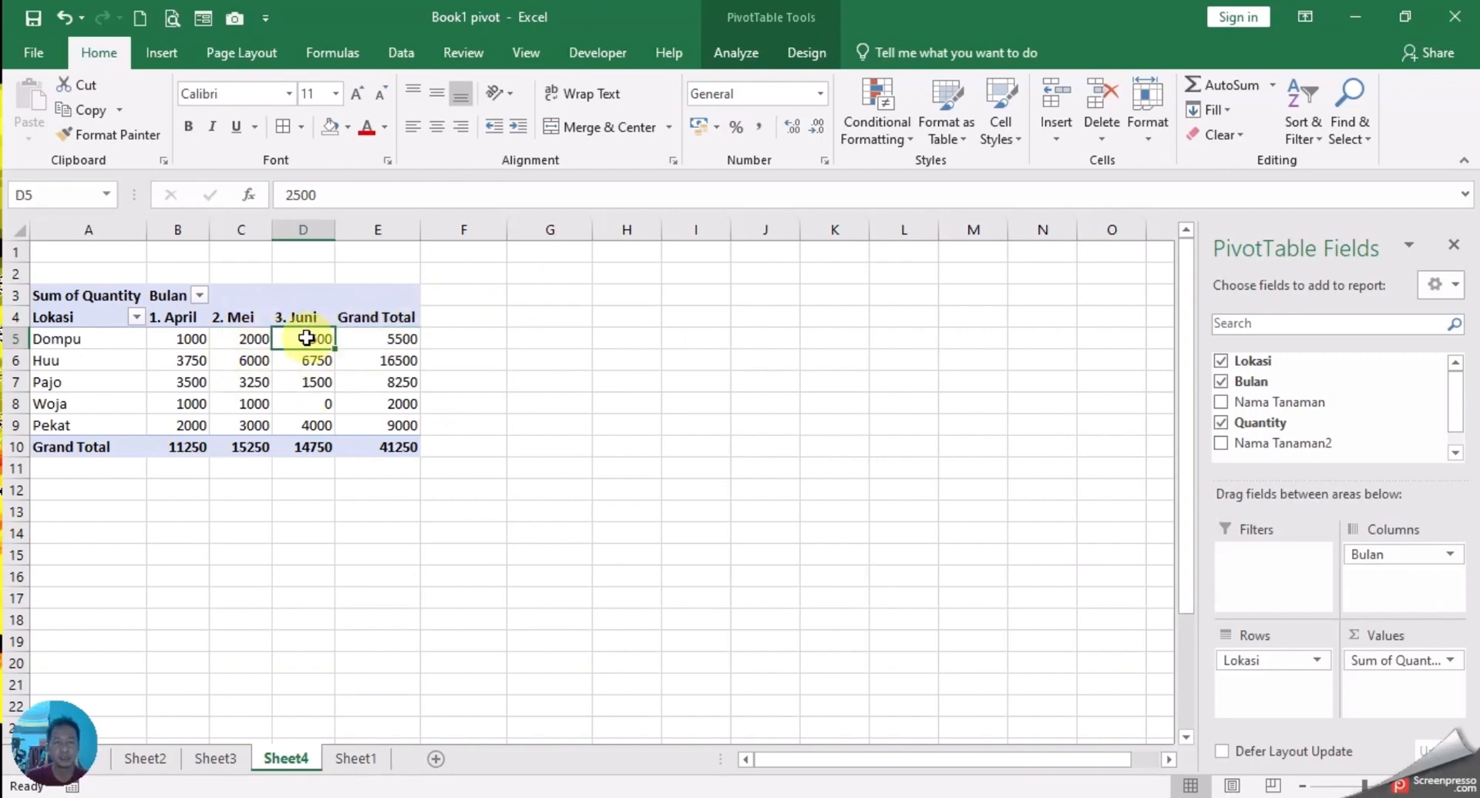
mouse_move(306, 338)
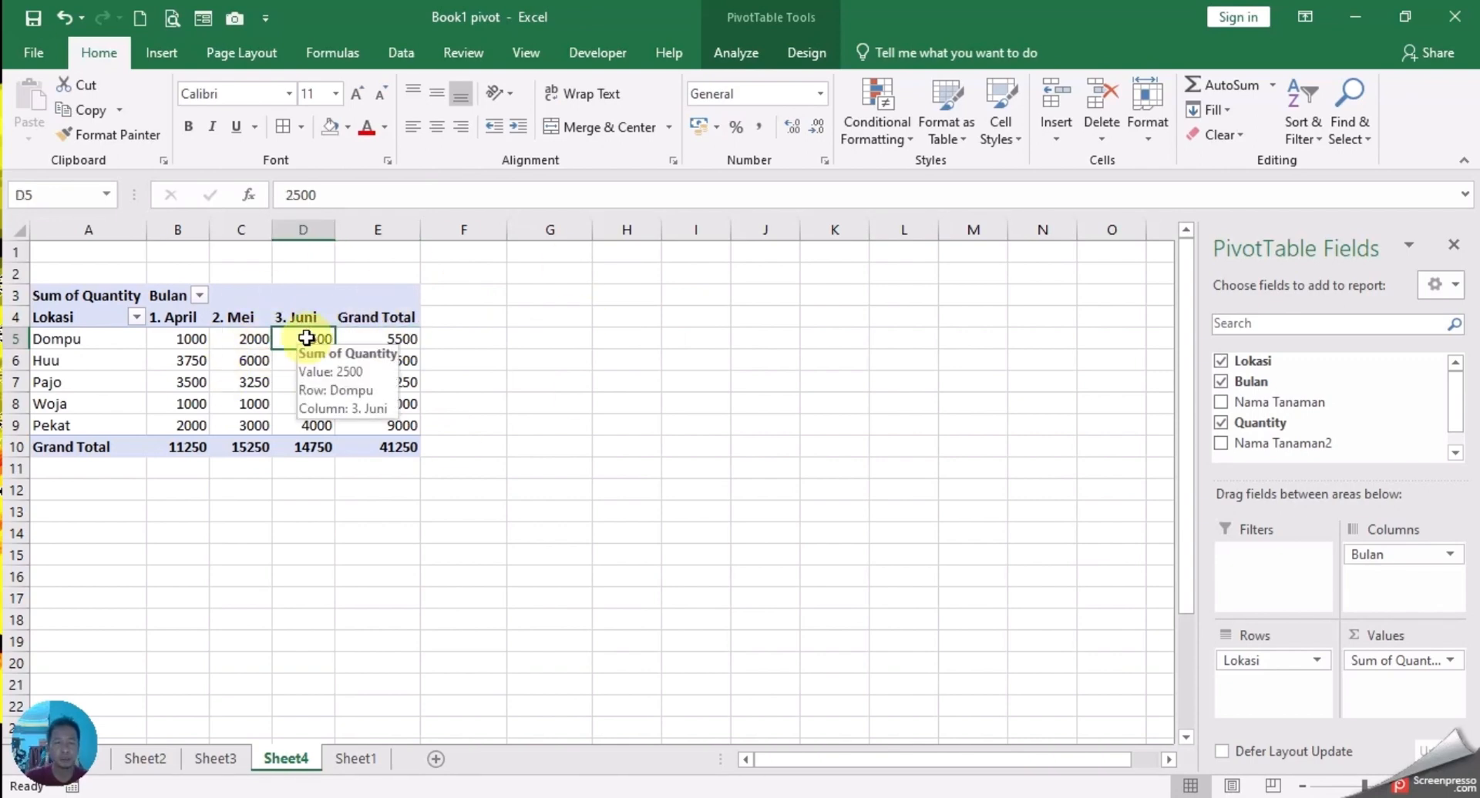
double_click(305, 338)
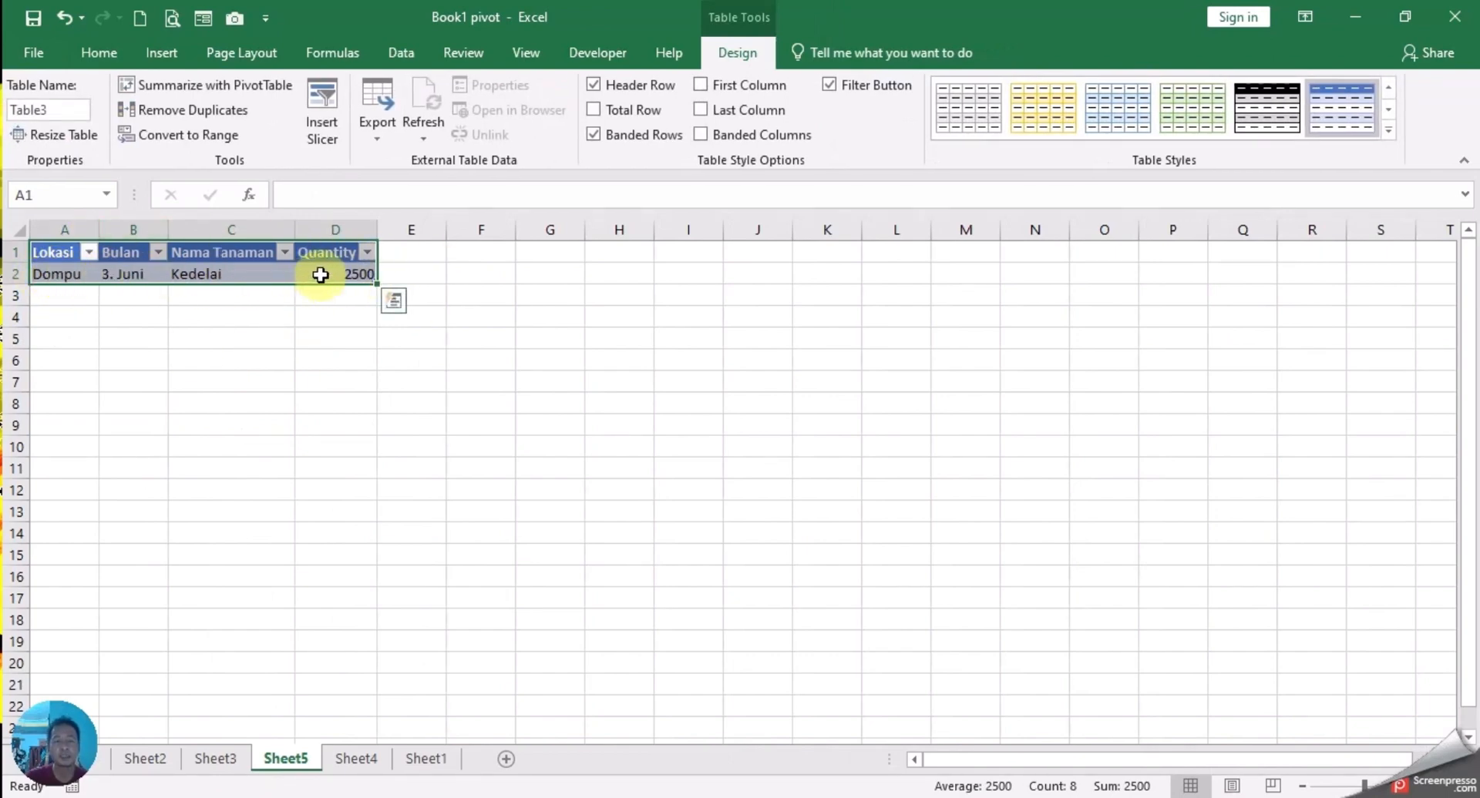
- From the Sheet4 PivotTable, extract the source records behind the 3. Juni quantities of Huu and Pekat to new sheets
click(376, 761)
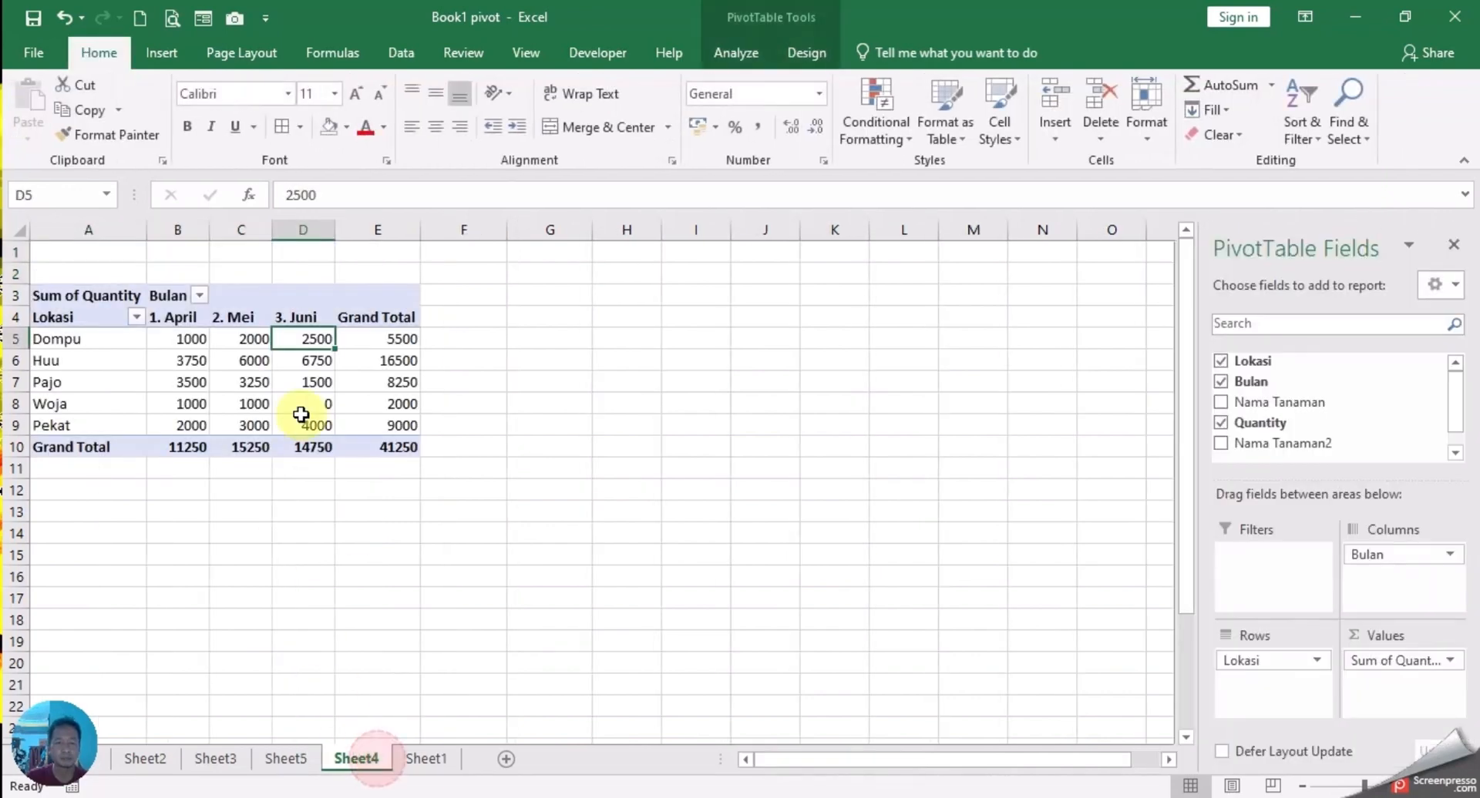
click(318, 362)
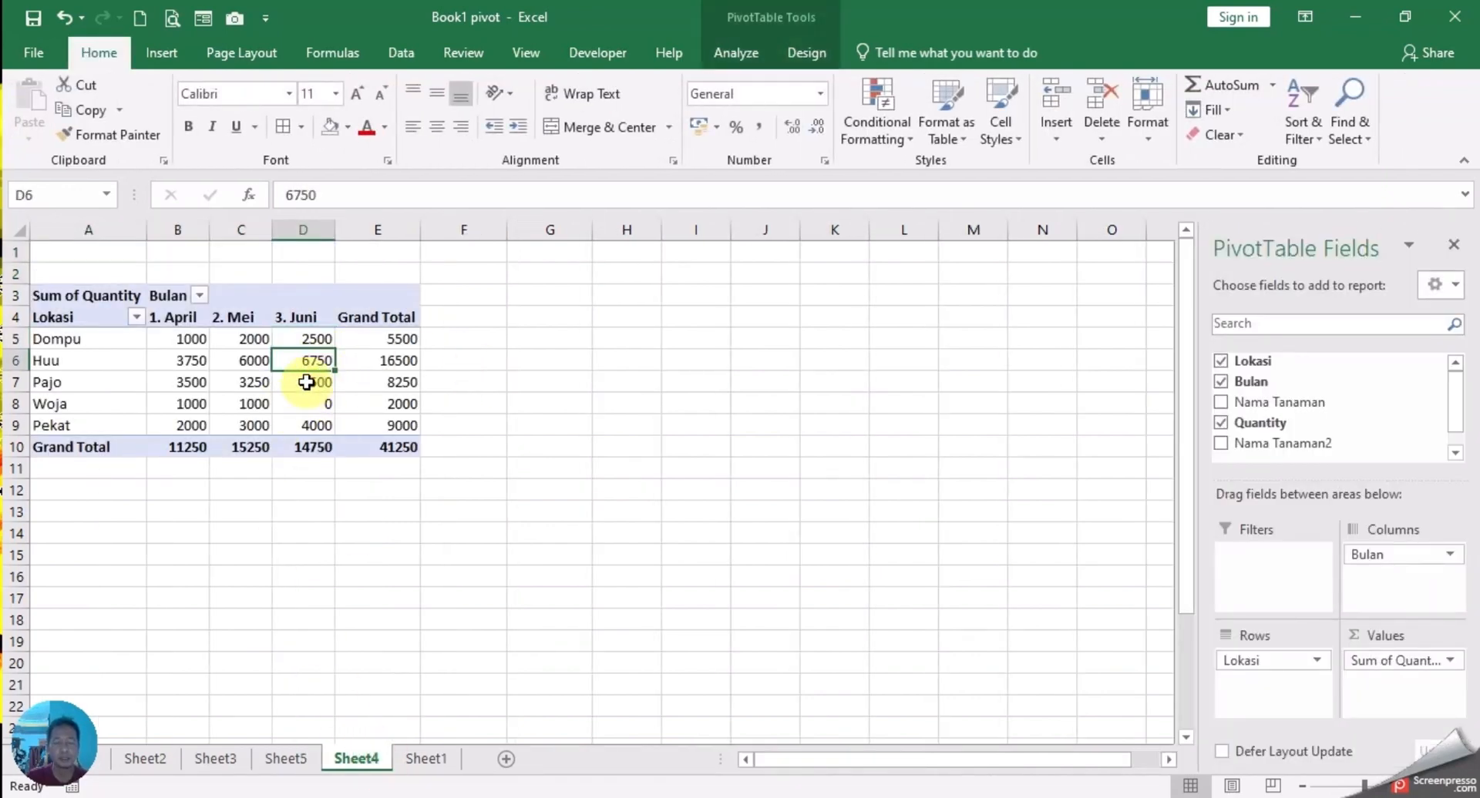
double_click(315, 362)
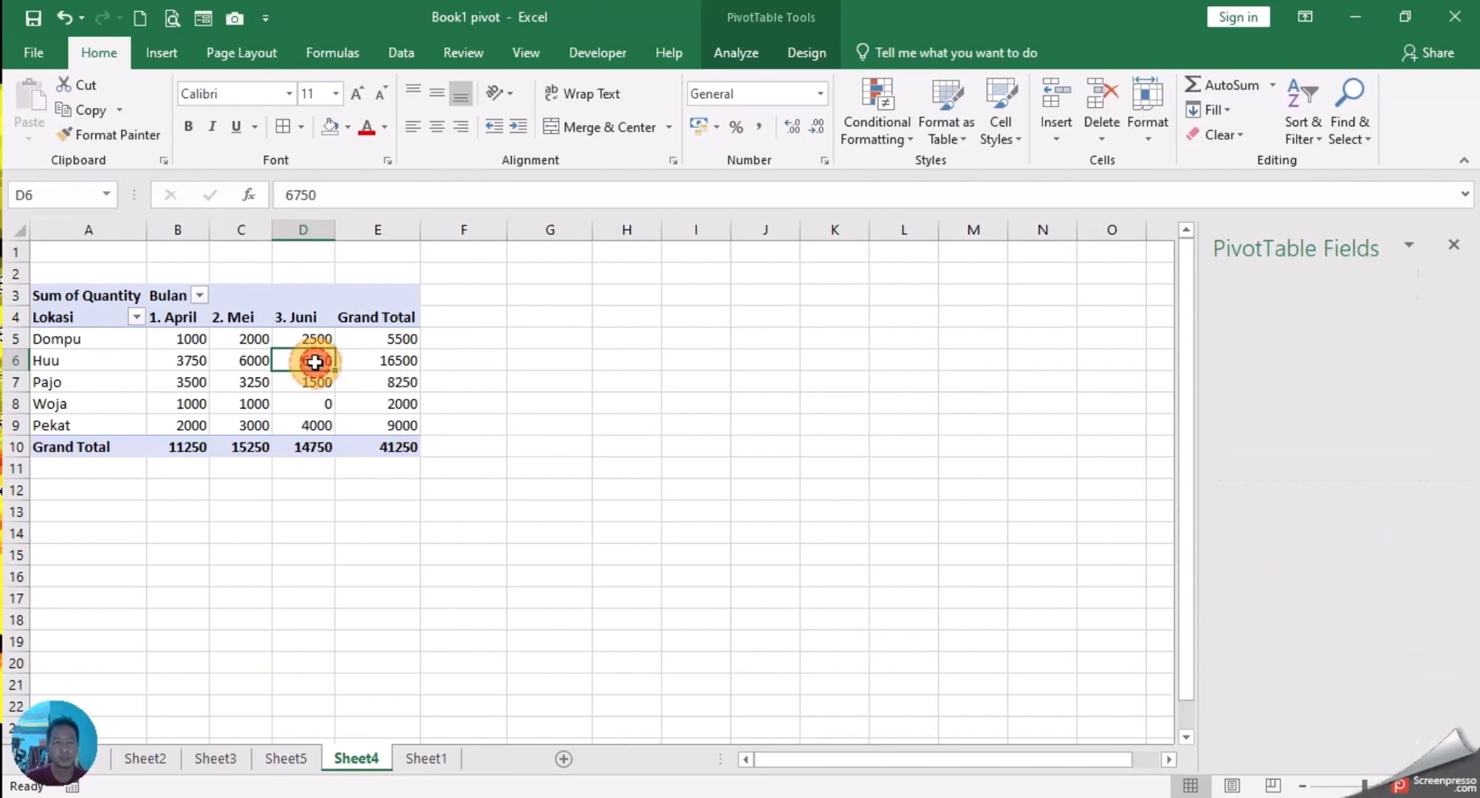
click(285, 760)
click(212, 761)
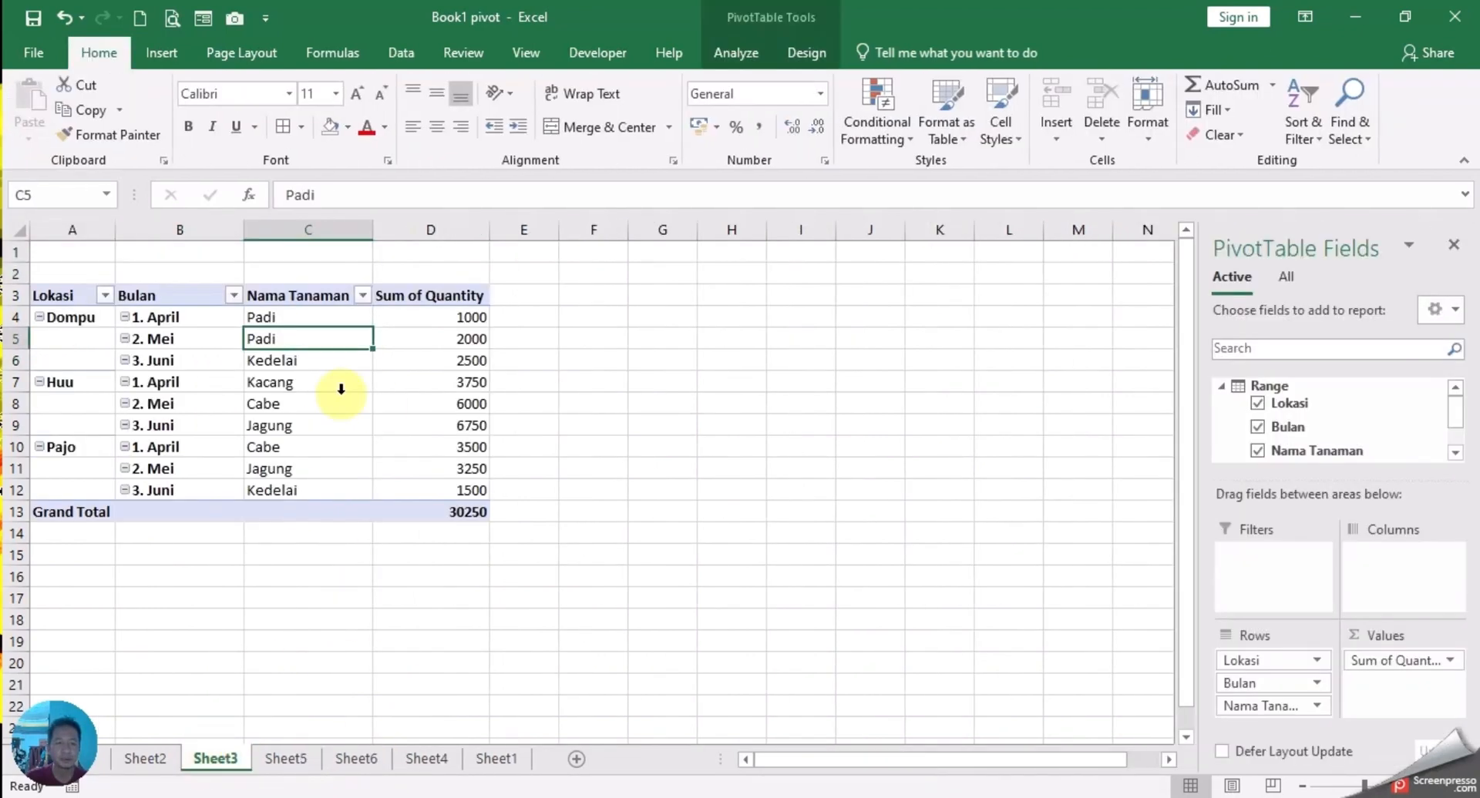
click(427, 759)
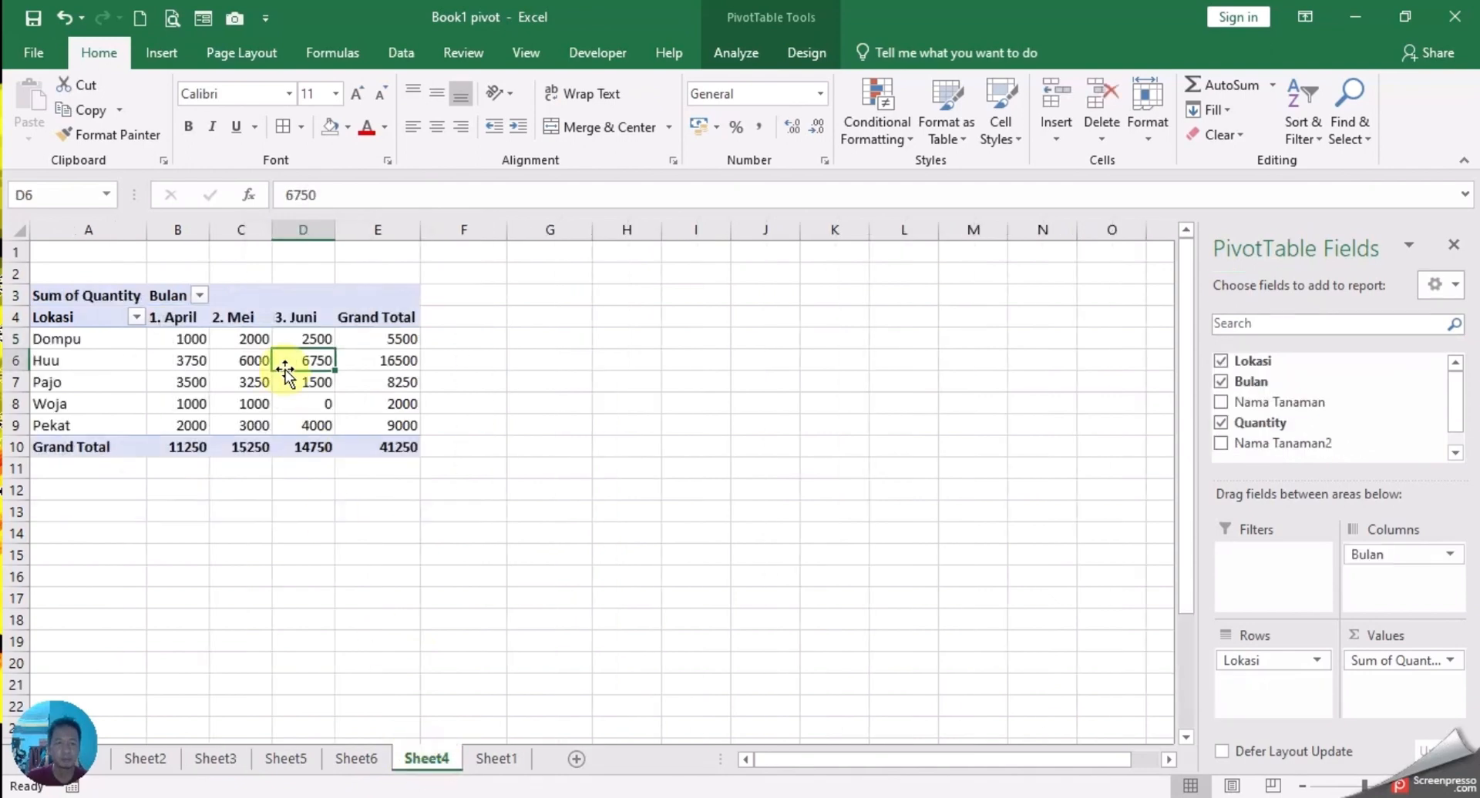
double_click(309, 422)
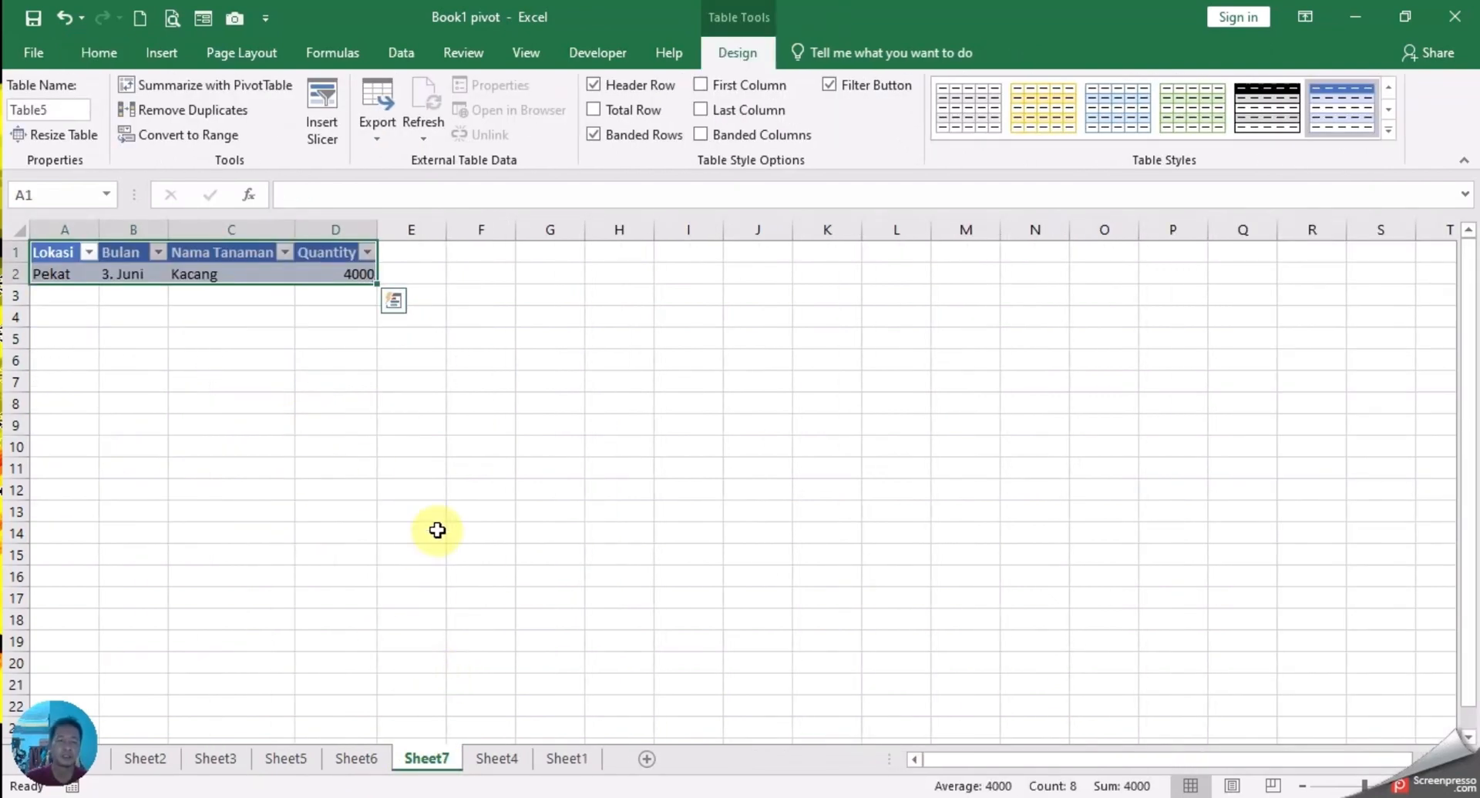
- Delete the detail sheets Sheet5, Sheet6 and Sheet7 together
shift+click(419, 765)
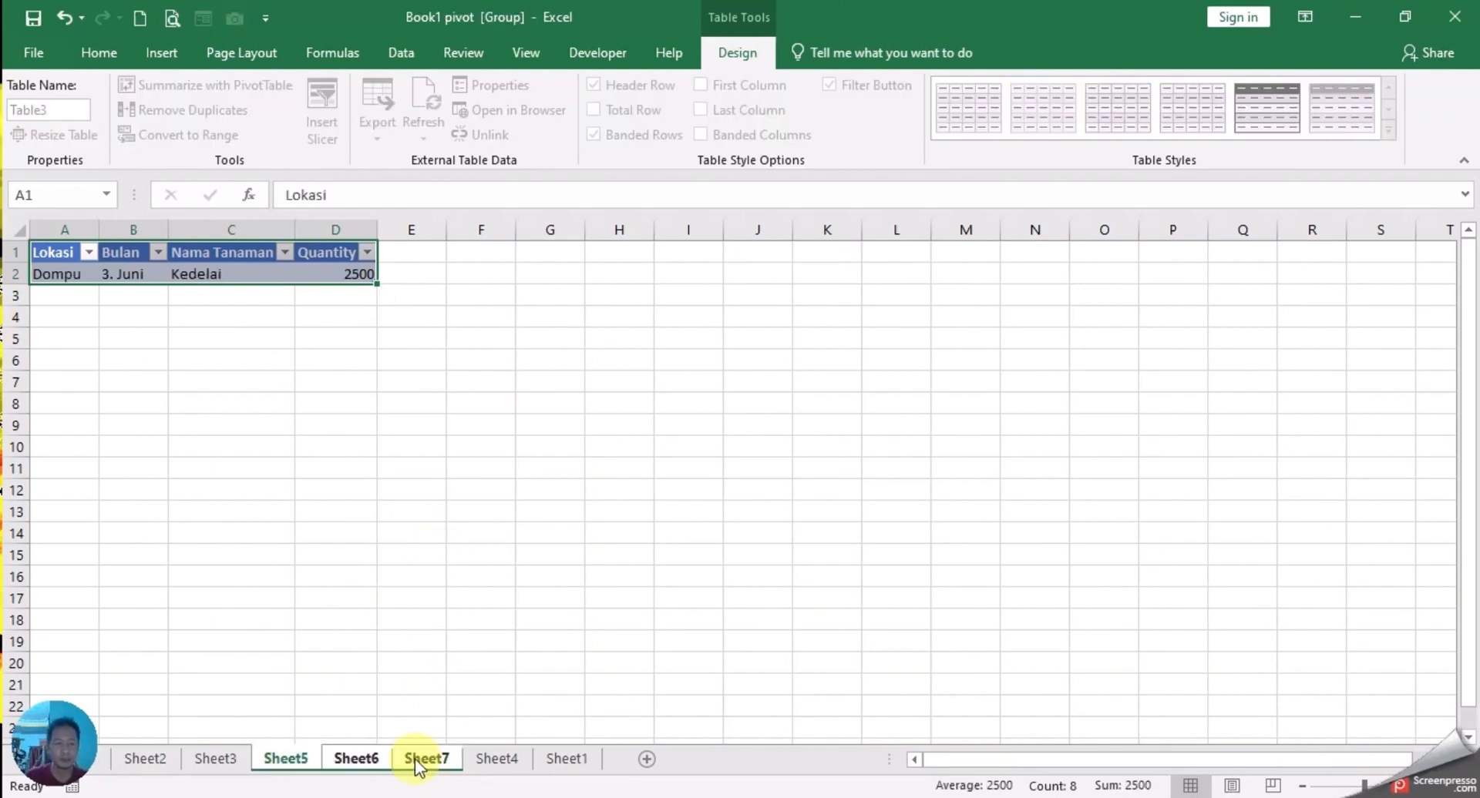
right_click(416, 764)
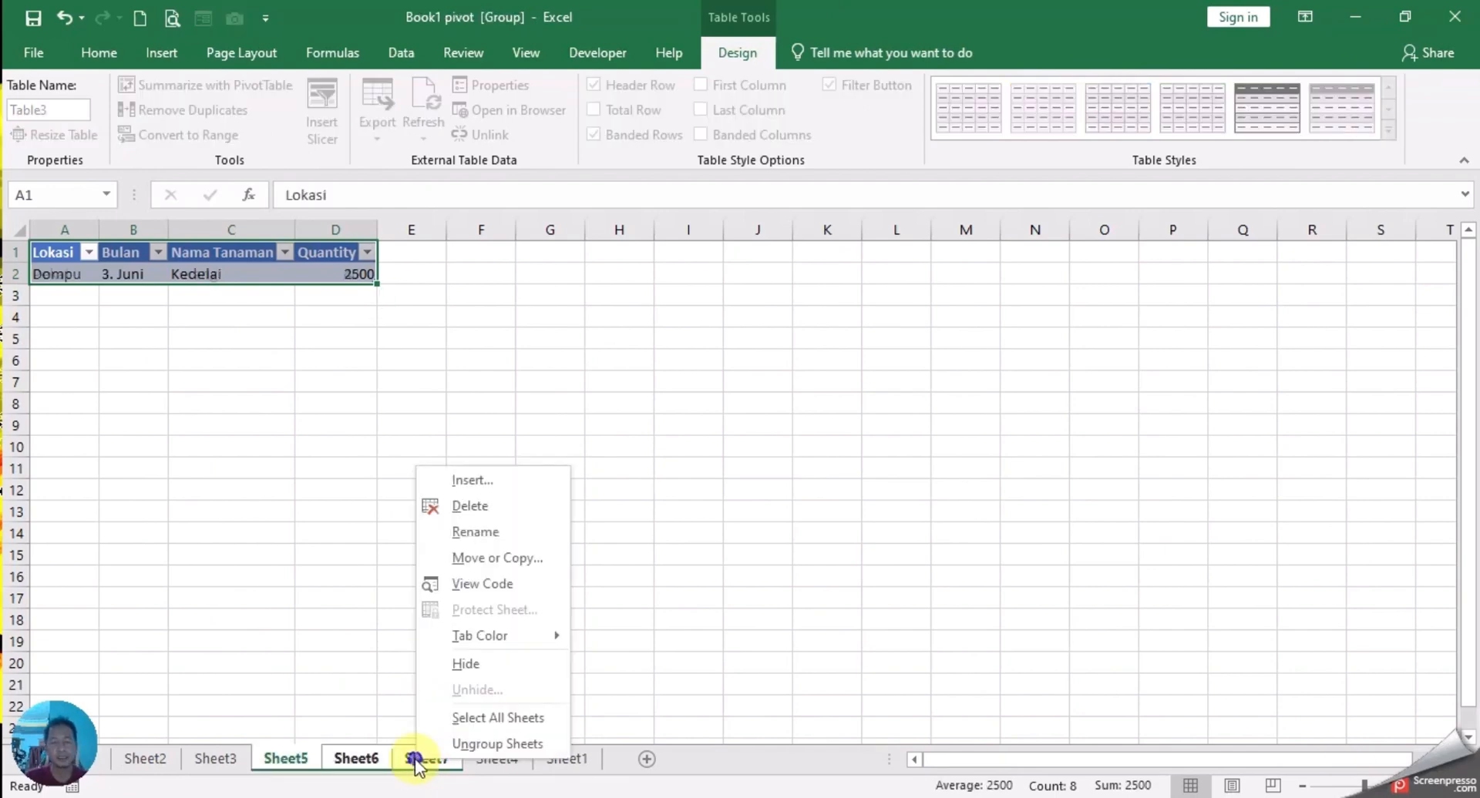
click(517, 507)
click(698, 469)
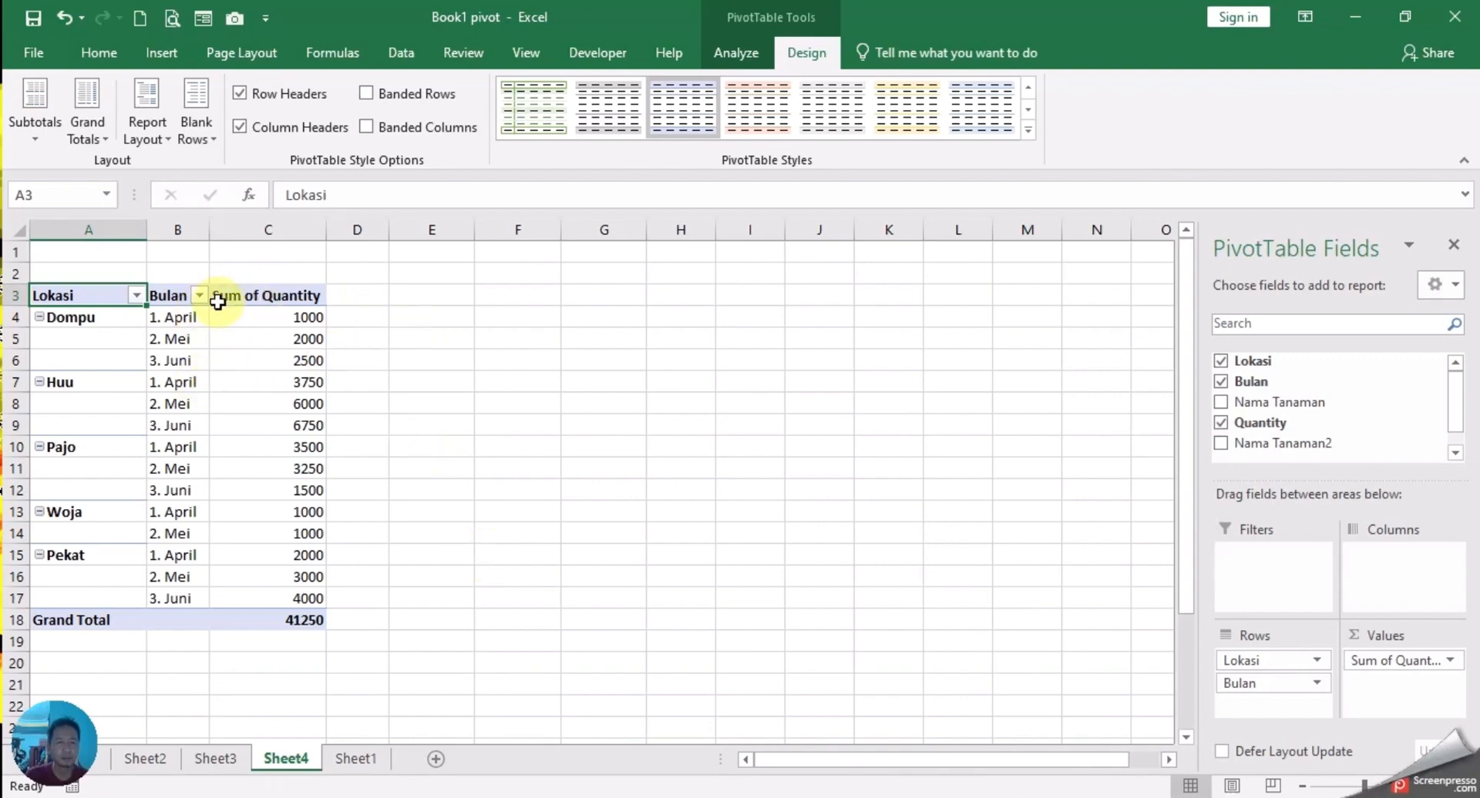
- Check which PivotTable headers offer filter options, comparing Lokasi and Bulan with Sum of Quantity
click(135, 296)
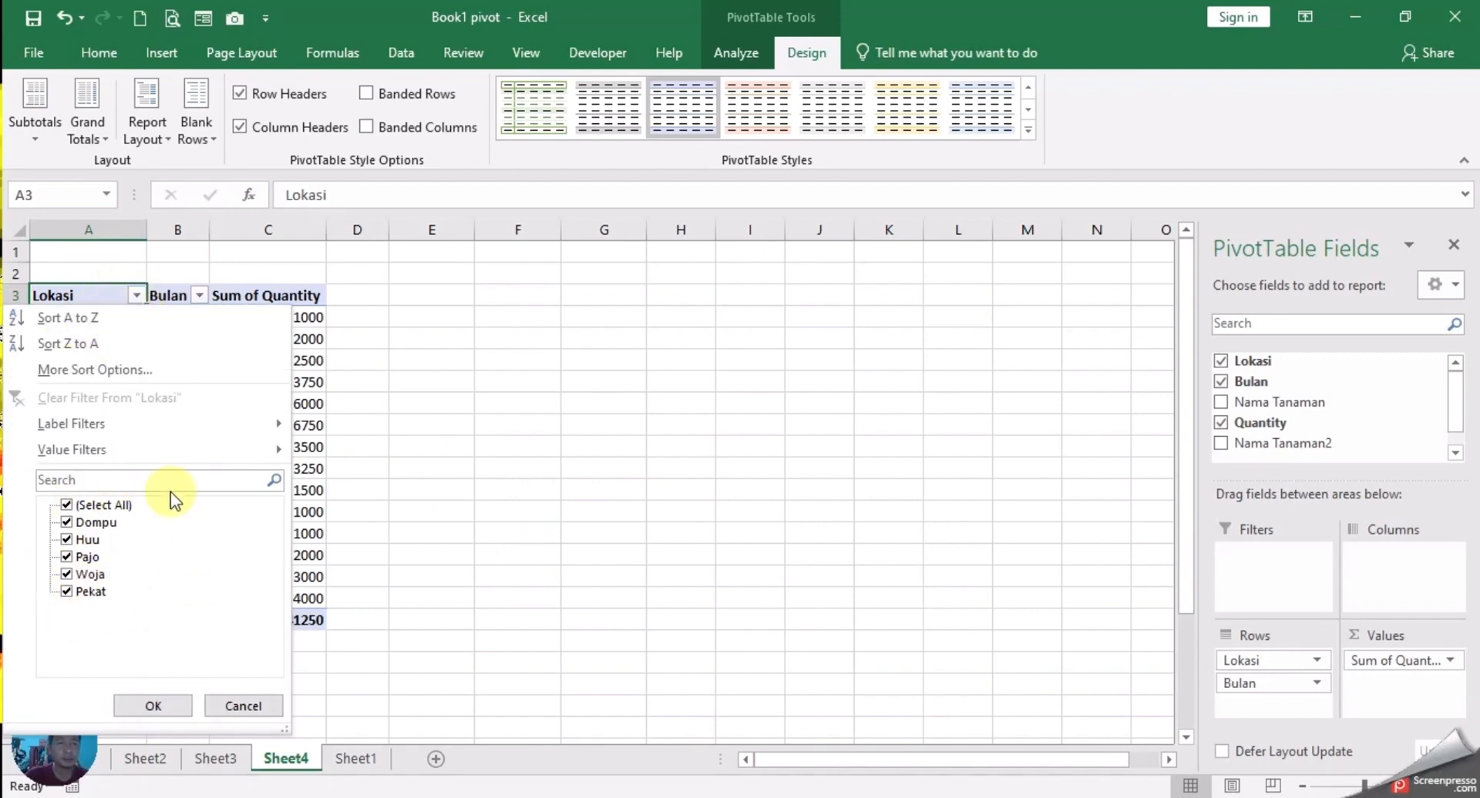
click(200, 296)
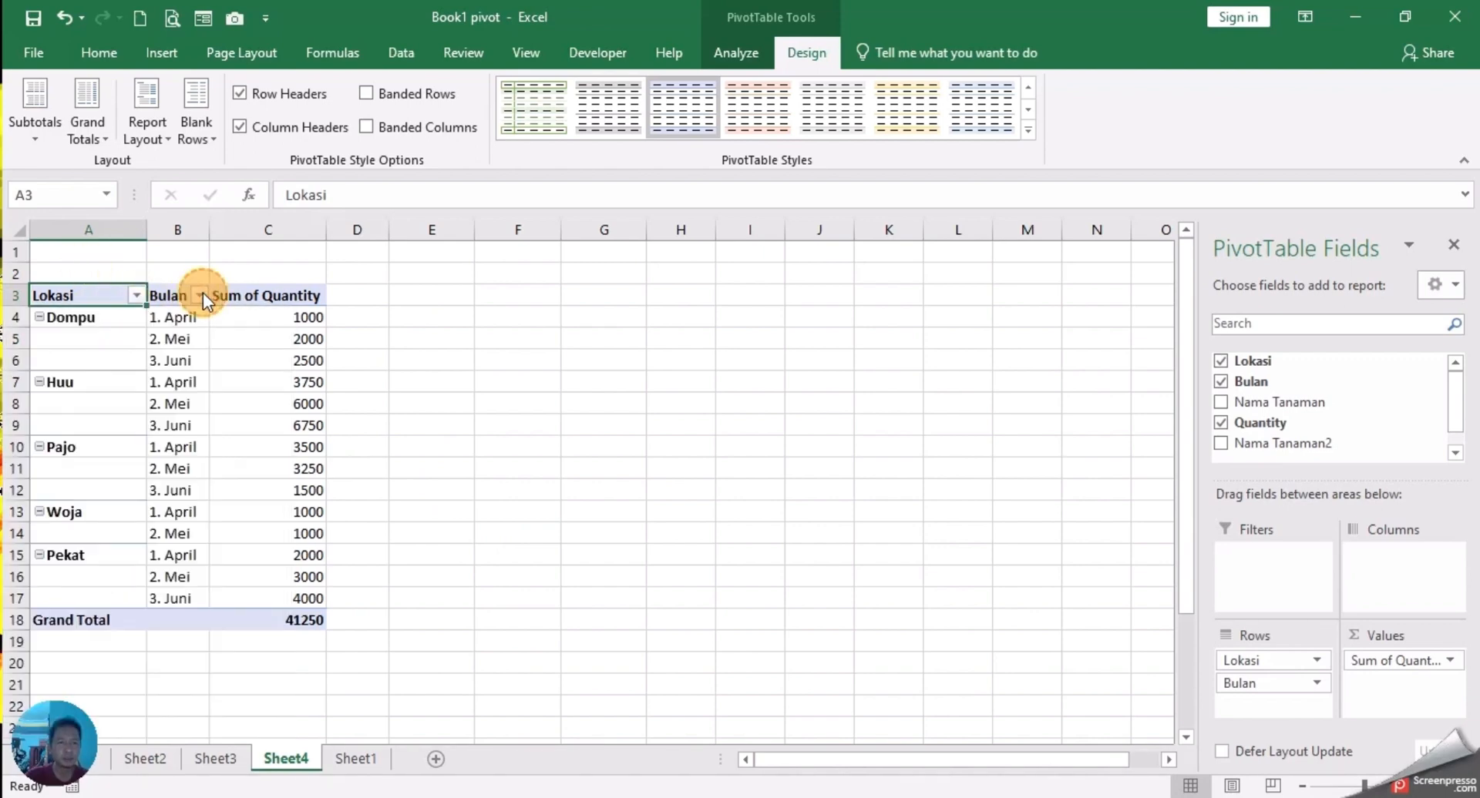
click(201, 296)
click(352, 392)
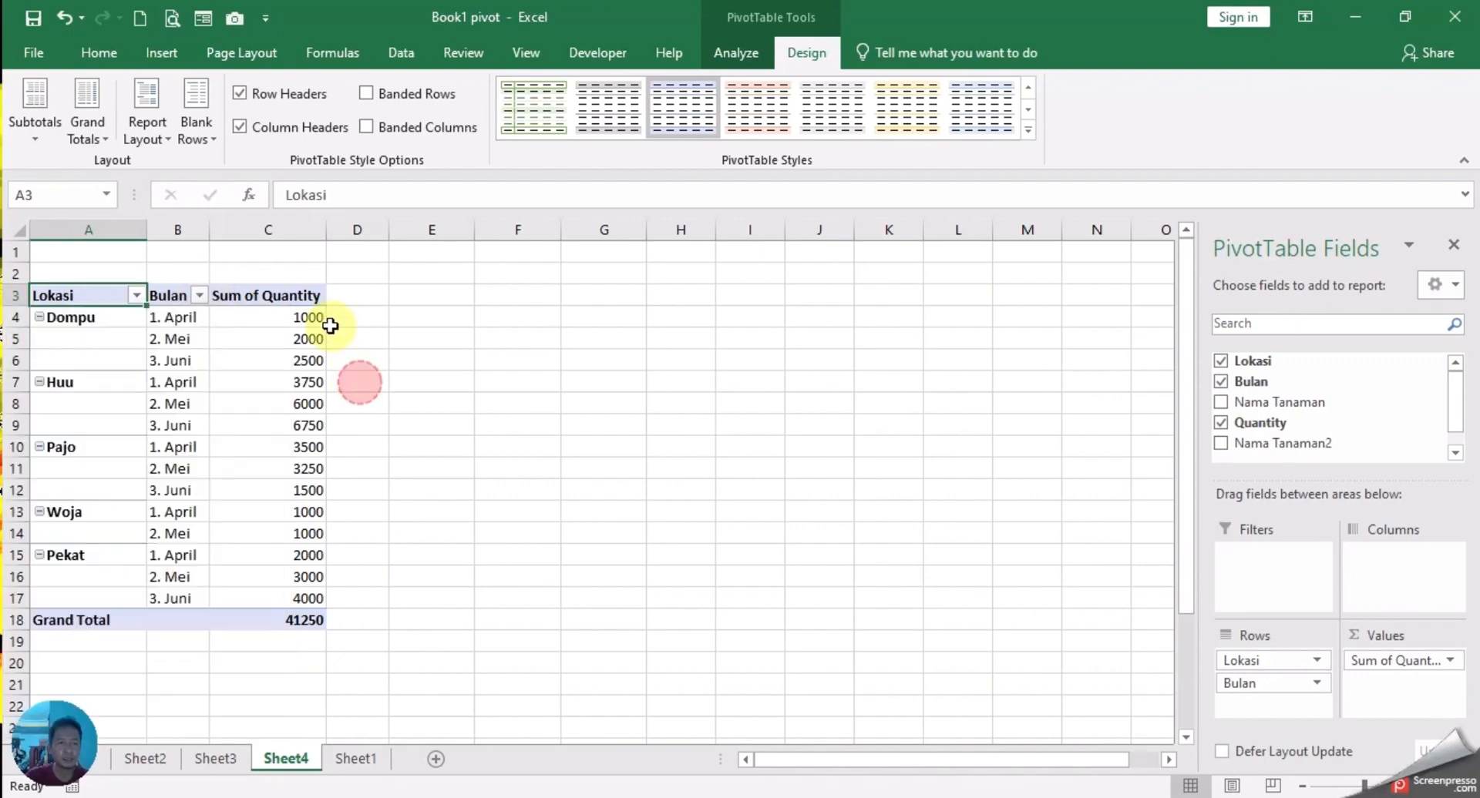
click(280, 297)
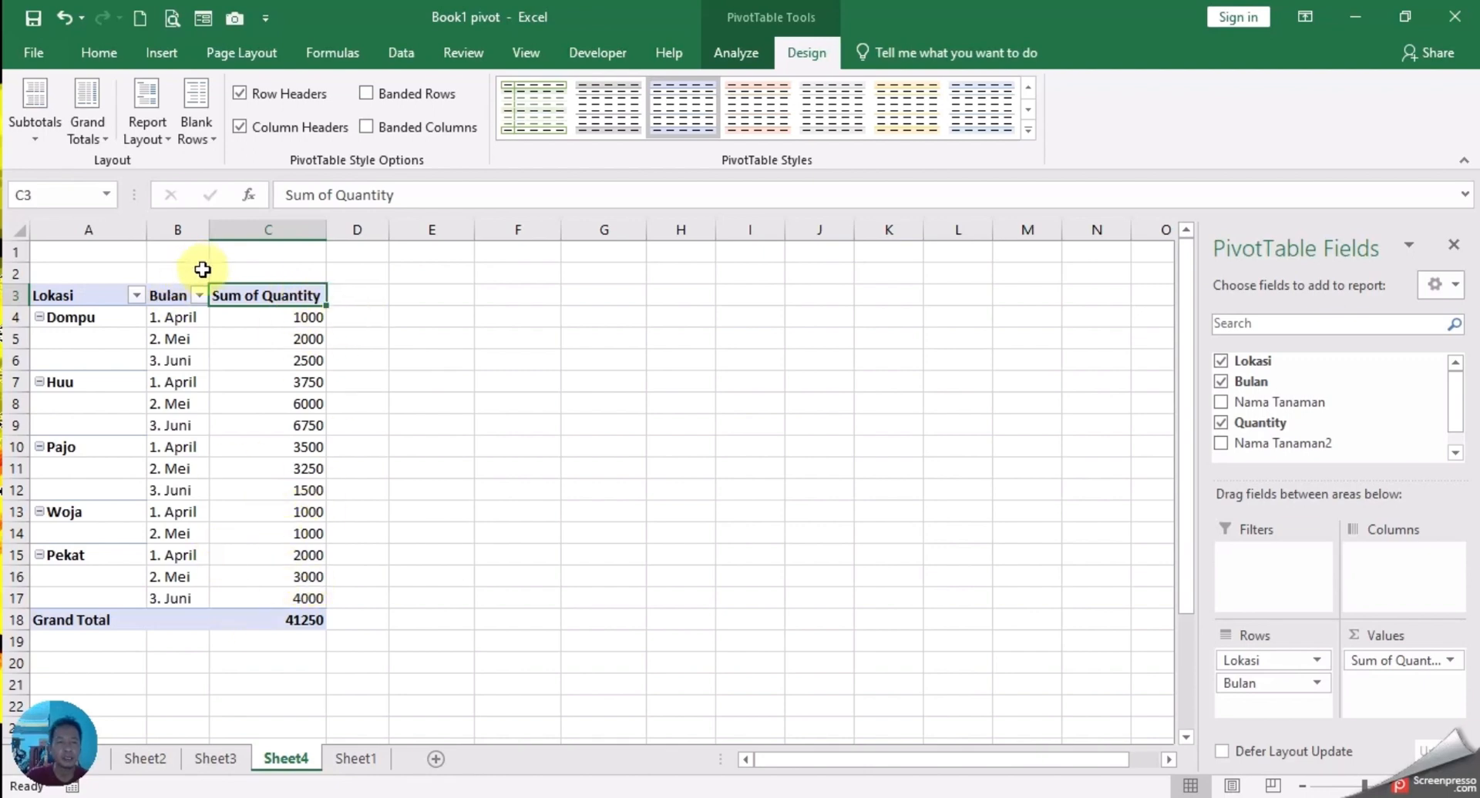
- Filter the PivotTable's Bulan field to show only 1. April
click(199, 295)
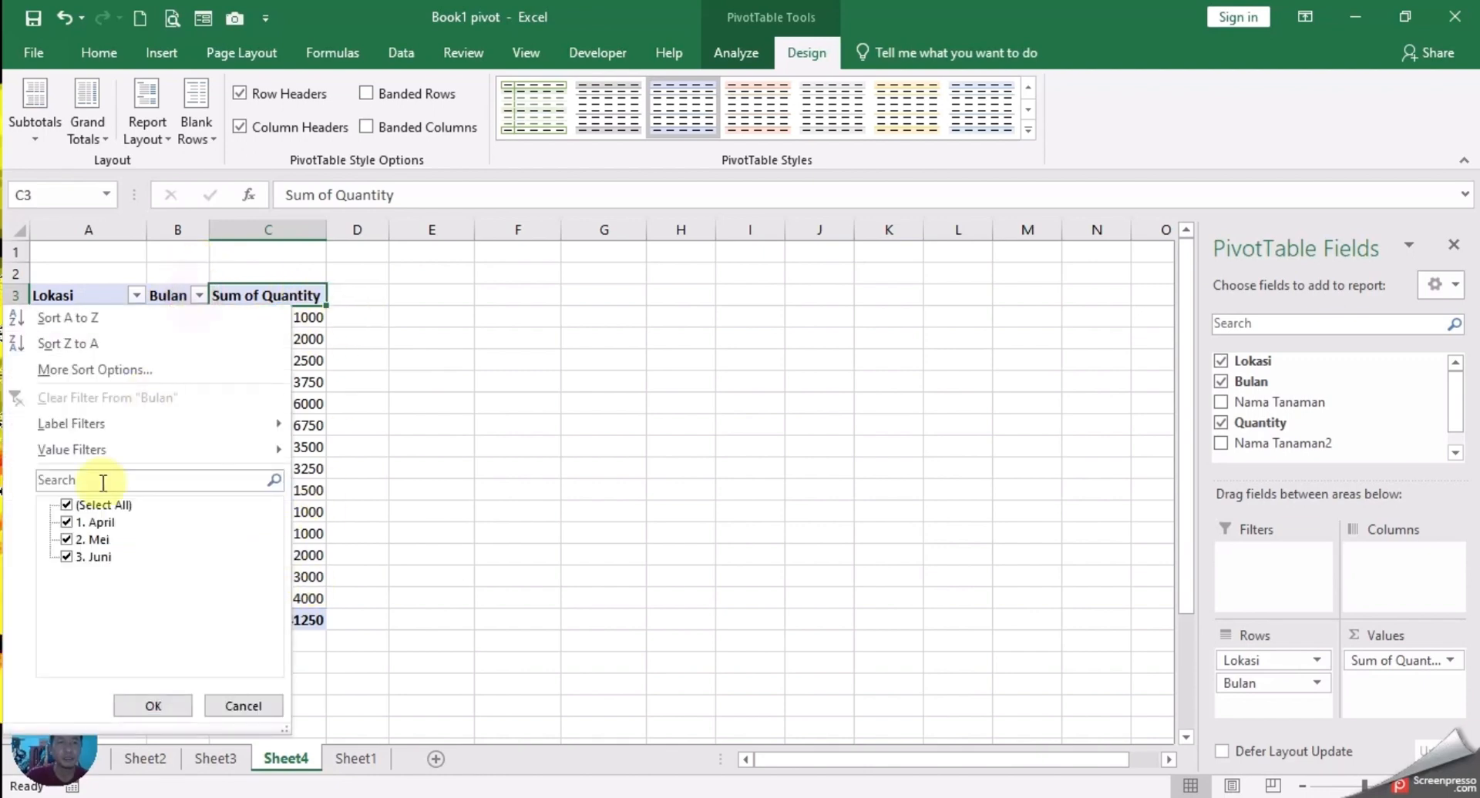
click(92, 523)
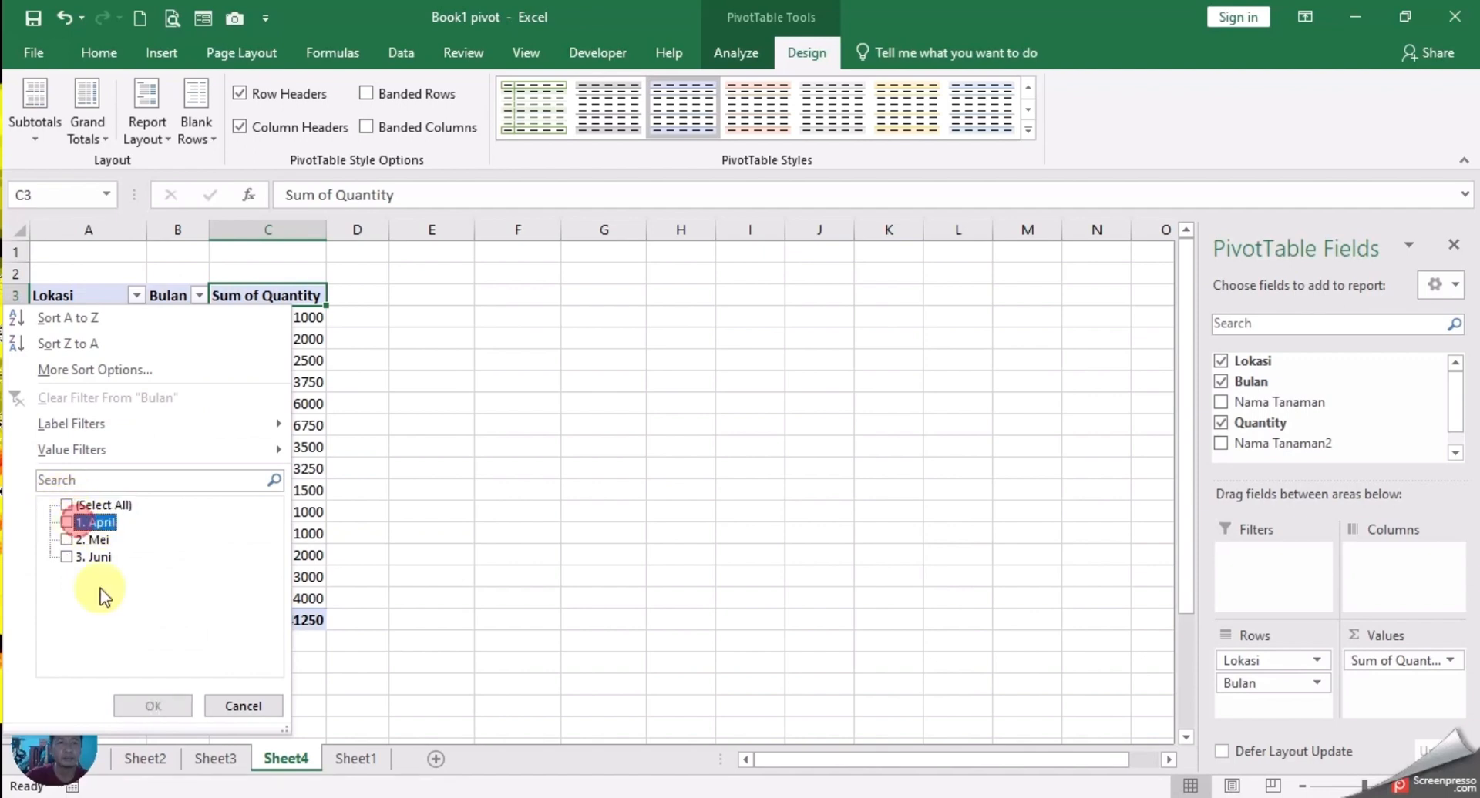
click(65, 524)
click(153, 706)
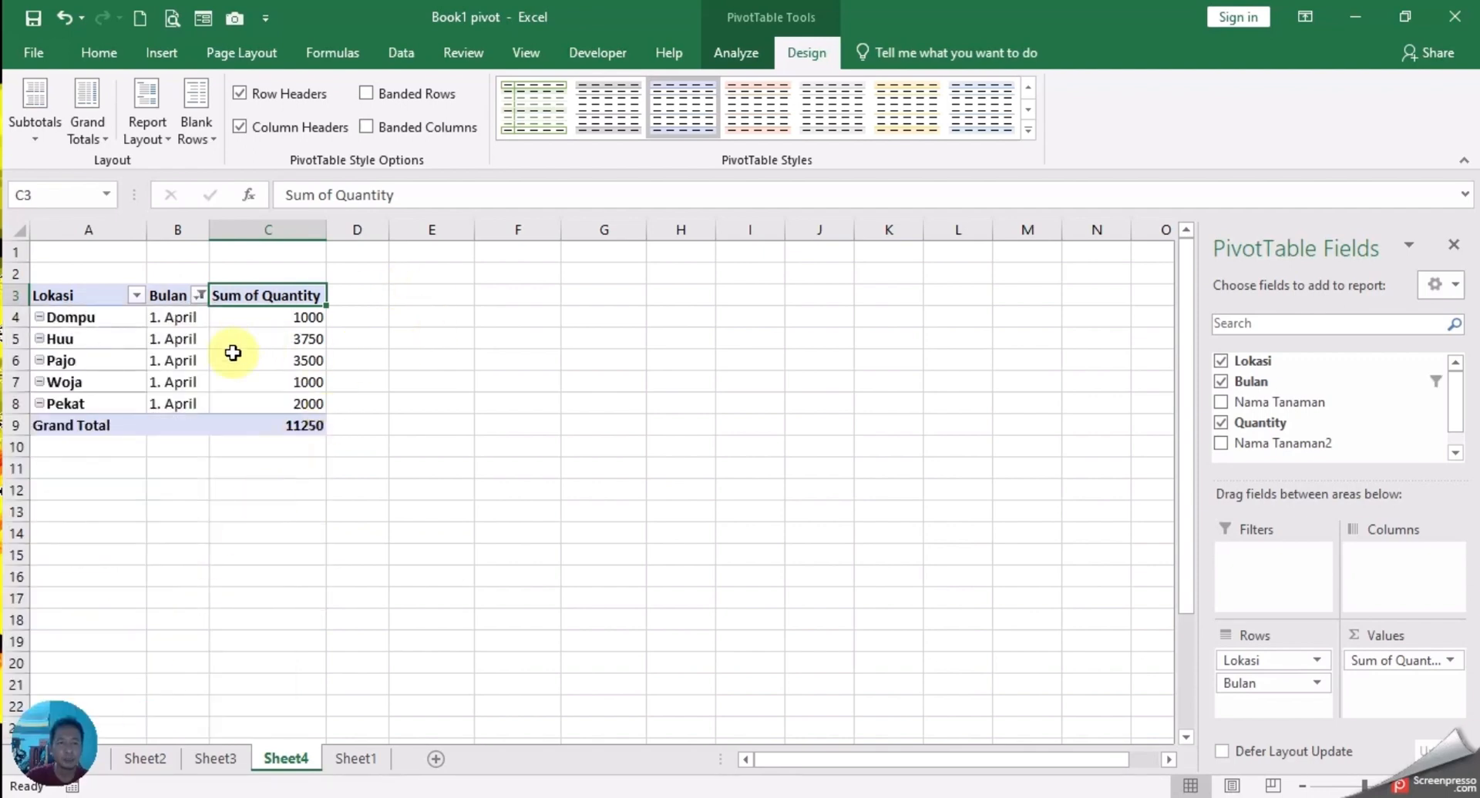
- Reselect all months in the Bulan filter and leave the PivotTable
click(199, 296)
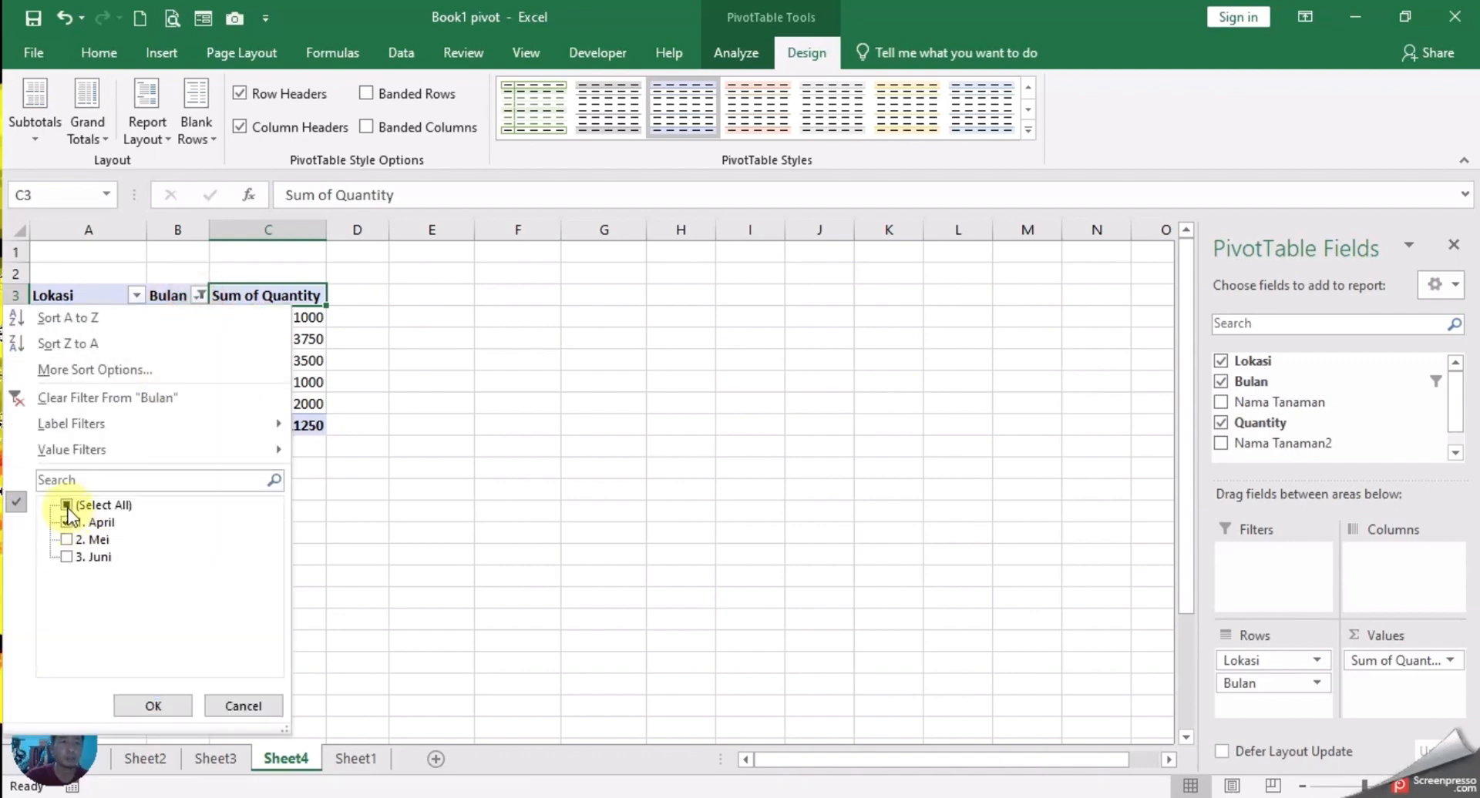
click(67, 505)
click(152, 705)
click(482, 442)
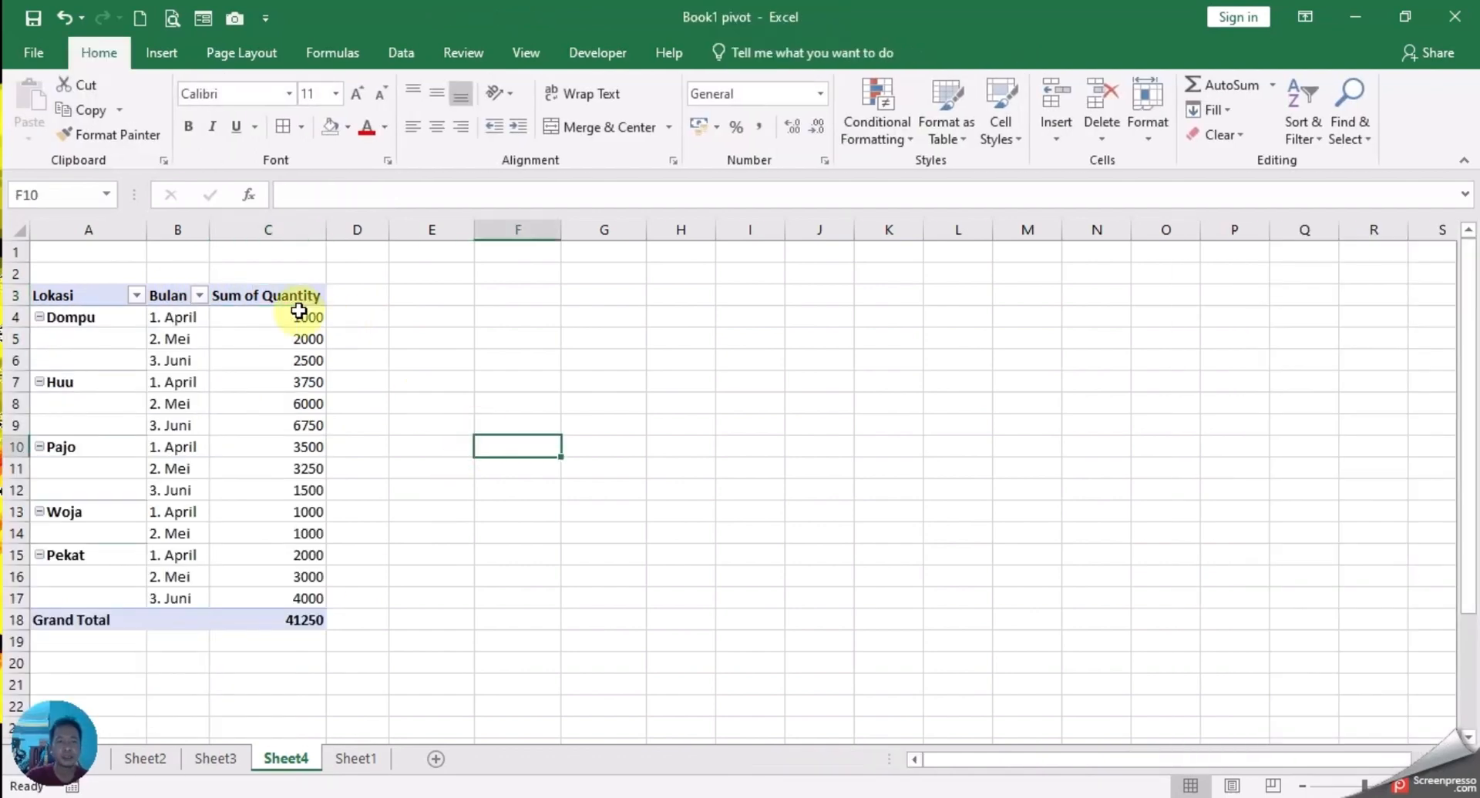
- Add a filter to the Sum of Quantity header by applying AutoFilter from the adjacent empty cell D3
click(357, 296)
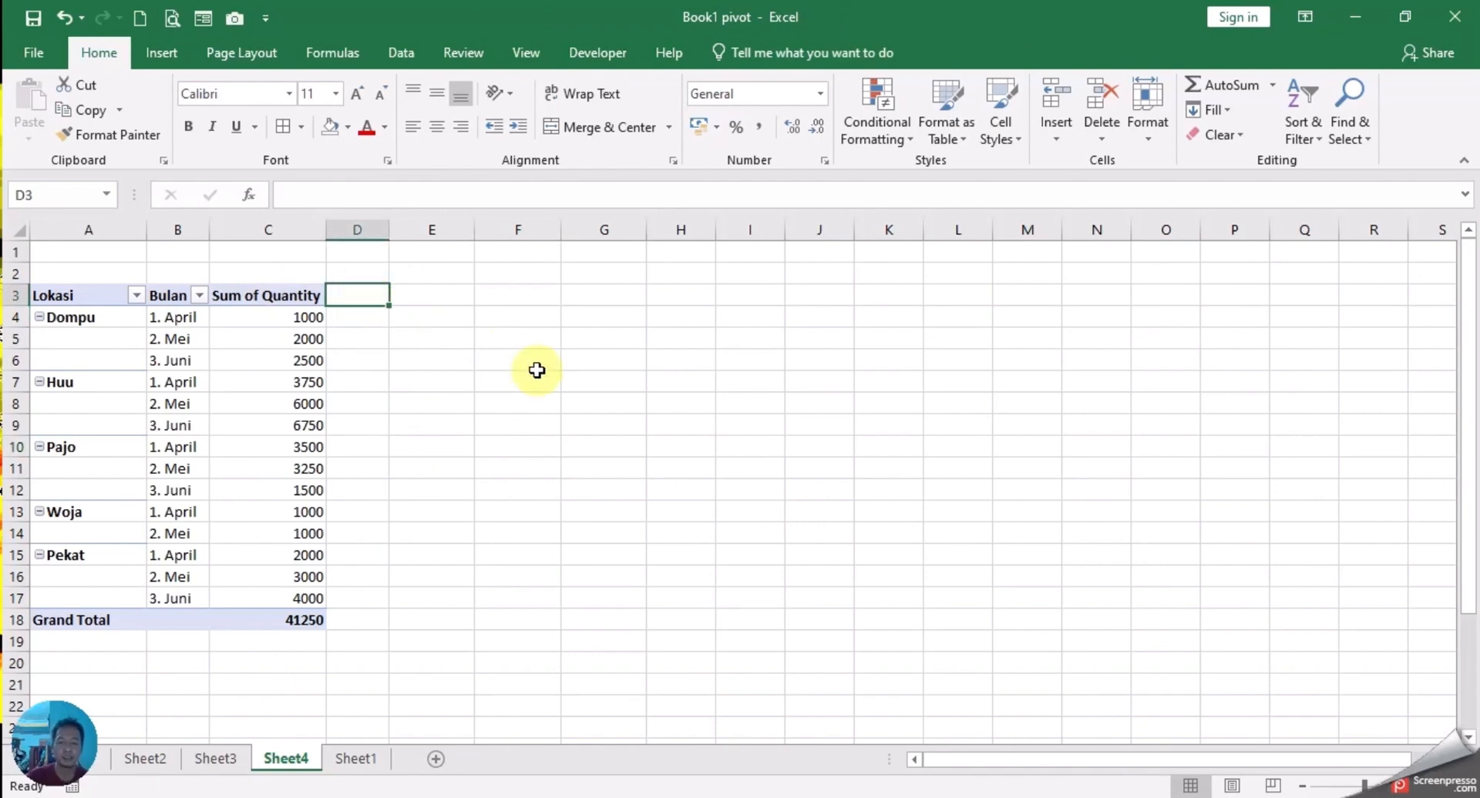
key(alt)
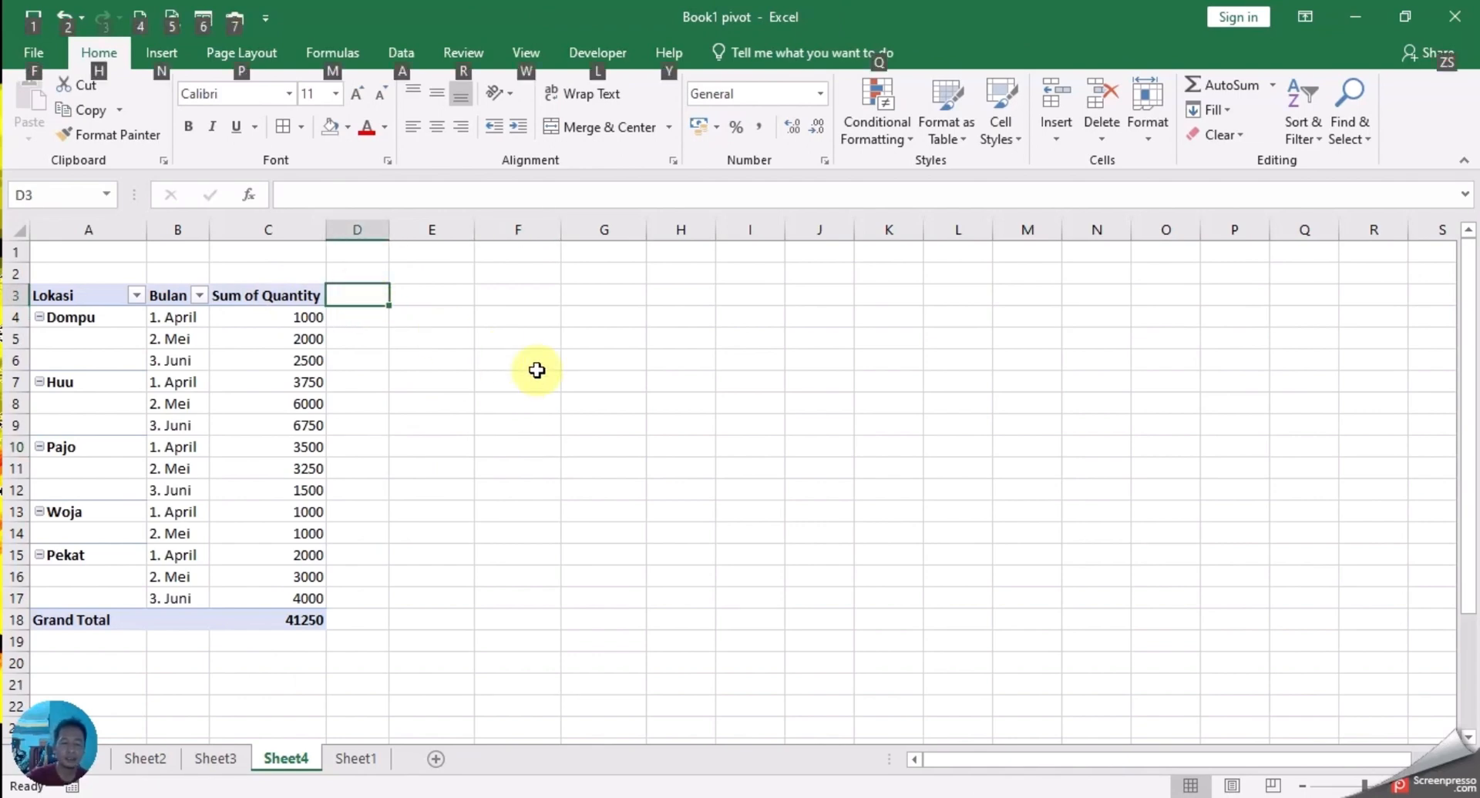
key(a)
key(alt)
key(ctrl+shift+l)
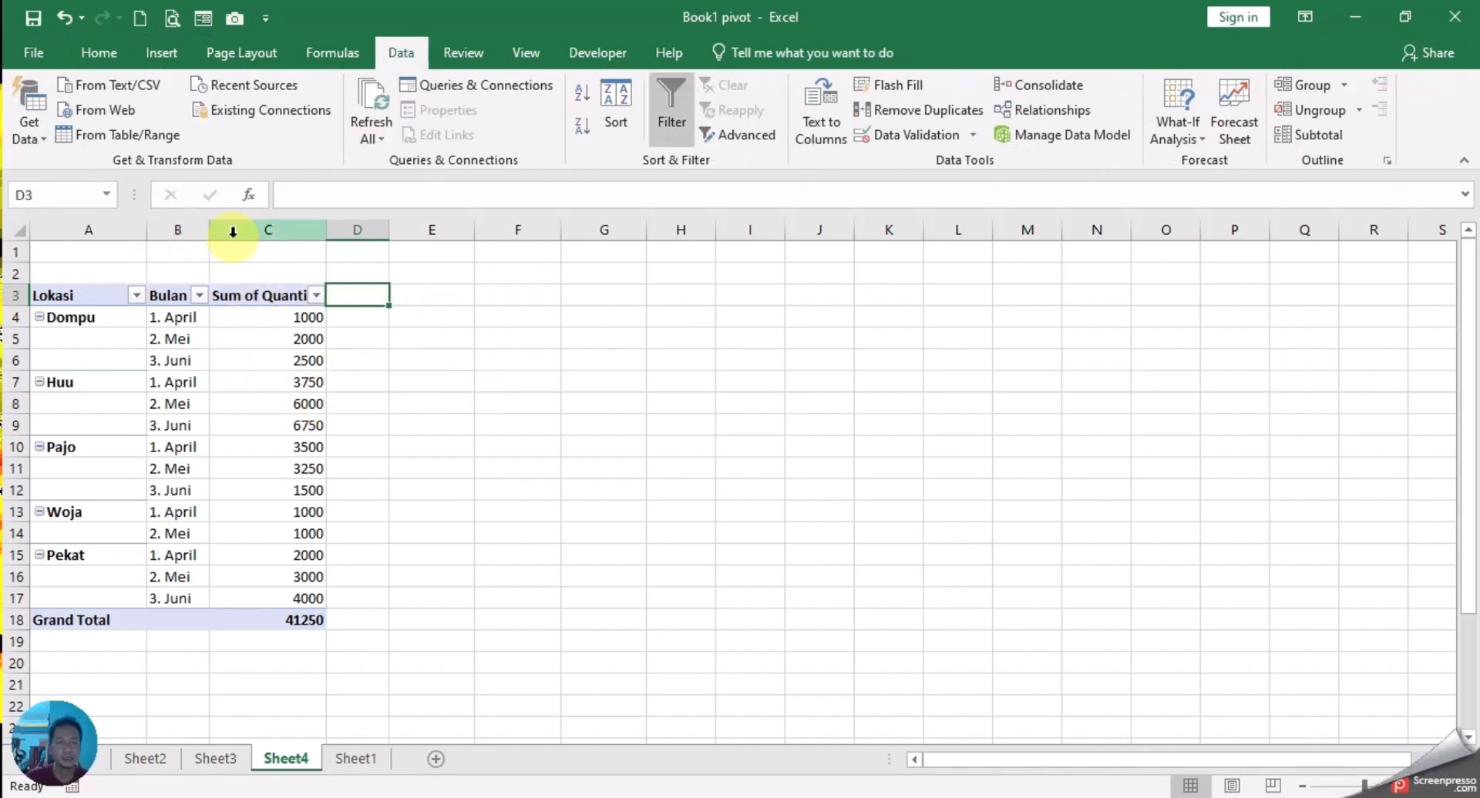
- Filter the Sum of Quantity column to show only the value 1000
click(315, 295)
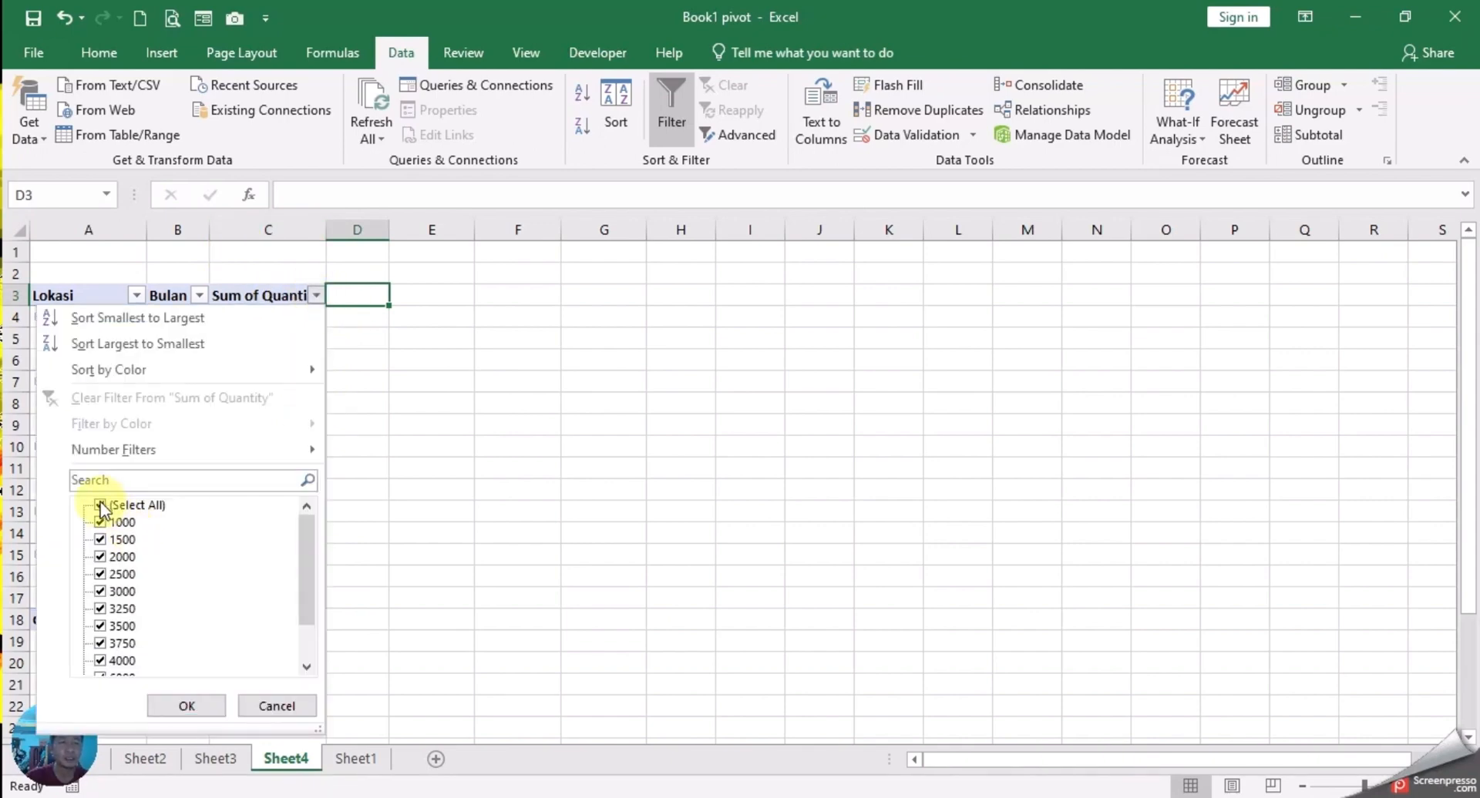
mouse_move(270, 363)
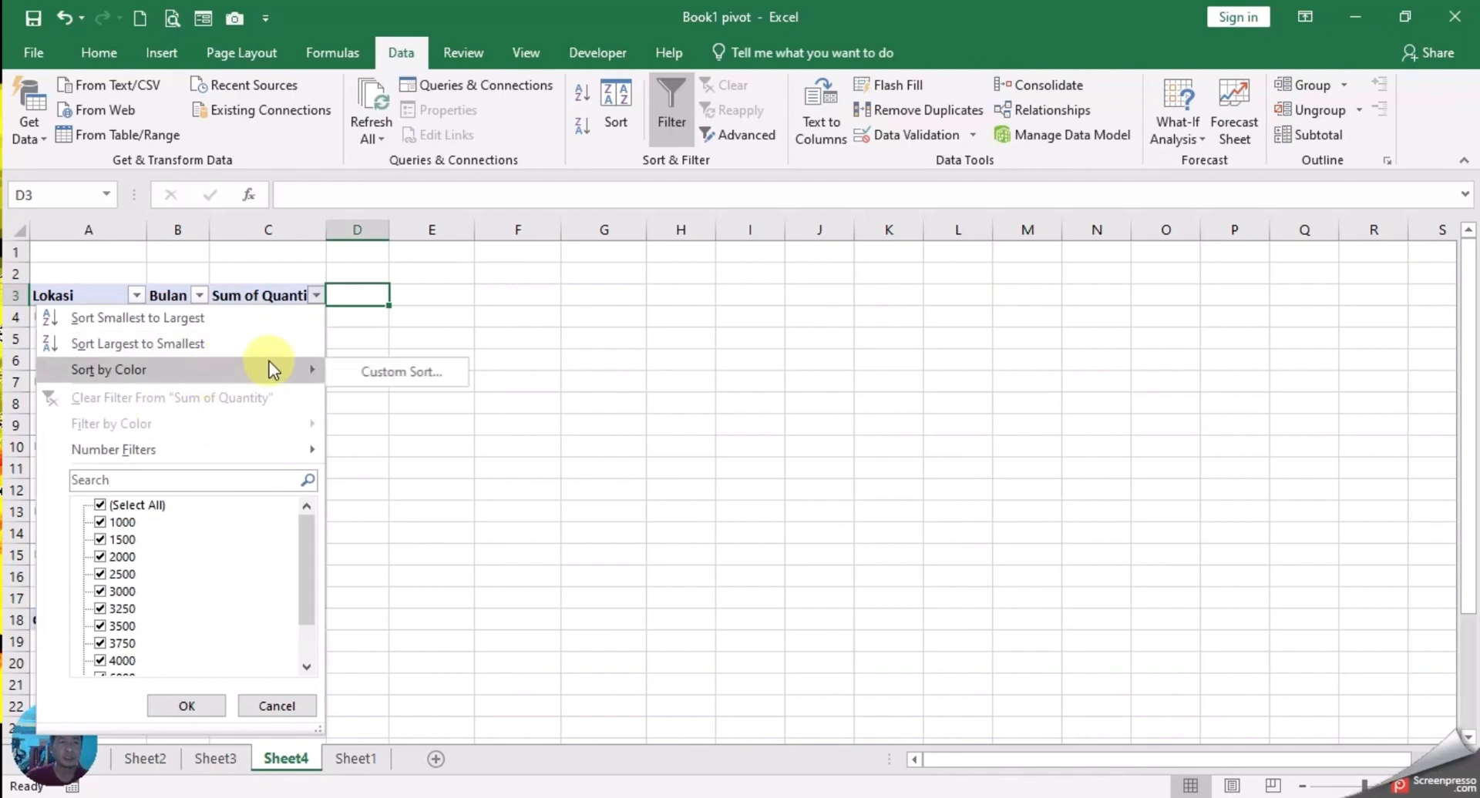
mouse_move(271, 453)
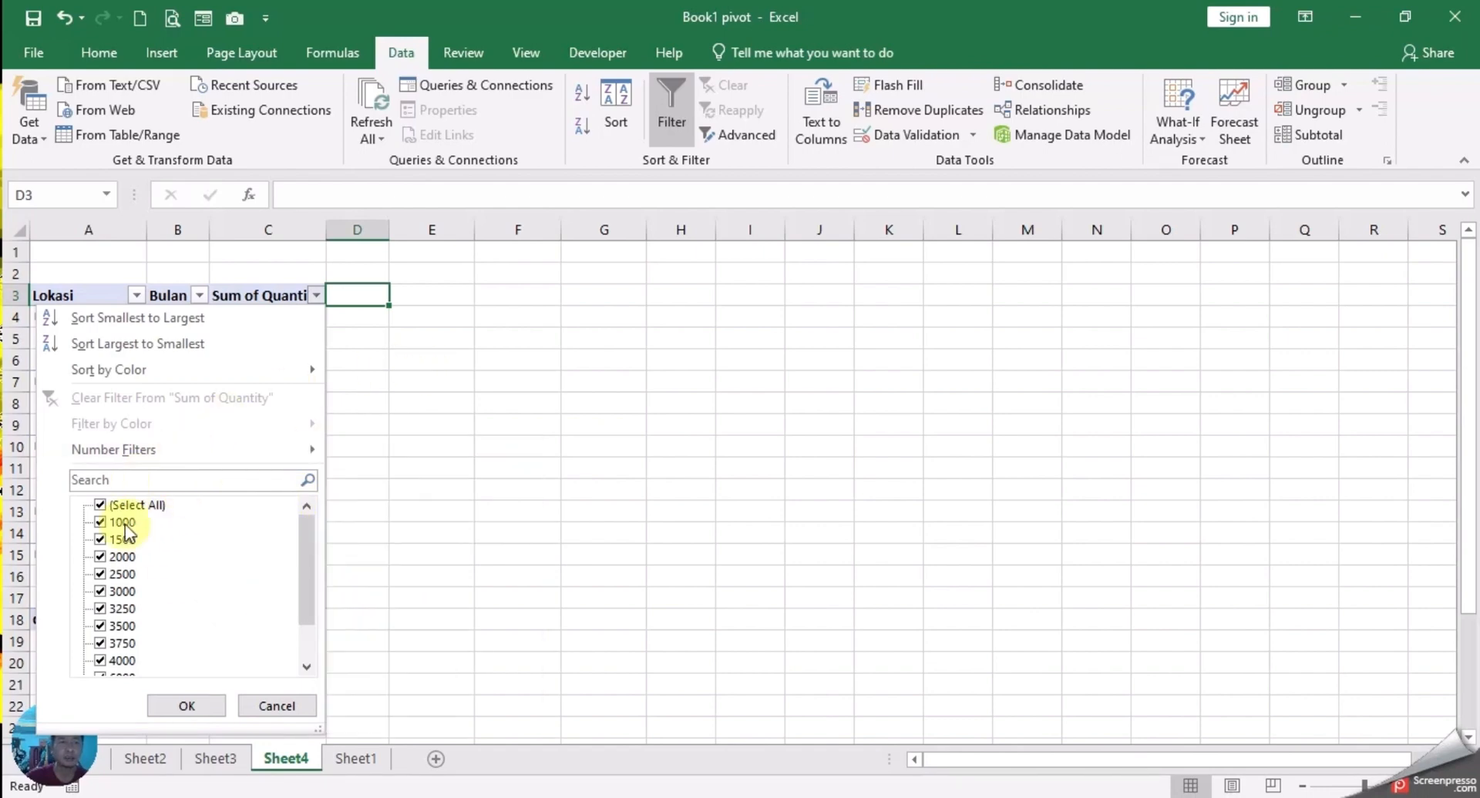
click(100, 505)
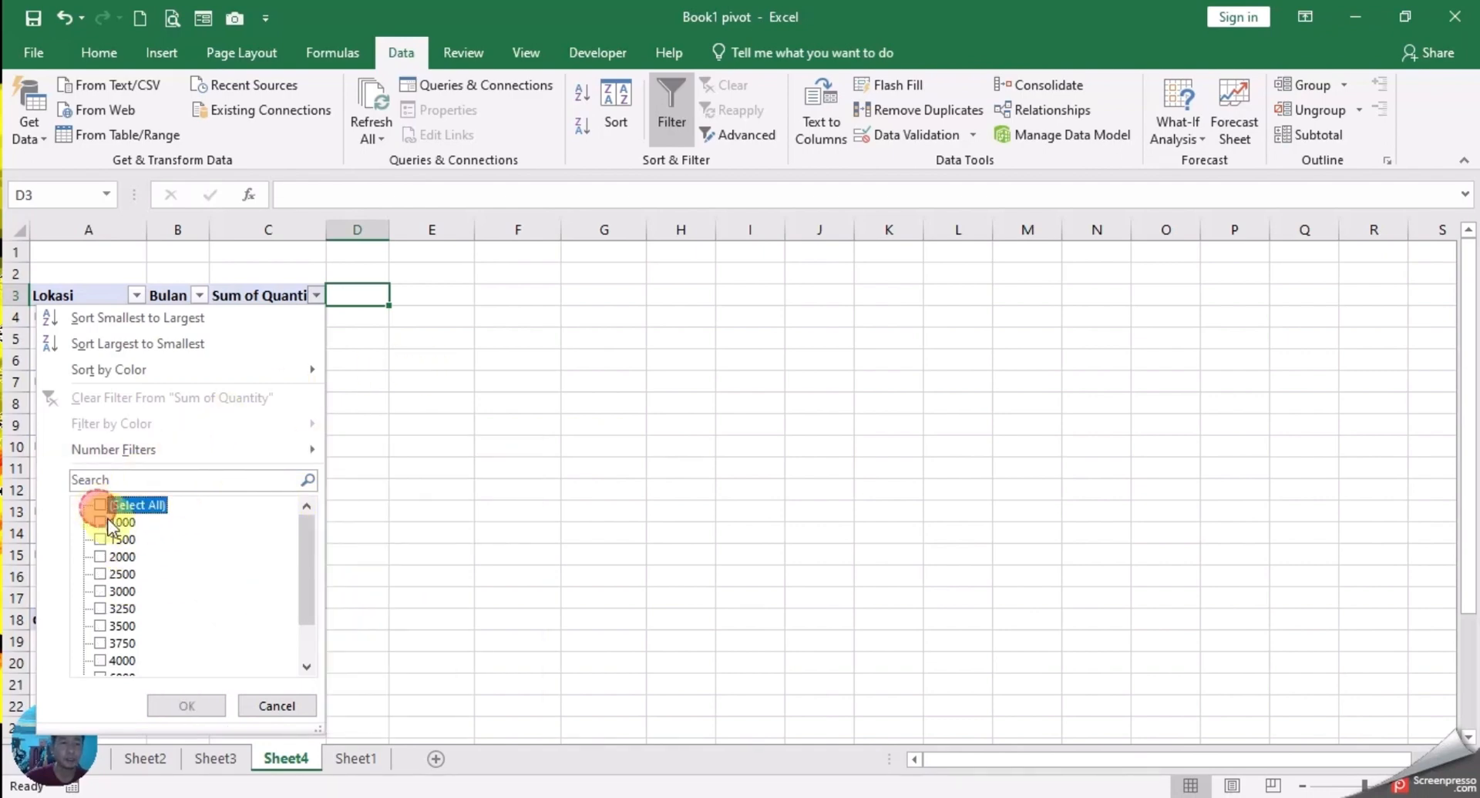
click(99, 523)
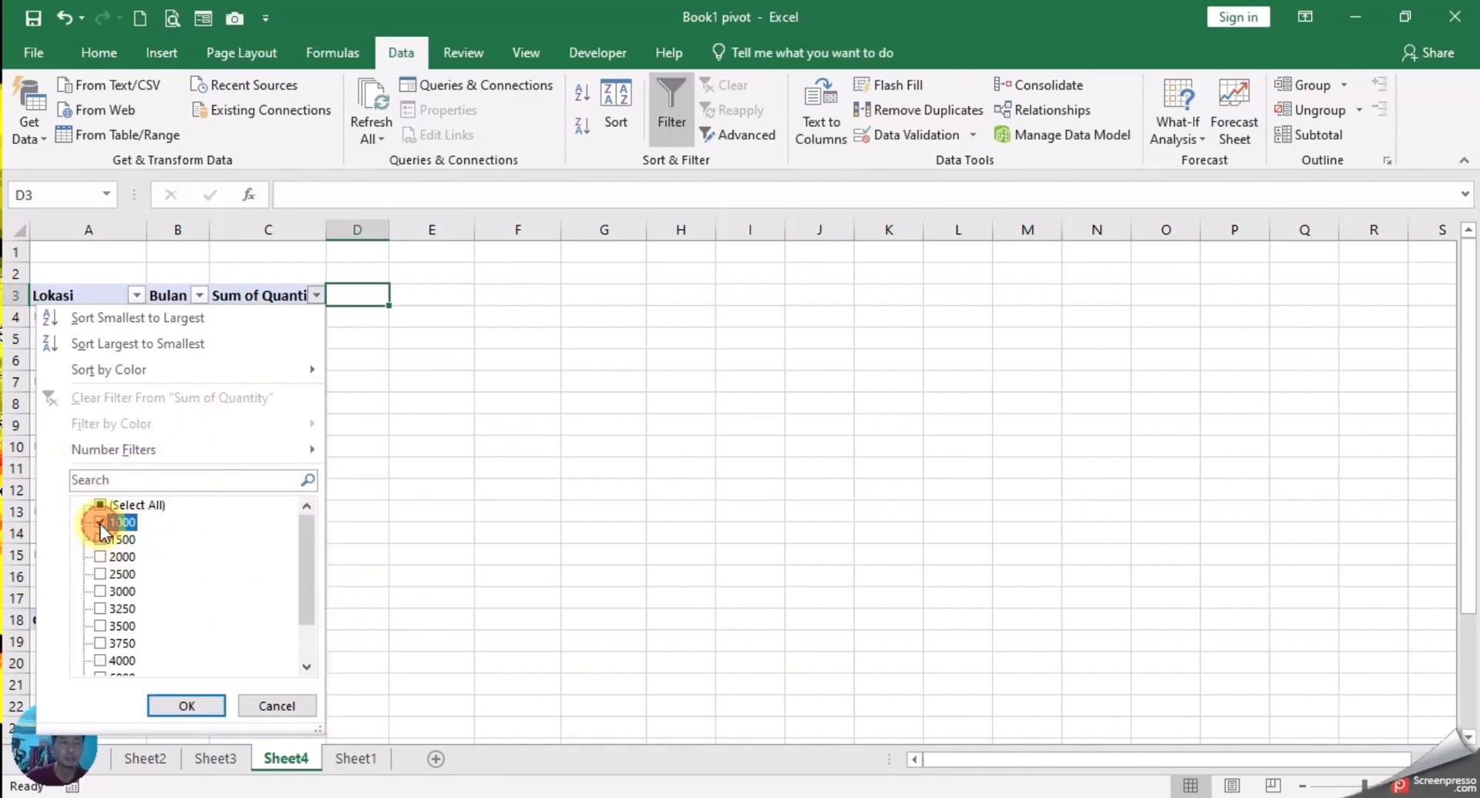
click(176, 705)
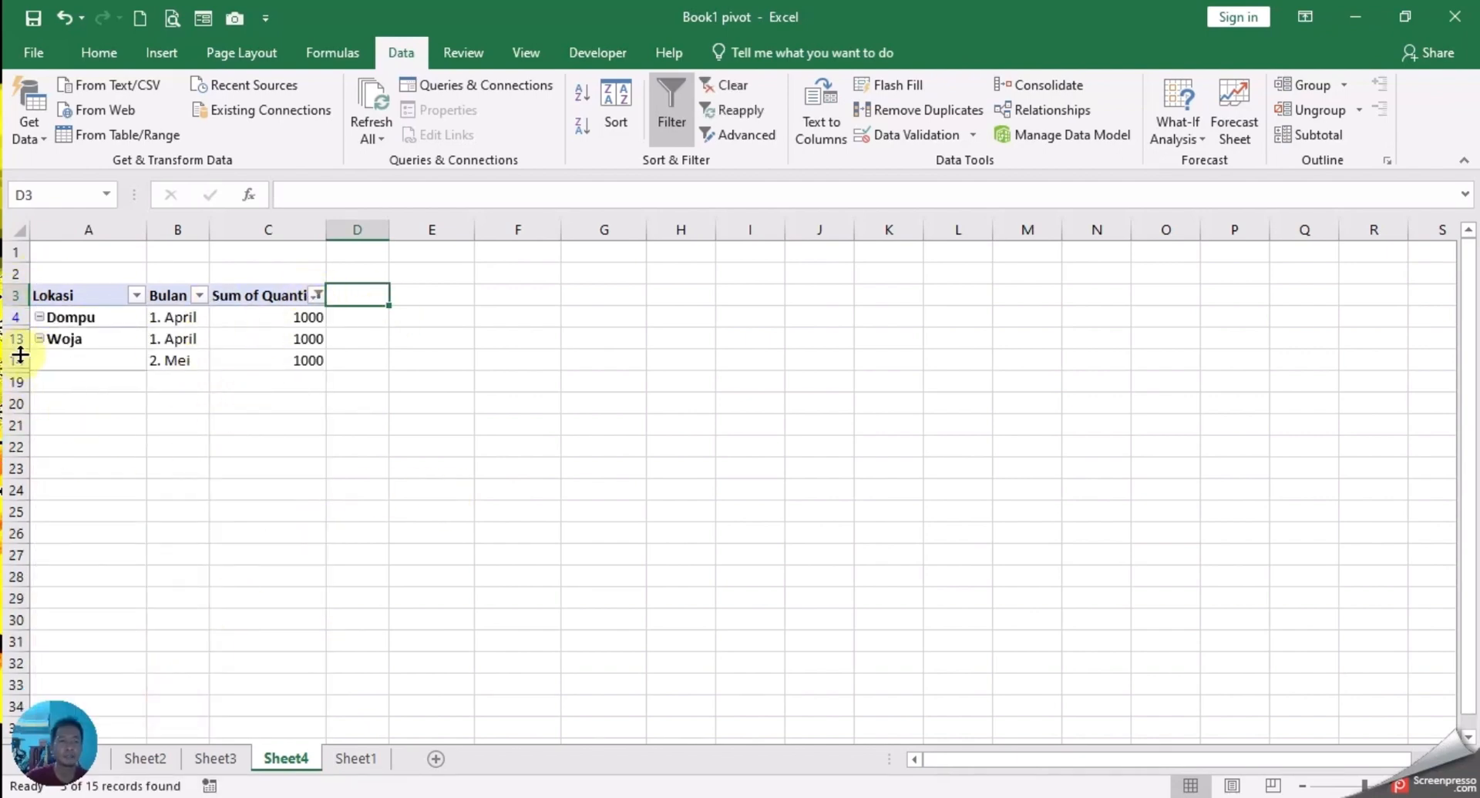
click(90, 358)
- Reselect all values in the Sum of Quantity filter
click(318, 296)
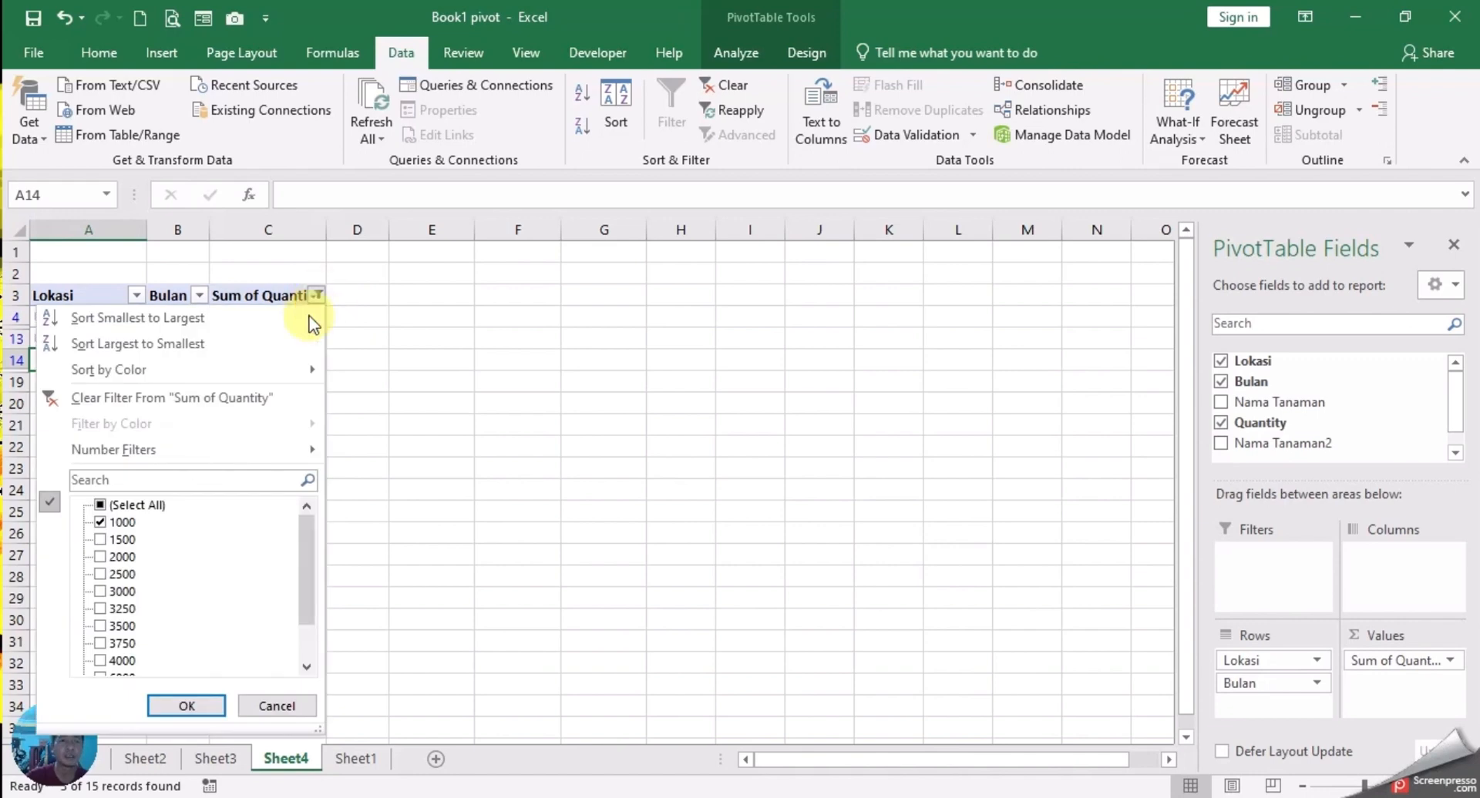
click(100, 504)
click(174, 697)
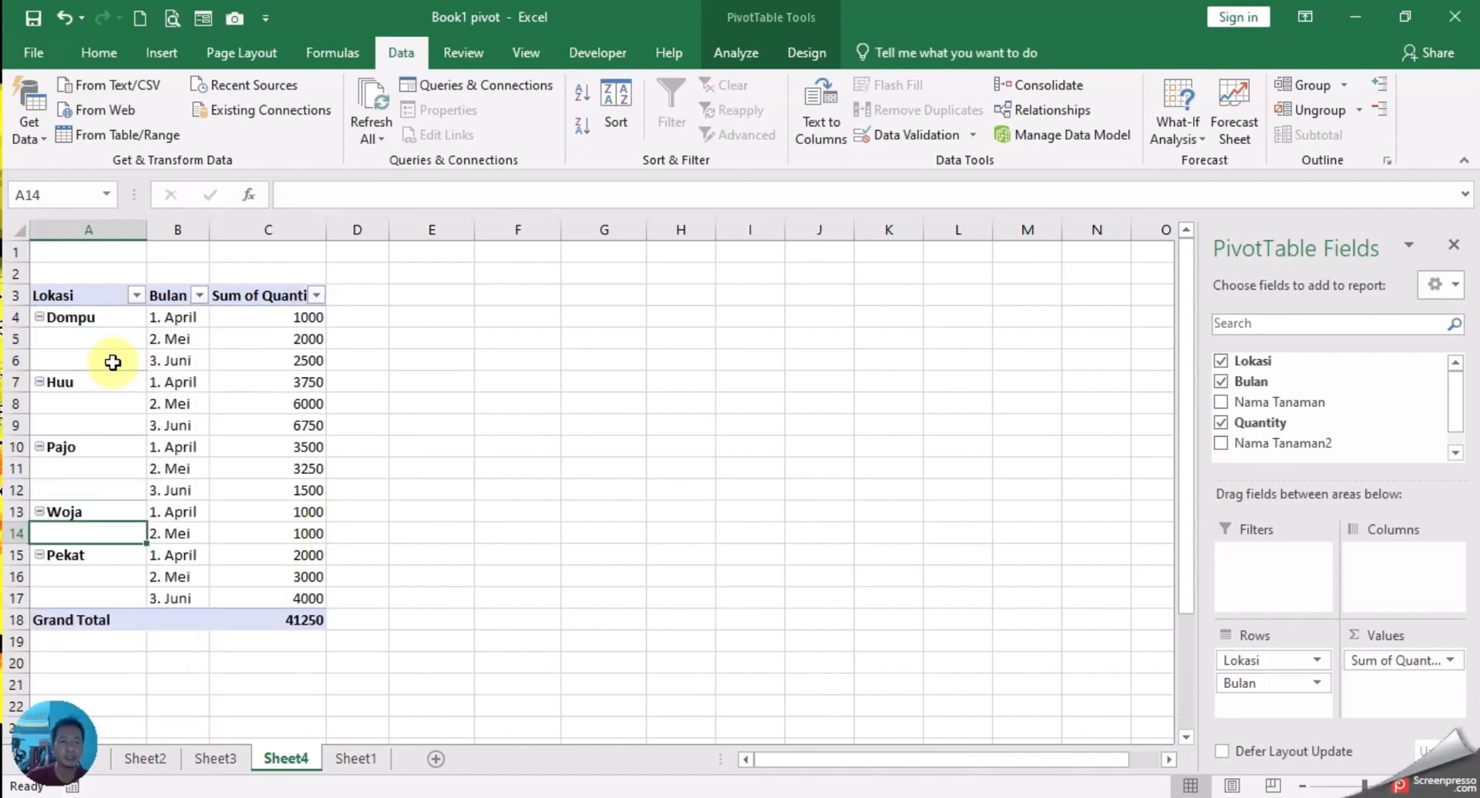
- Fill the blank Lokasi row labels by repeating all item labels in the PivotTable's report layout
drag(100, 335, 89, 598)
click(123, 368)
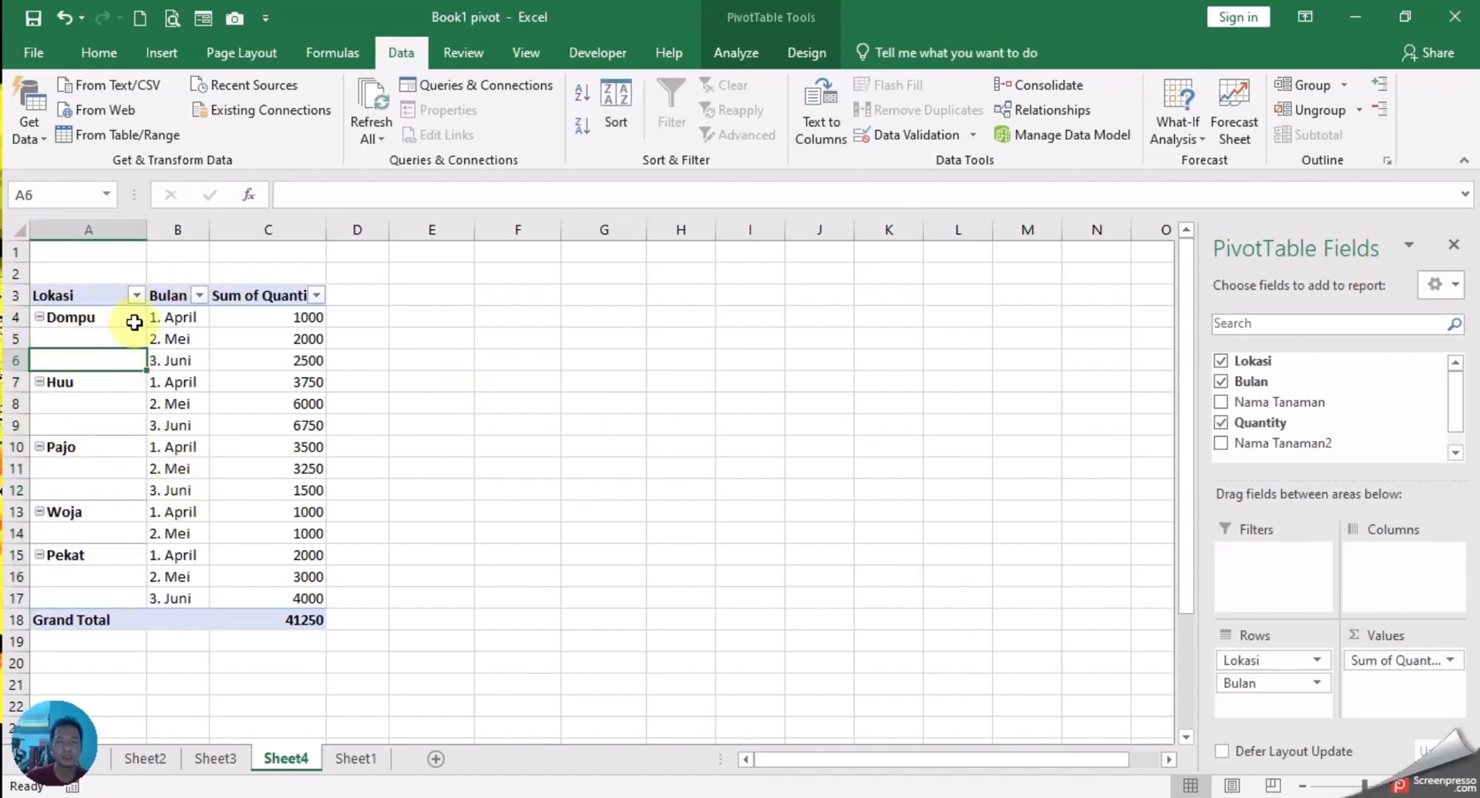
click(805, 56)
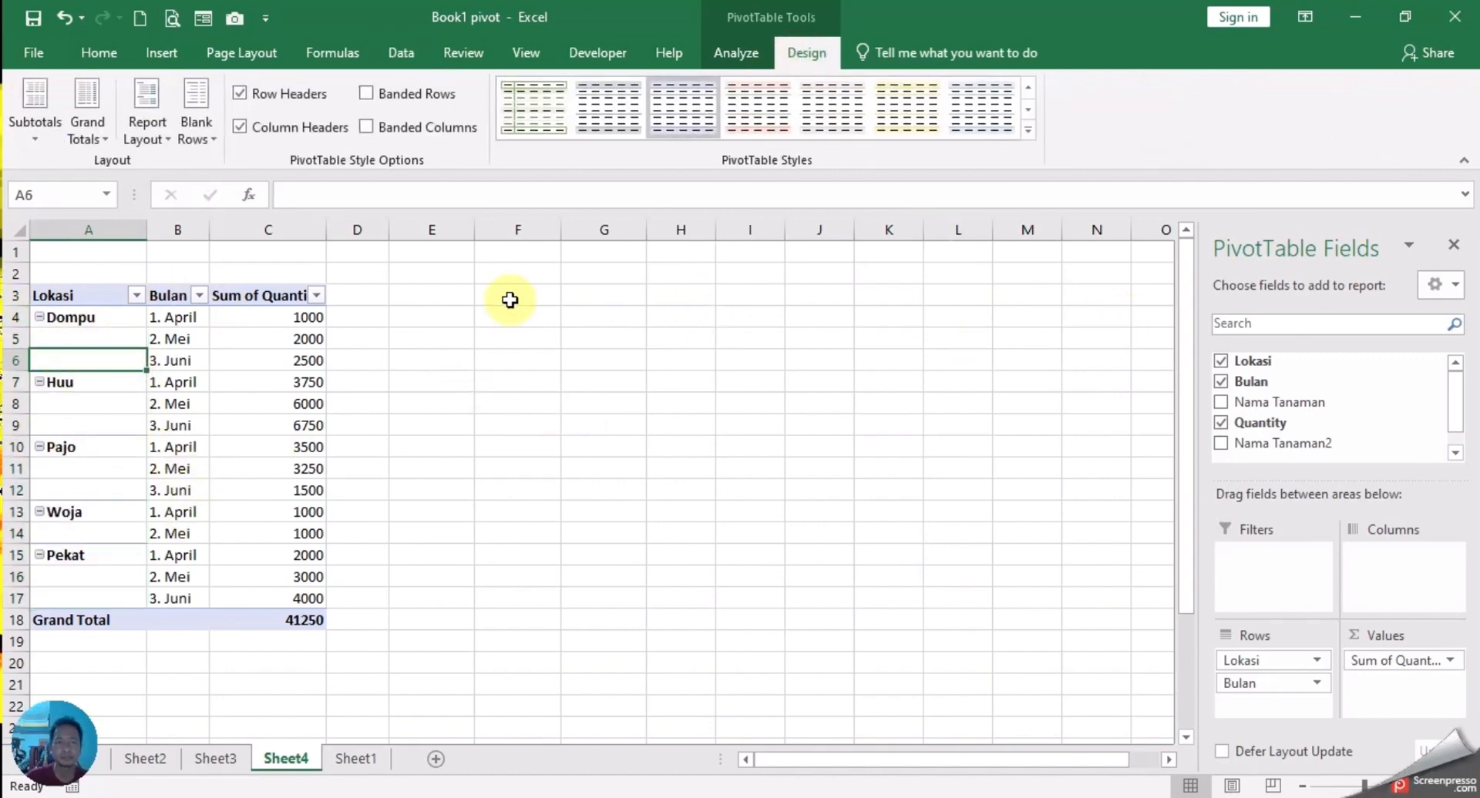
click(153, 142)
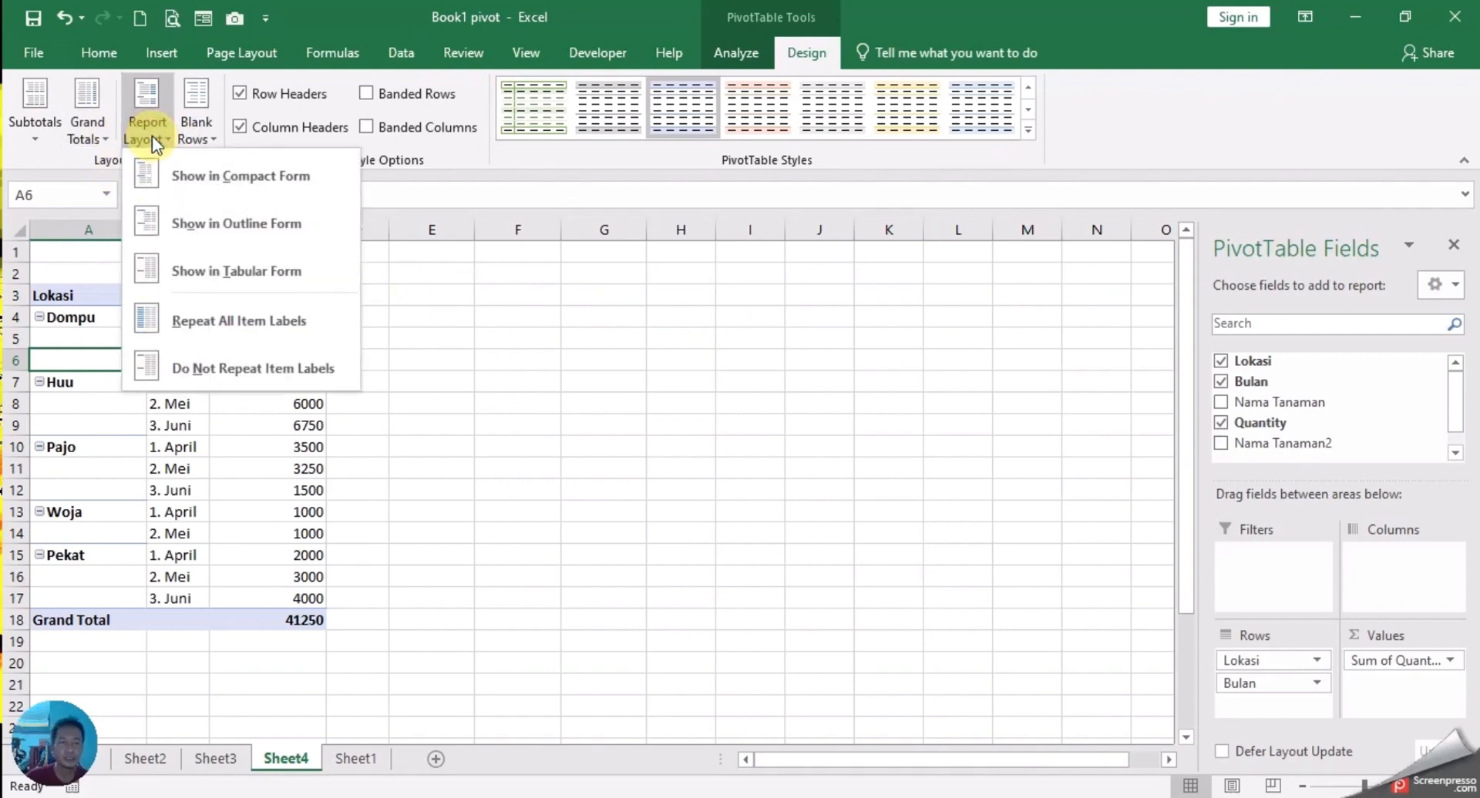
click(287, 330)
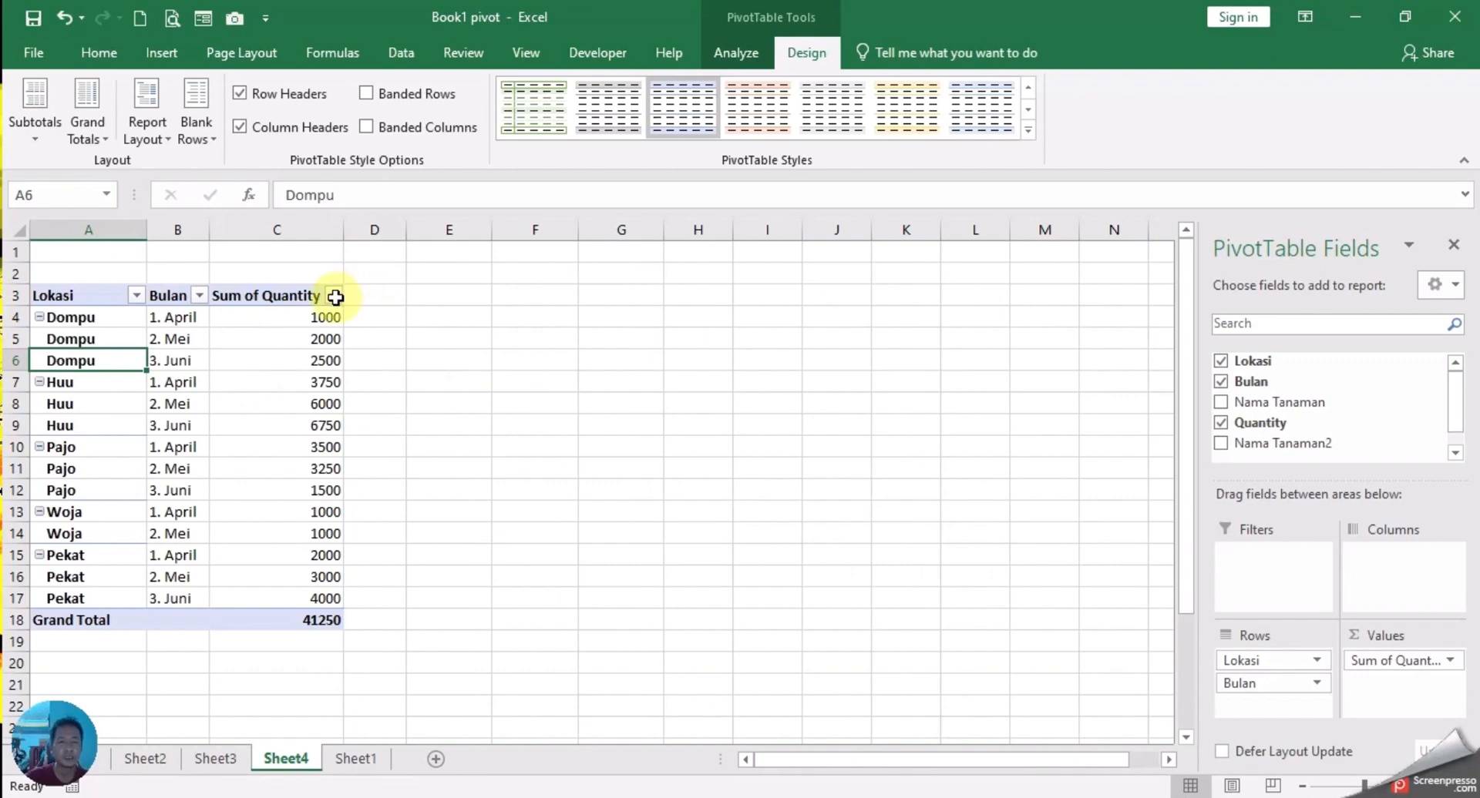
- Filter the Sum of Quantity column to only 1000, and reselect all of its values
click(334, 296)
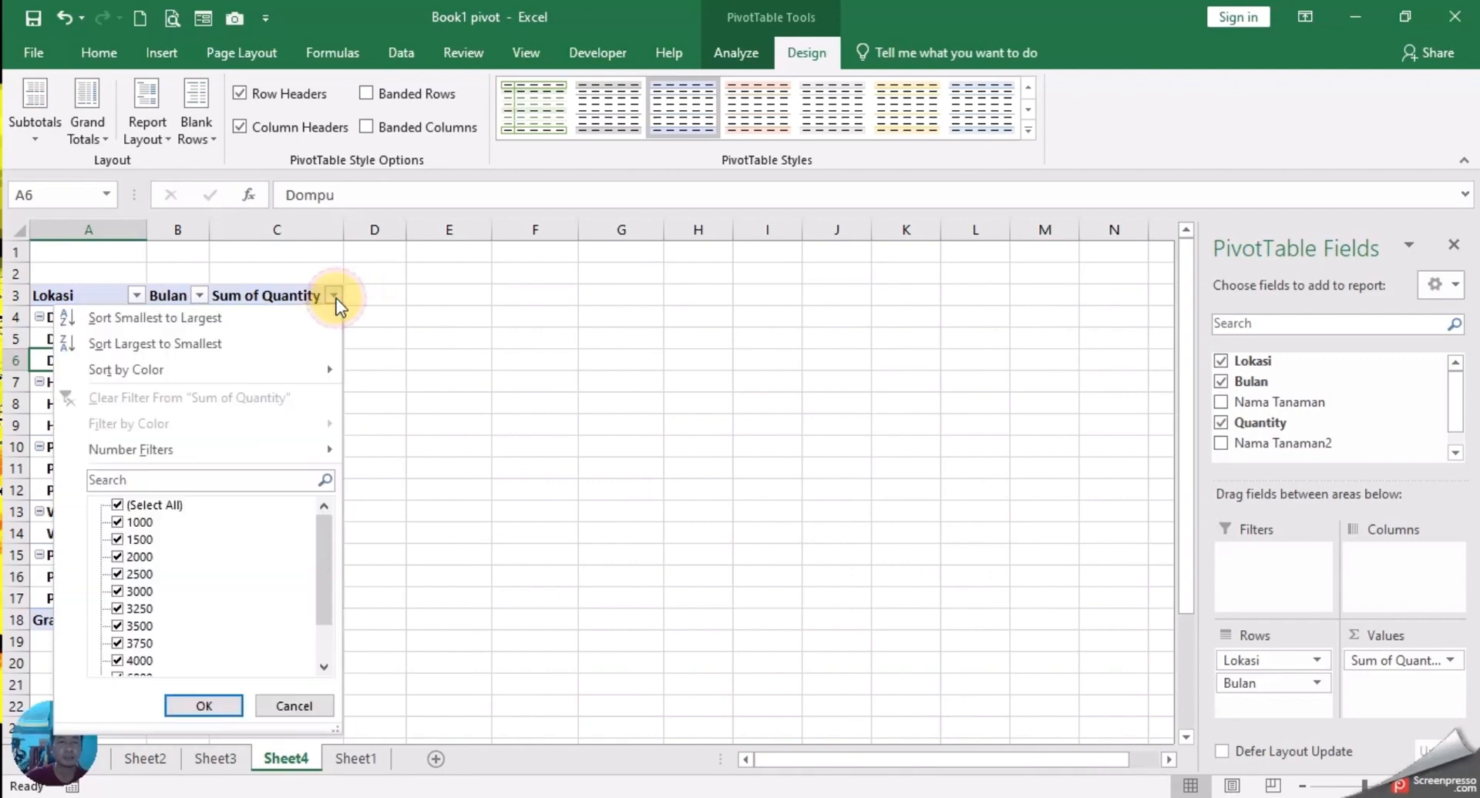
click(120, 523)
click(206, 706)
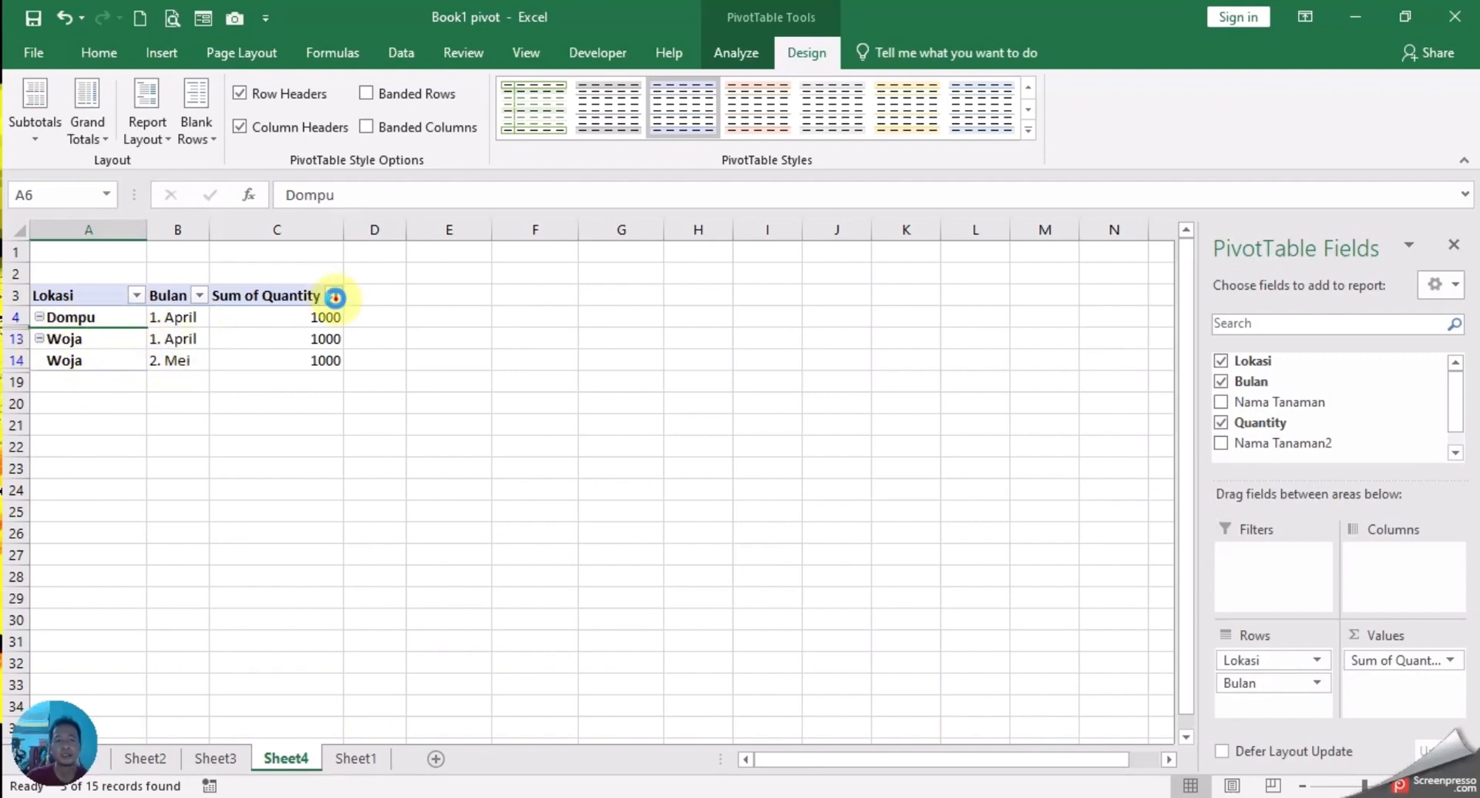
click(334, 297)
click(121, 505)
click(189, 709)
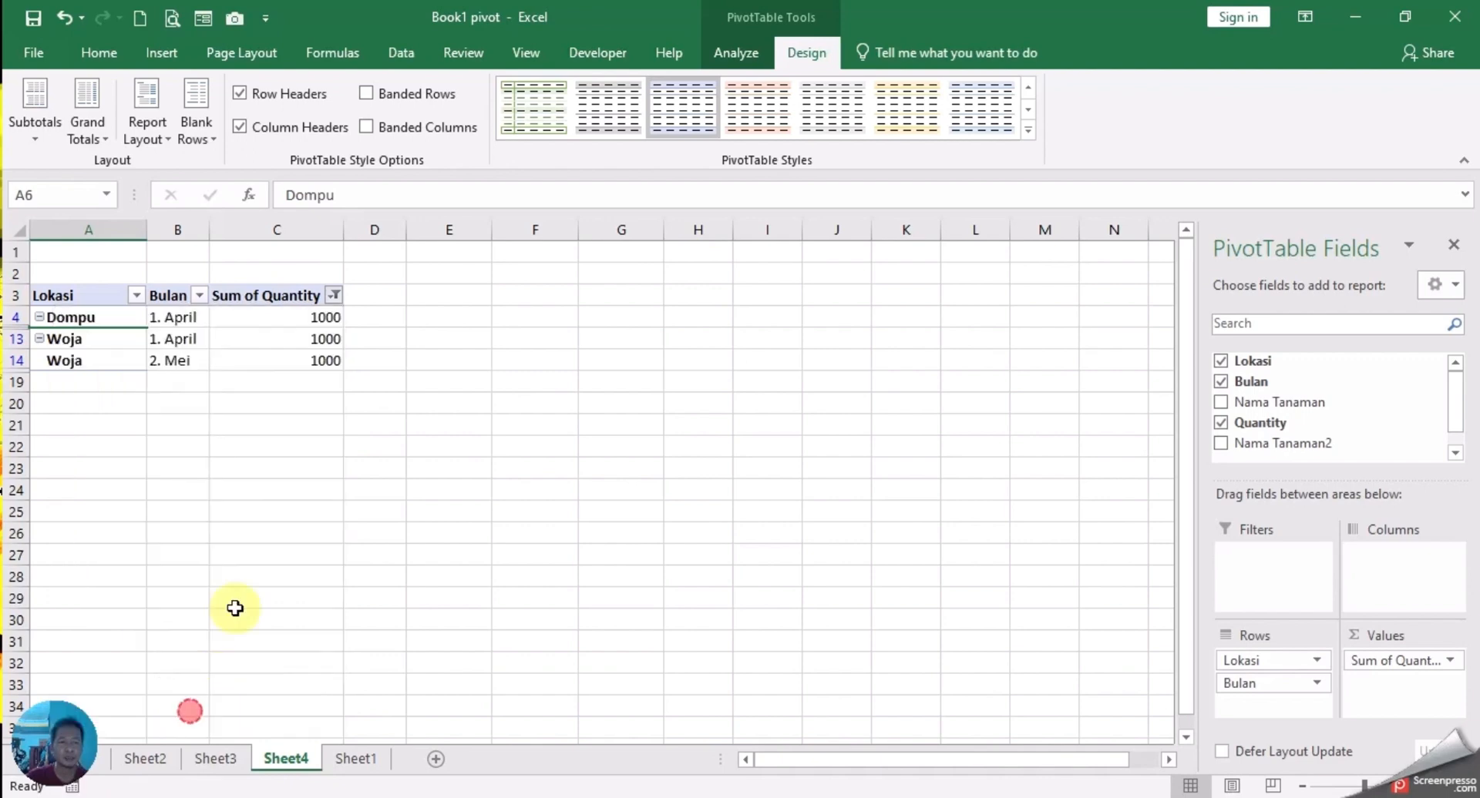
- Remove the AutoFilter from the Sum of Quantity header, starting from the adjacent empty cell D3
click(387, 298)
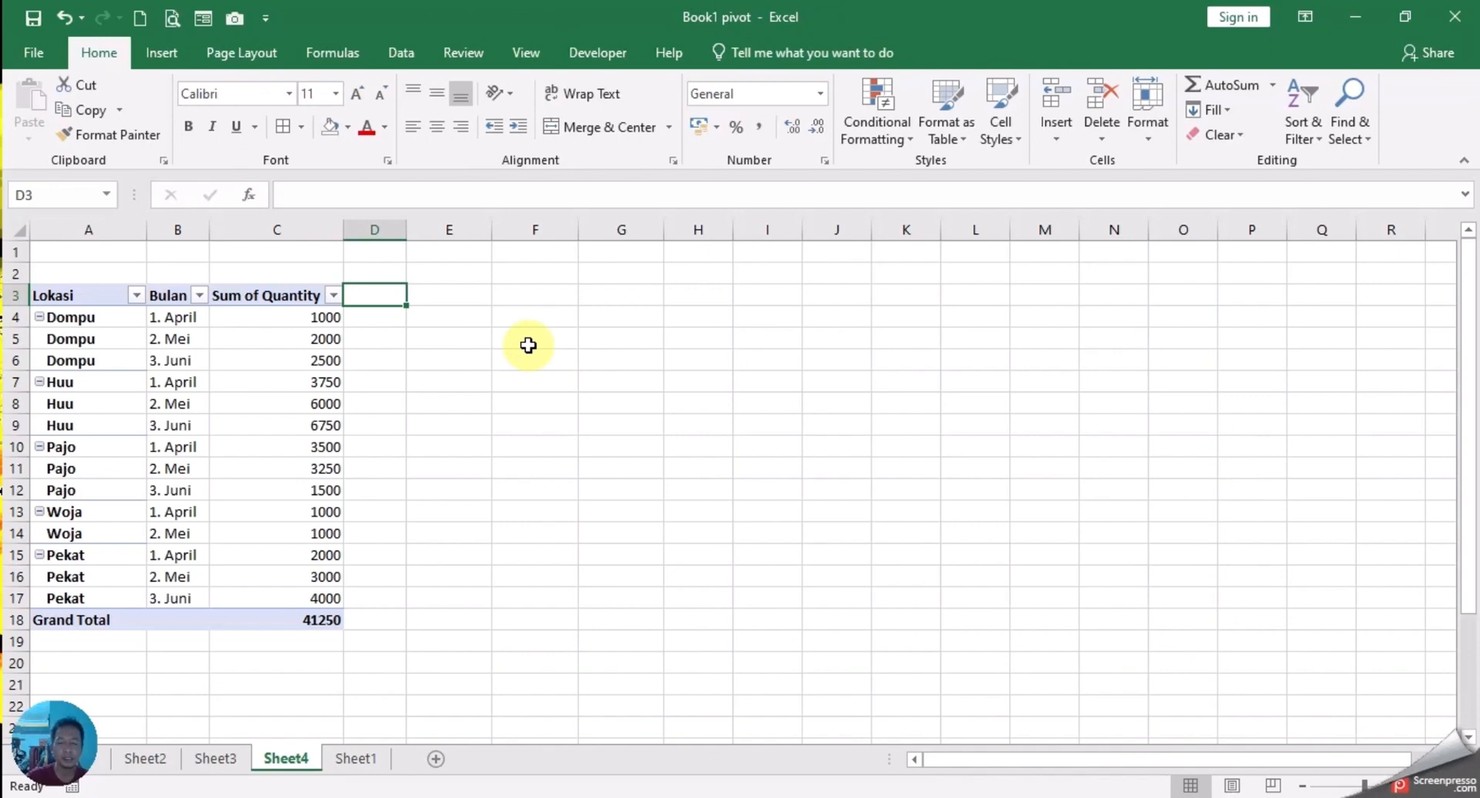
key(alt)
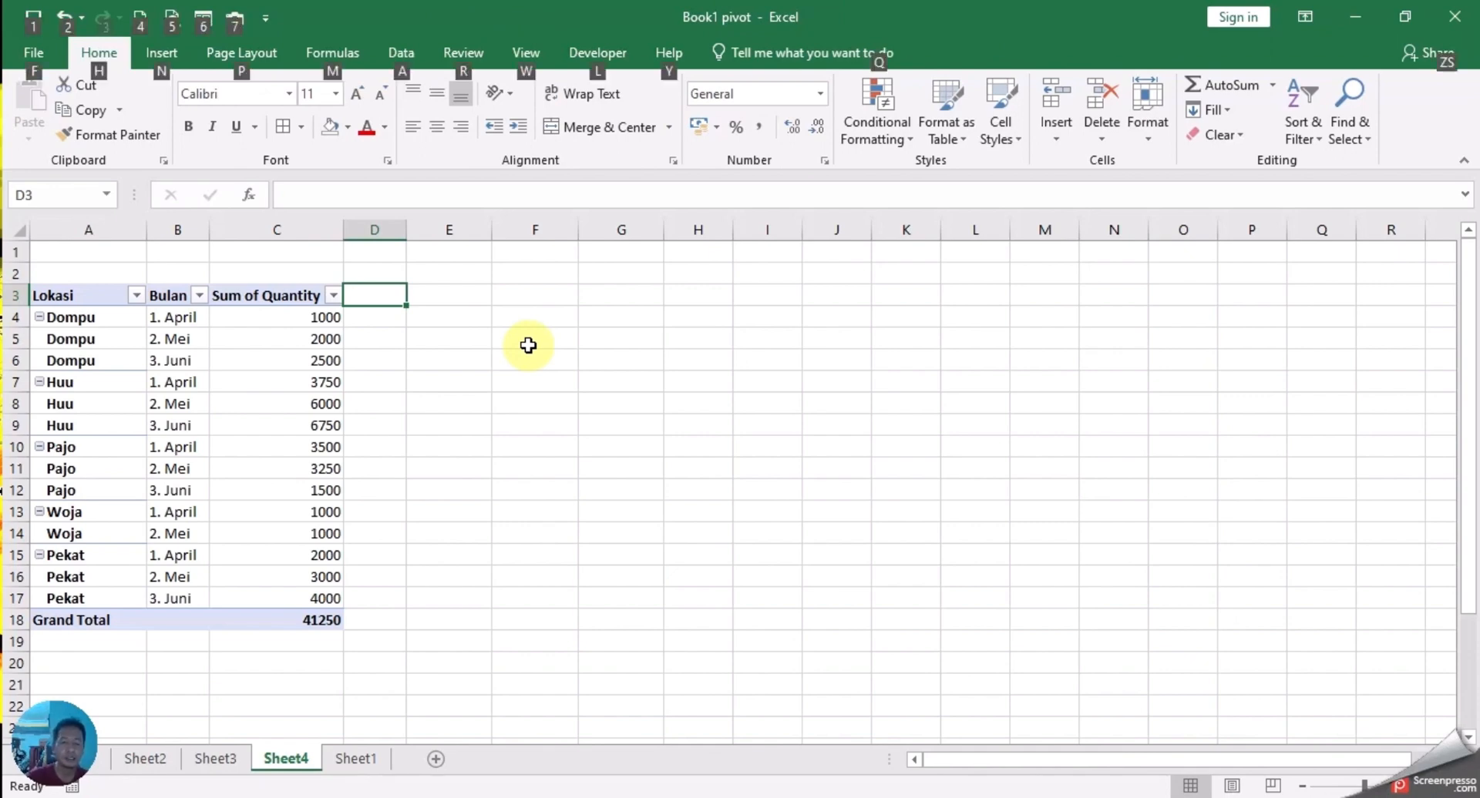
key(a)
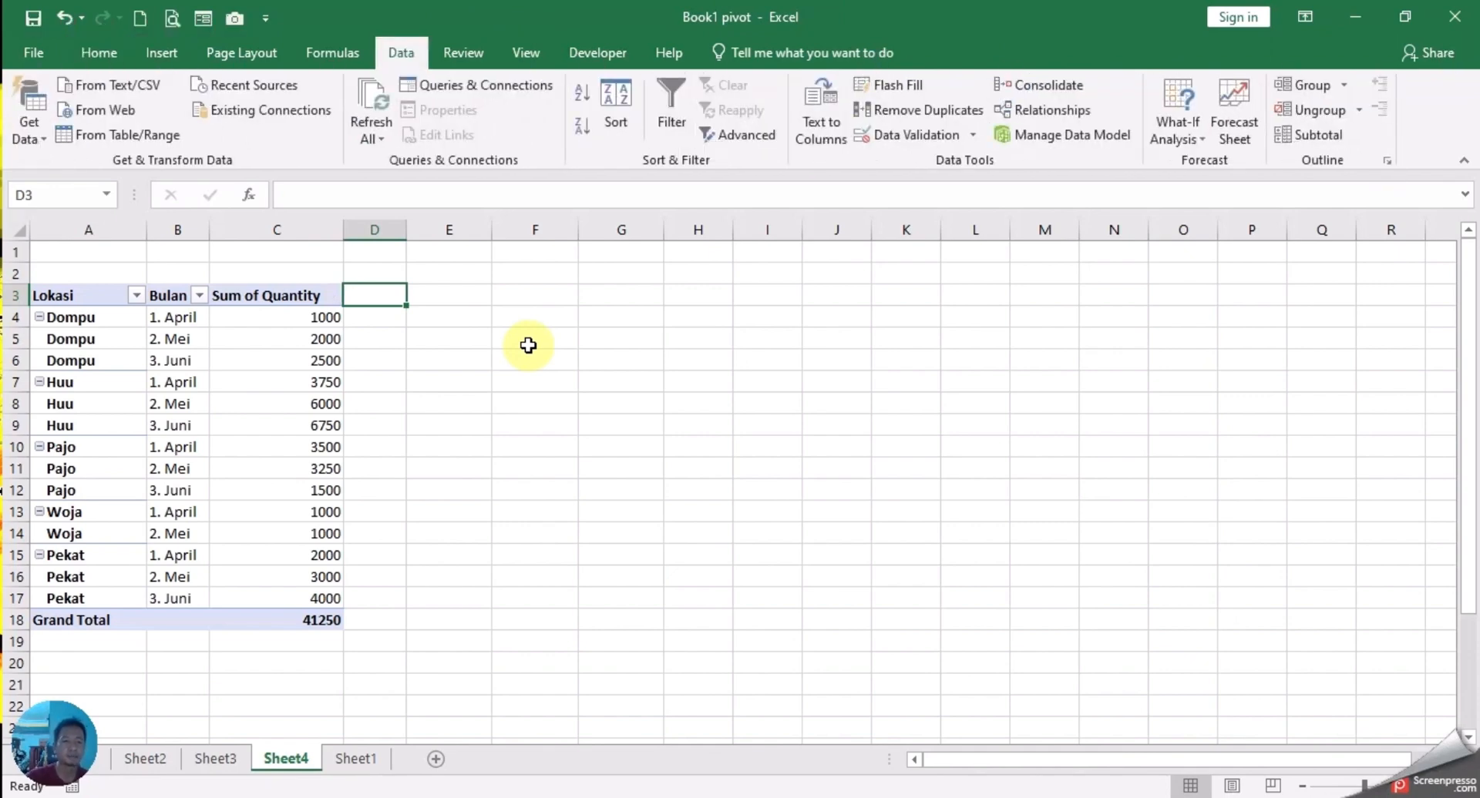
click(507, 424)
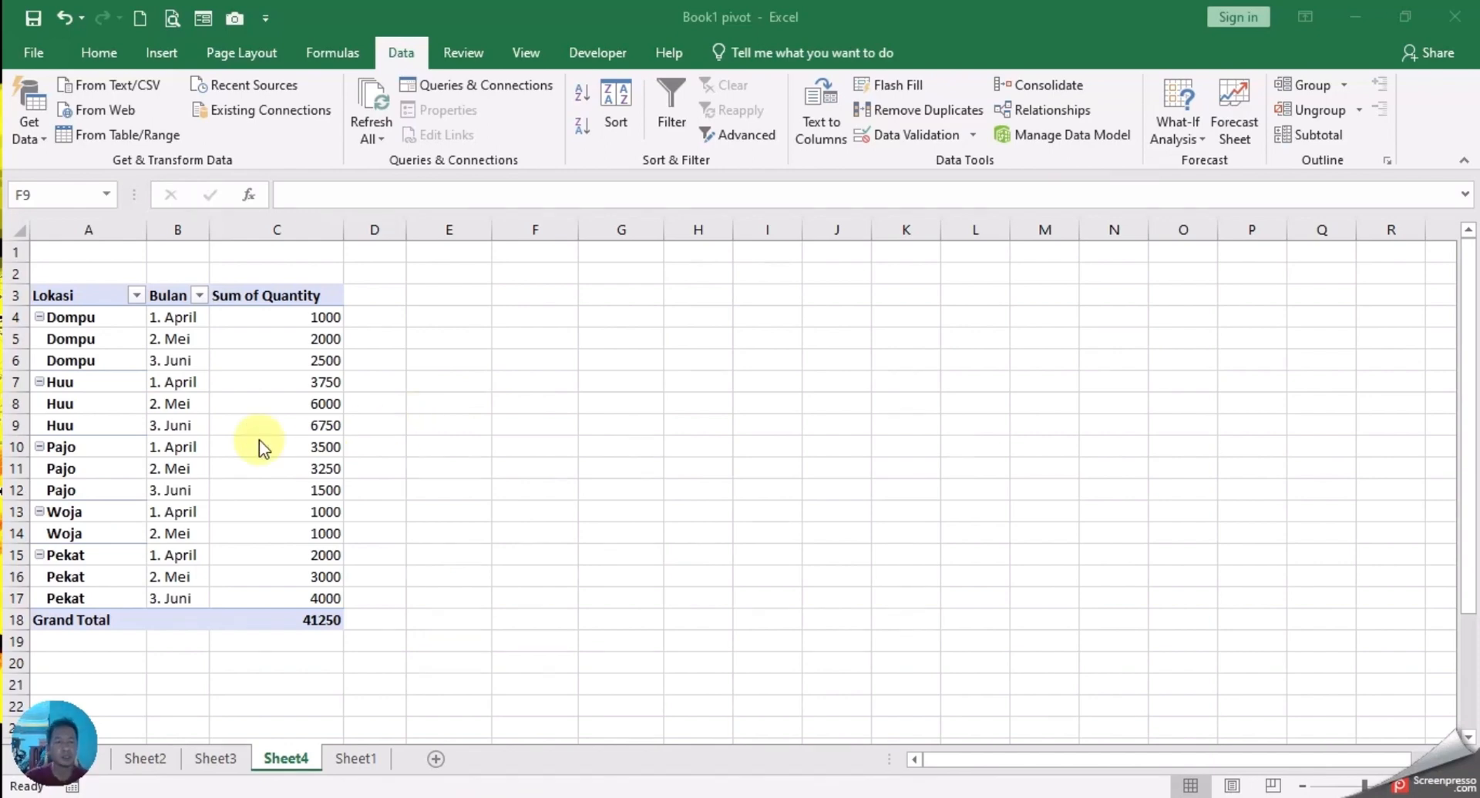
- Add Nama Tanaman as a report filter of the PivotTable and filter it to Cabe
click(307, 425)
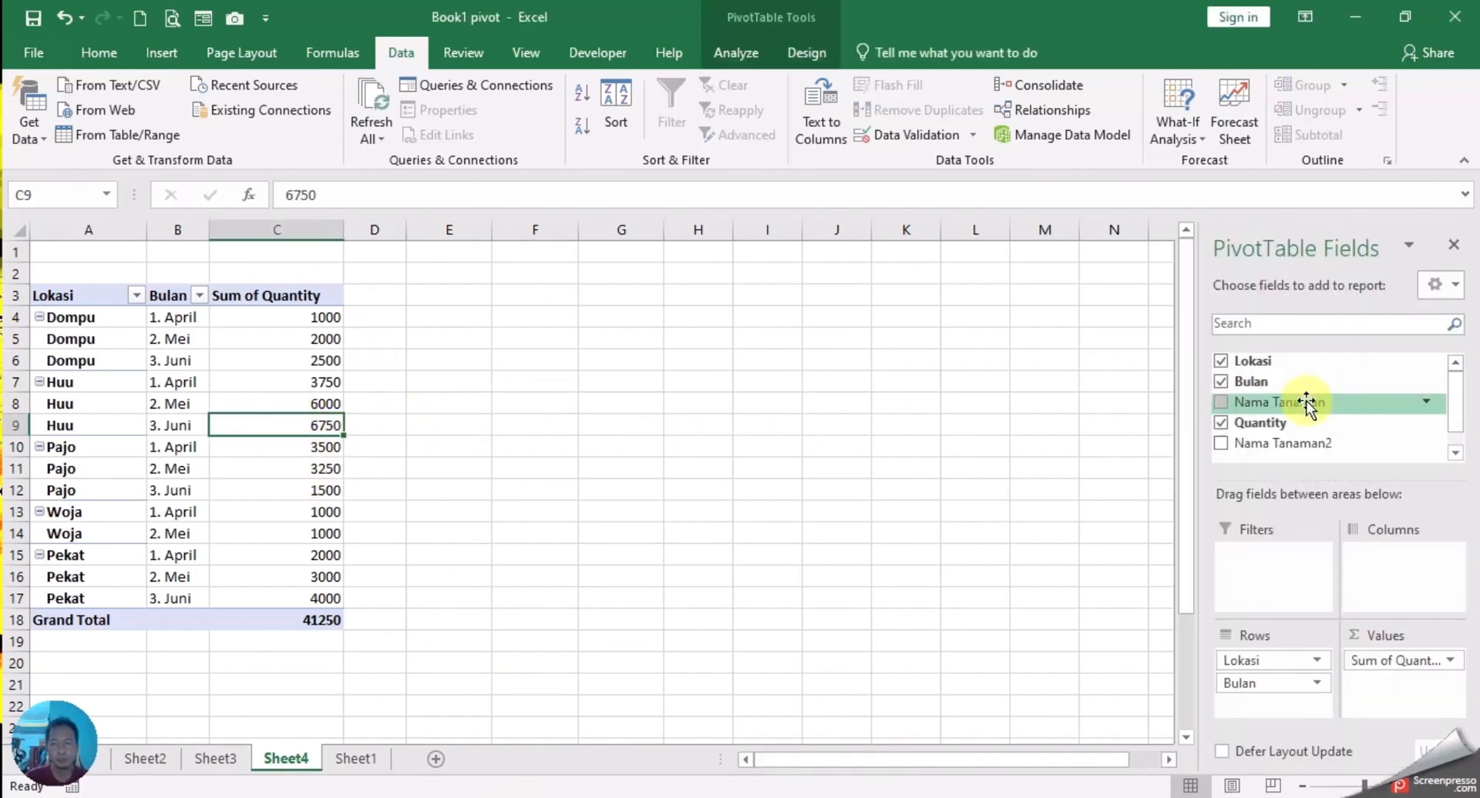
drag(1226, 409, 1268, 570)
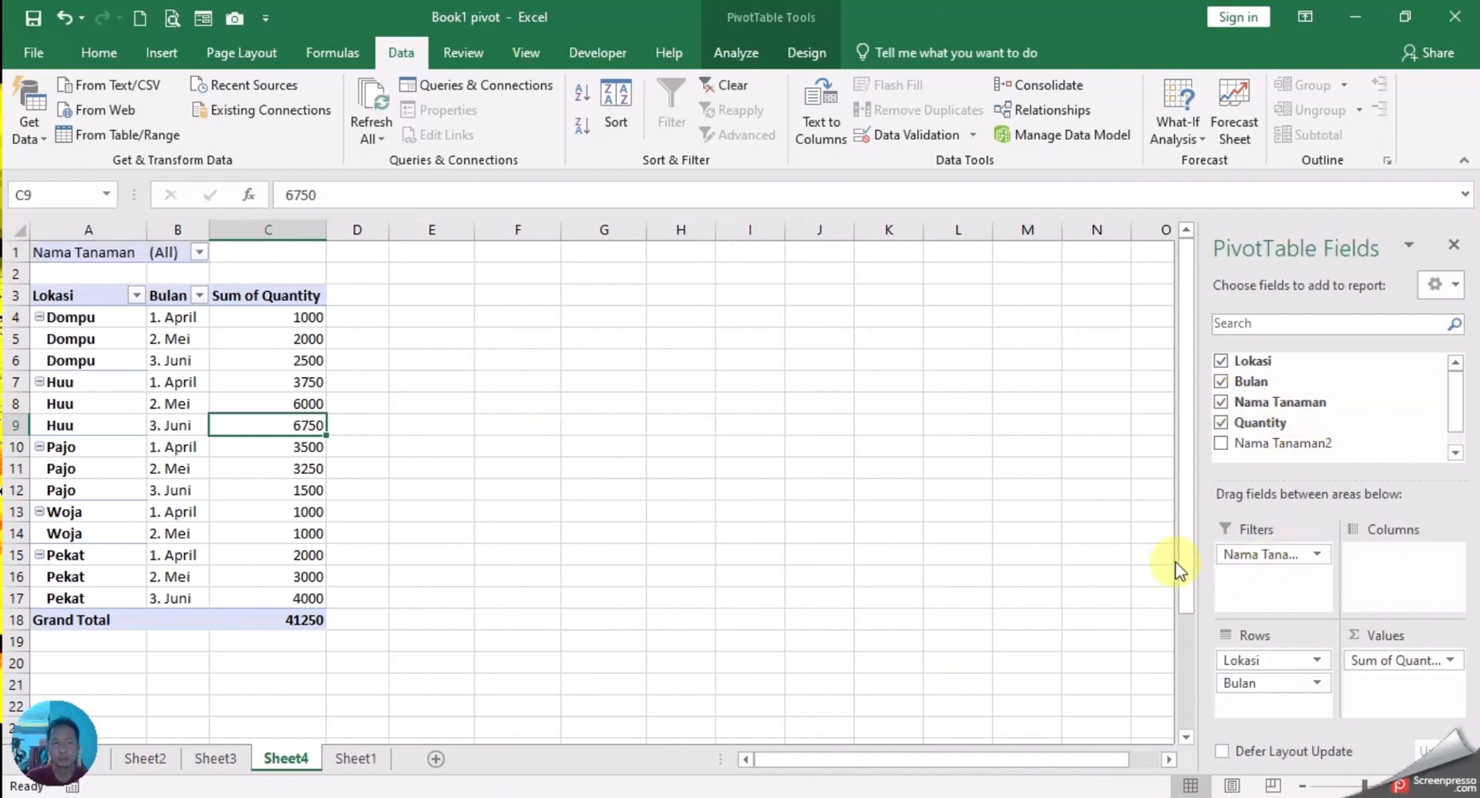
click(198, 252)
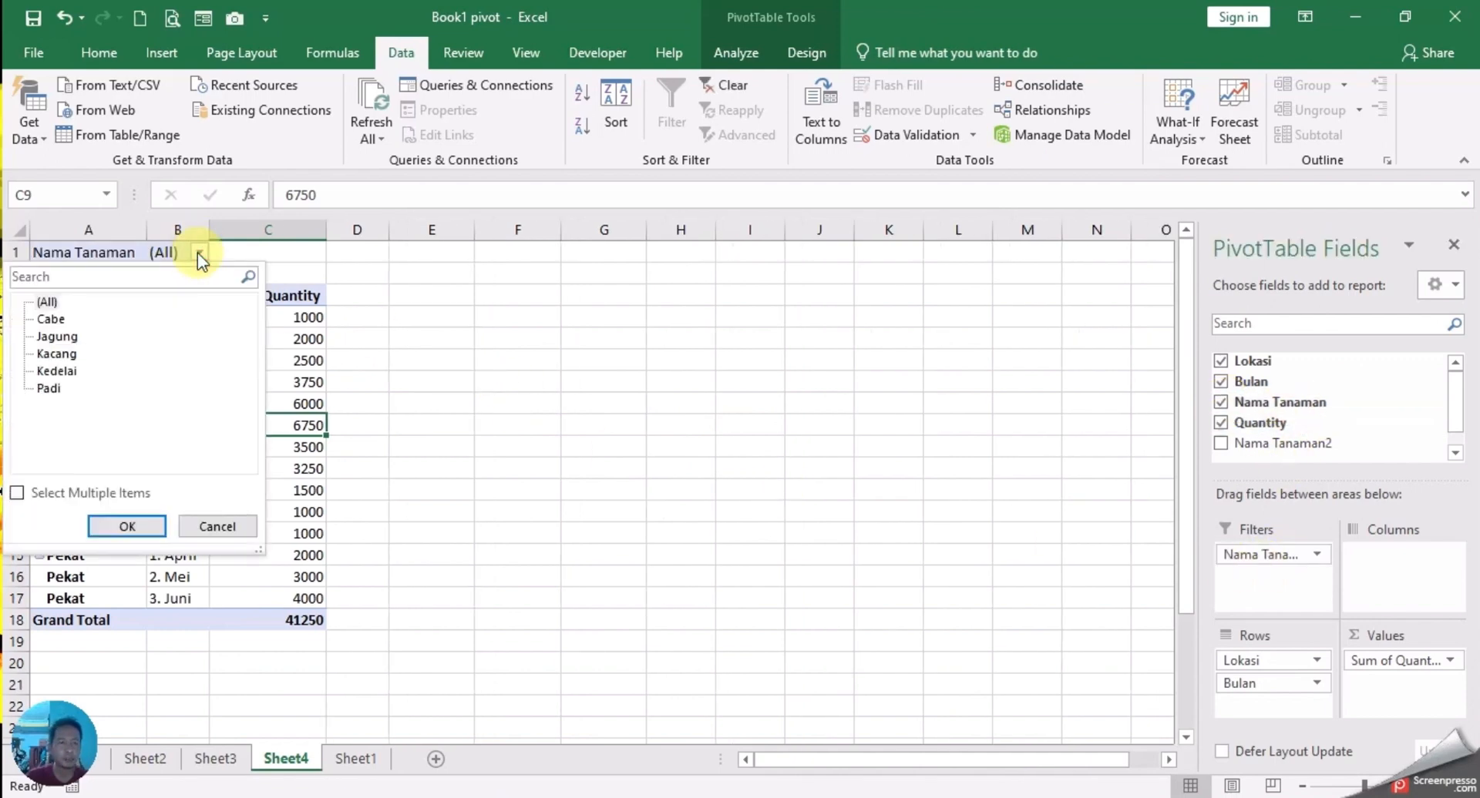
click(44, 319)
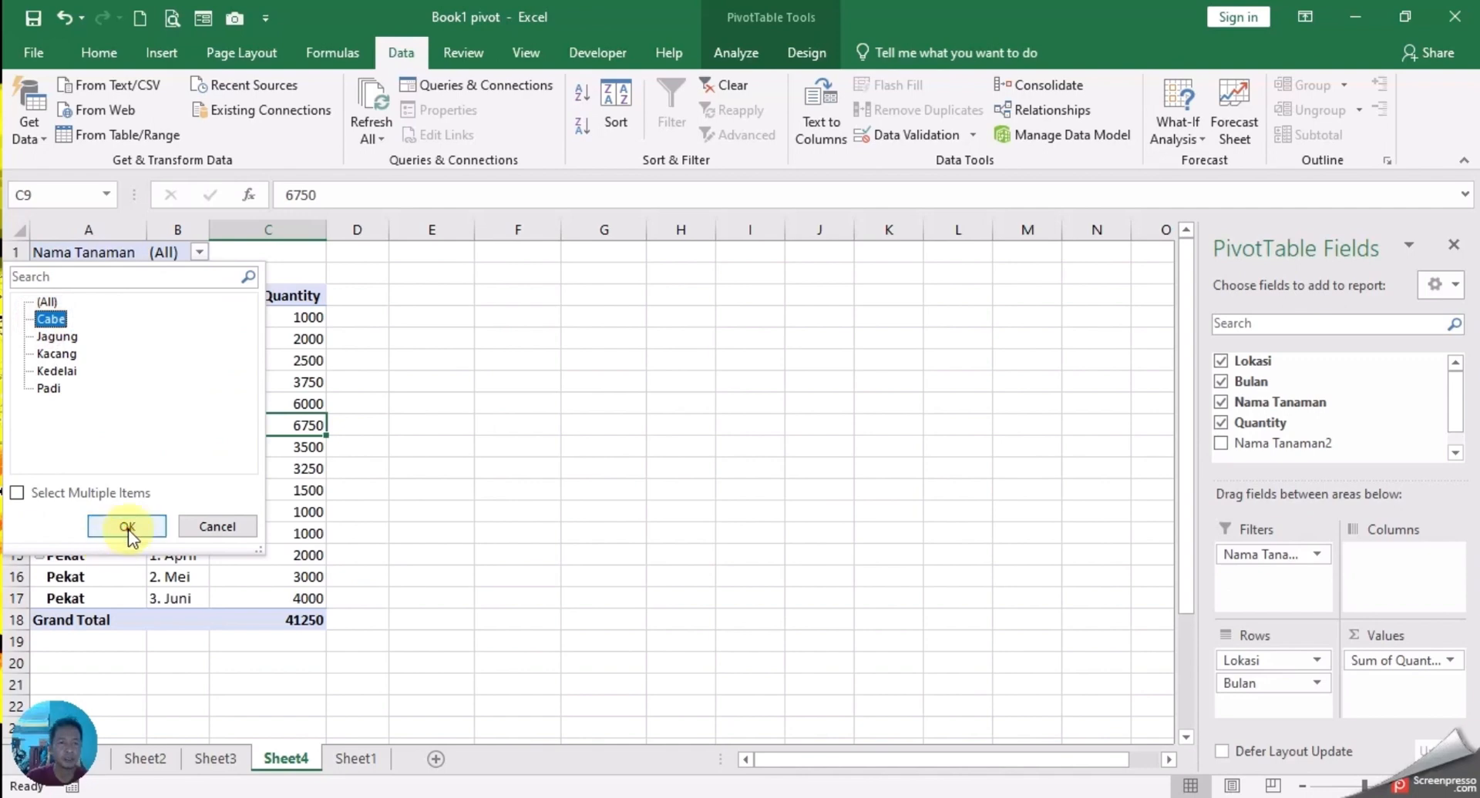
click(127, 526)
- Switch the Nama Tanaman report filter to Jagung and leave the PivotTable
click(200, 252)
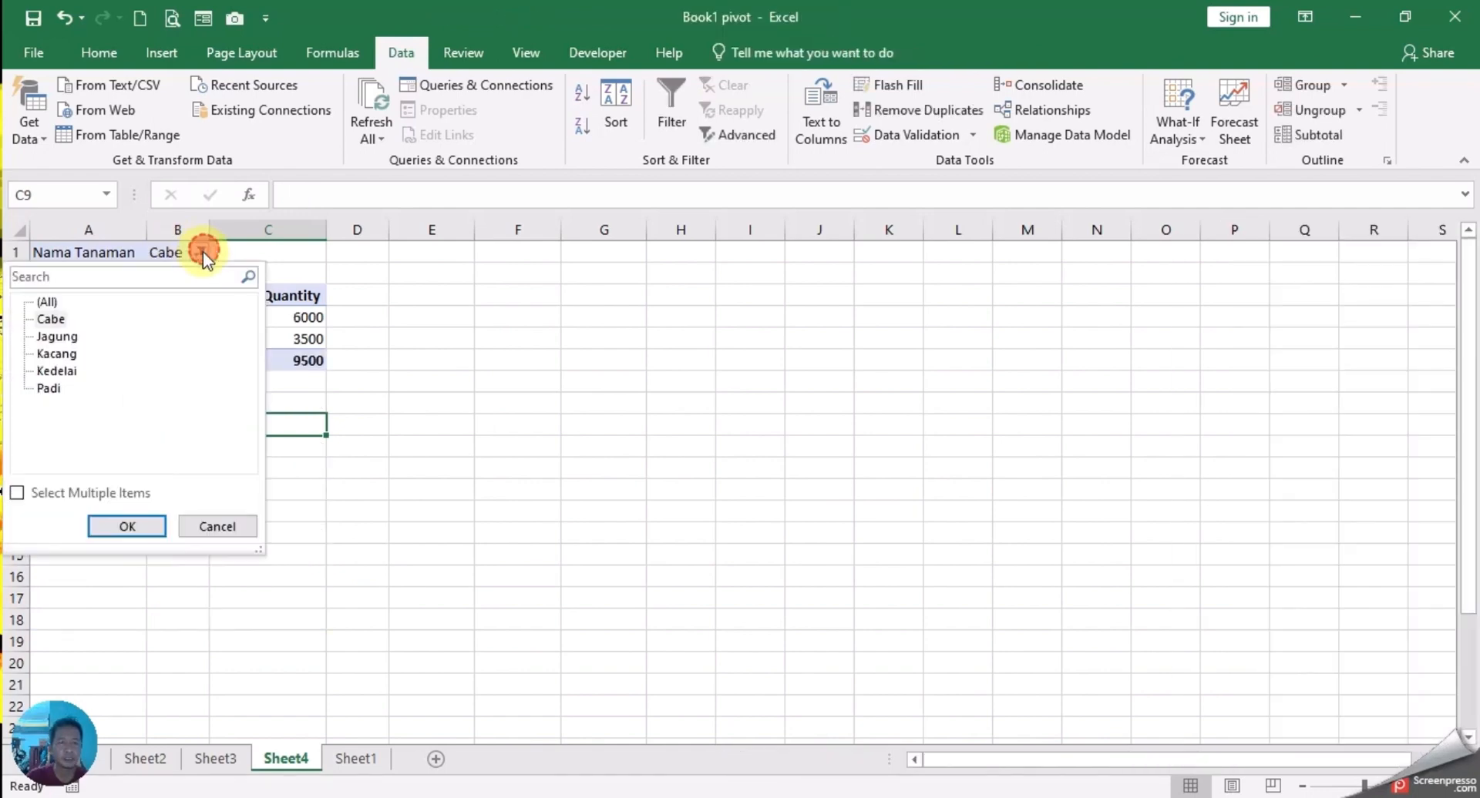
click(46, 336)
click(116, 526)
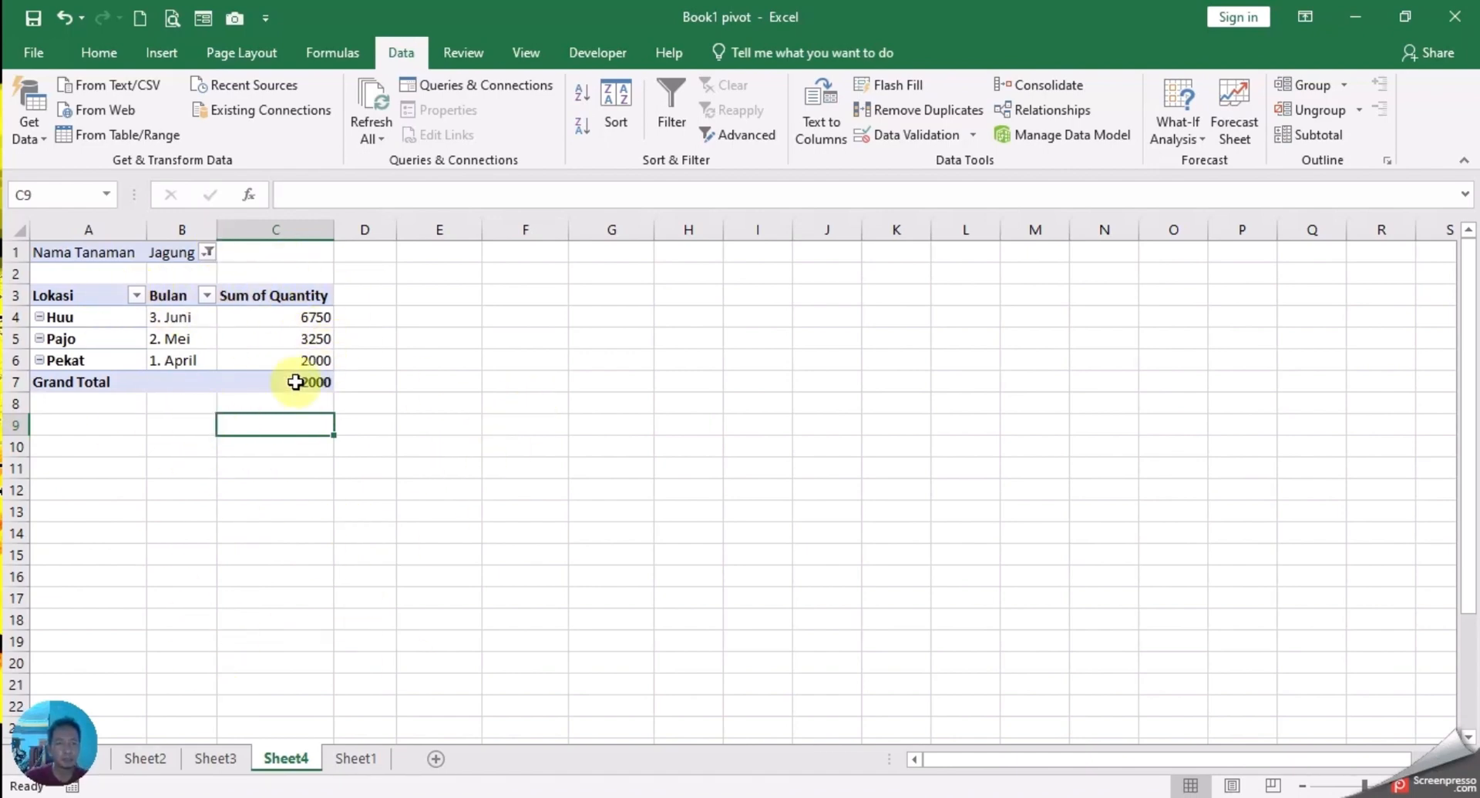
click(207, 252)
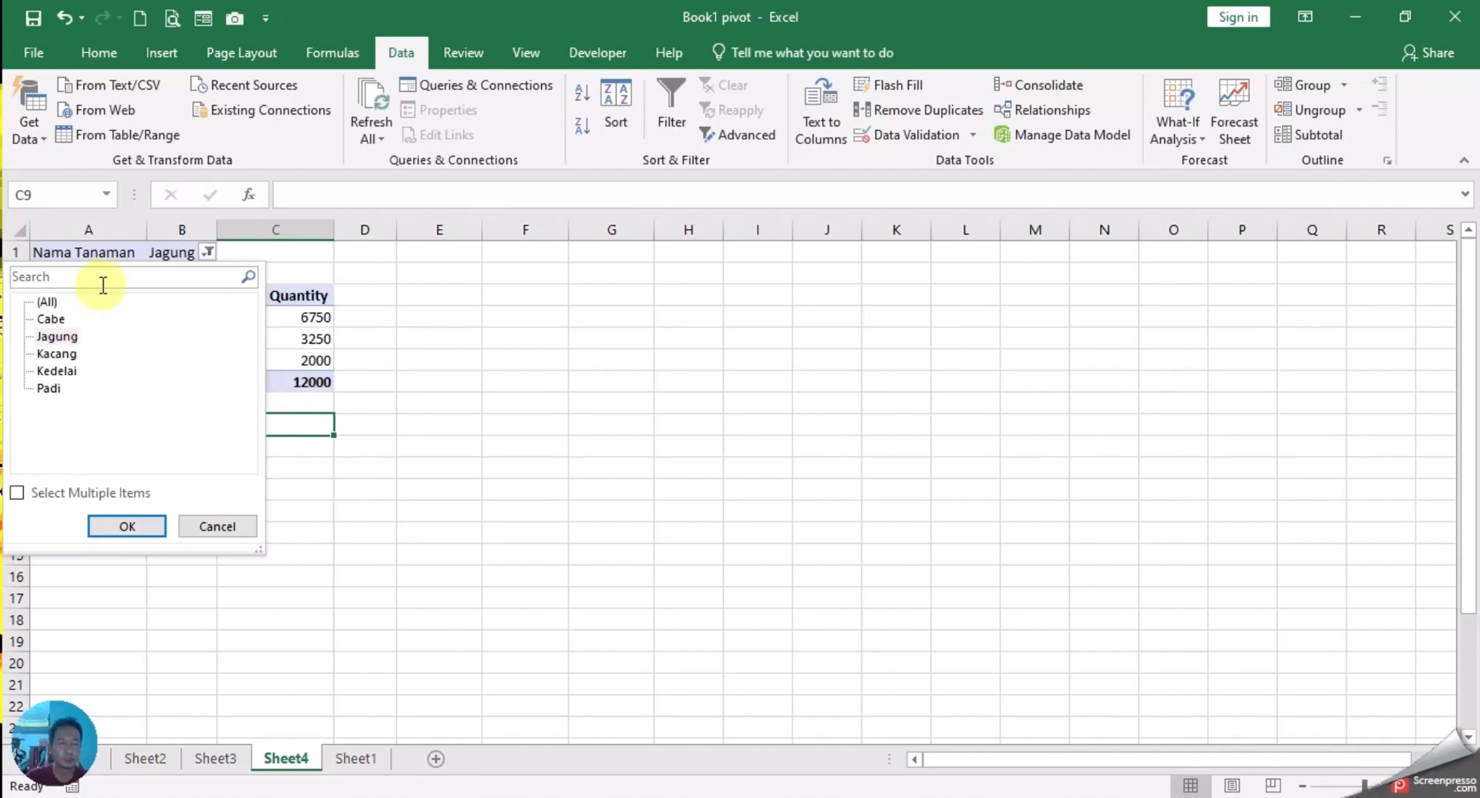
click(231, 527)
click(402, 550)
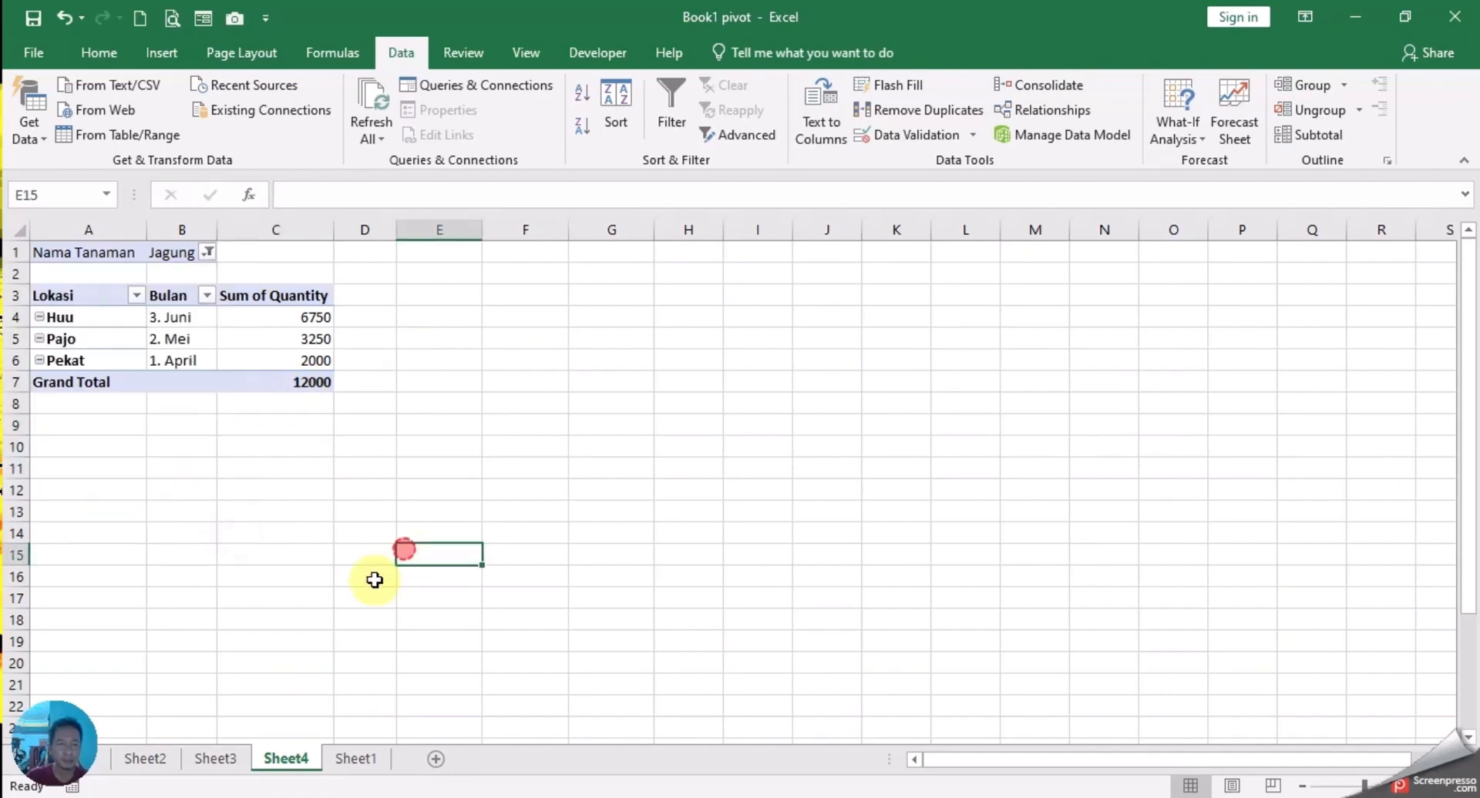
- Duplicate Sheet4 and set the Nama Tanaman report filter on the copy to Cabe
drag(287, 763, 347, 759)
click(207, 252)
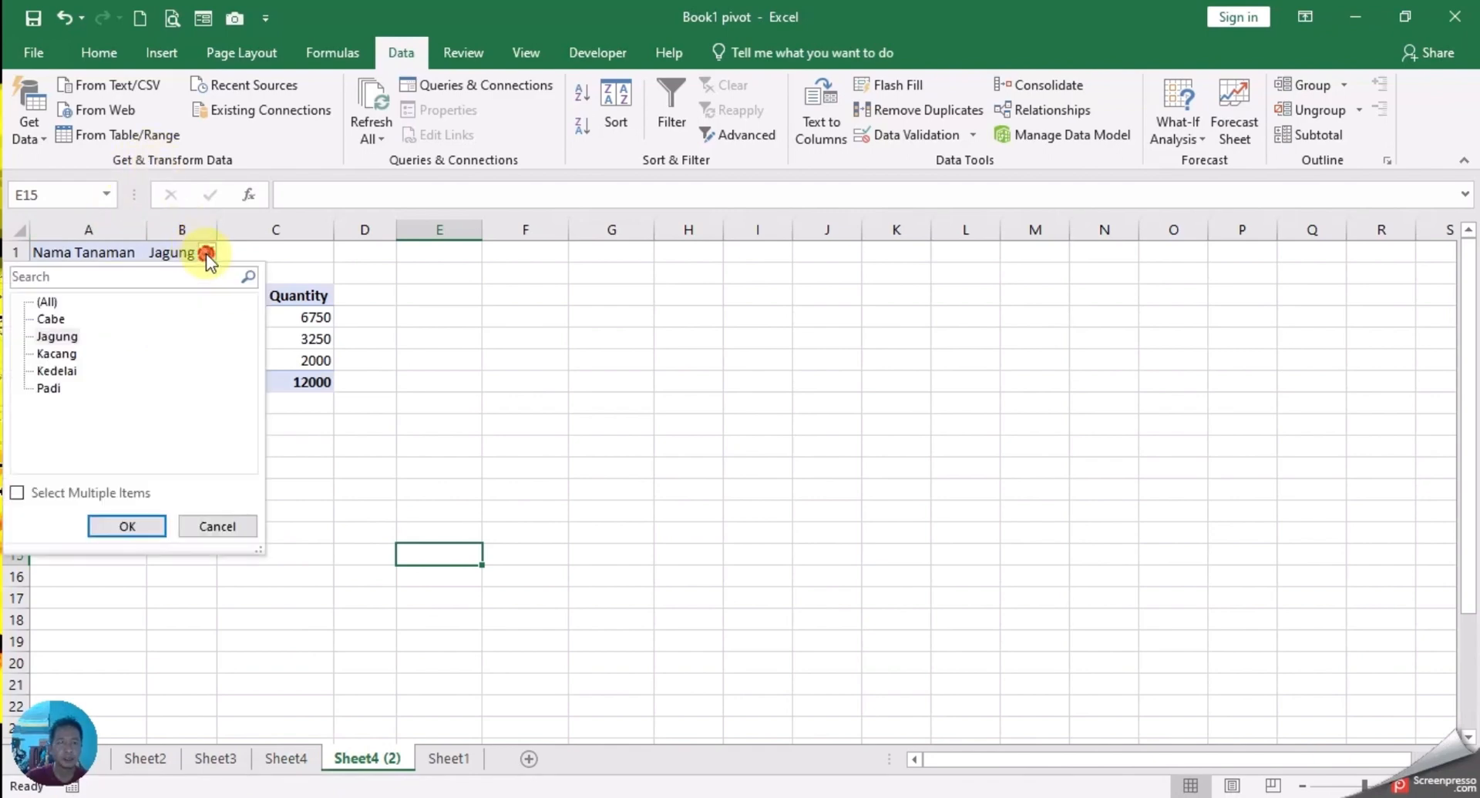
click(129, 526)
- Duplicate the Cabe sheet as a third report and set its Nama Tanaman filter to Kacang
drag(434, 762, 431, 762)
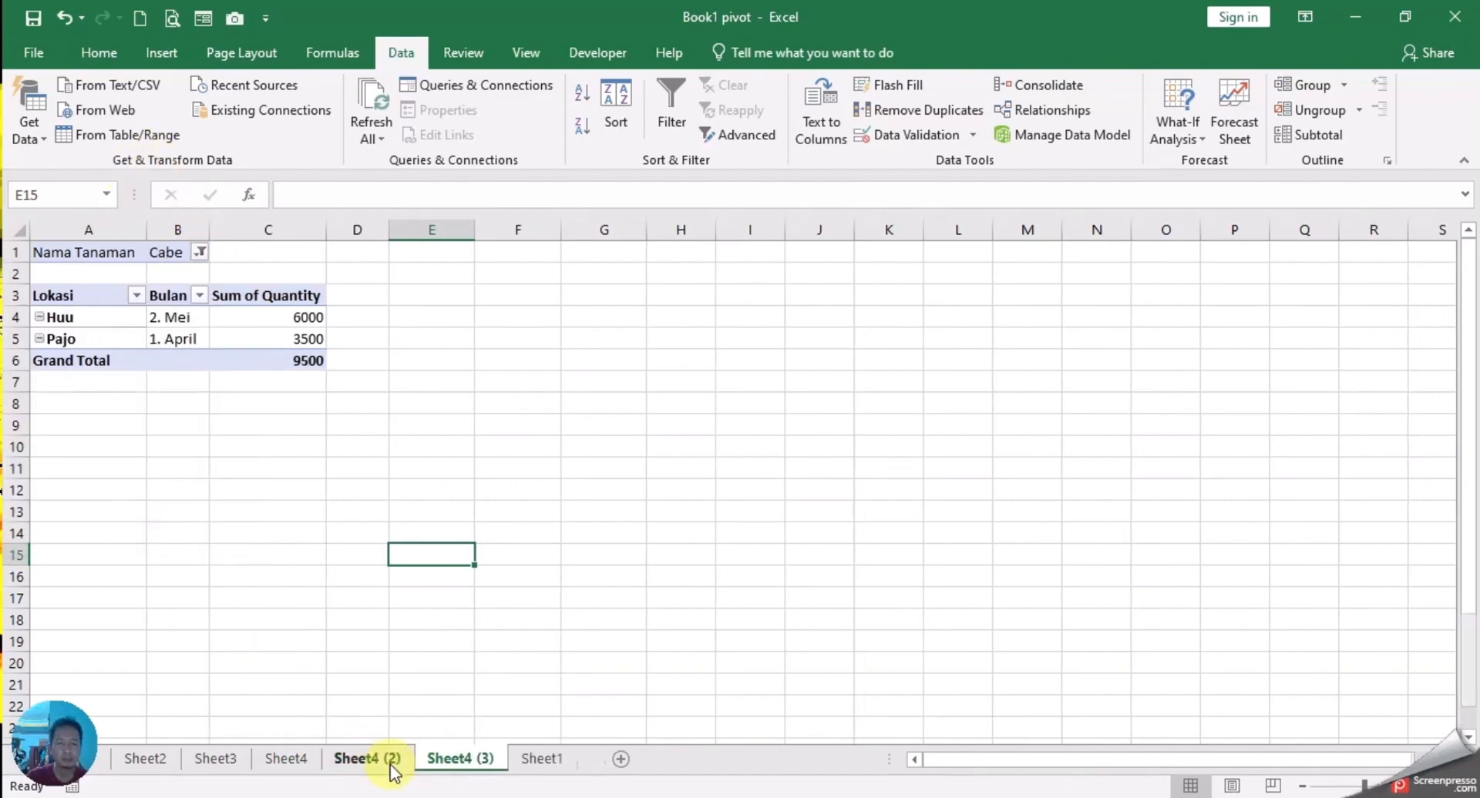
click(202, 252)
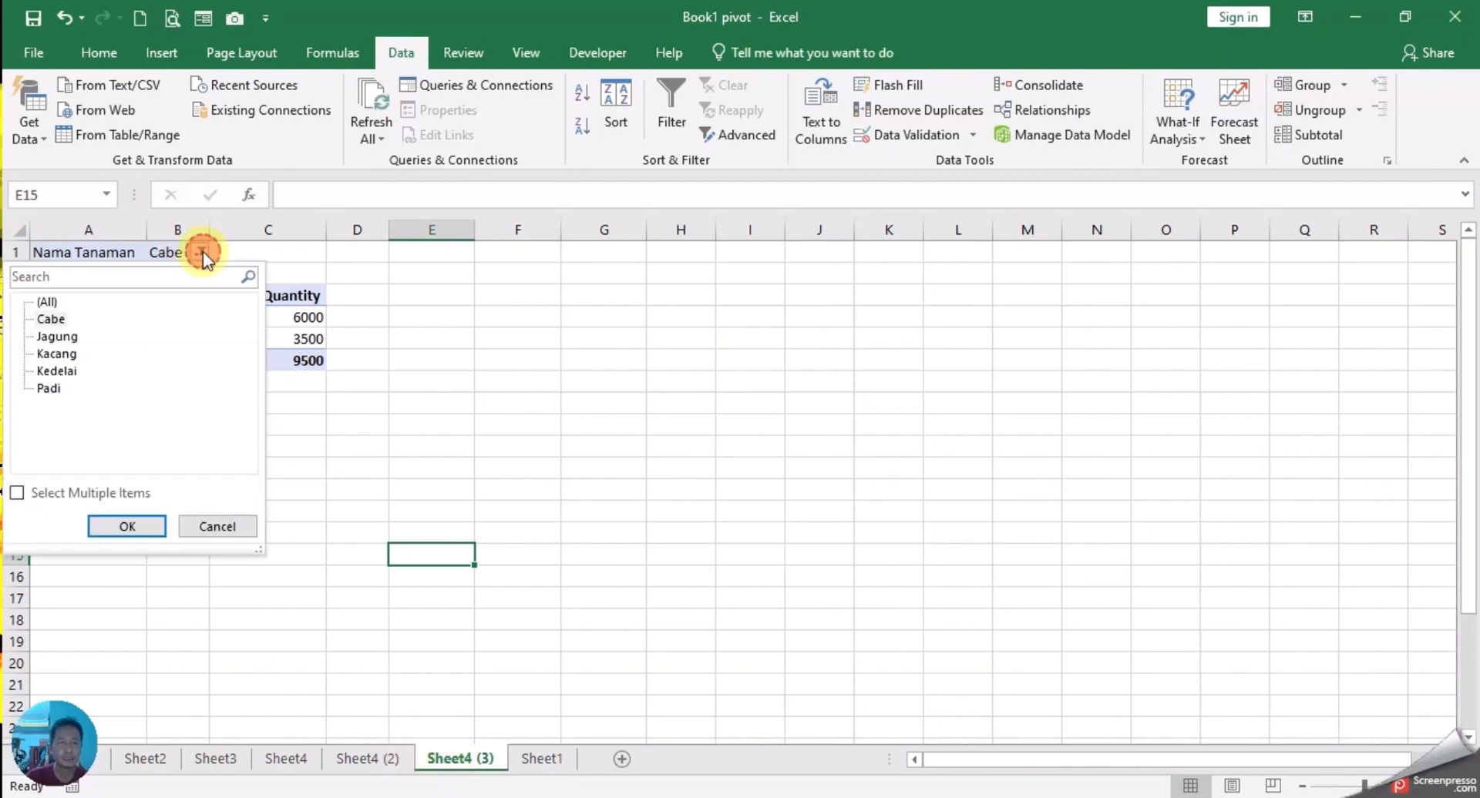
click(57, 354)
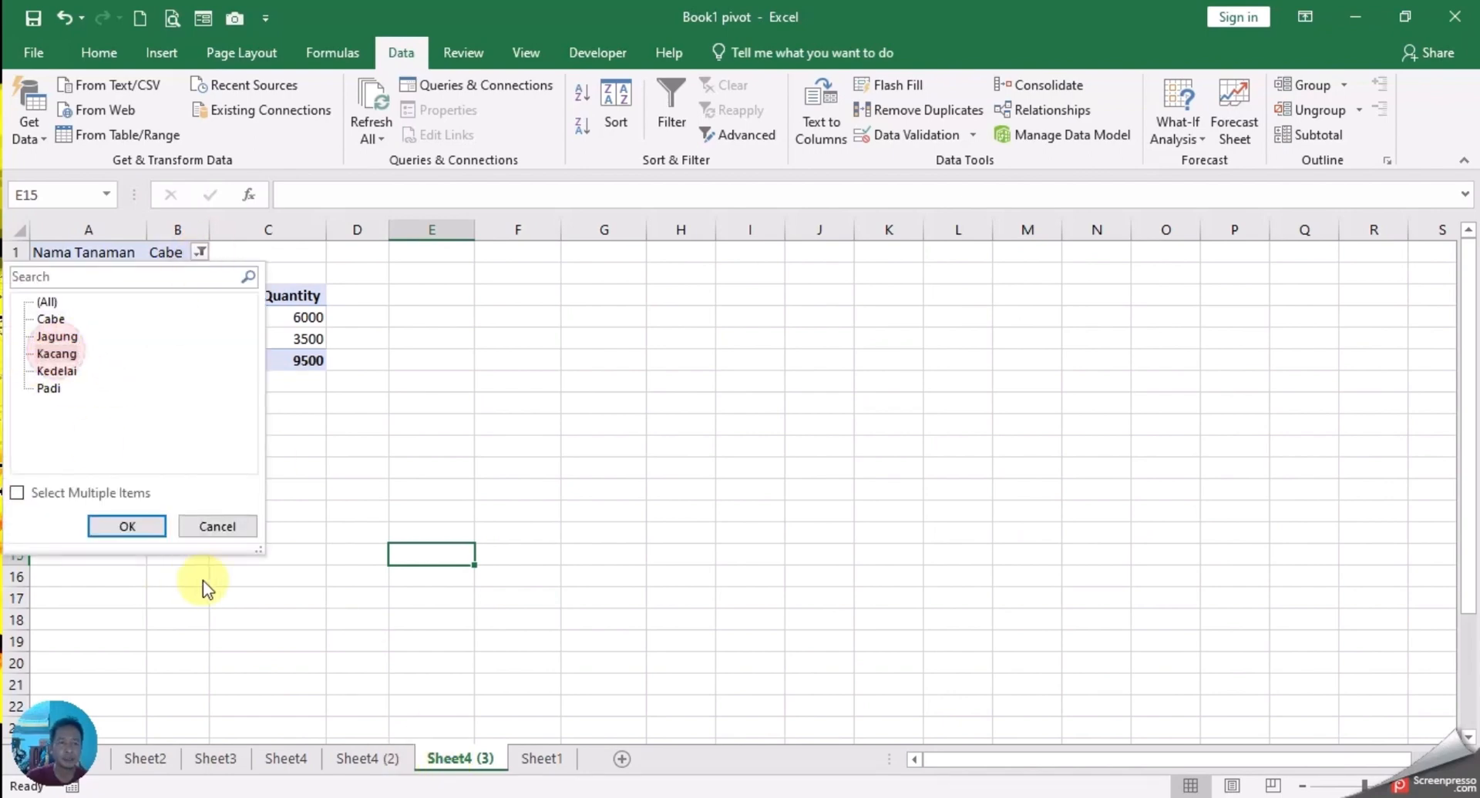
click(126, 527)
- Look through the Sheet4 copies and delete Sheet2, Sheet3, Sheet4 (2) and Sheet4 (3)
click(368, 763)
click(286, 759)
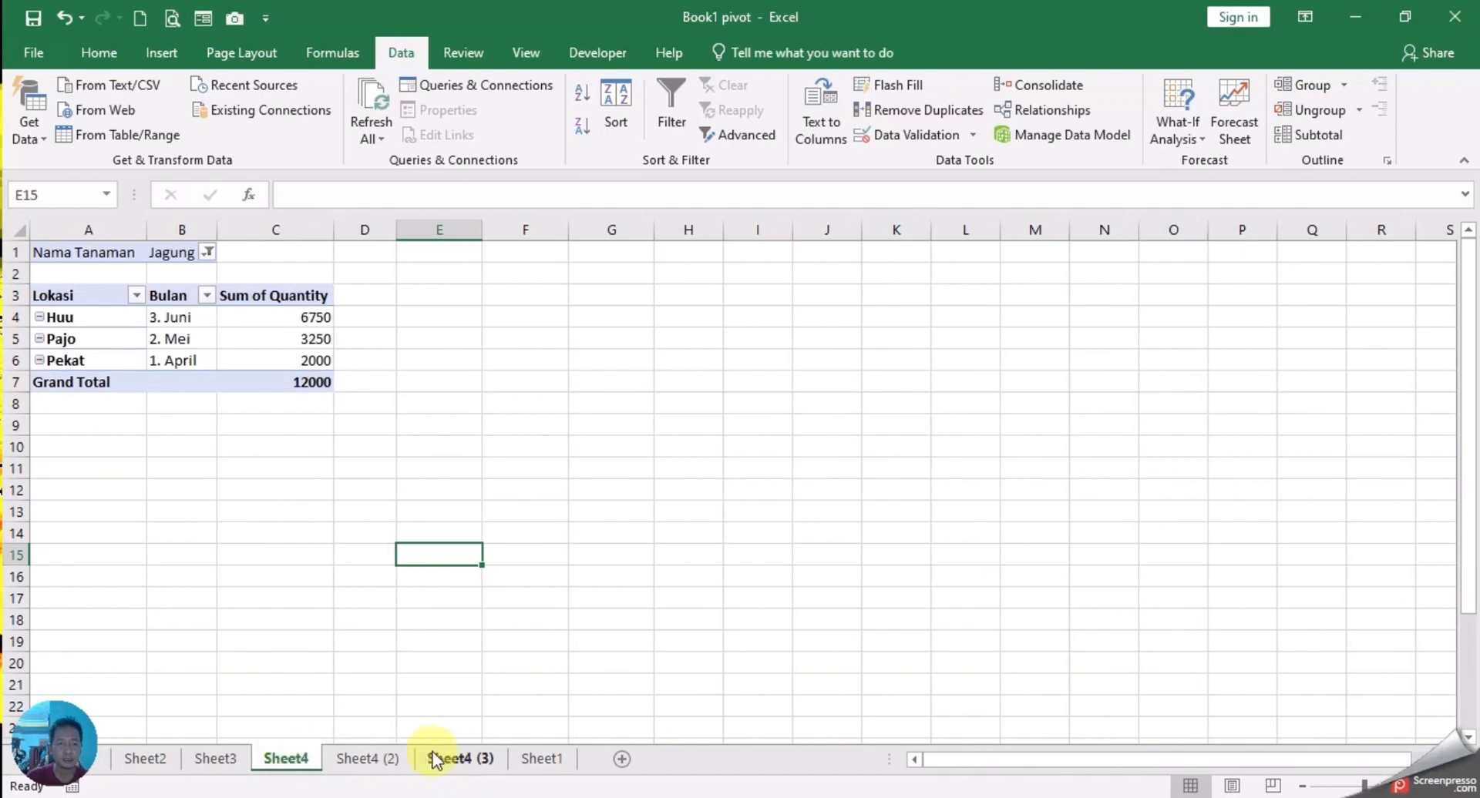
click(462, 757)
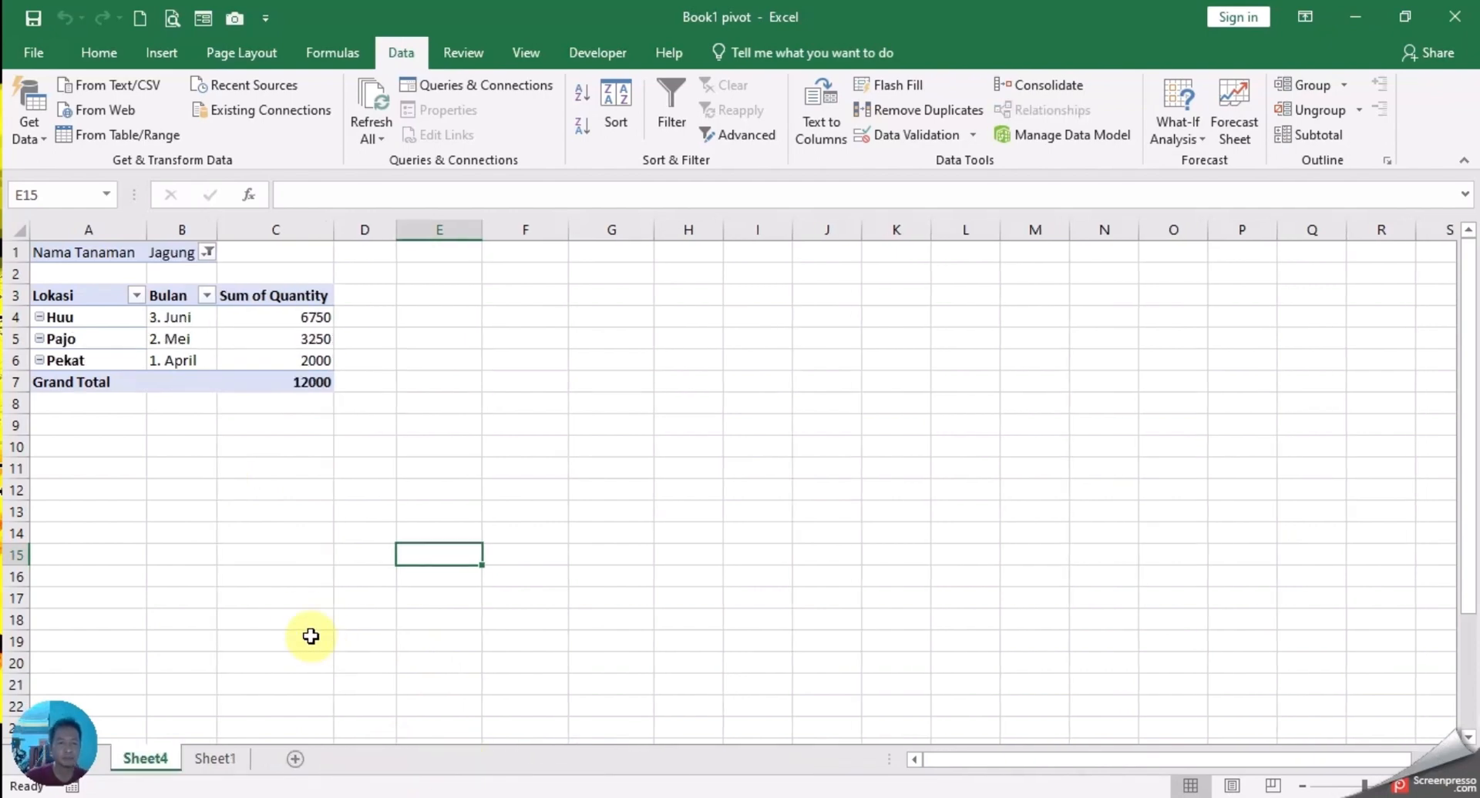
- Set the Nama Tanaman report filter on Sheet4 to Cabe
click(279, 490)
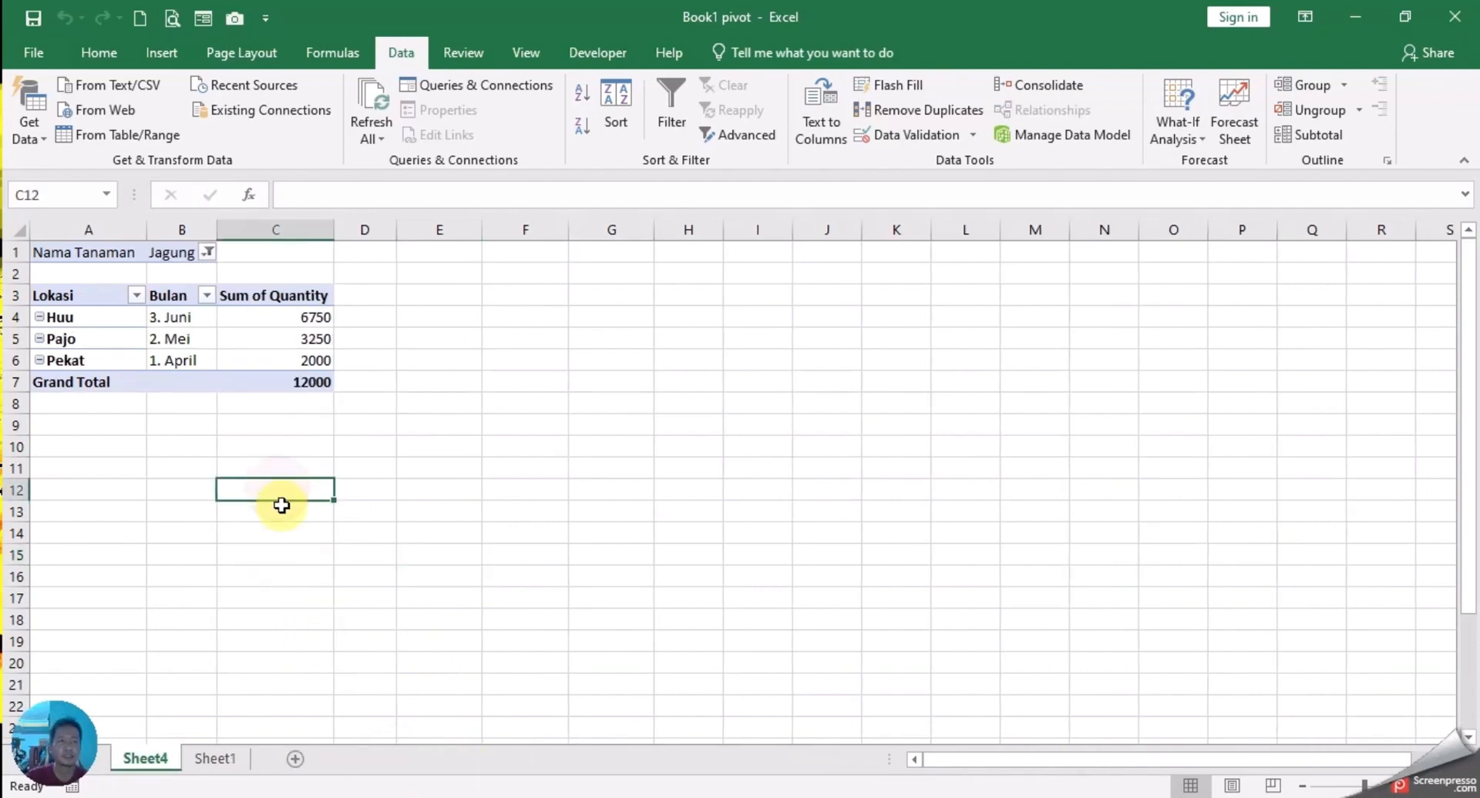
click(207, 252)
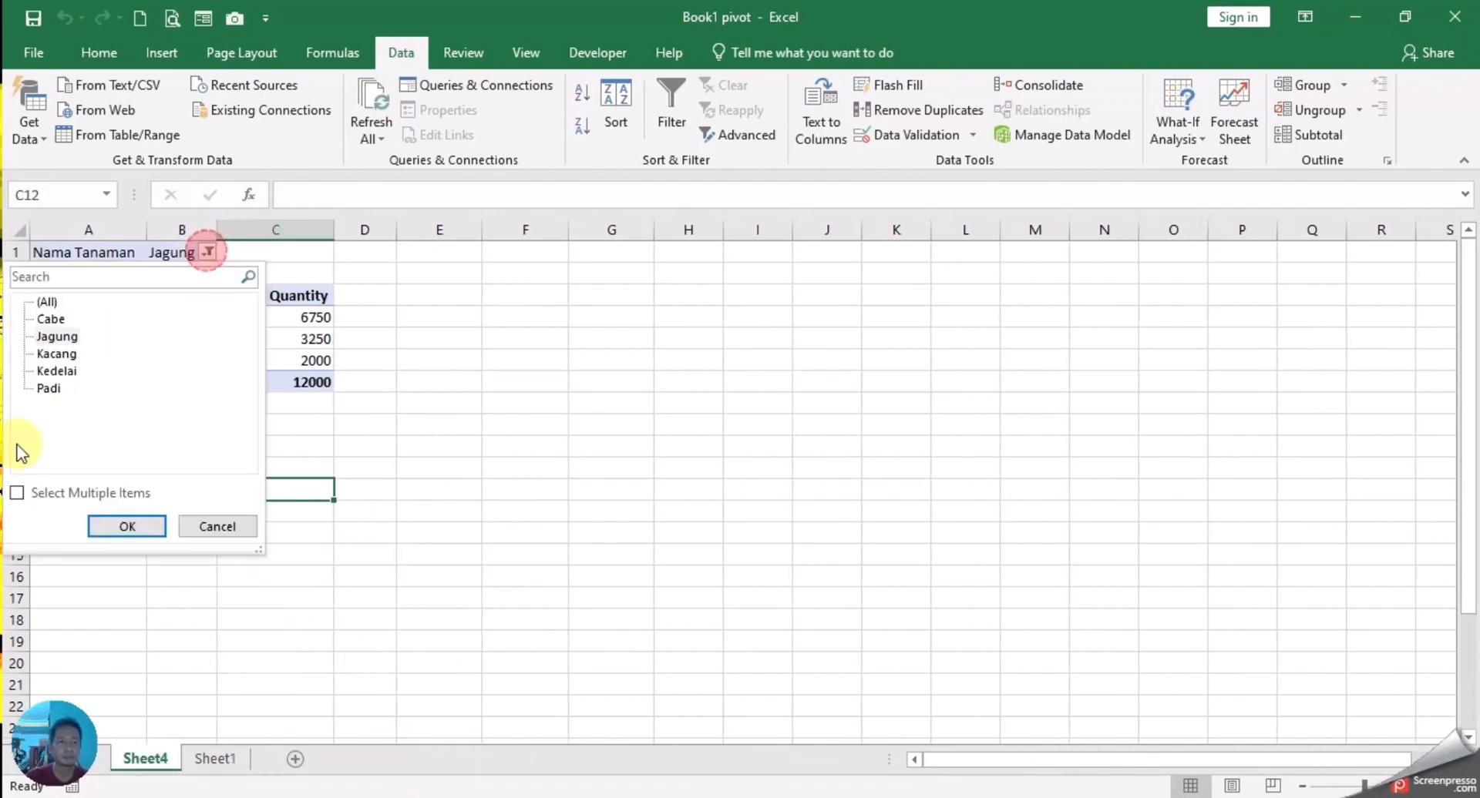
click(51, 319)
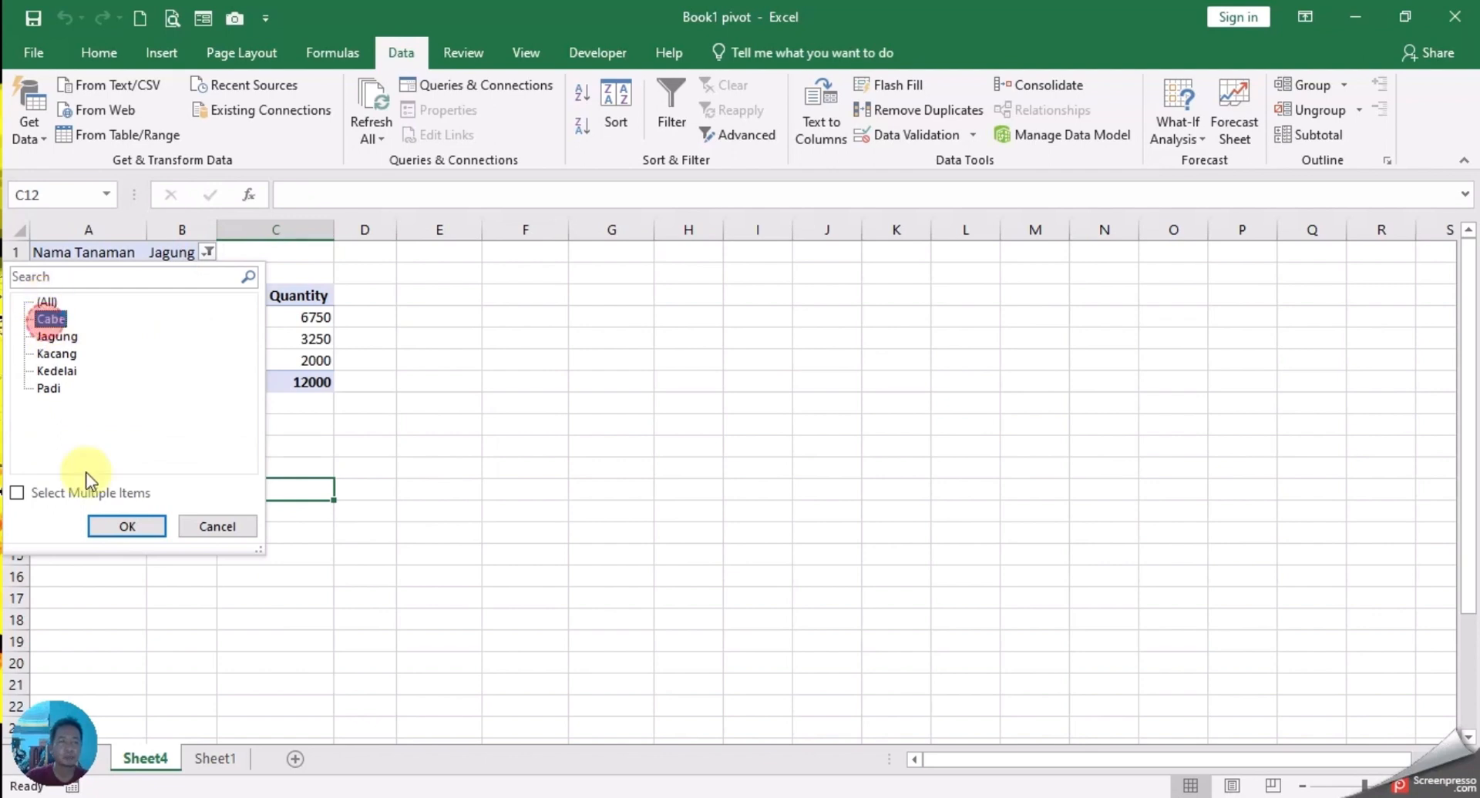
click(127, 527)
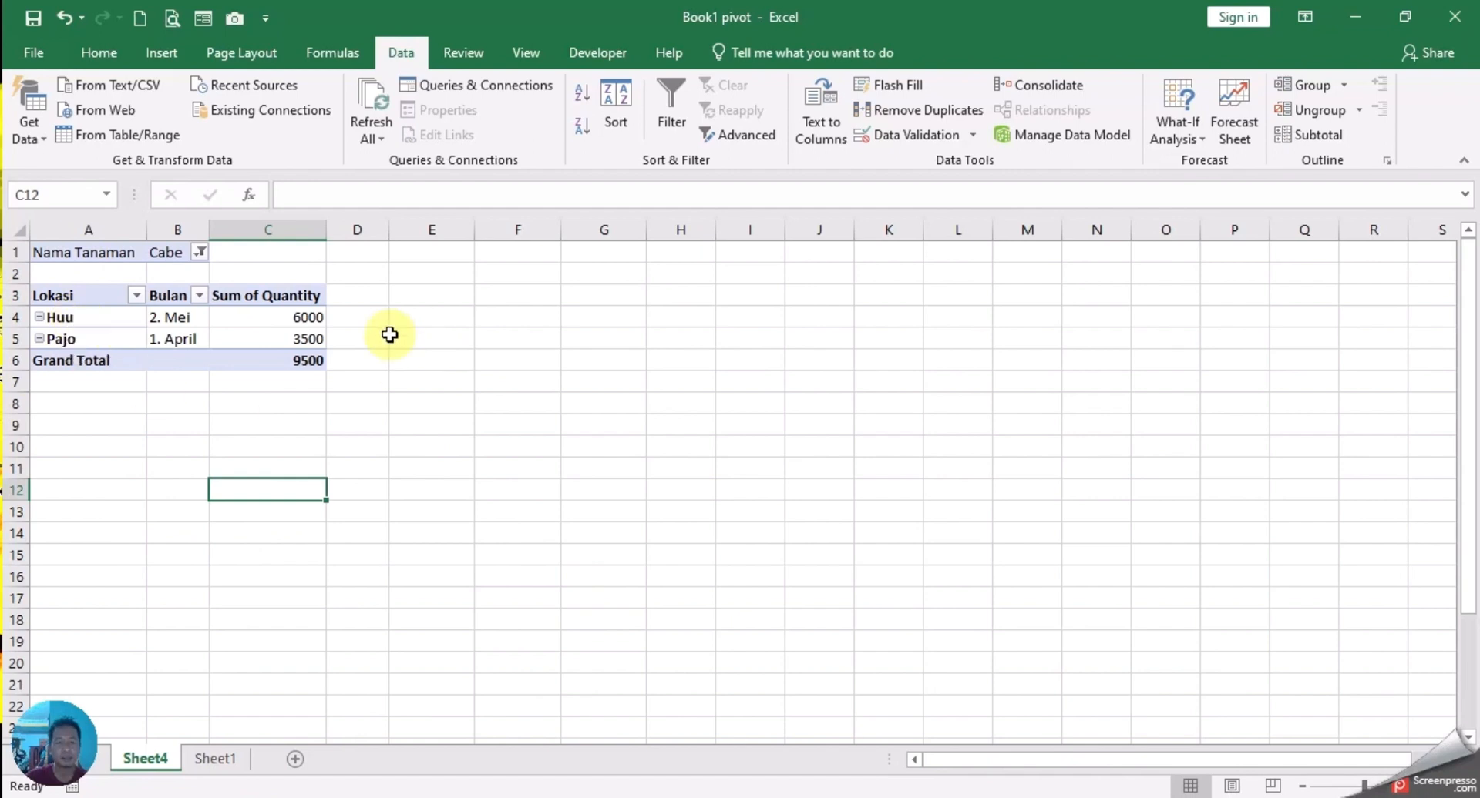
click(199, 253)
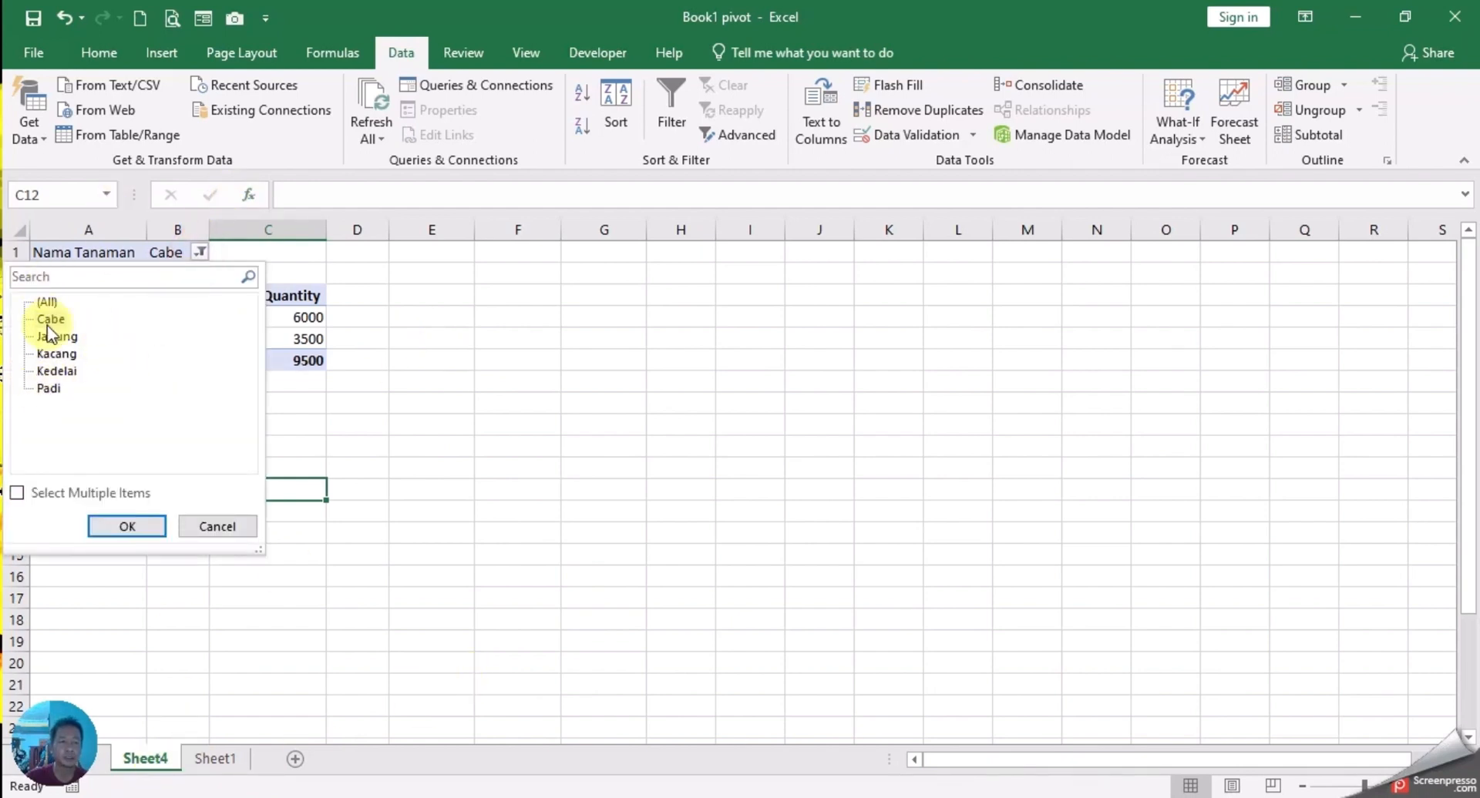
click(222, 527)
- Generate a separate sheet for each Nama Tanaman item using Show Report Filter Pages
click(116, 319)
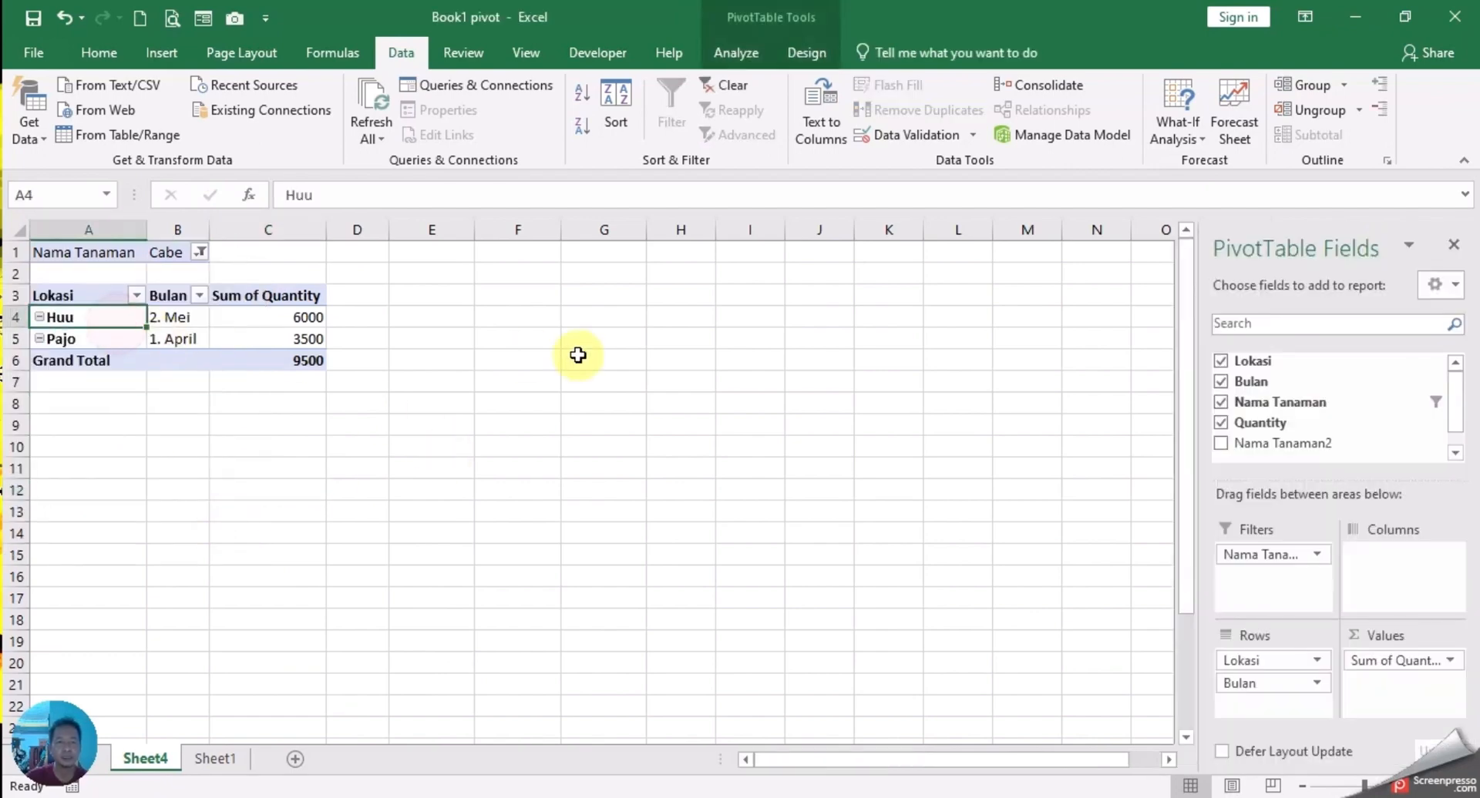
click(806, 52)
click(752, 61)
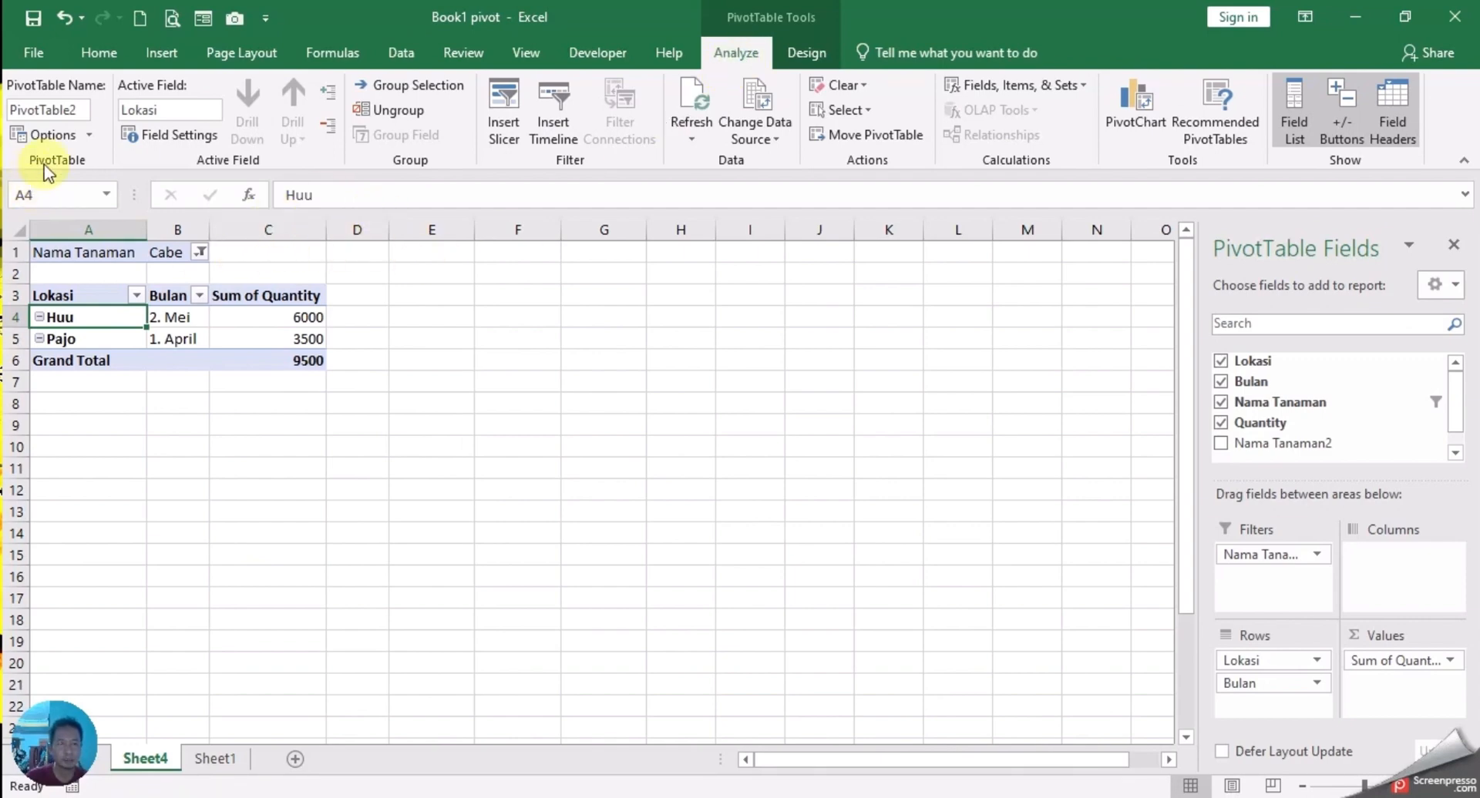
click(91, 139)
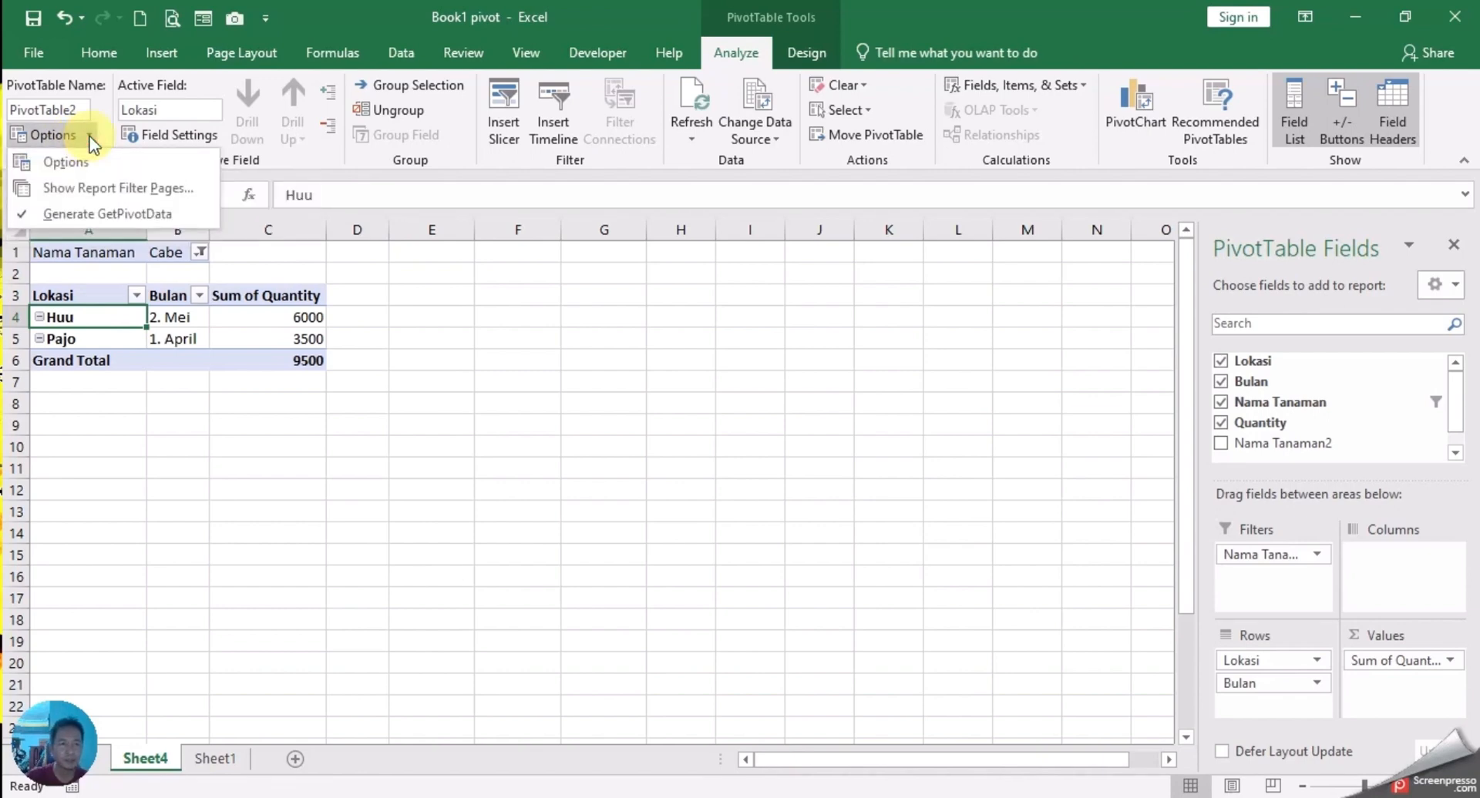
click(141, 192)
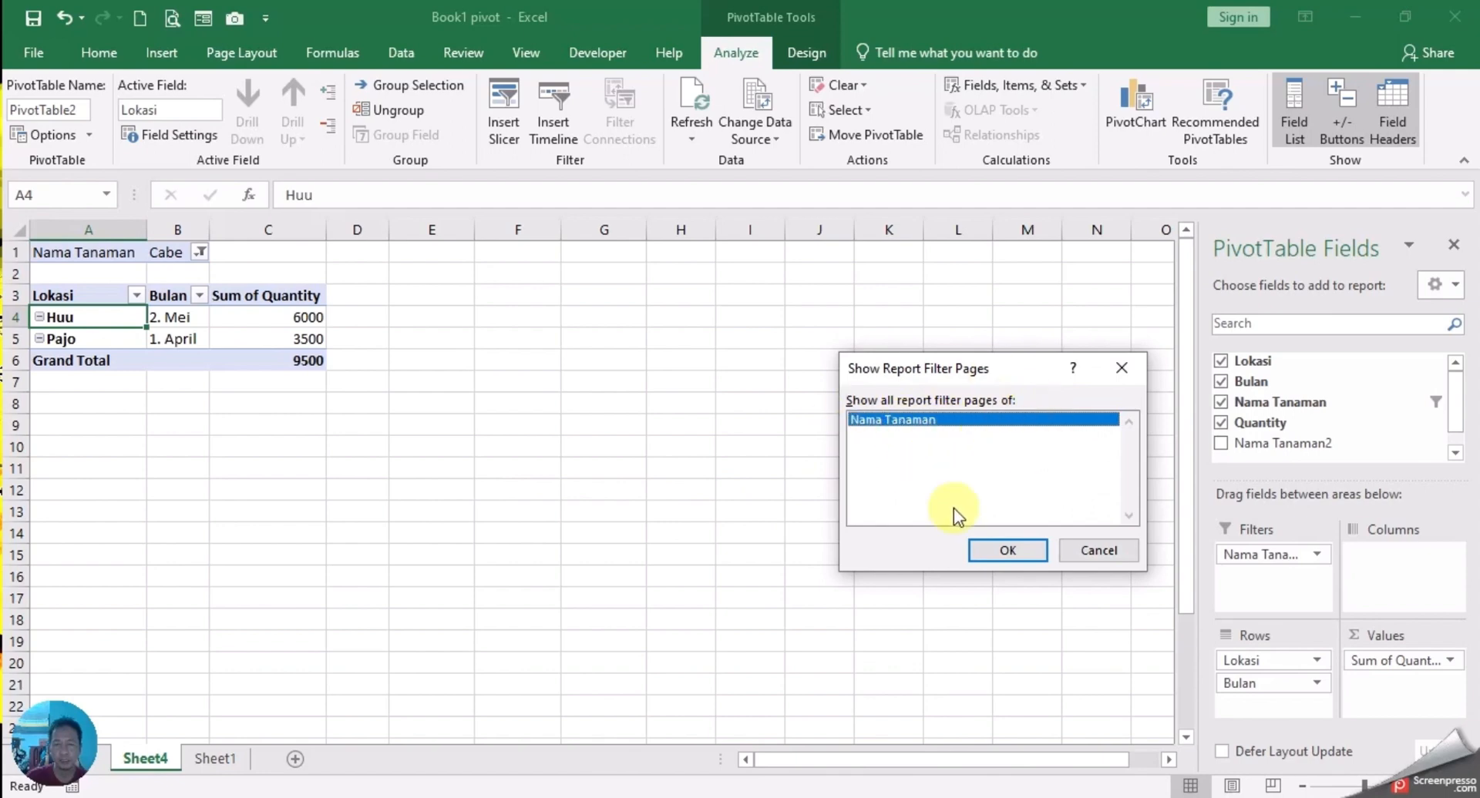
click(1009, 552)
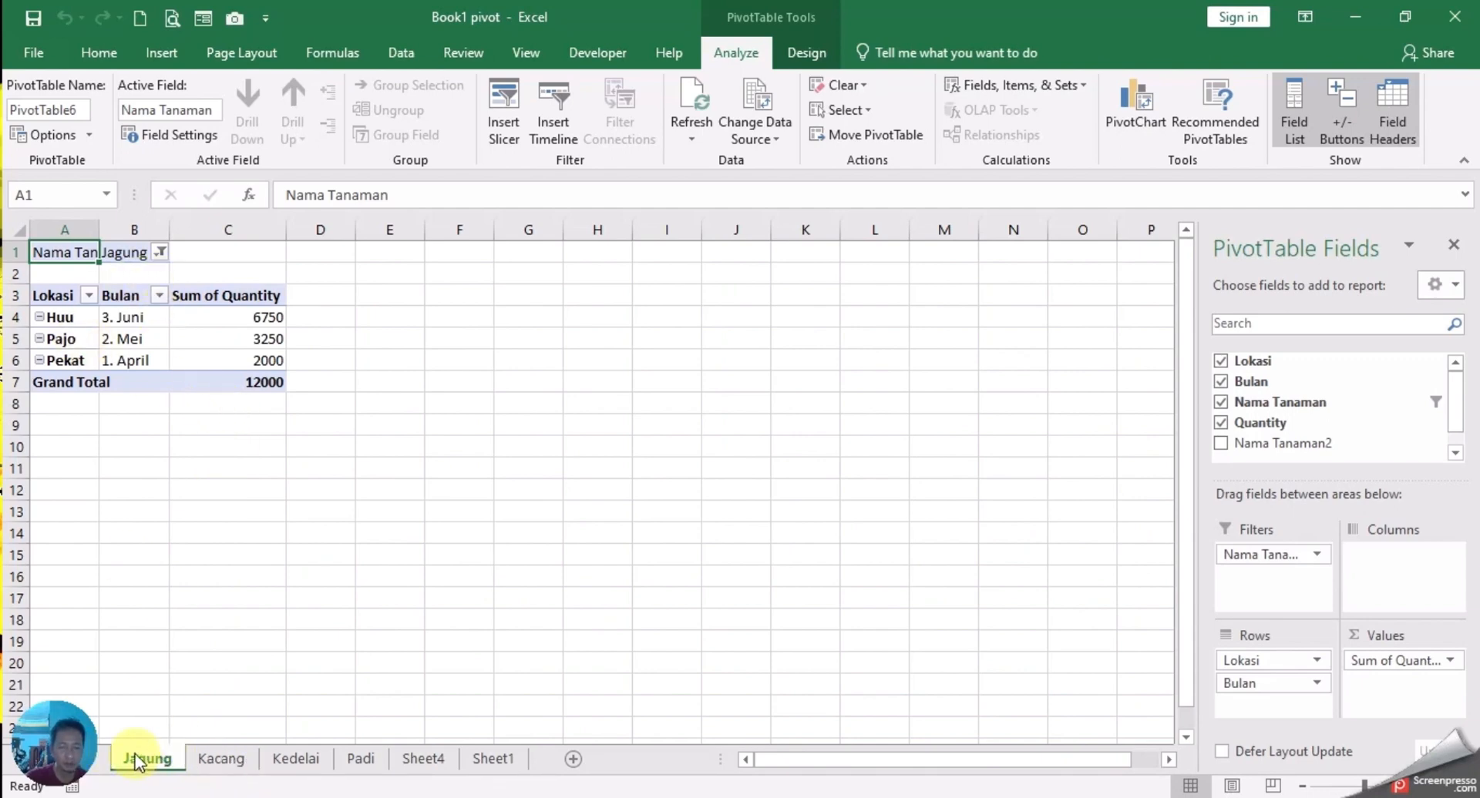
- Look through the generated Kacang, Kedelai and Padi filter sheets
click(222, 767)
click(295, 765)
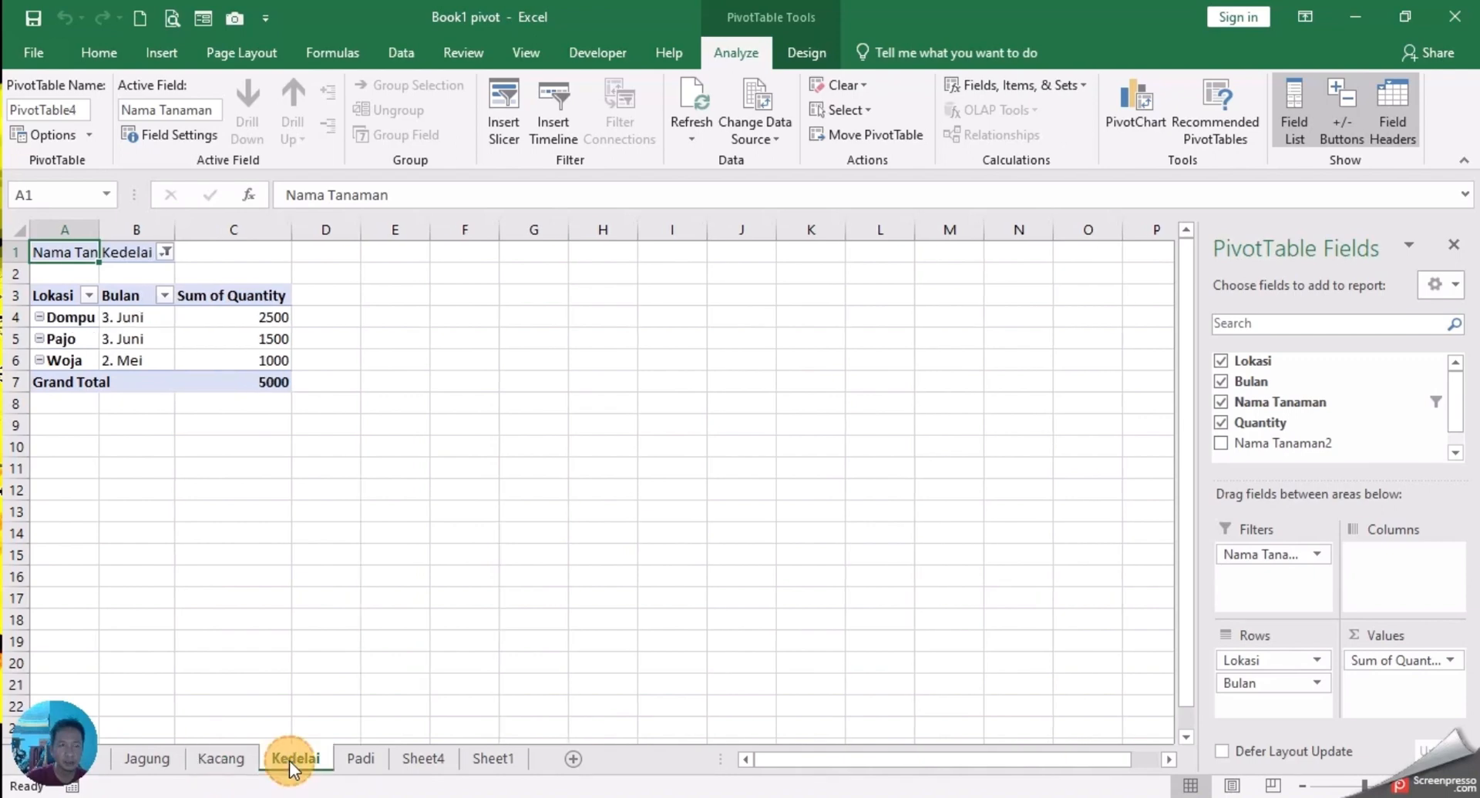
click(362, 760)
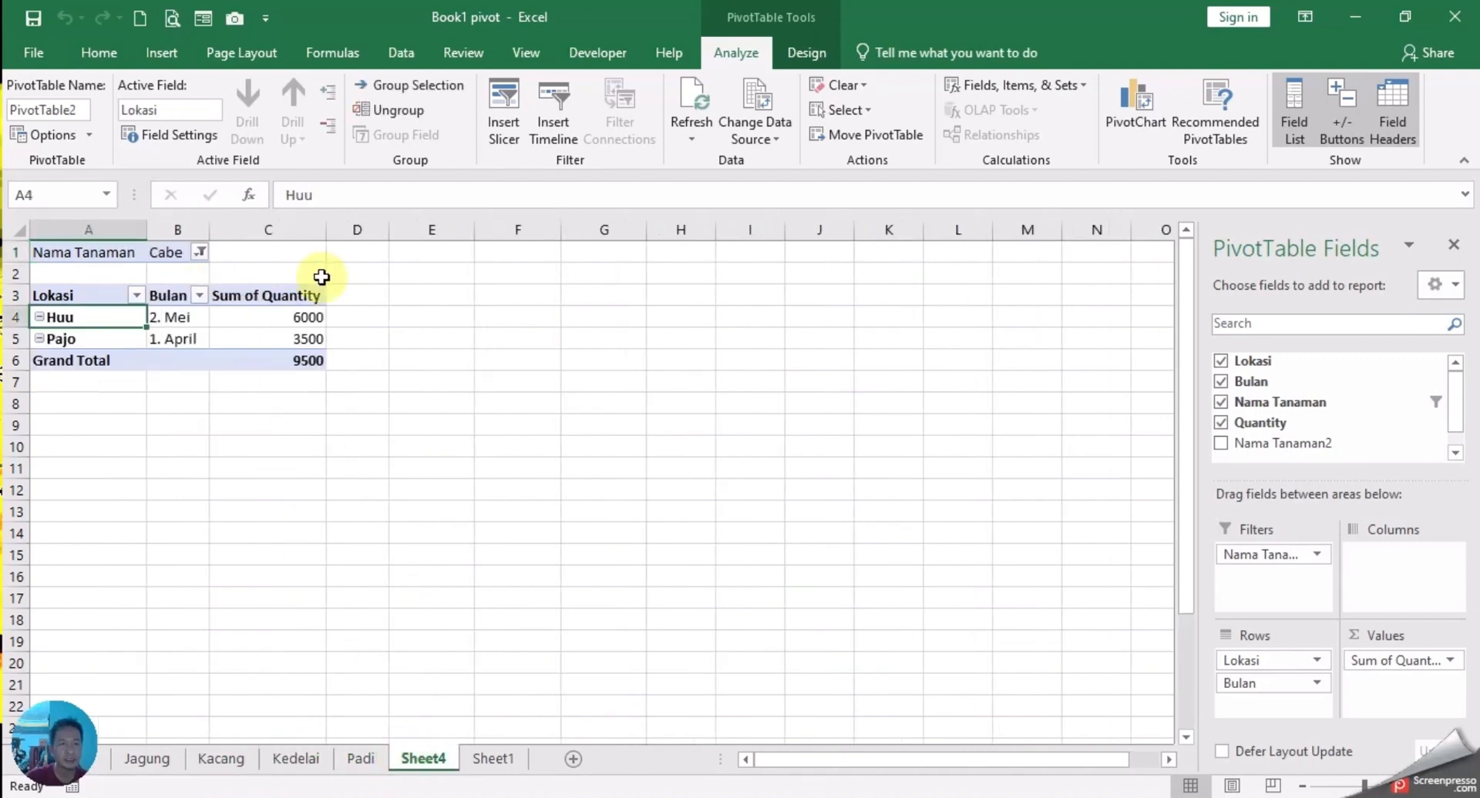
click(146, 759)
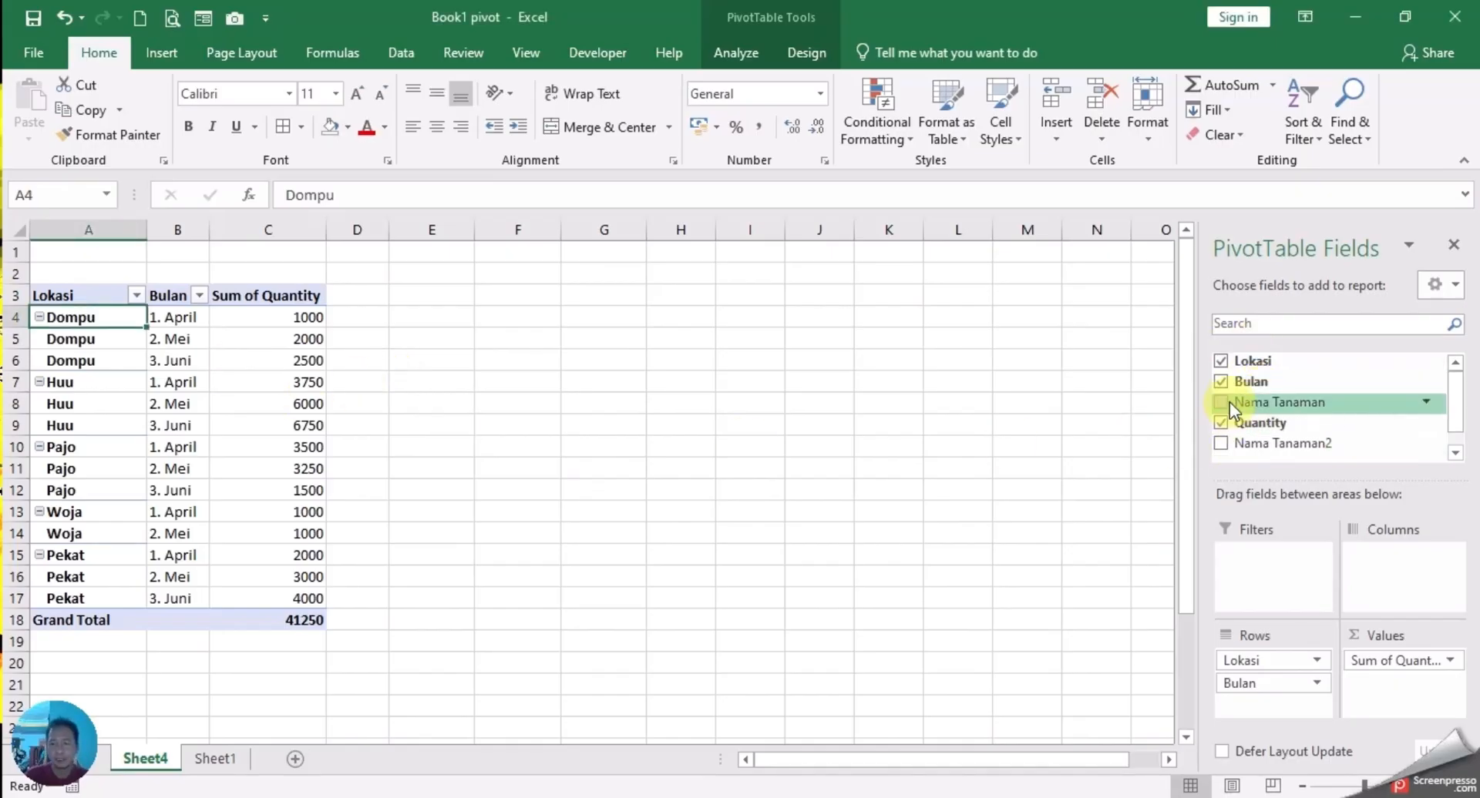
- Add Nama Tanaman as the report filter of the Sheet4 PivotTable and filter the report to Cabe
drag(1291, 412, 1271, 555)
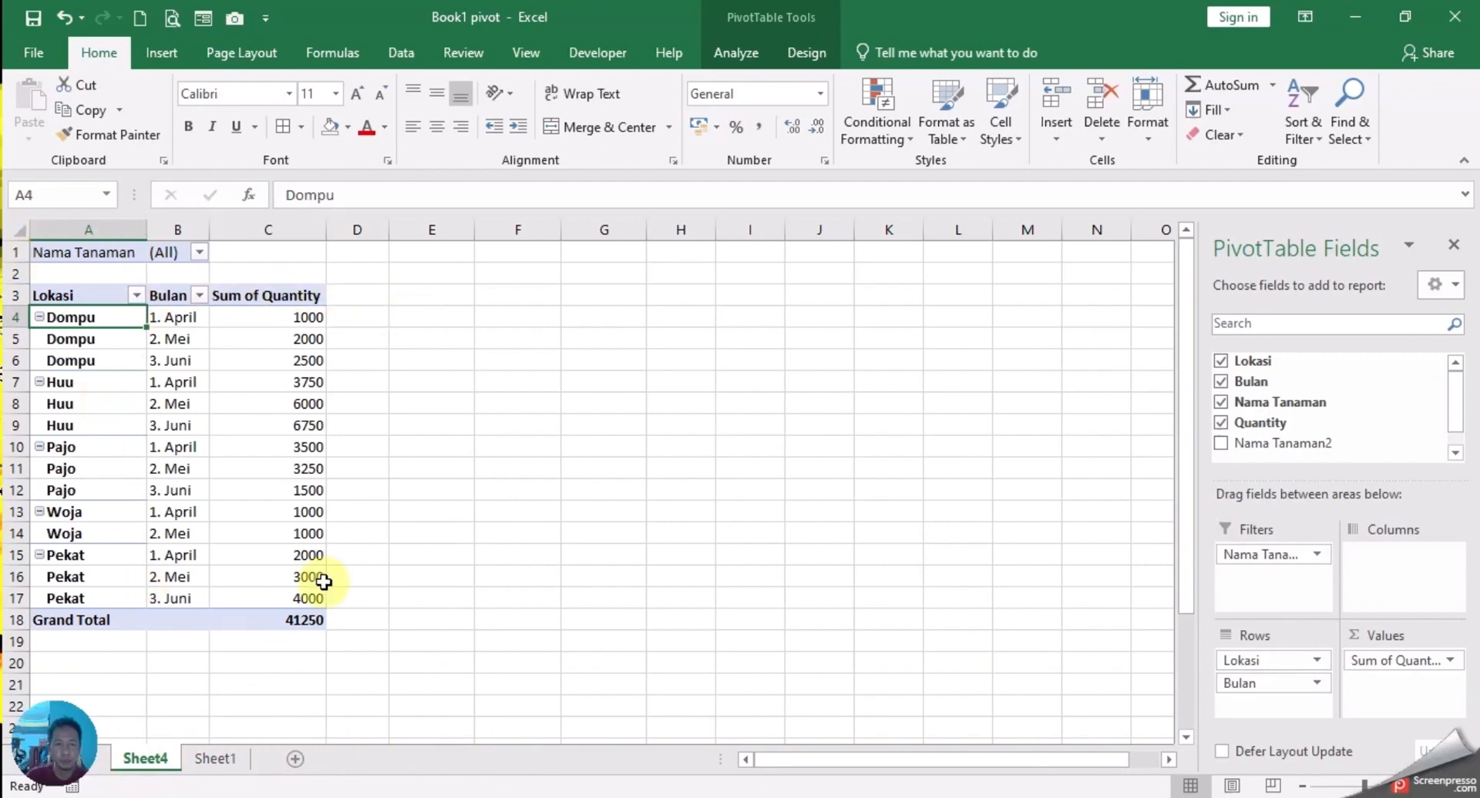
click(199, 252)
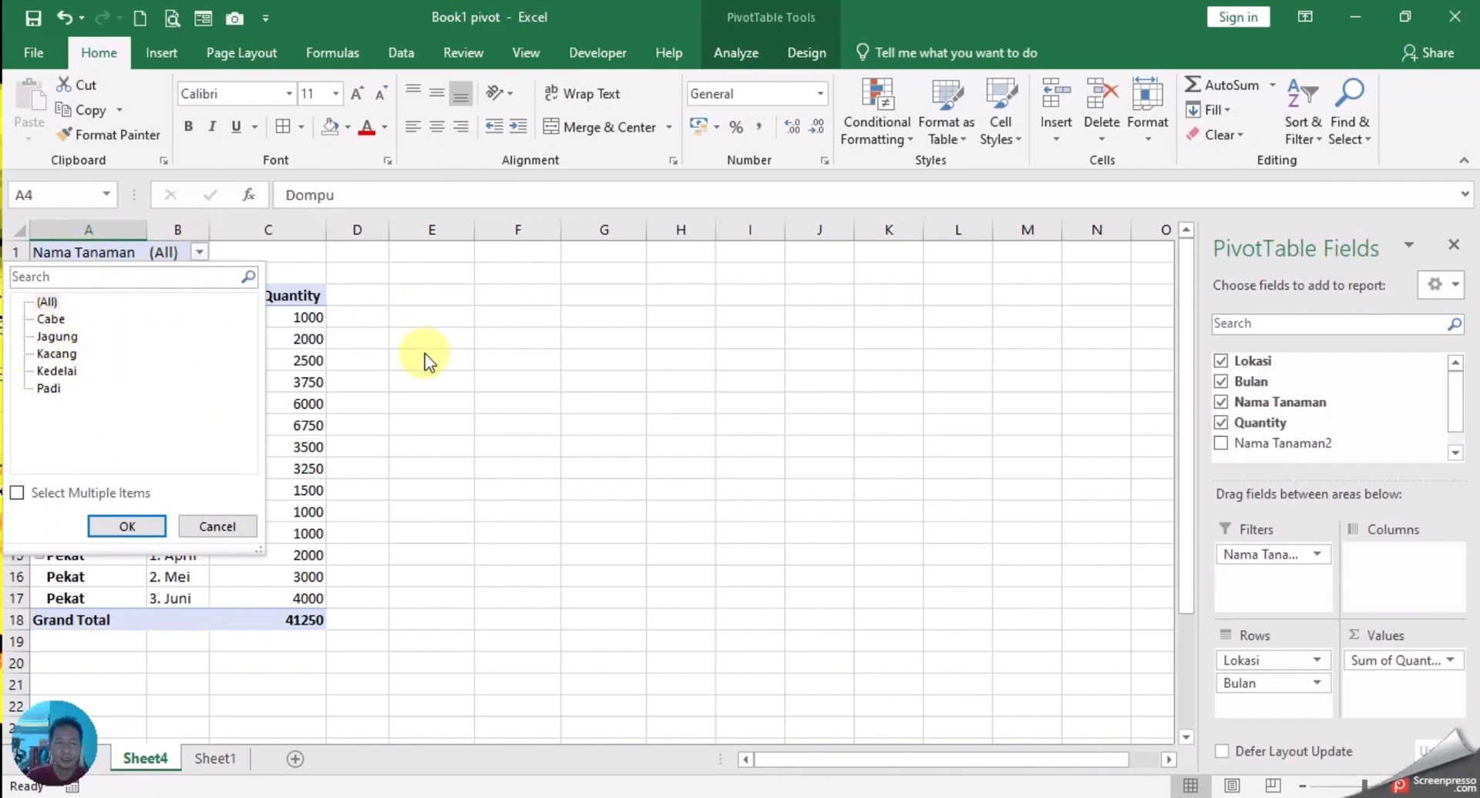
click(49, 318)
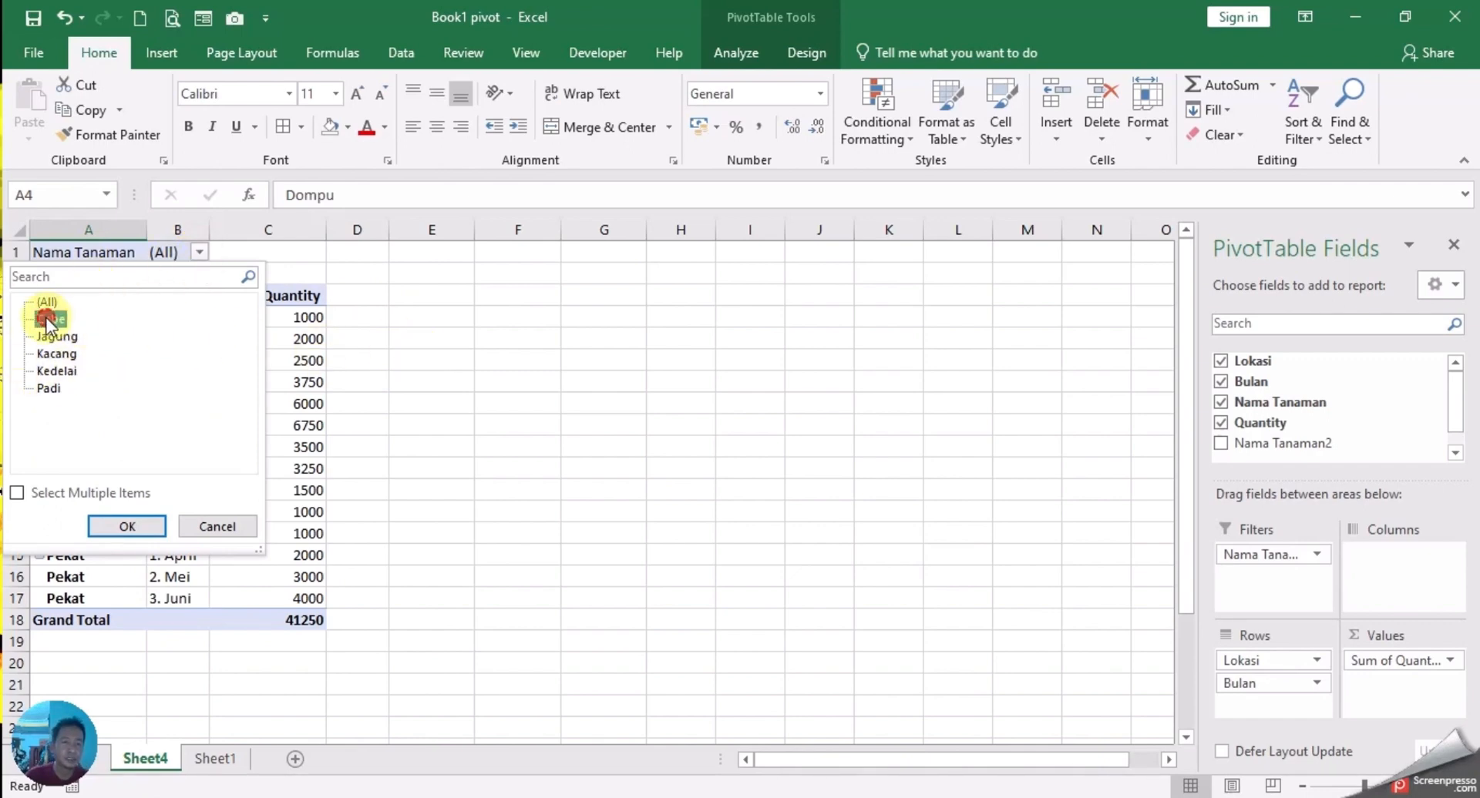
click(126, 526)
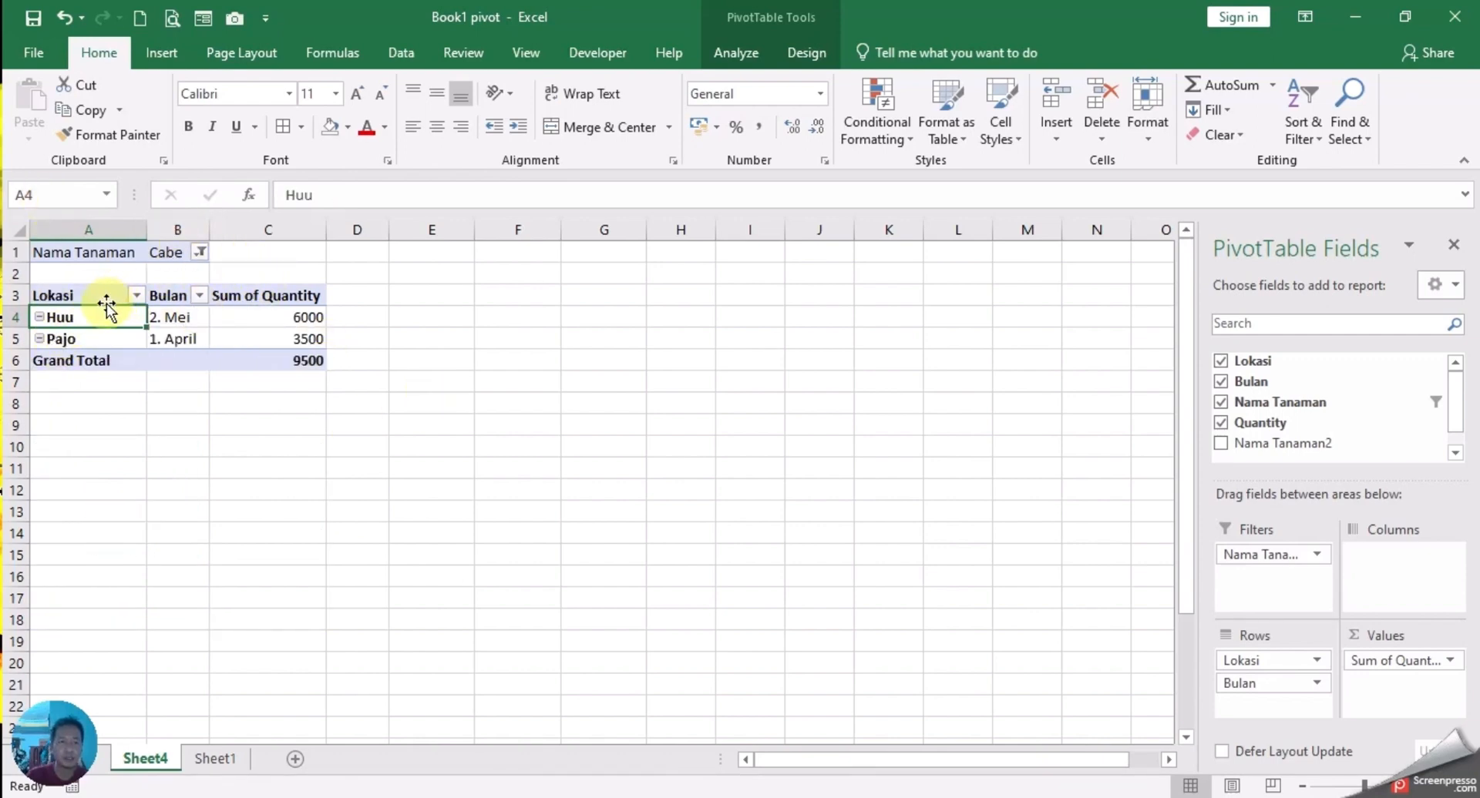
- Switch the Nama Tanaman report filter through Jagung, Cabe and Kedelai, and return it to (All)
click(199, 252)
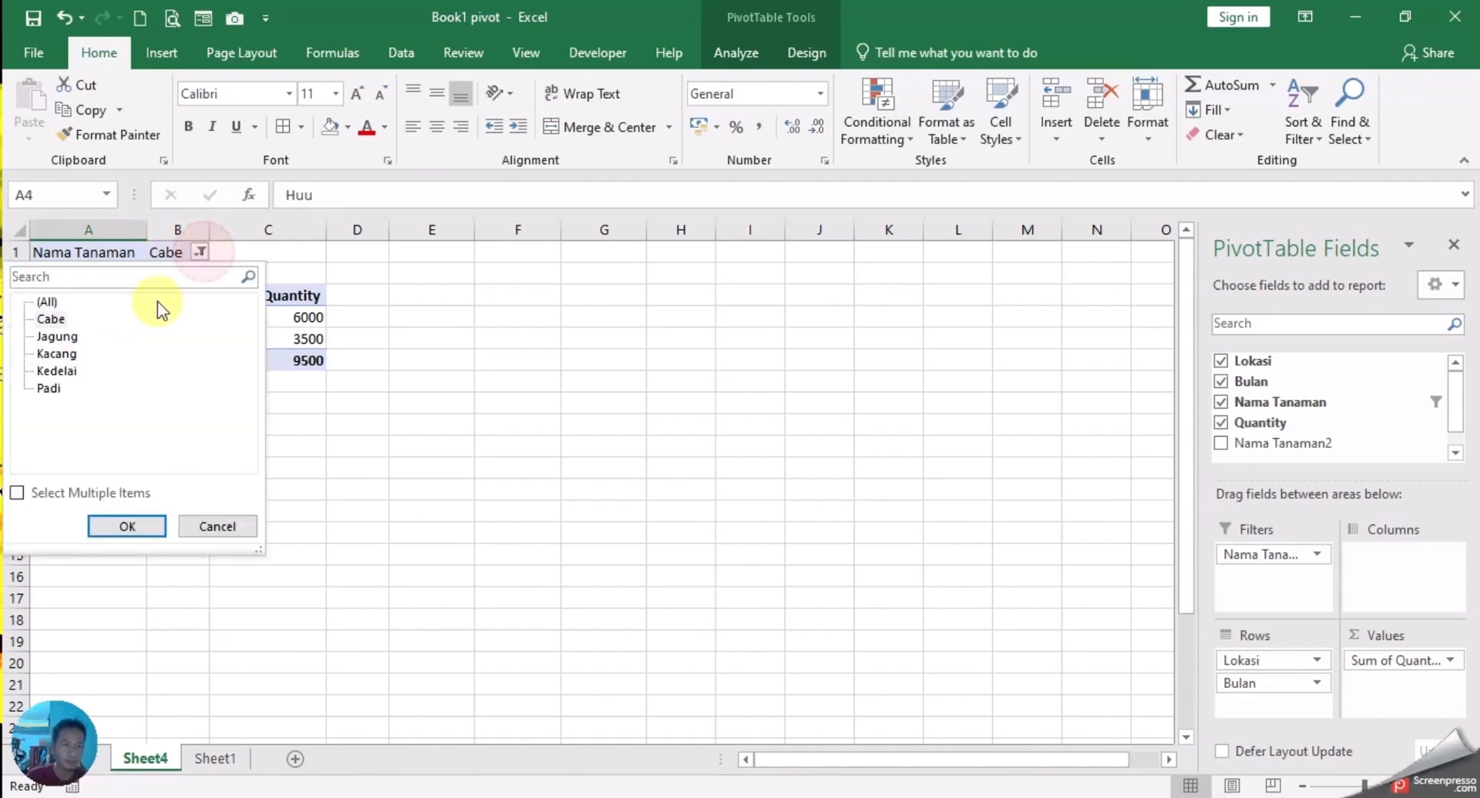
click(126, 526)
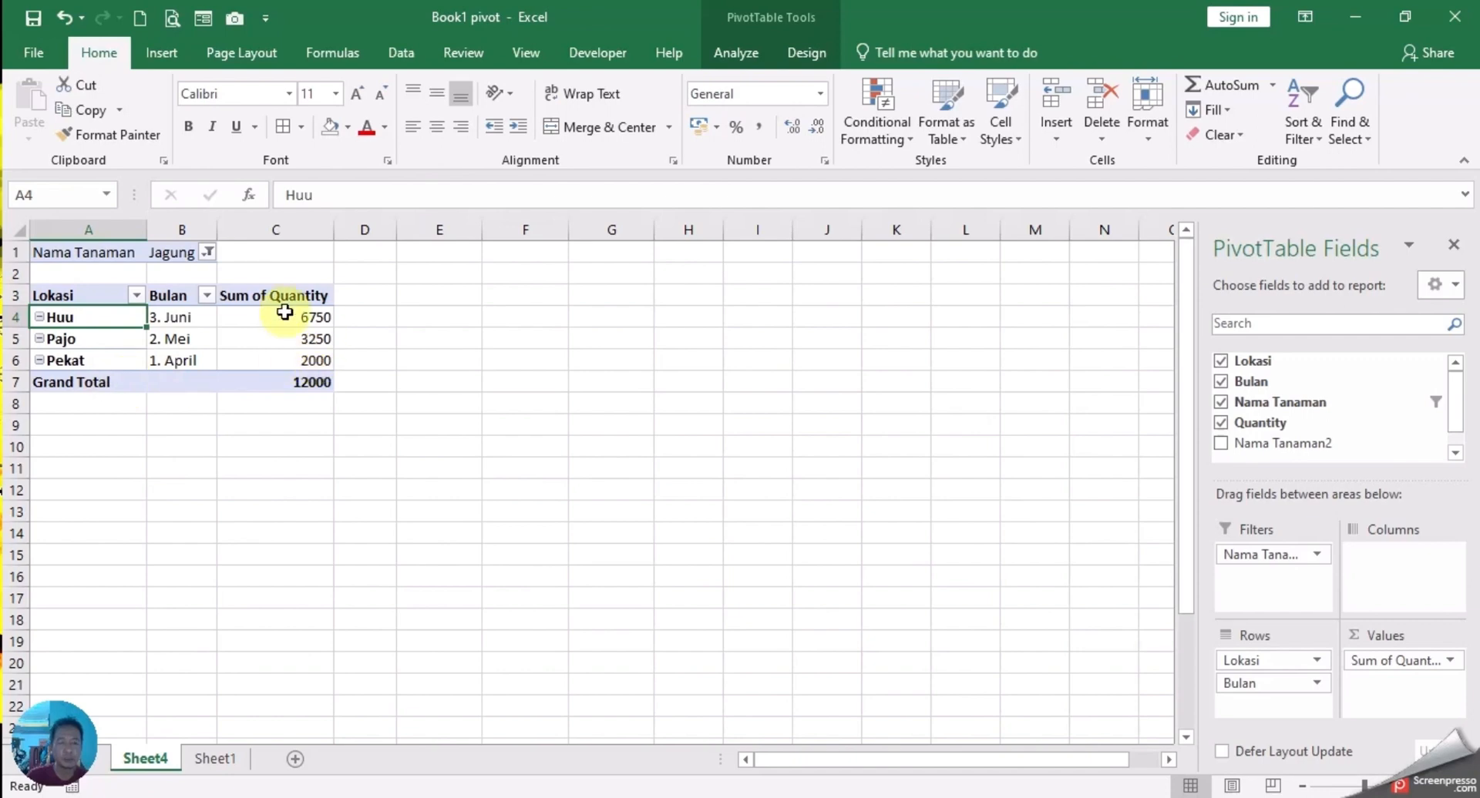
click(206, 251)
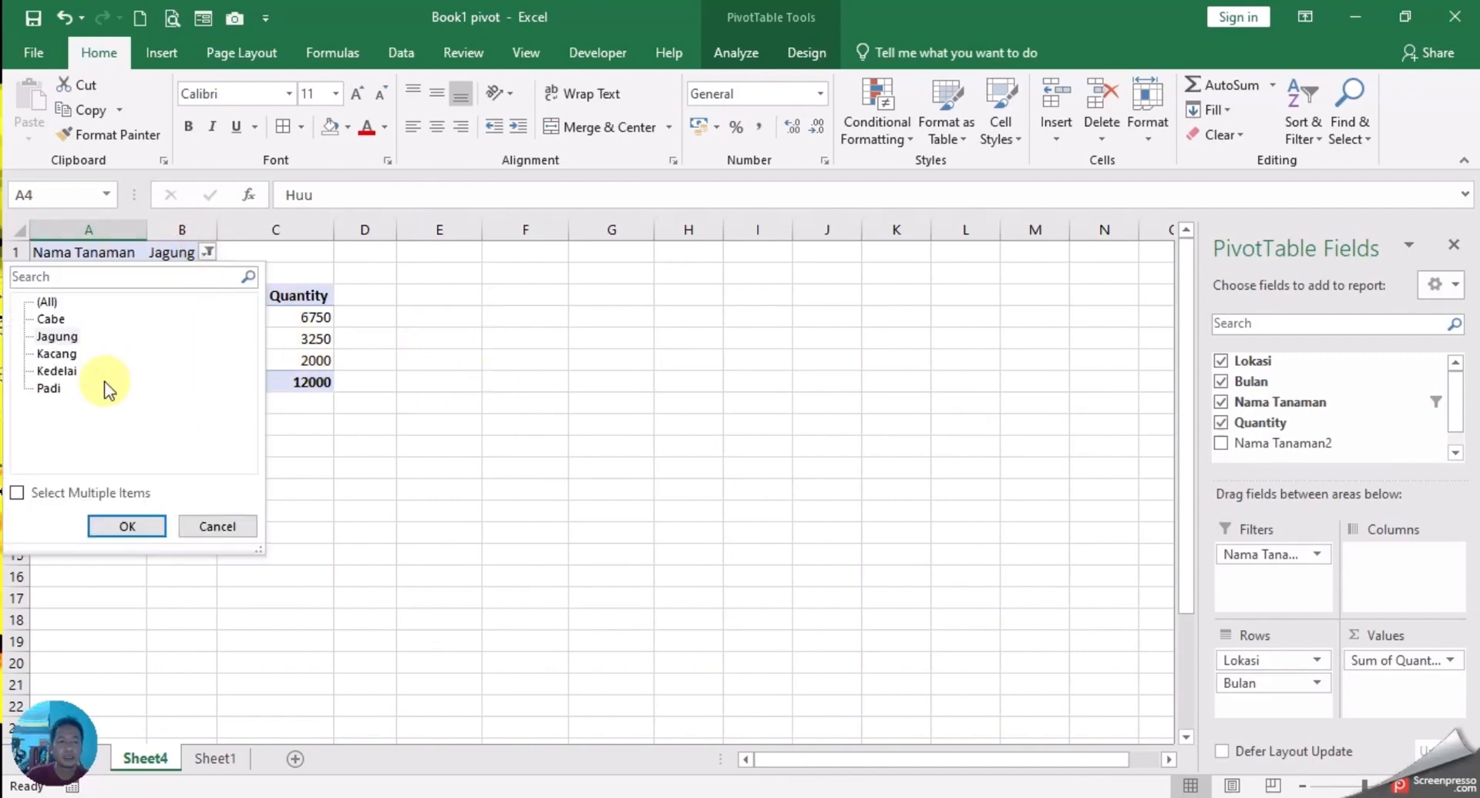
click(108, 521)
click(196, 251)
click(57, 371)
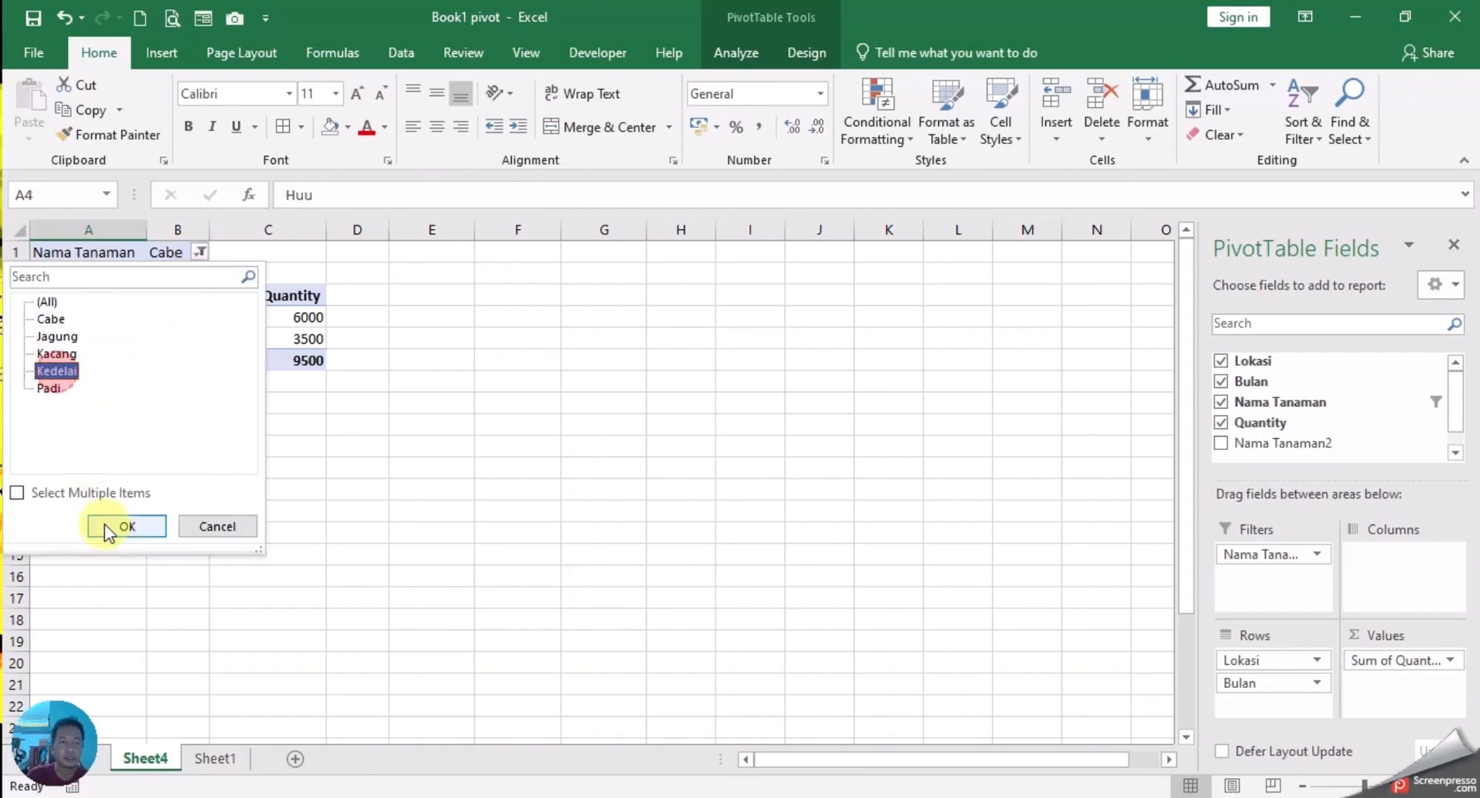
click(108, 524)
click(212, 252)
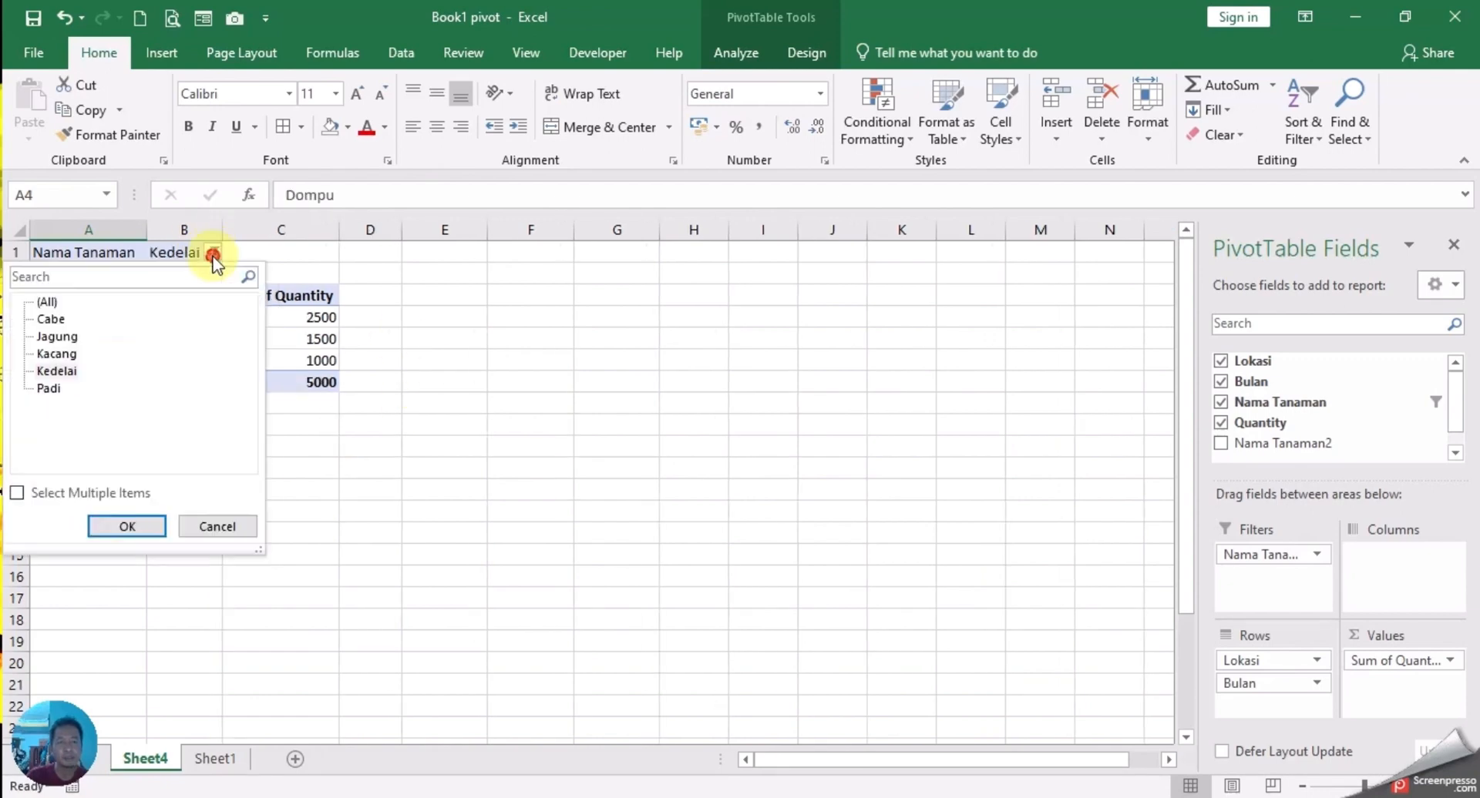
click(120, 522)
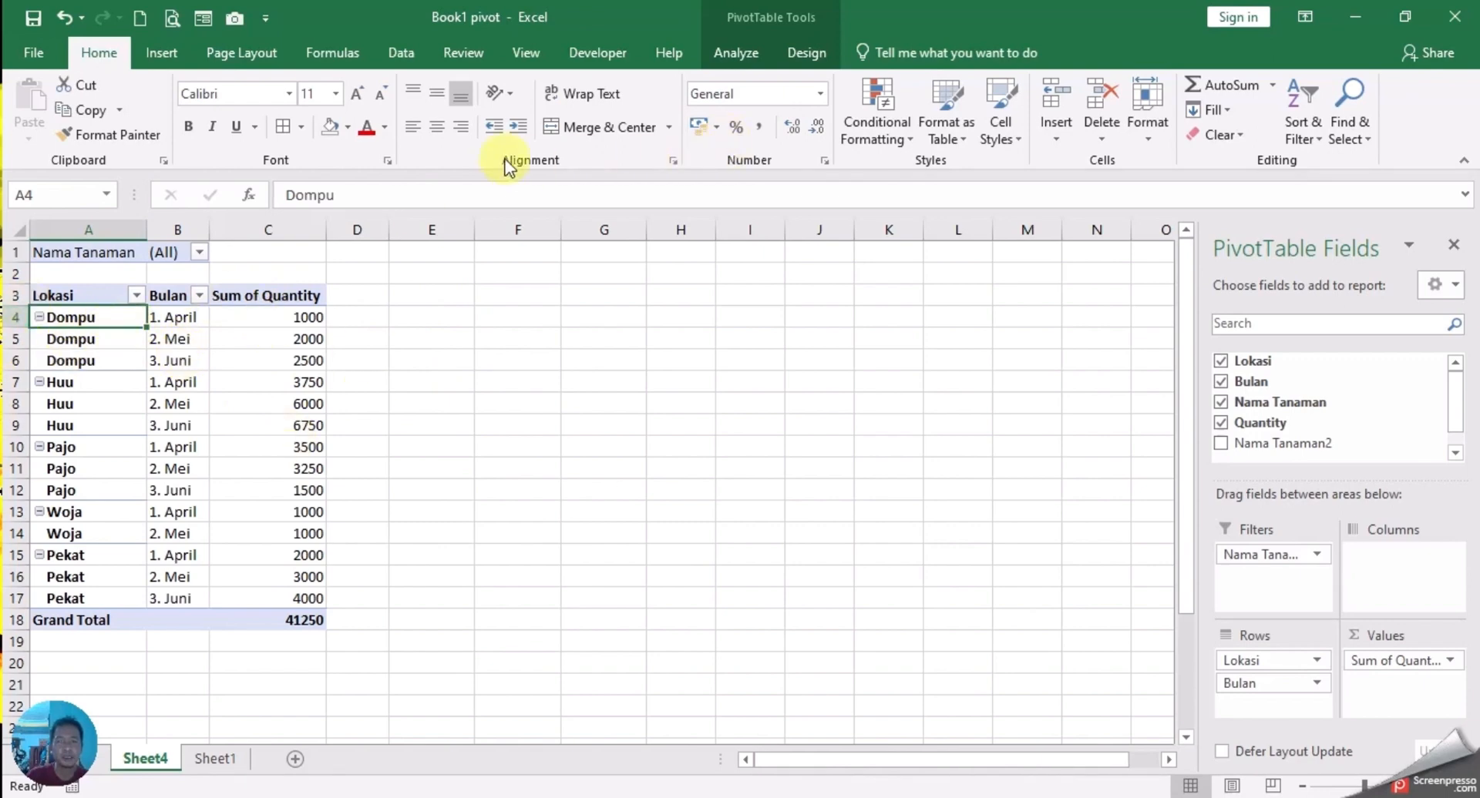
- Insert a slicer for Nama Tanaman and place it beside the PivotTable, over columns E to G
click(162, 54)
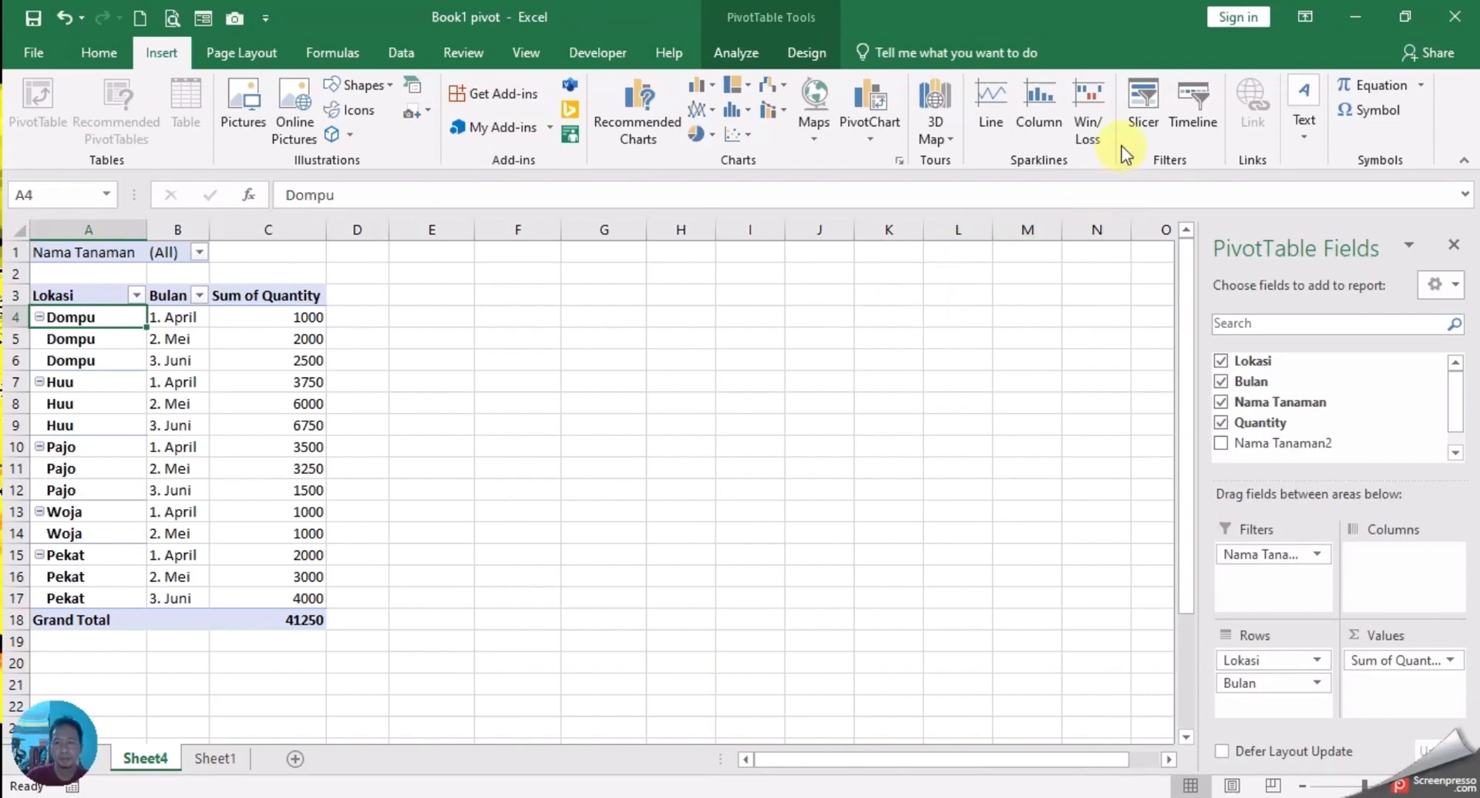
click(1143, 104)
drag(941, 284, 704, 291)
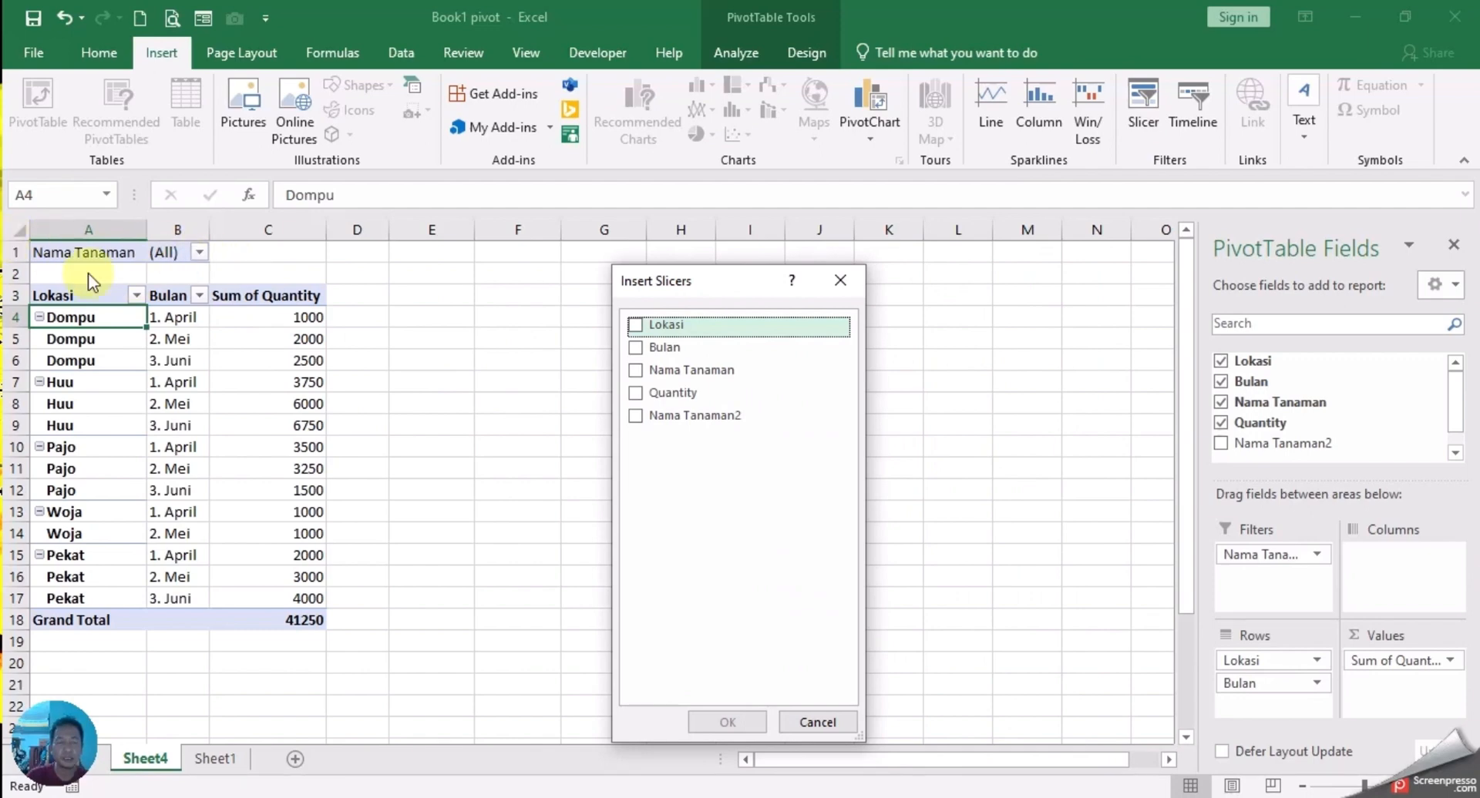
click(636, 371)
click(731, 721)
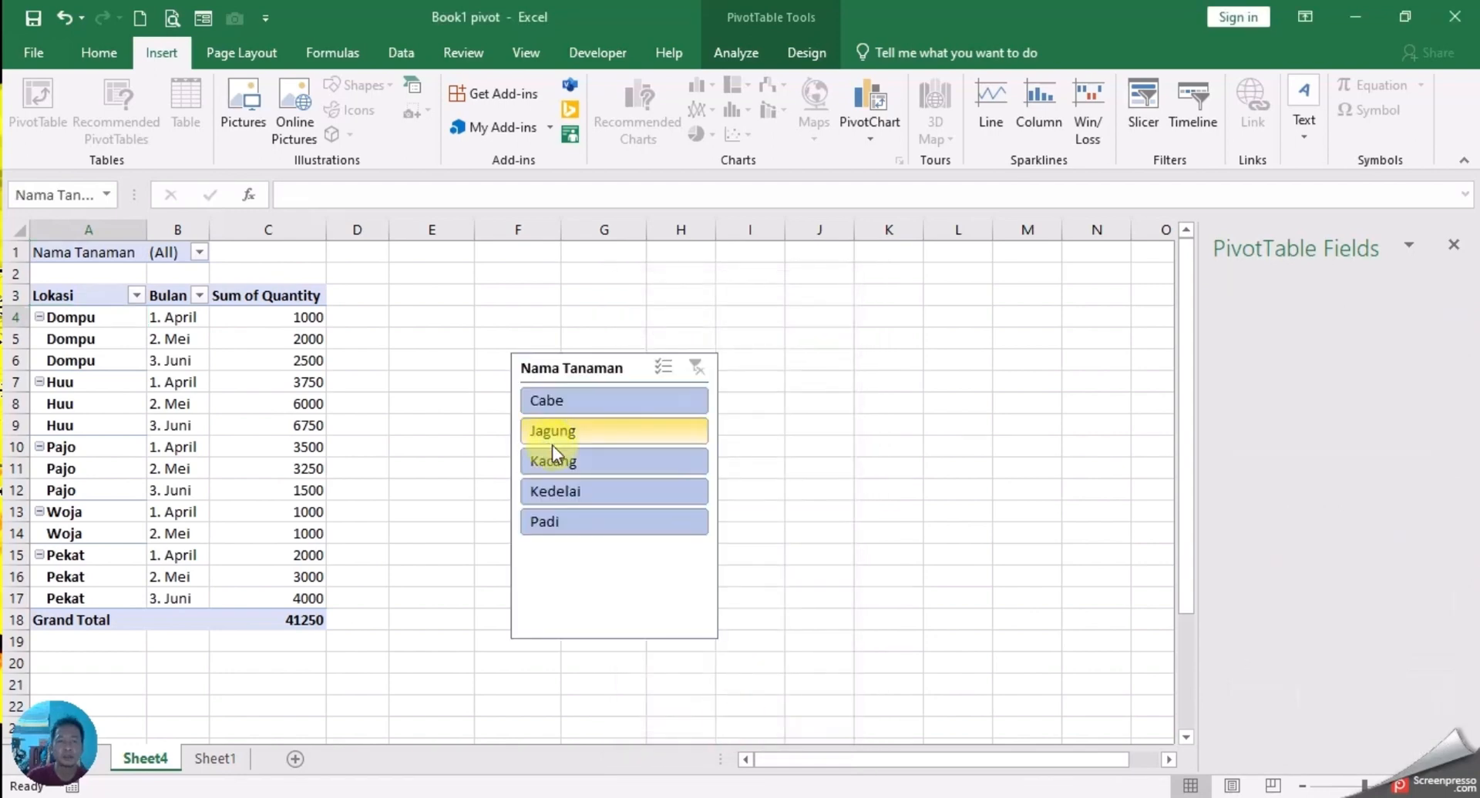
drag(615, 367, 507, 316)
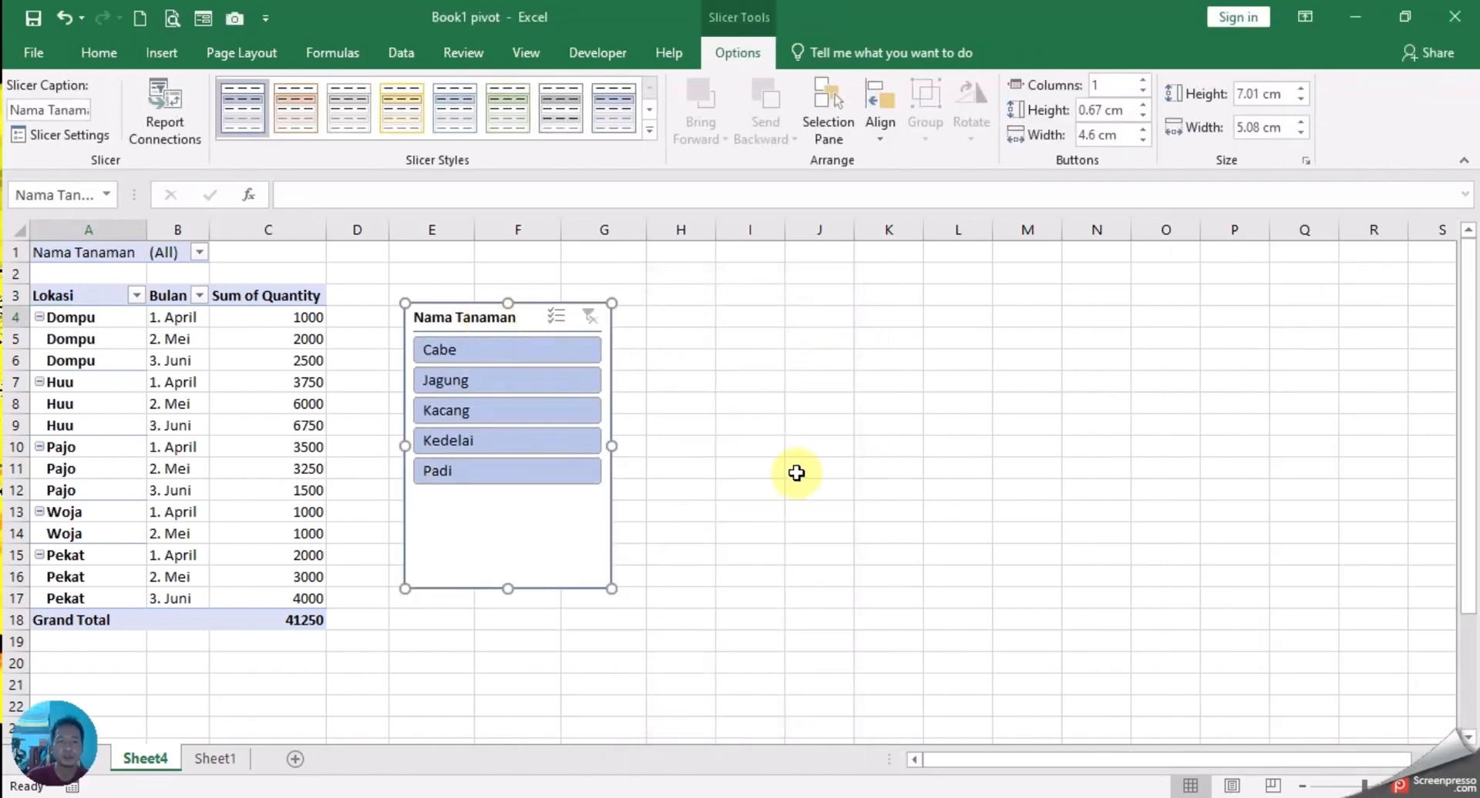
- Set the Nama Tanaman report filter to Cabe with the slicer in place
click(199, 252)
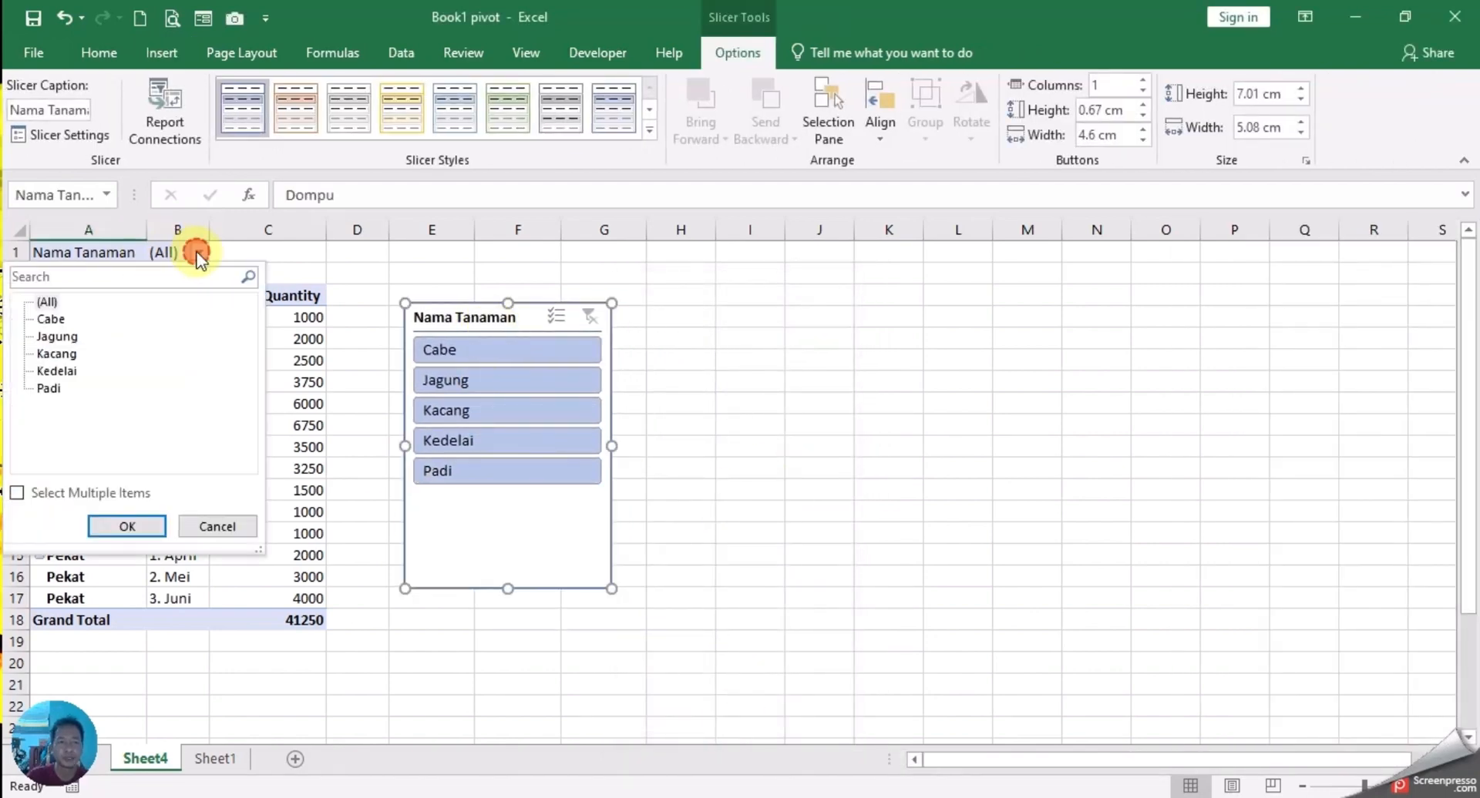
click(51, 319)
click(123, 526)
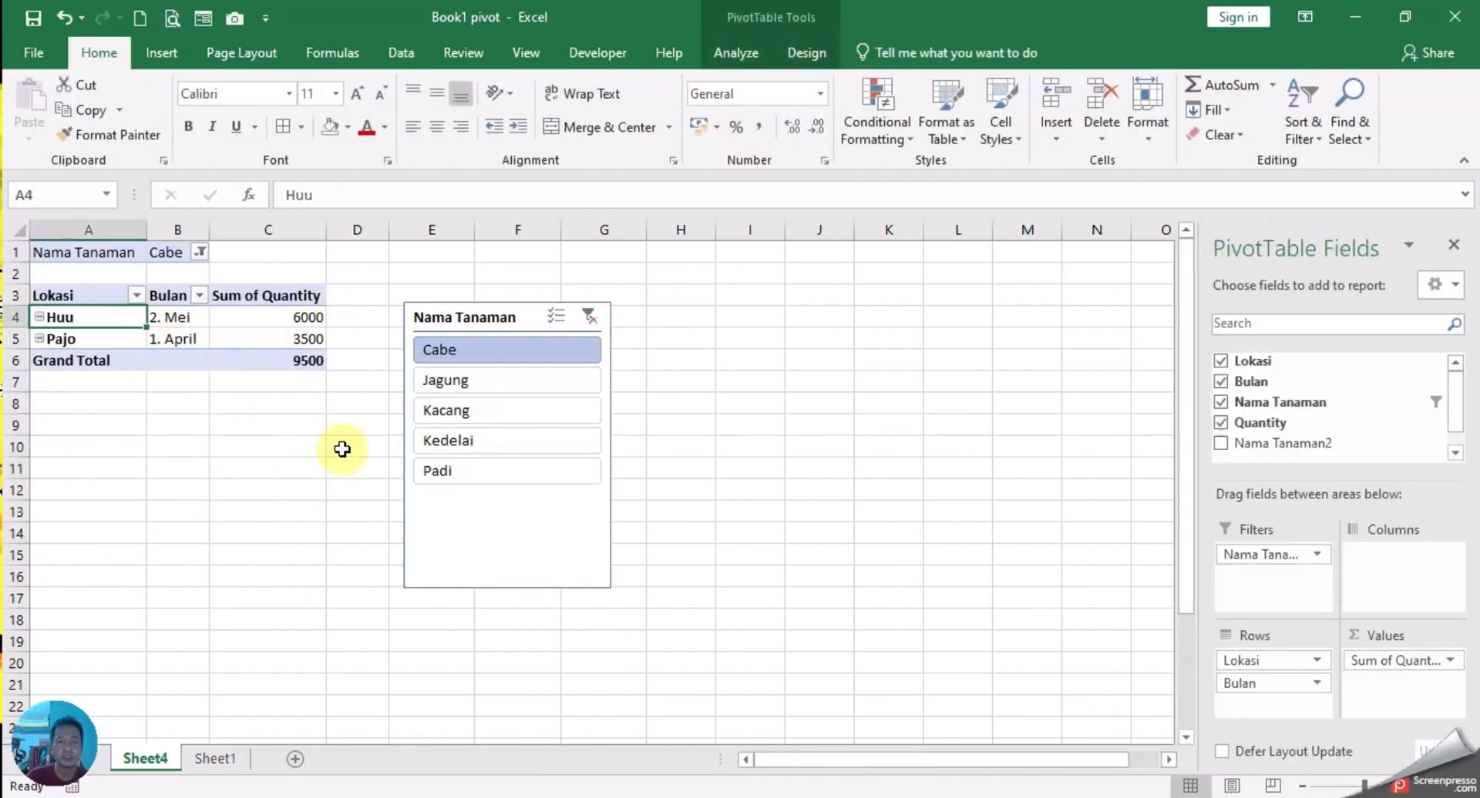
- Reset the Nama Tanaman report filter to (All) and remove the field from the PivotTable's filters
click(199, 252)
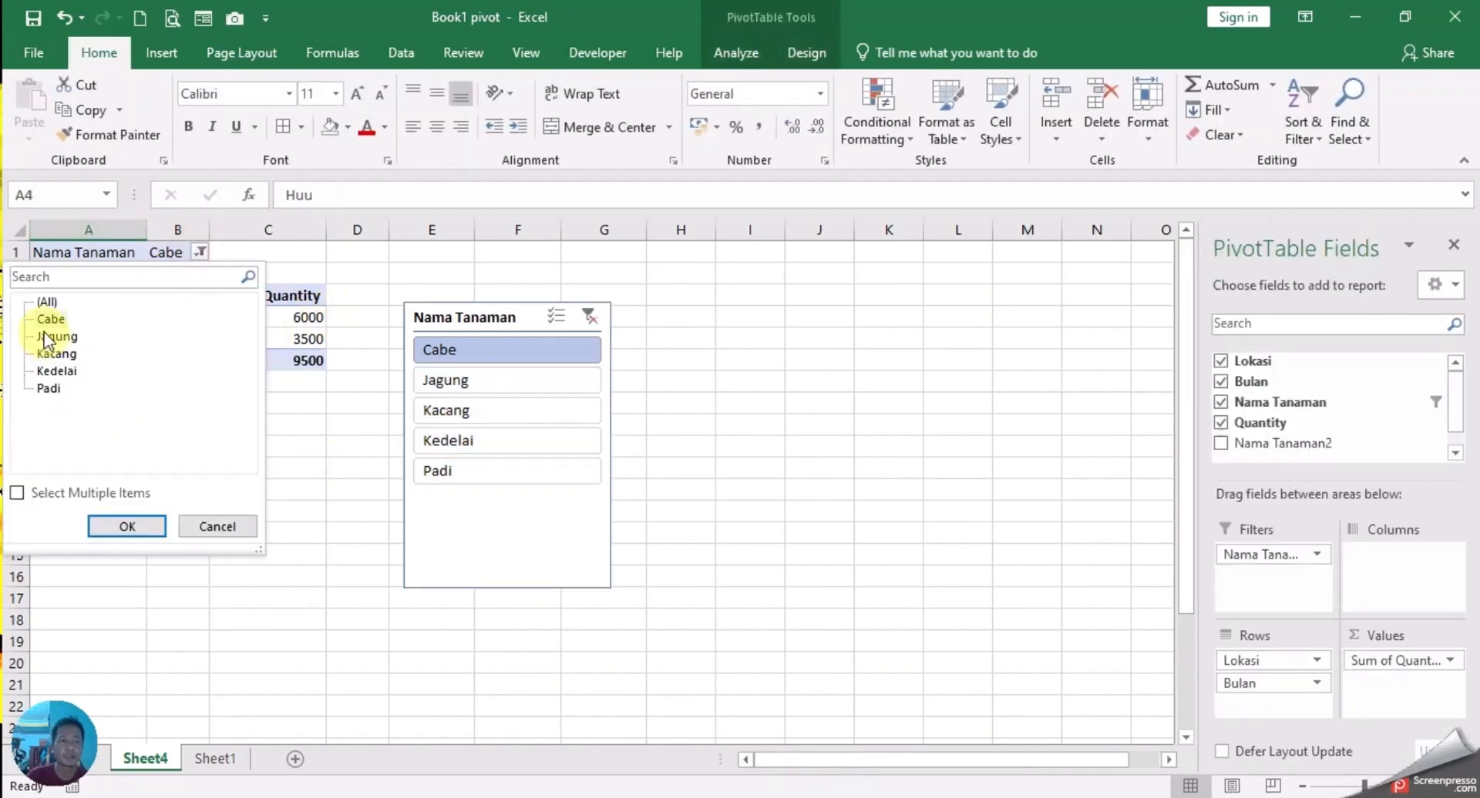
click(48, 301)
click(116, 525)
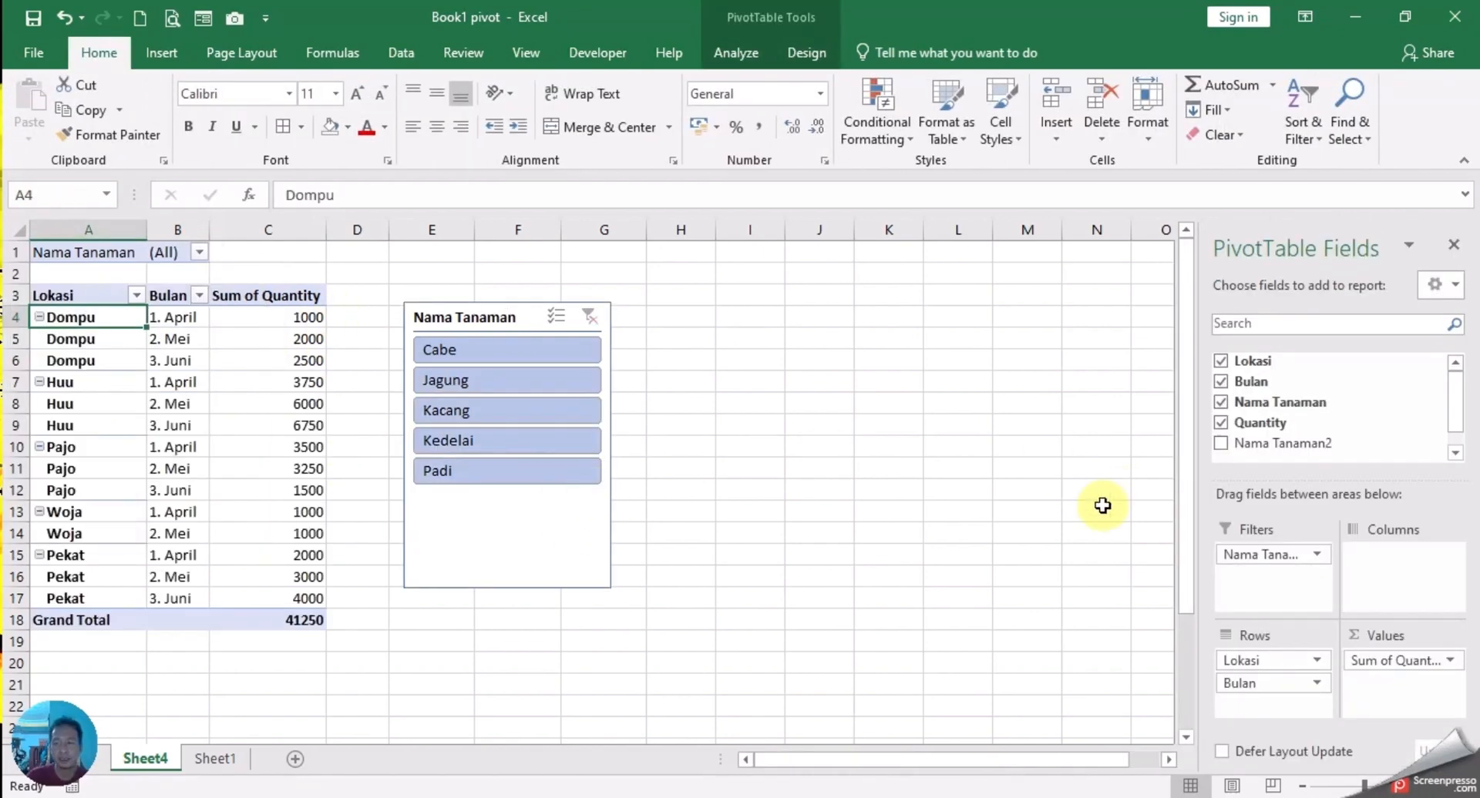
drag(1272, 555, 1002, 531)
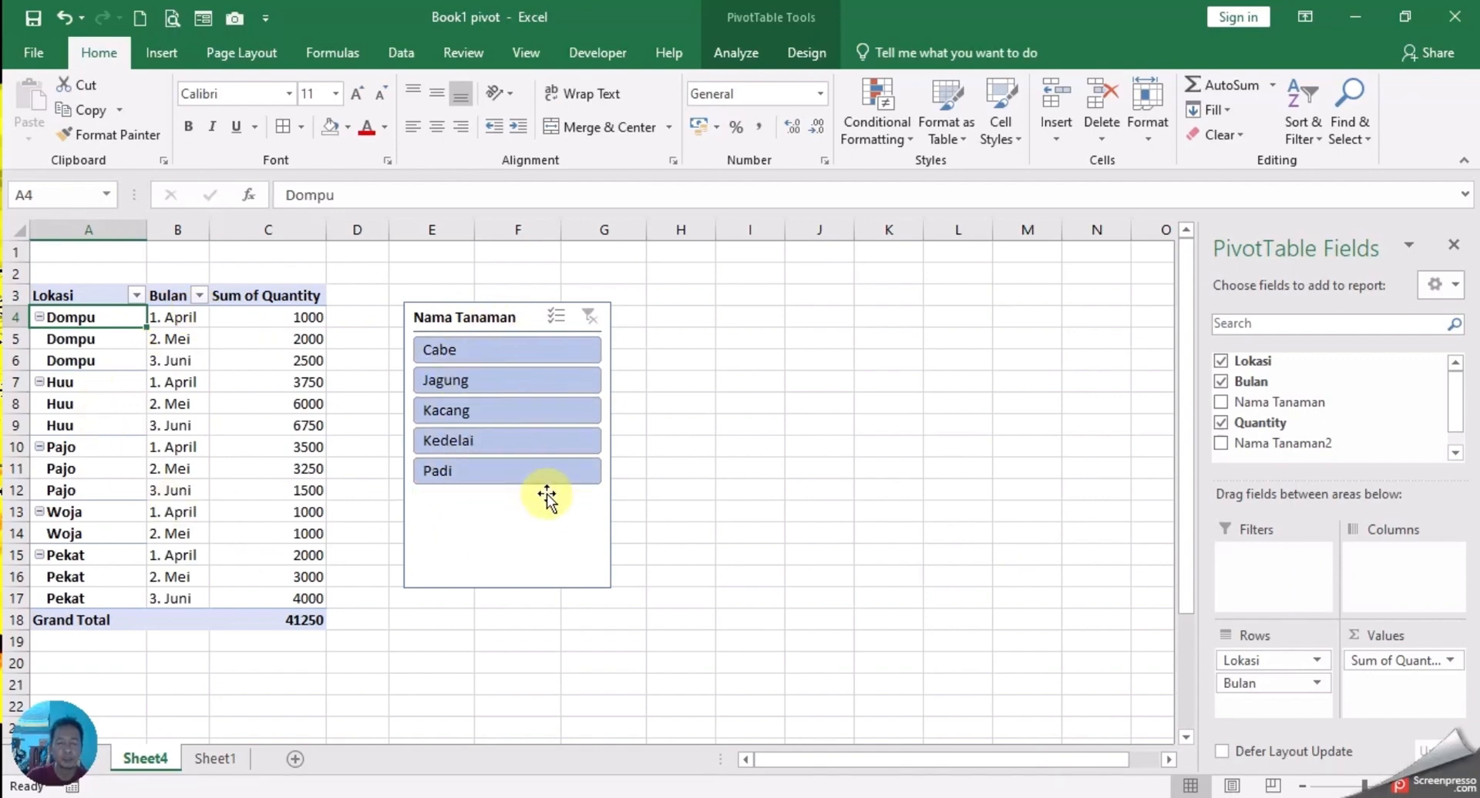
- Filter the PivotTable with the slicer by Cabe, Jagung, Kacang, Kedelai and Padi in turn
click(502, 348)
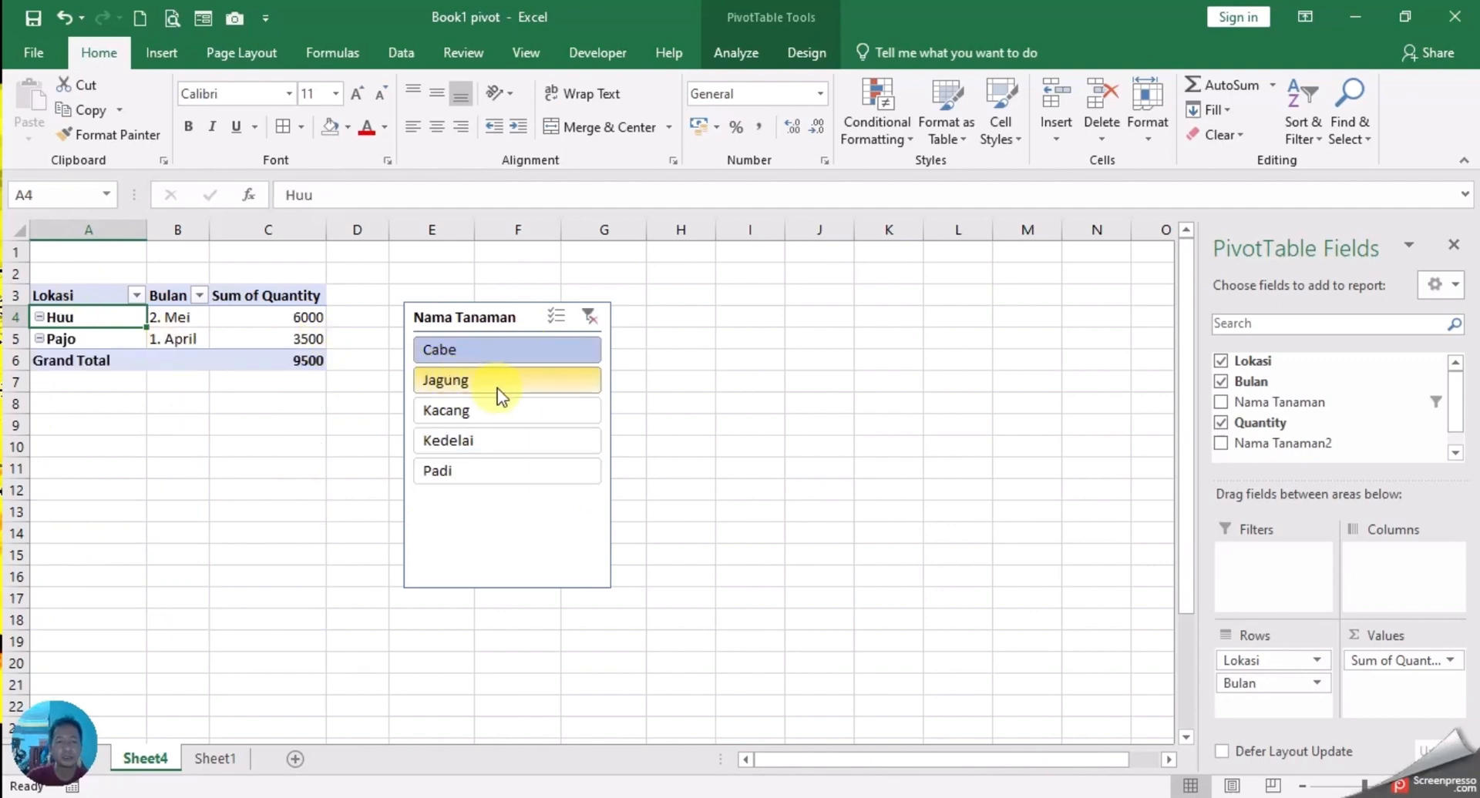
click(501, 382)
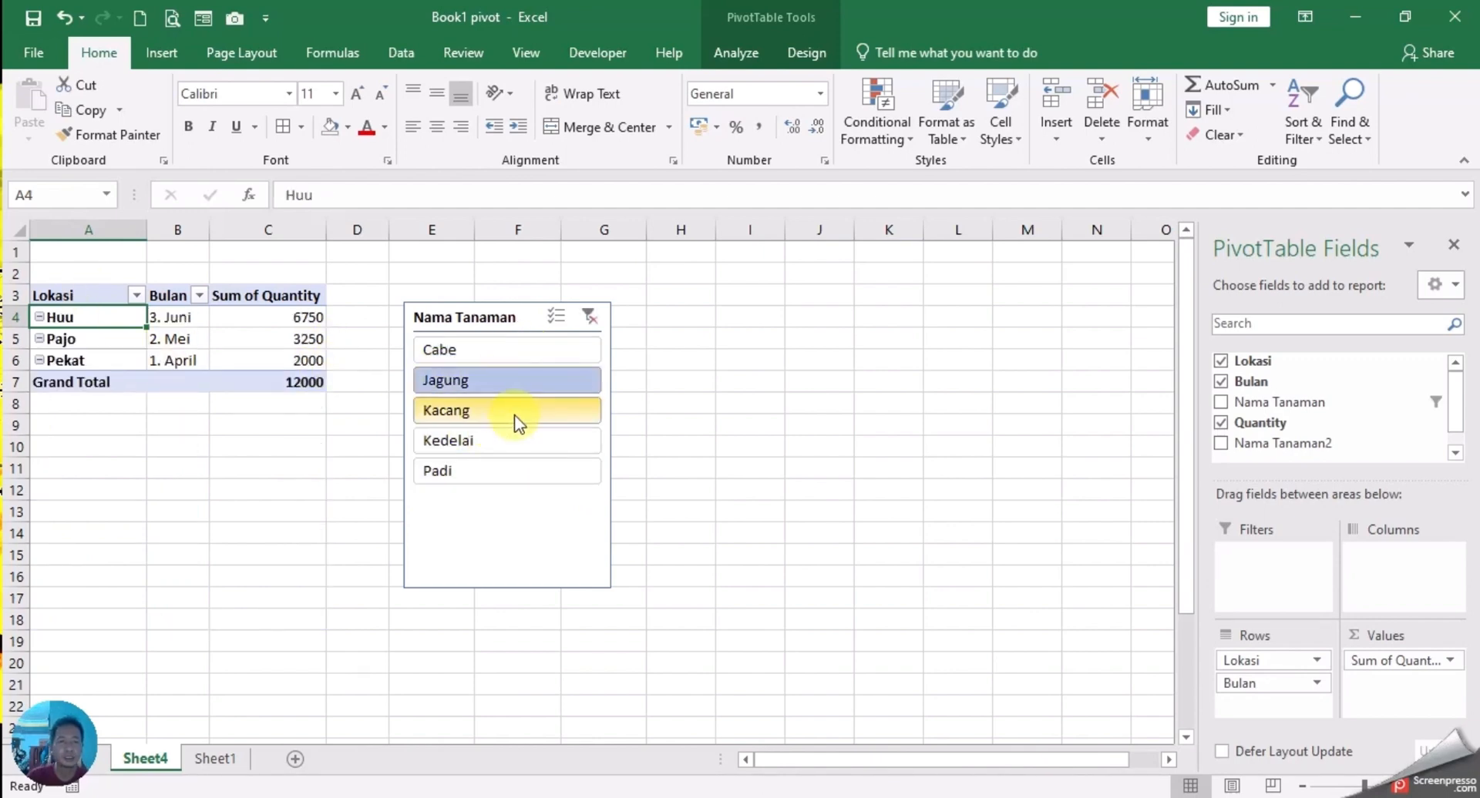
click(515, 415)
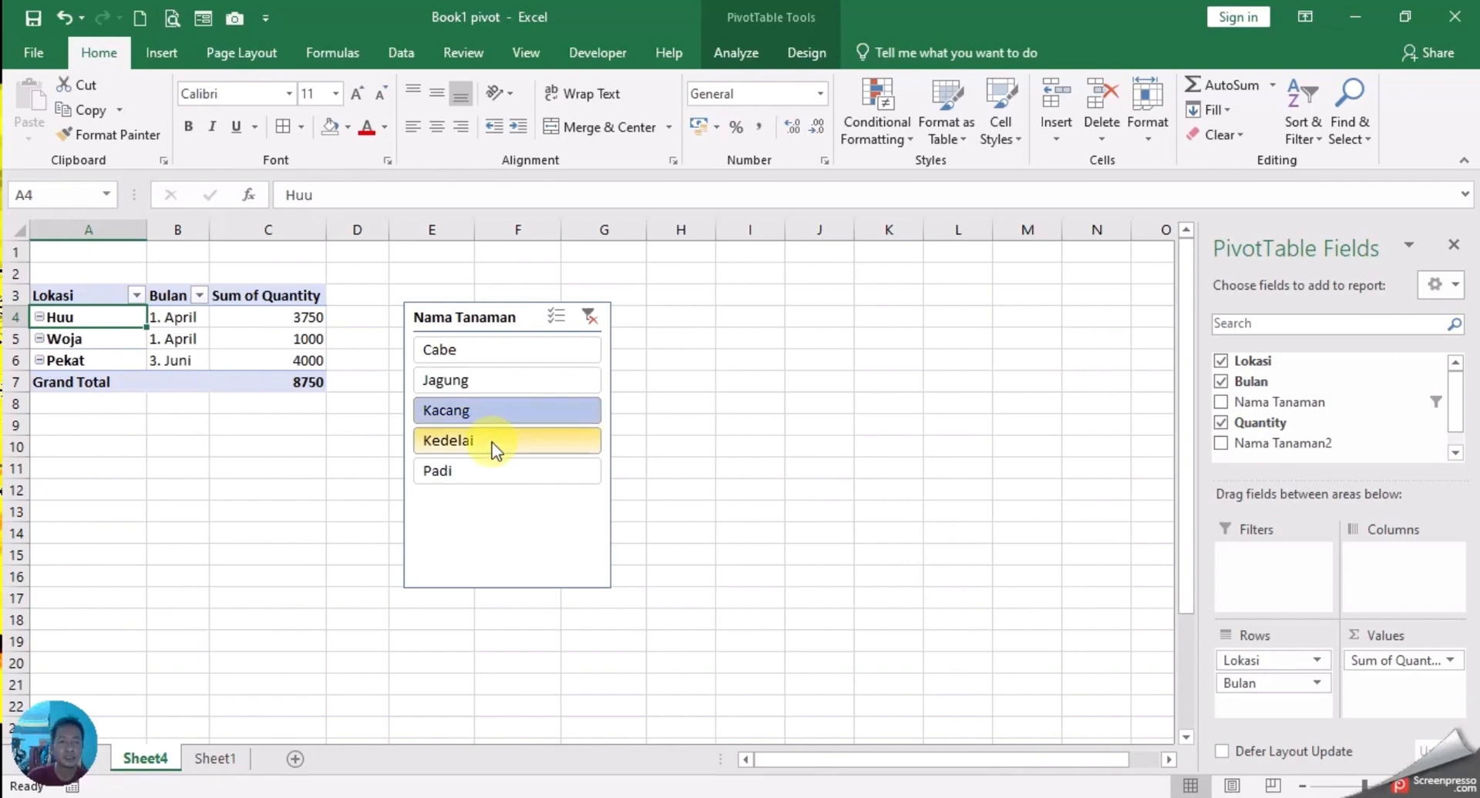
click(489, 443)
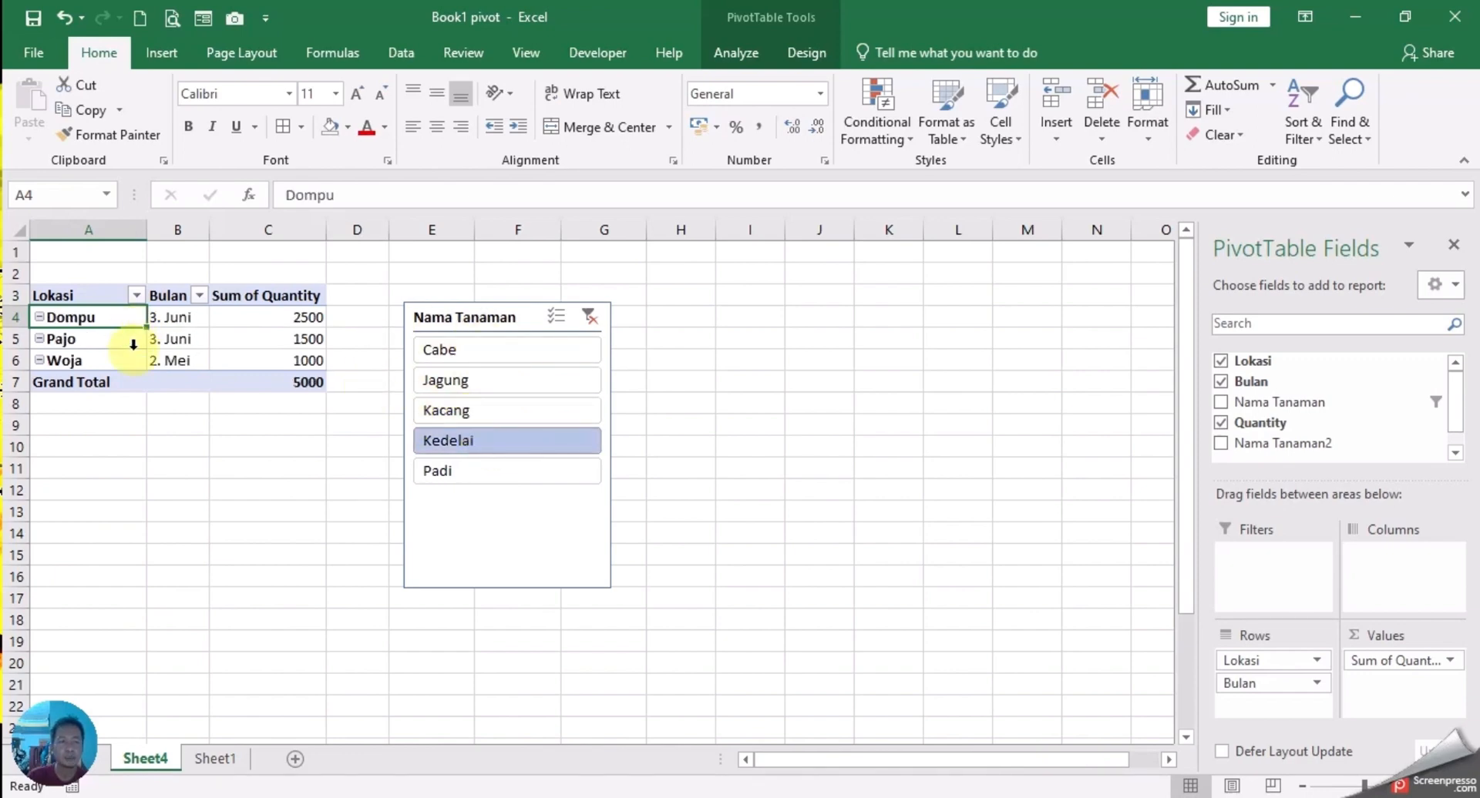
click(498, 473)
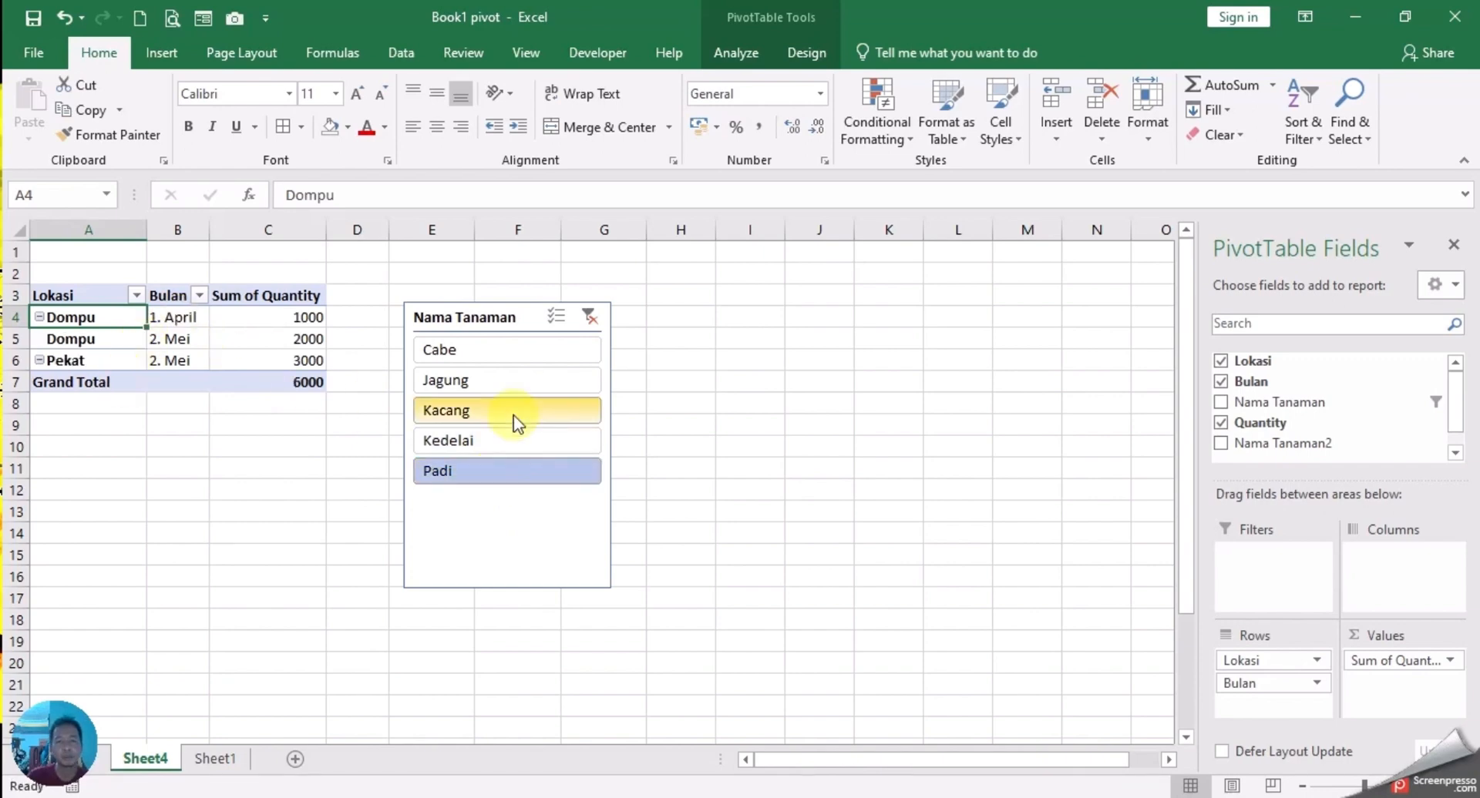
- Clear the Nama Tanaman slicer's filter and shift the slicer slightly upward on the sheet
click(589, 316)
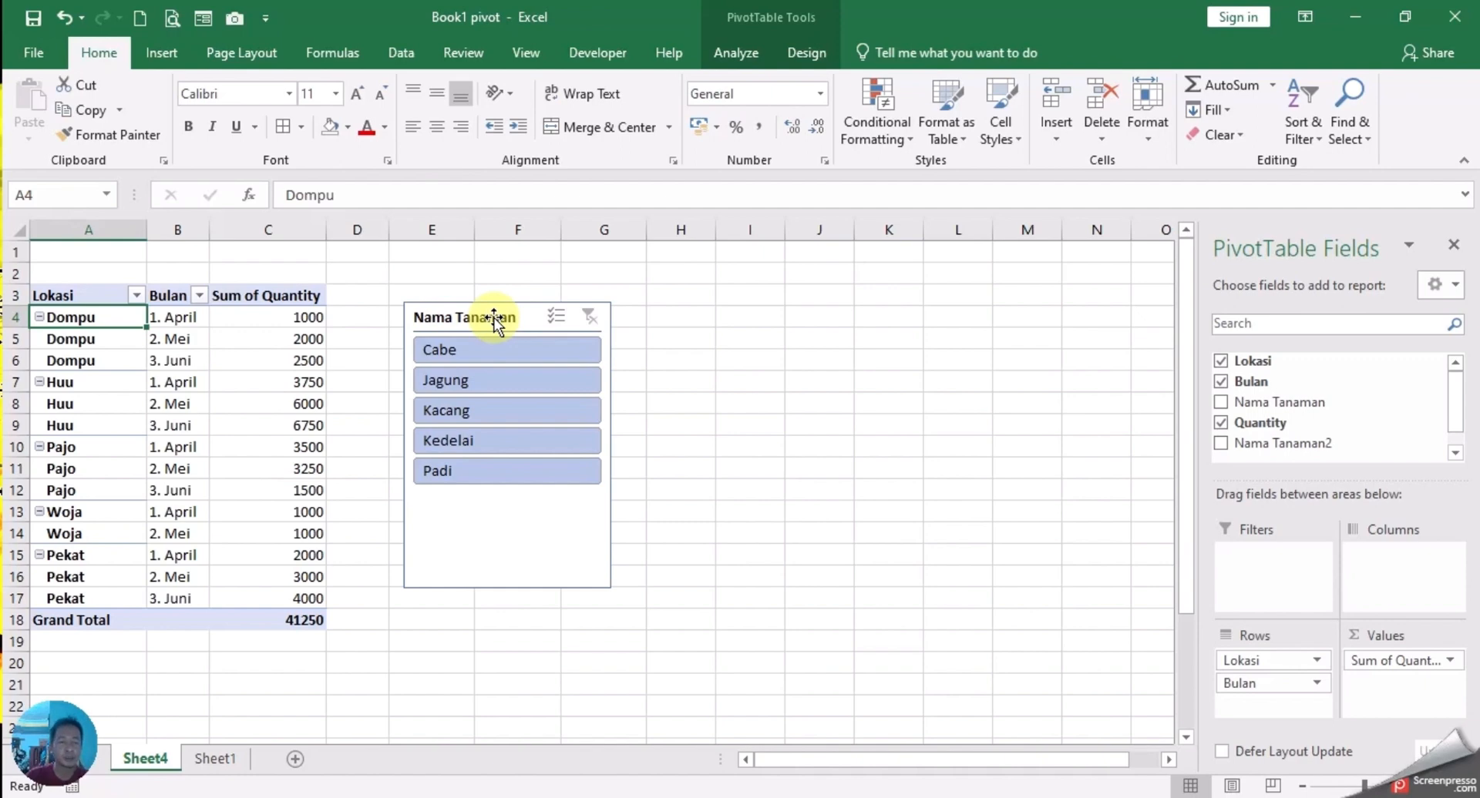
mouse_move(493, 317)
mouse_down()
mouse_move(466, 312)
mouse_move(496, 302)
mouse_up()
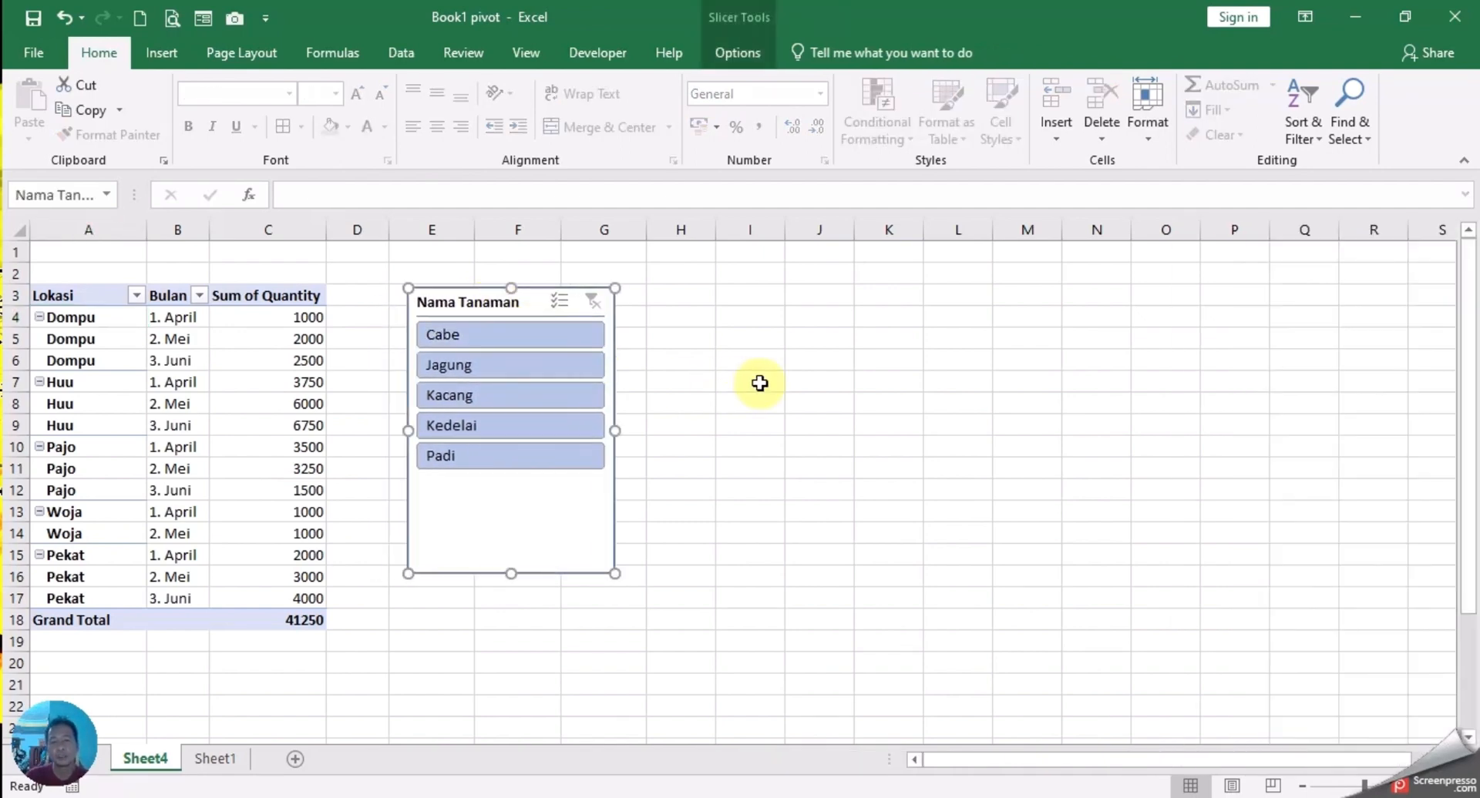